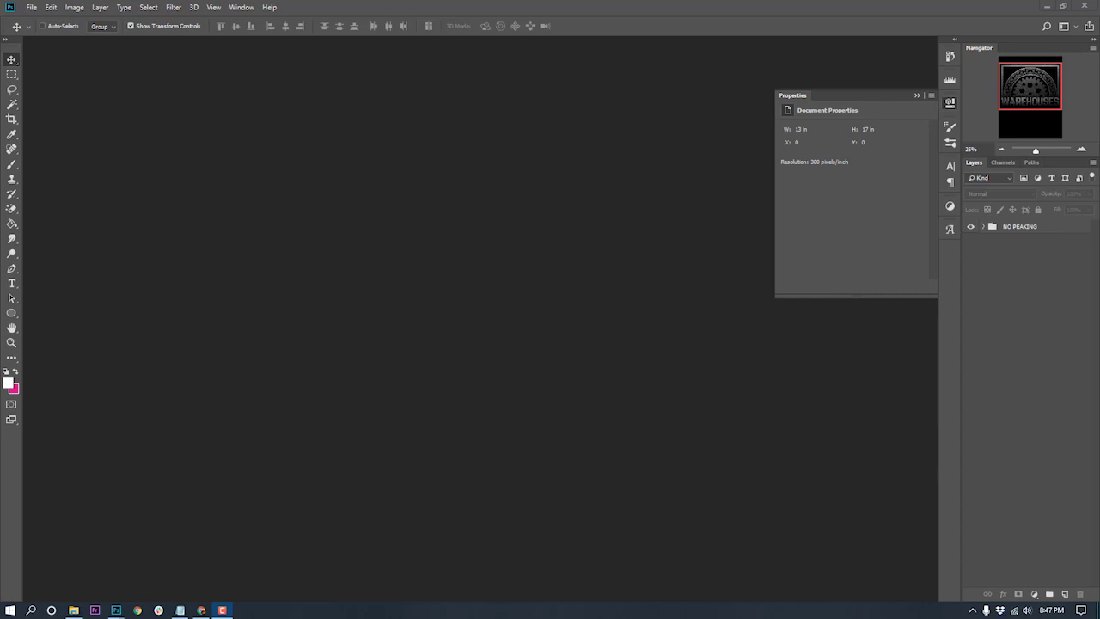
- Create a 12 x 12 inch RGB document at 300 pixels/inch with a black background and reposition its window
left_click(601, 144)
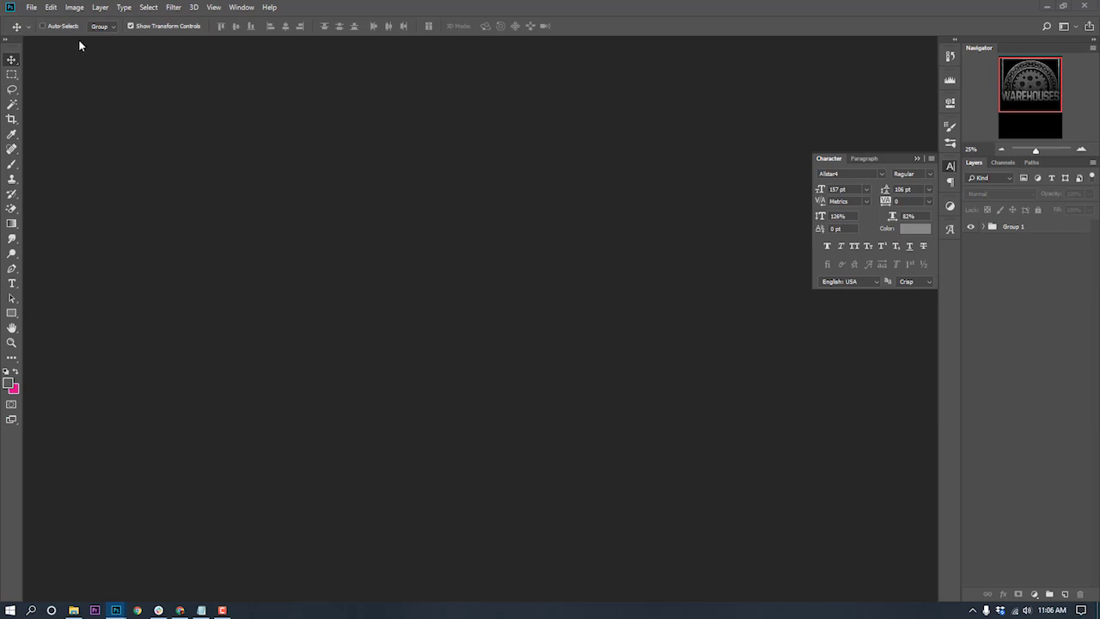
left_click(31, 7)
left_click(31, 7)
key("ctrl+n")
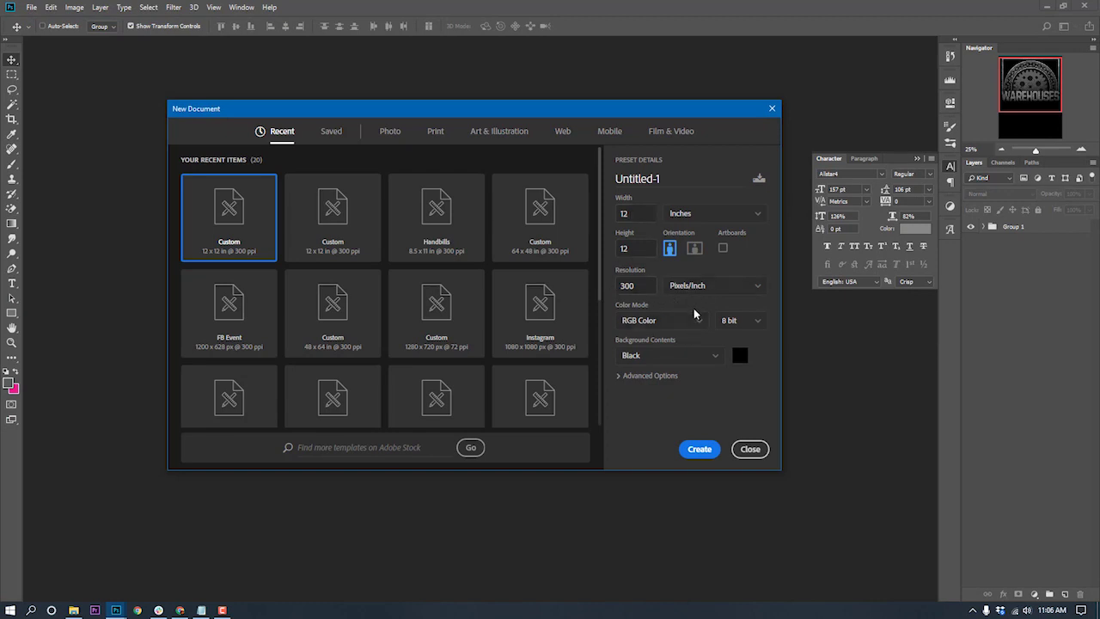
left_click(700, 448)
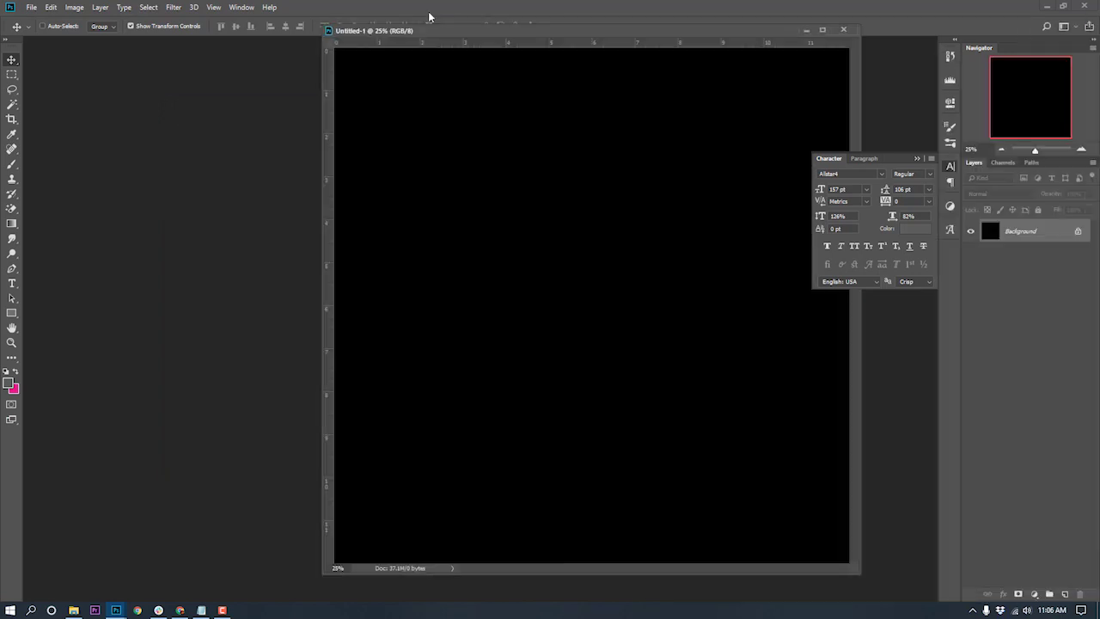
left_click_drag(429, 17, 315, 51)
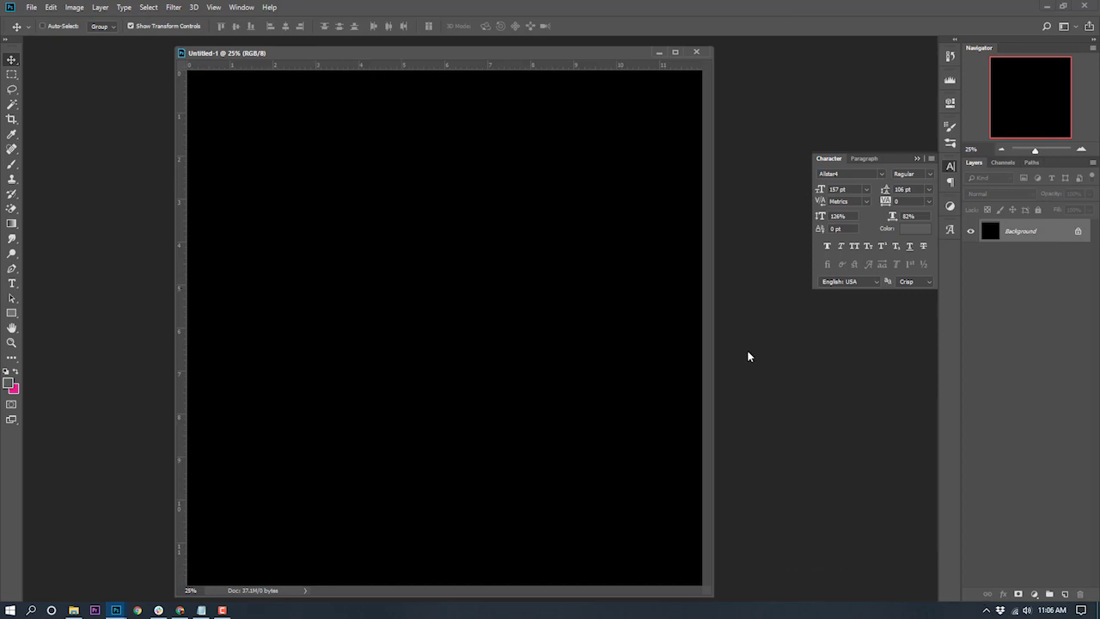
left_click_drag(1099, 57, 395, 89)
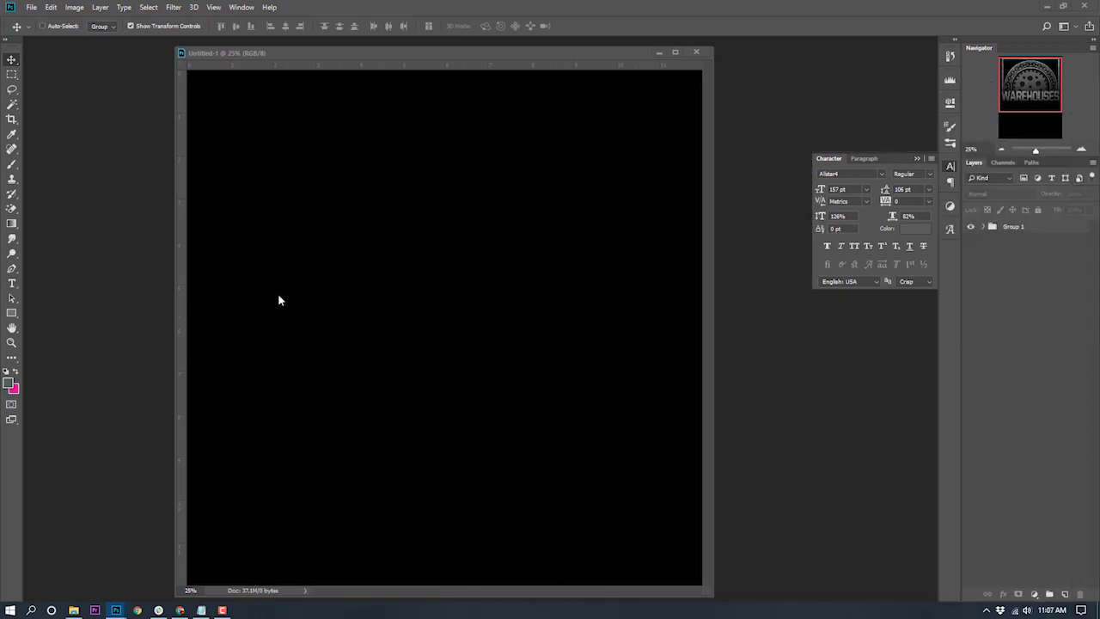
- Set up the Ellipse tool in Shape mode with no fill and a white (ffffff) stroke for the new document
left_click(11, 315)
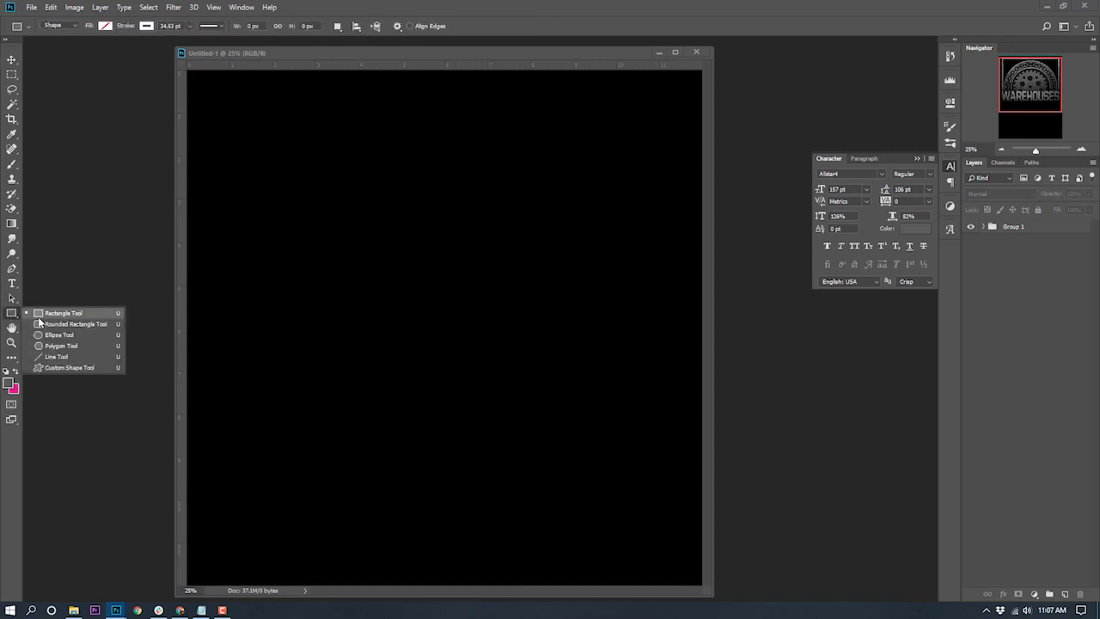
left_click(58, 334)
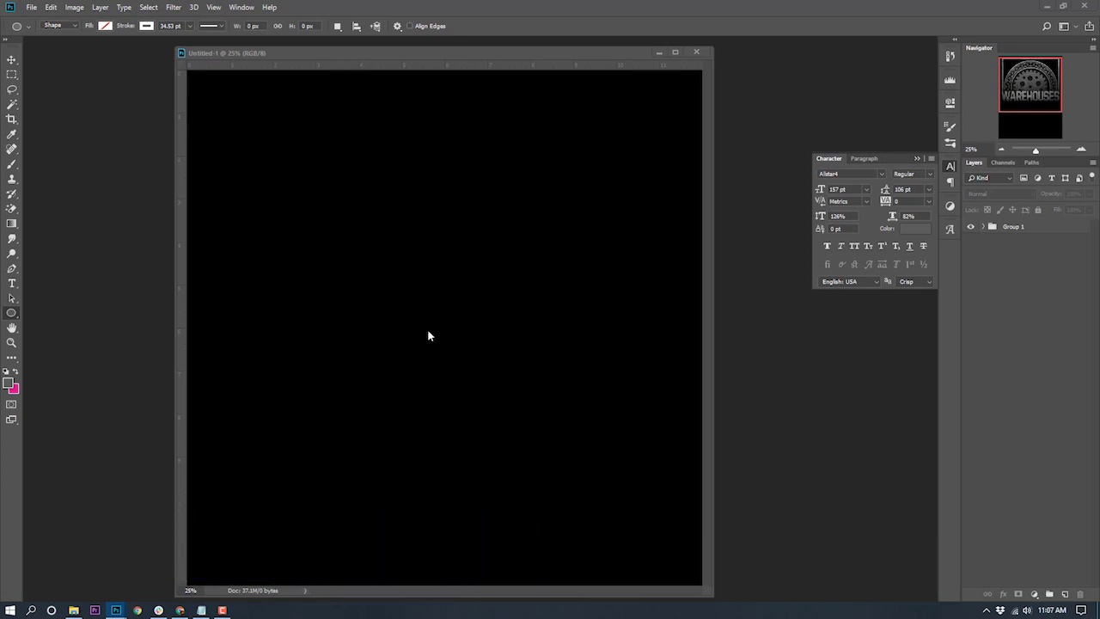
left_click(105, 27)
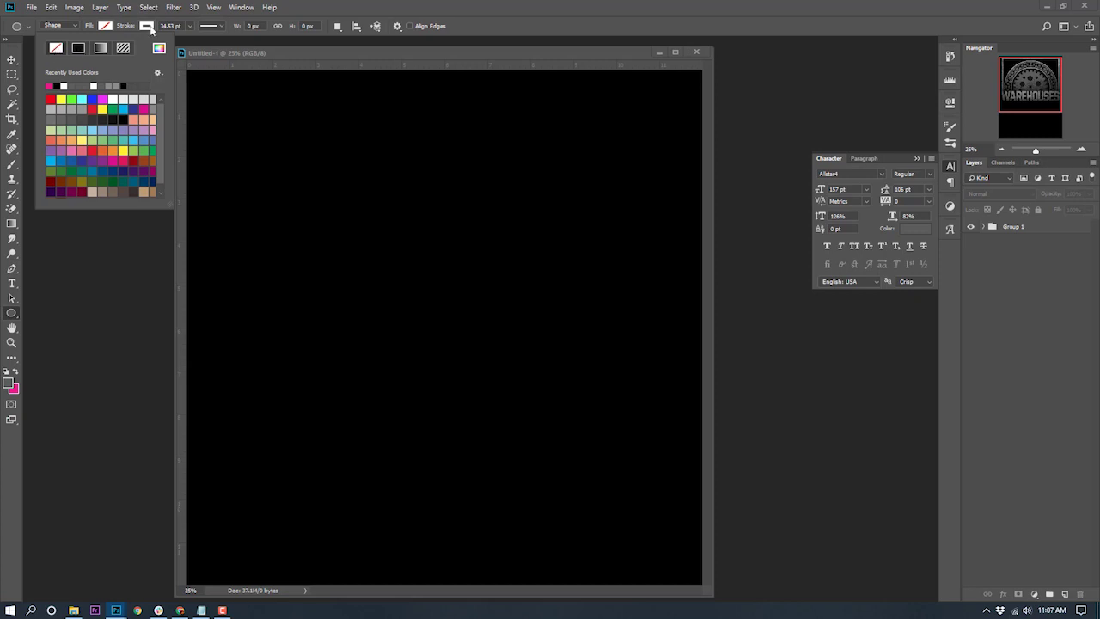
left_click(147, 27)
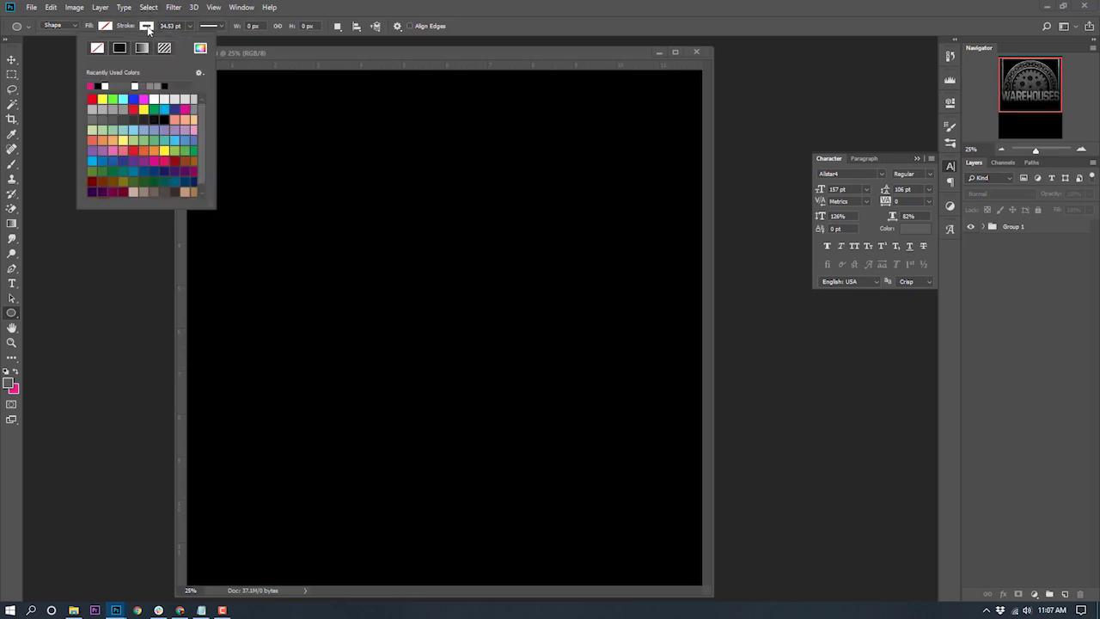
left_click(201, 49)
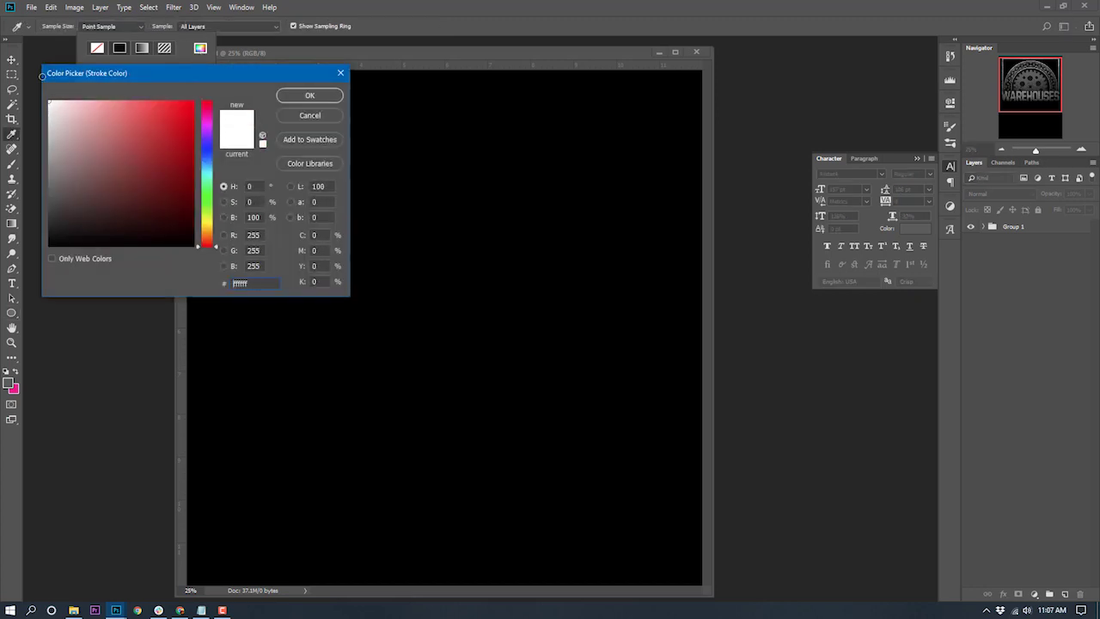
left_click(282, 96)
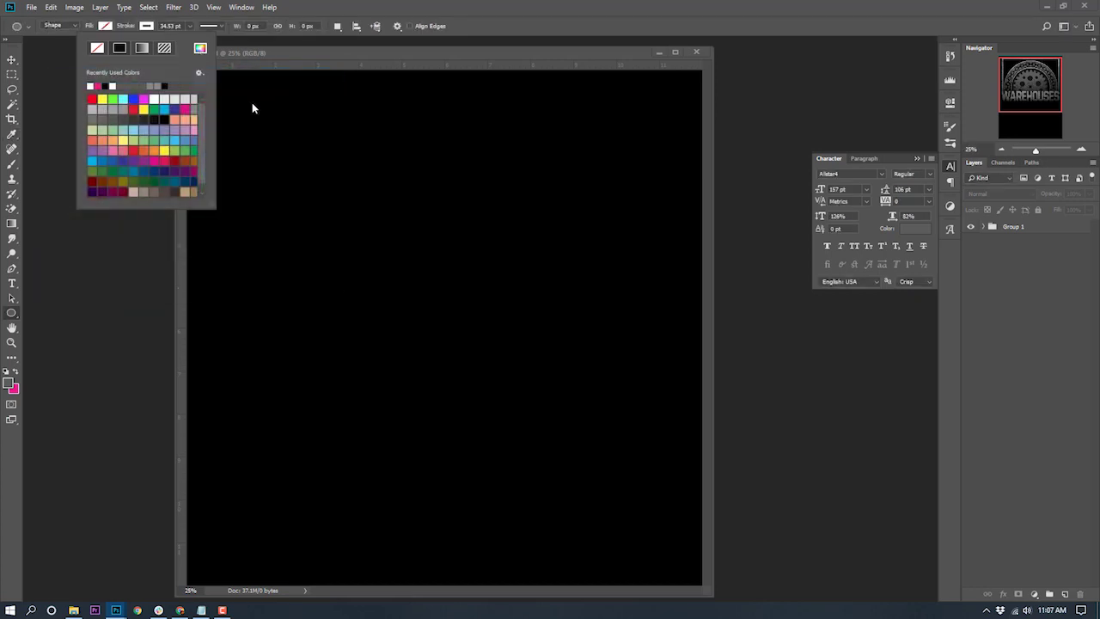
left_click(353, 52)
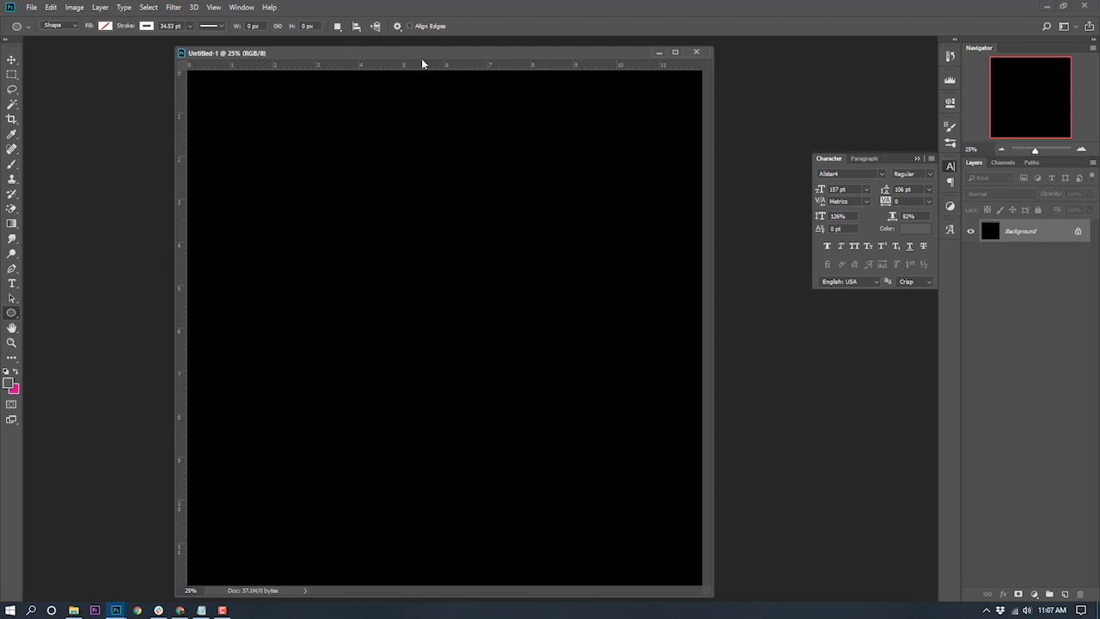
- Add a horizontal and a vertical ruler guide crossing at the centre of the canvas
left_click_drag(424, 66, 435, 328)
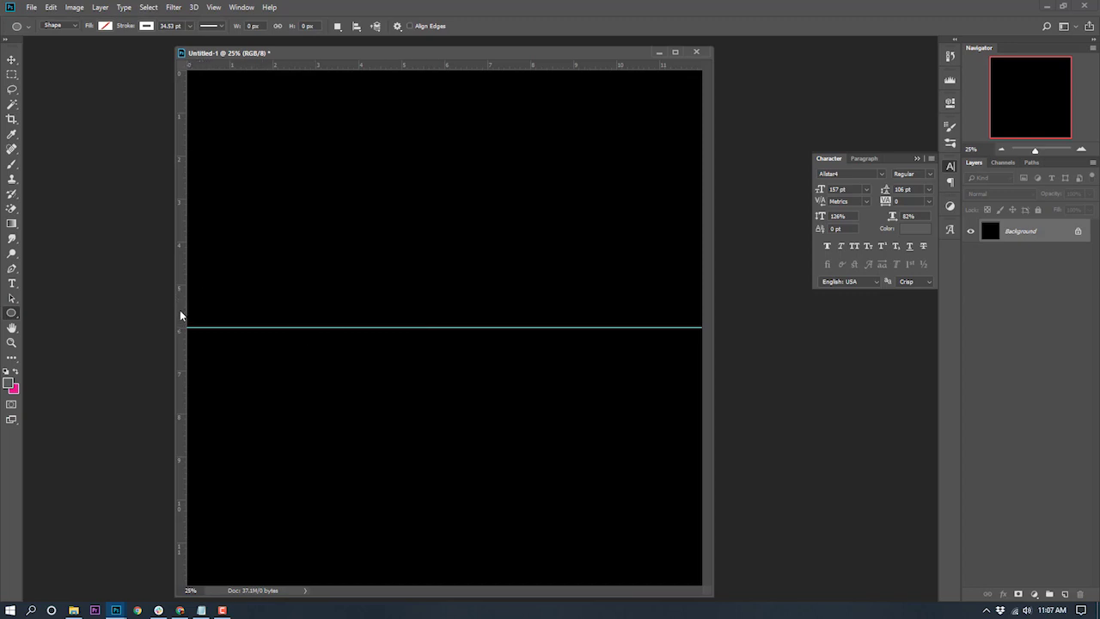
left_click_drag(180, 315, 443, 319)
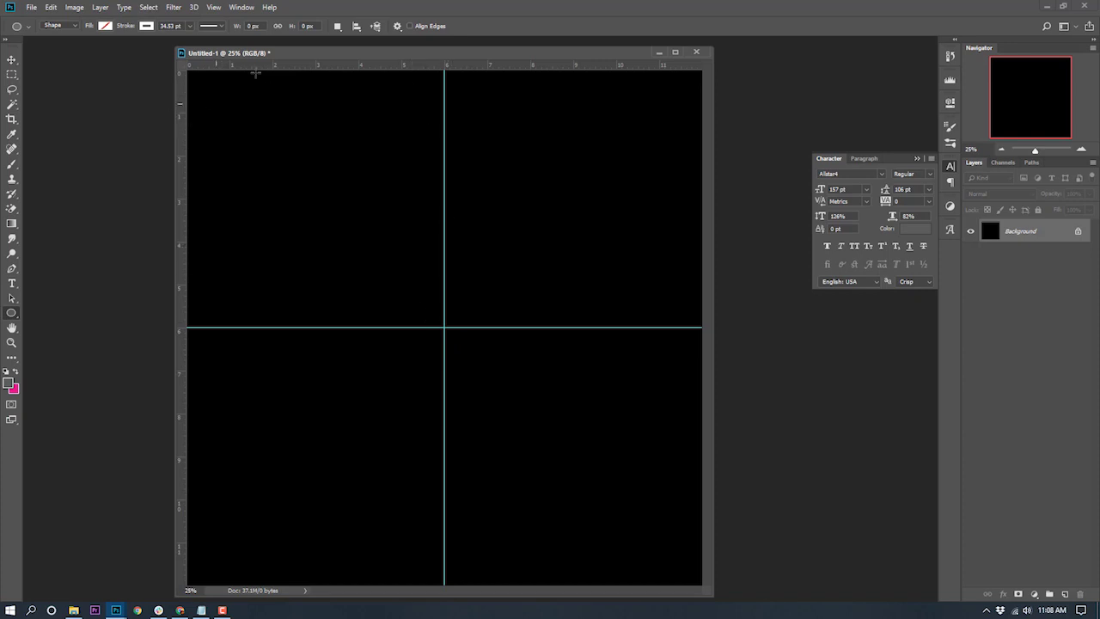
left_click(214, 8)
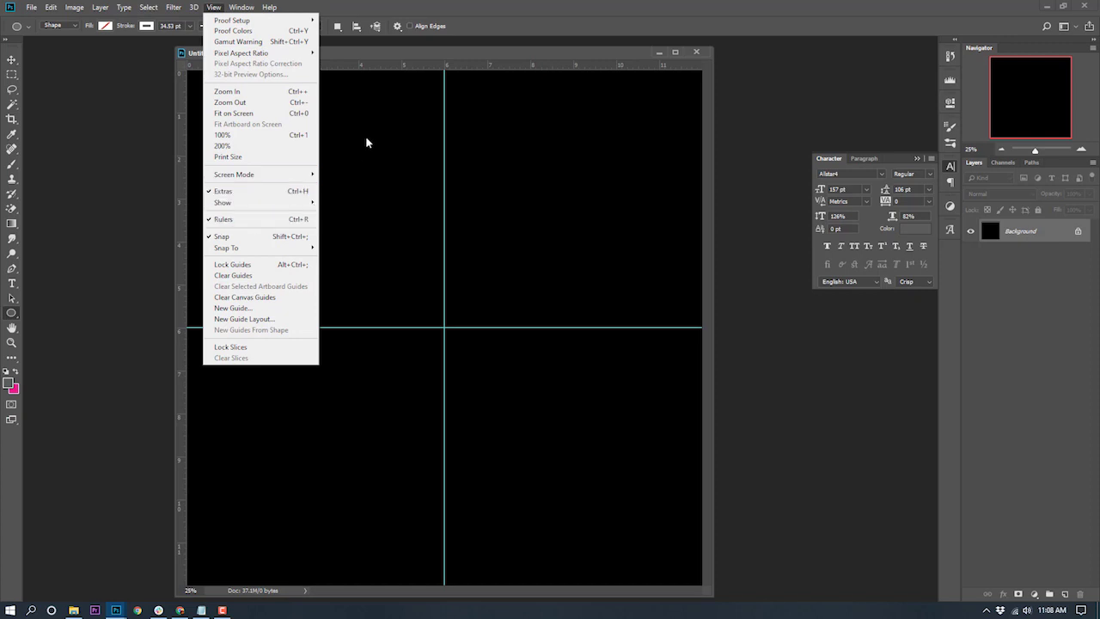
left_click(398, 61)
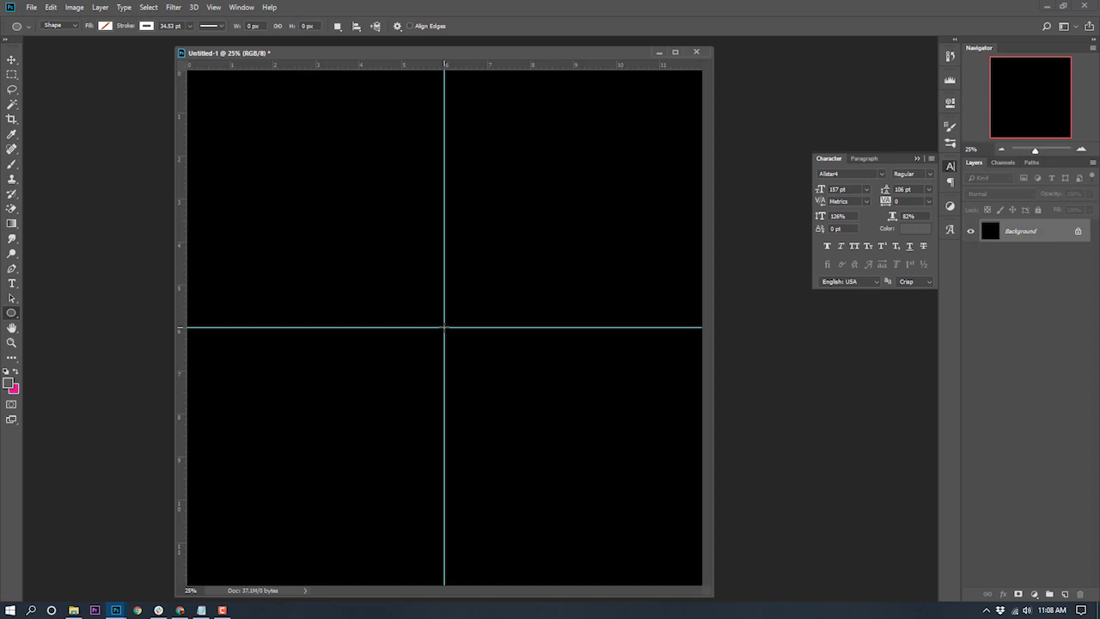
- Draw a circle about 2928 px wide centred on the guide intersection and set its stroke to 9 pt
left_click_drag(444, 326, 233, 114)
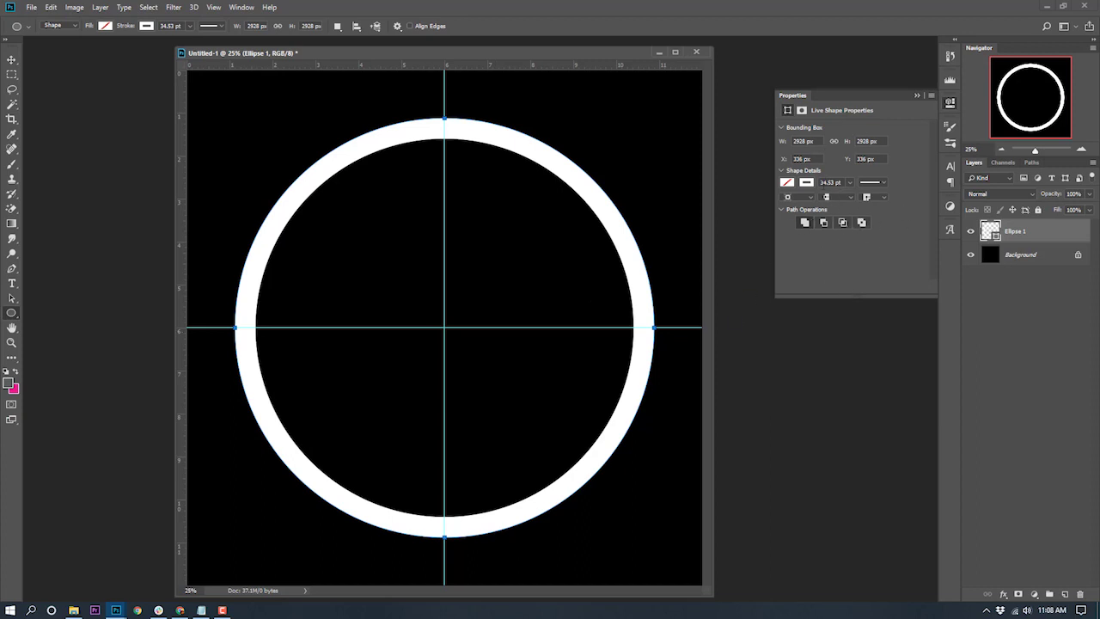
left_click(850, 183)
left_click_drag(851, 197, 829, 200)
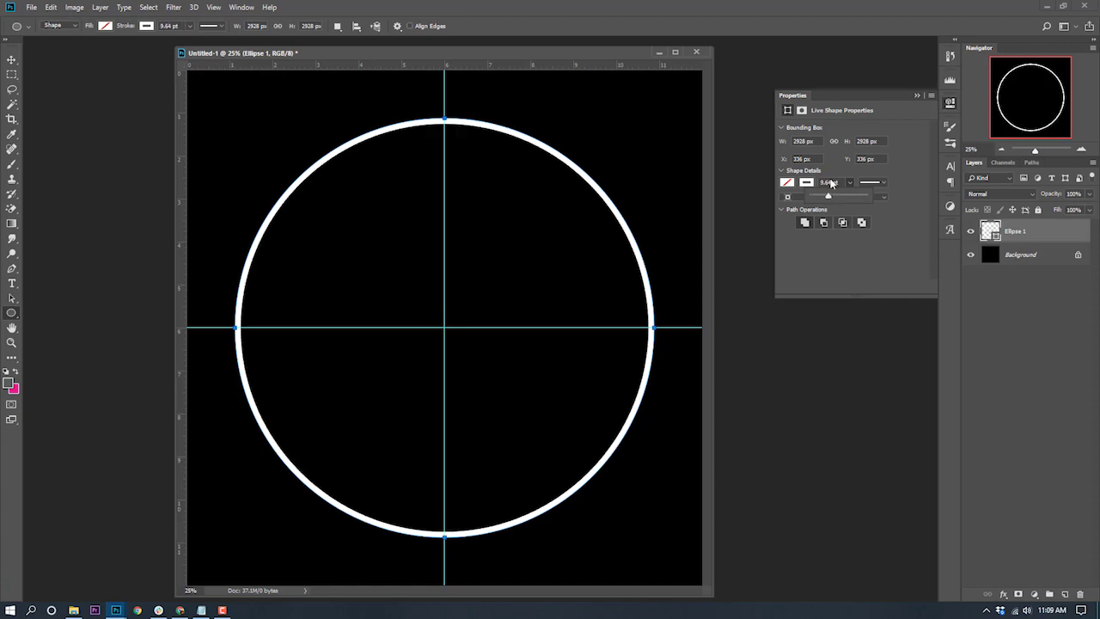
left_click(827, 182)
type("9")
key("Return")
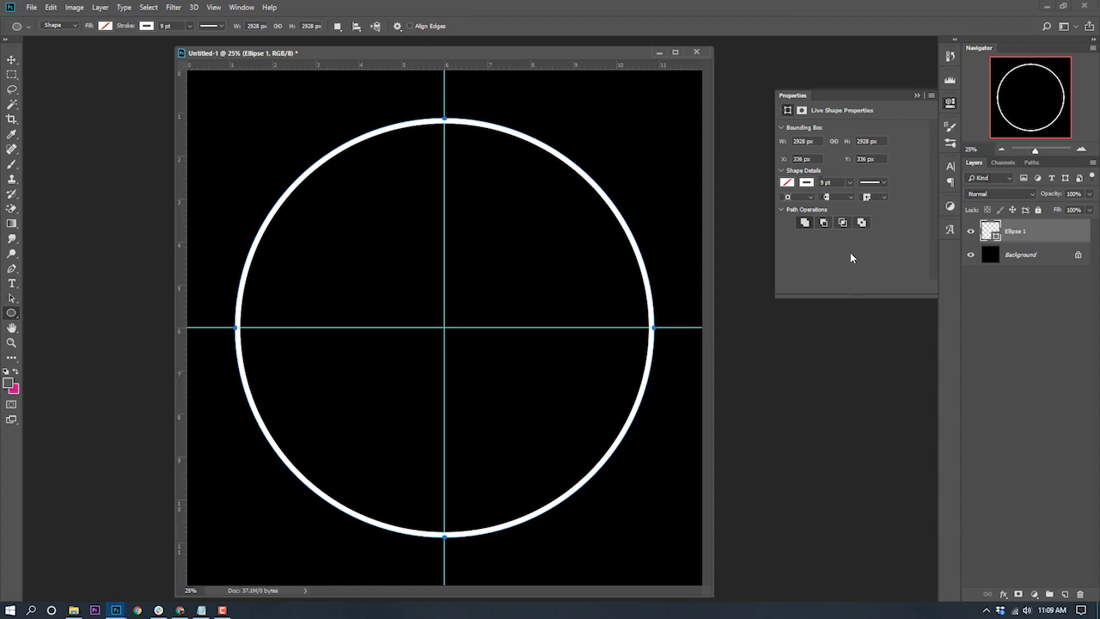
- Deselect the circle's layer and set the Ellipse tool's stroke colour to gray 9a9a9a
left_click(1020, 325)
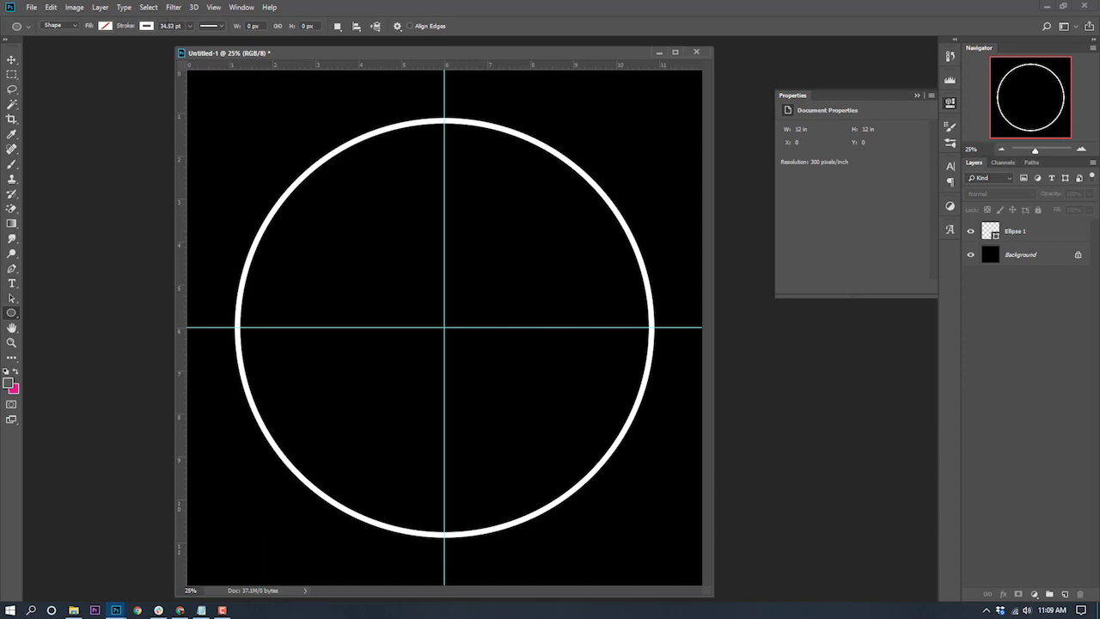
left_click(147, 27)
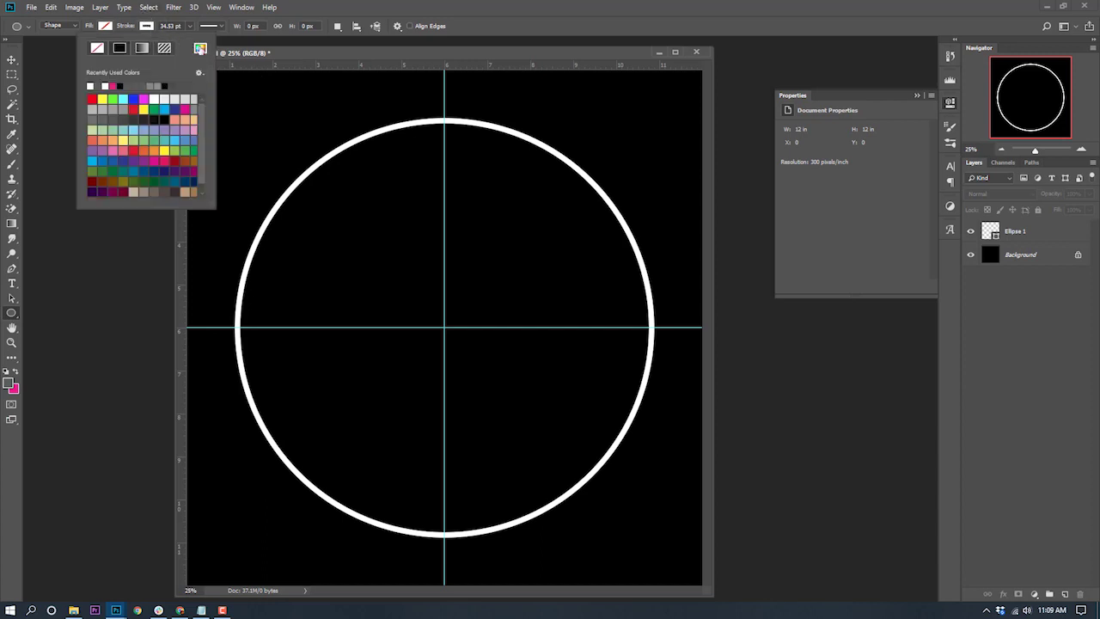
left_click(200, 49)
left_click_drag(98, 157, 46, 158)
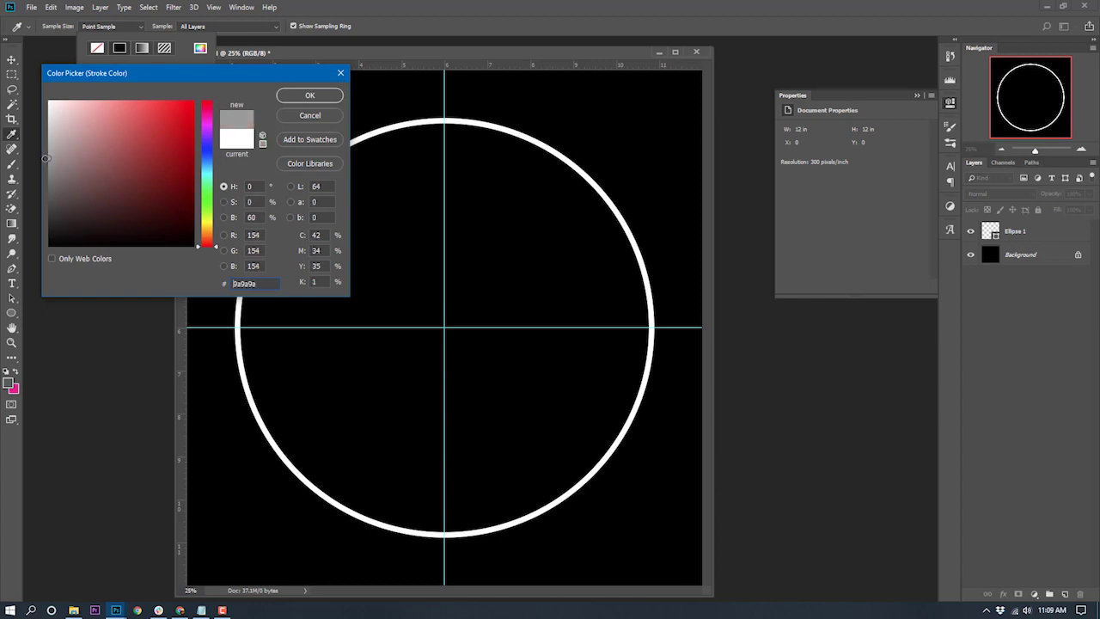
left_click(309, 95)
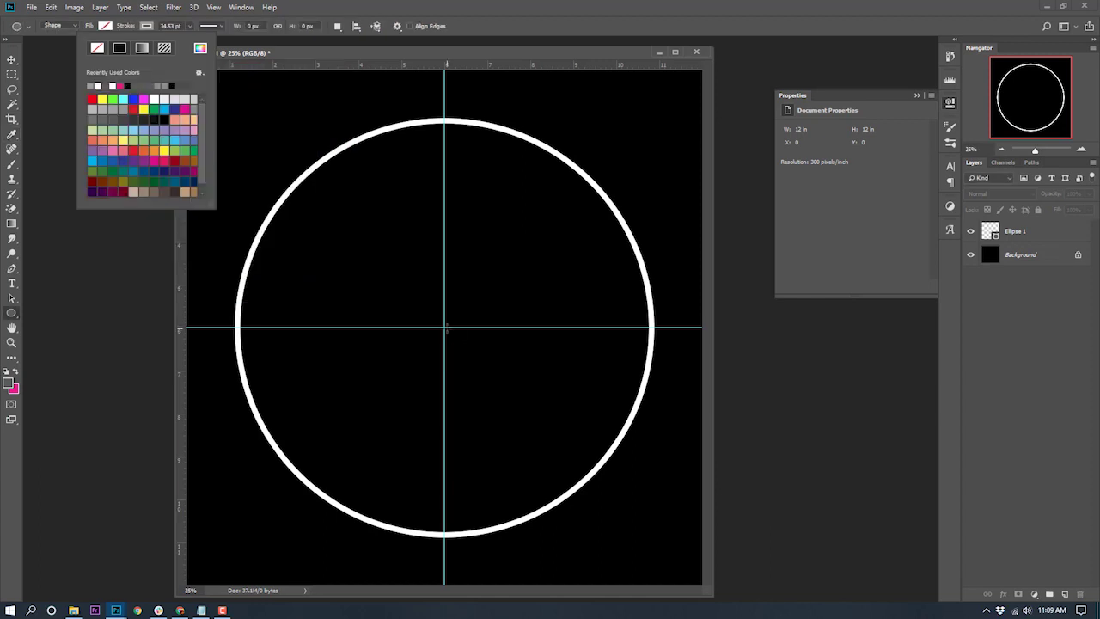
key("Escape")
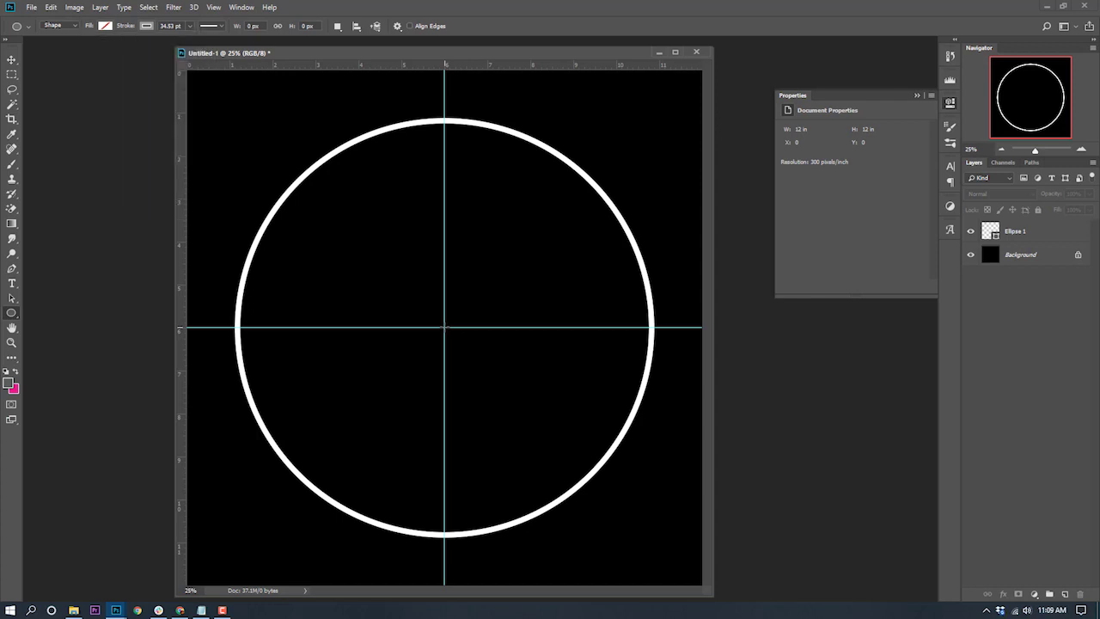
- Draw a gray circle about 2736 px wide from the guide intersection inside the white ring, with a 65.45 pt stroke
left_click_drag(445, 326, 640, 129)
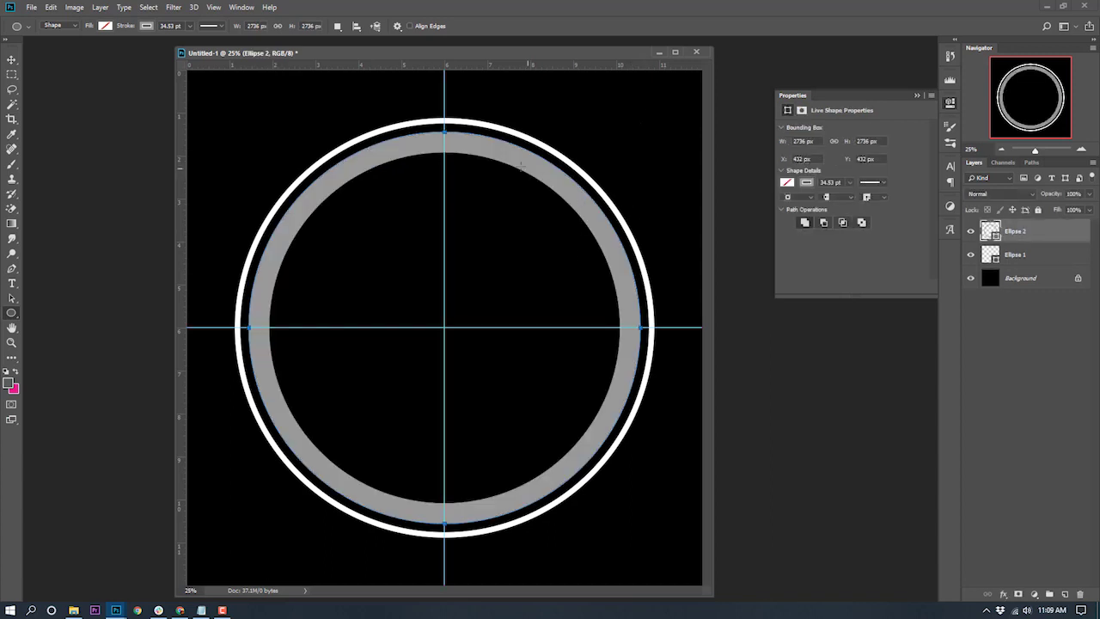
left_click(849, 184)
left_click_drag(852, 198, 856, 199)
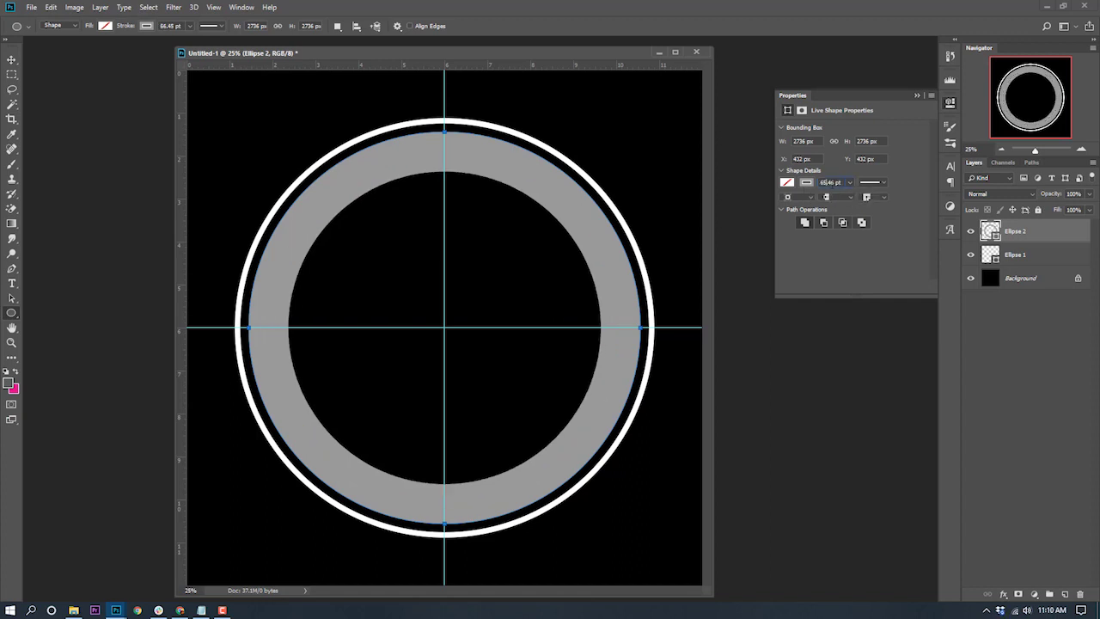
key("Return")
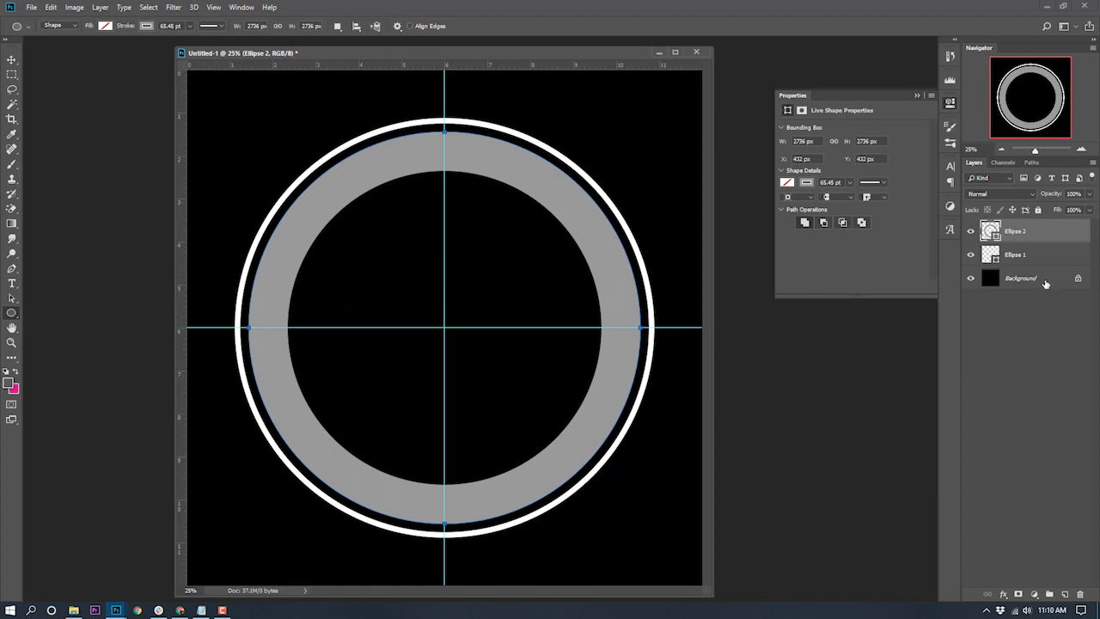
- Duplicate the white ring's layer, Ellipse 1, keeping the default copy name
left_click(1021, 258)
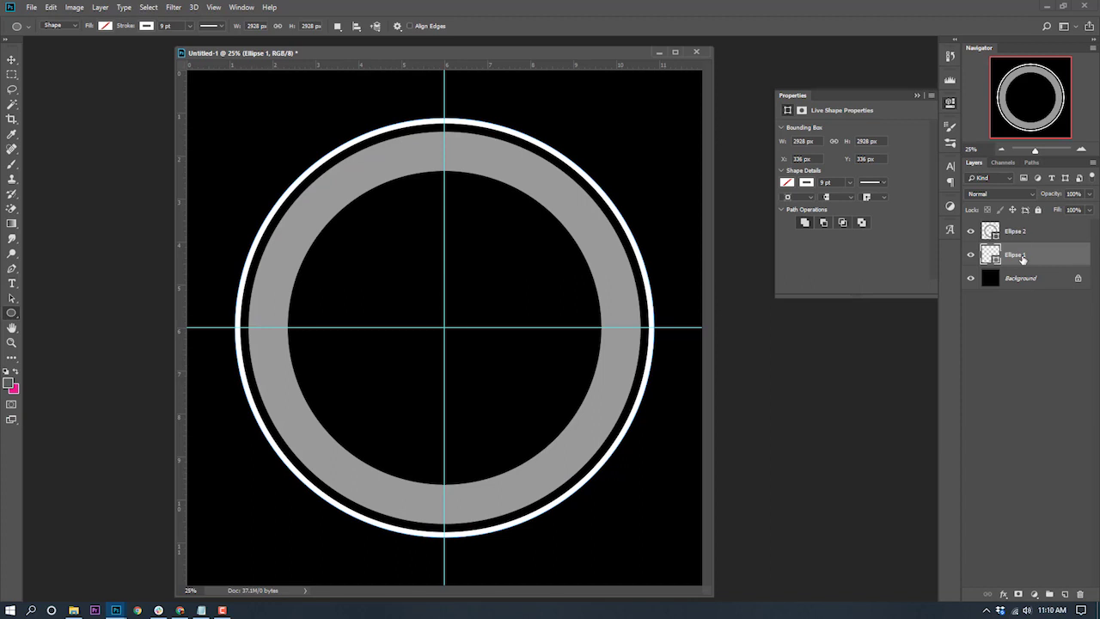
right_click(1022, 258)
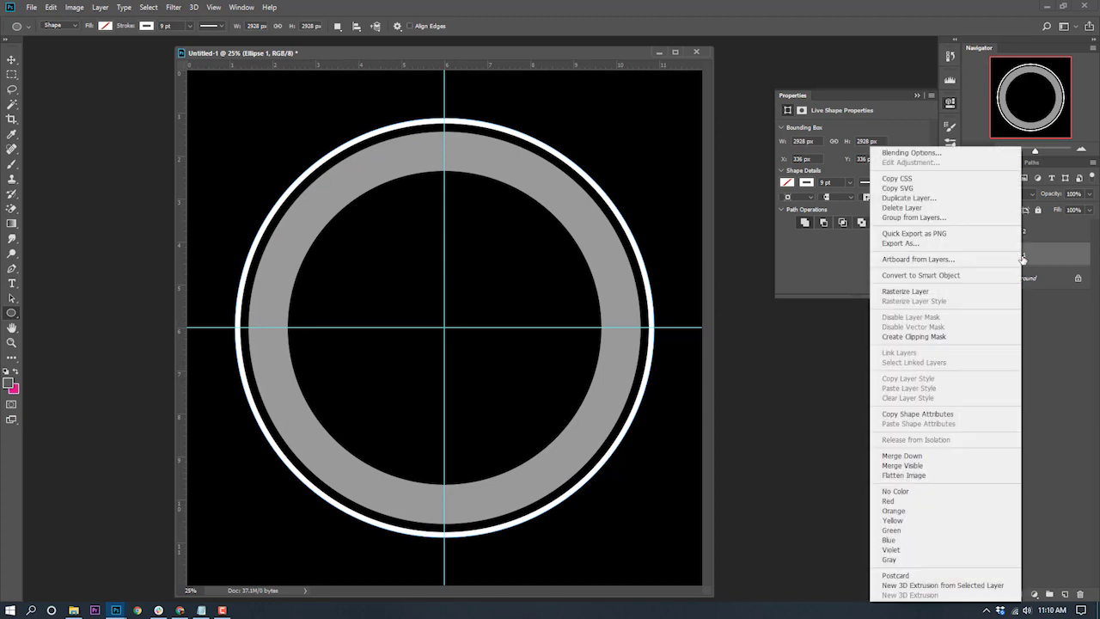
left_click(904, 199)
left_click(648, 189)
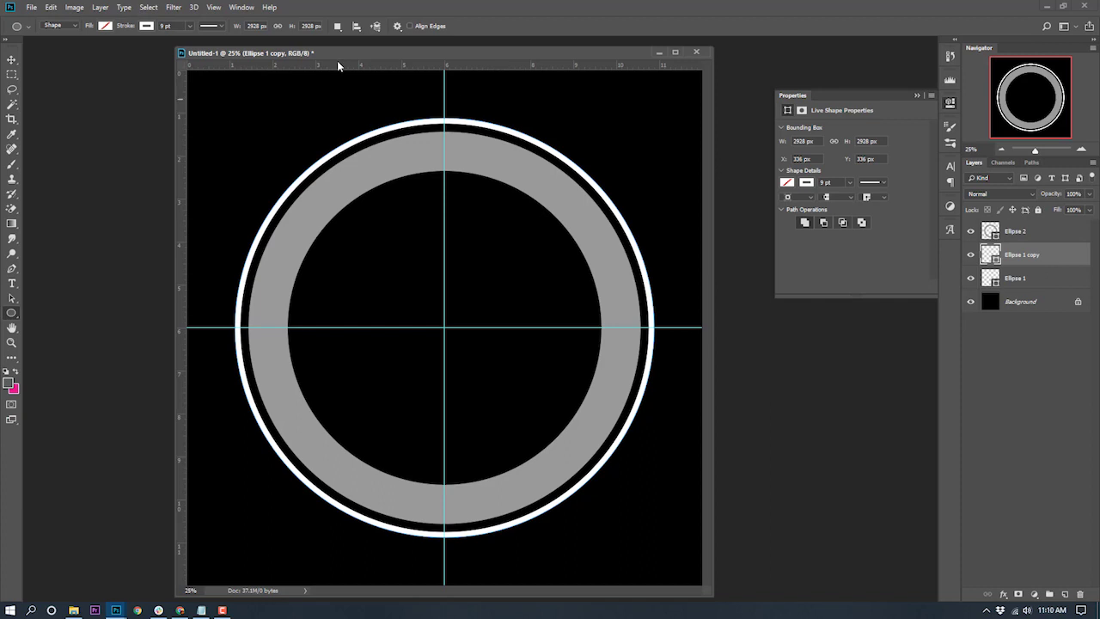
- Scale the duplicated white ring proportionally about its centre to about 70.63%, so it sits inside the gray ring
left_click(12, 61)
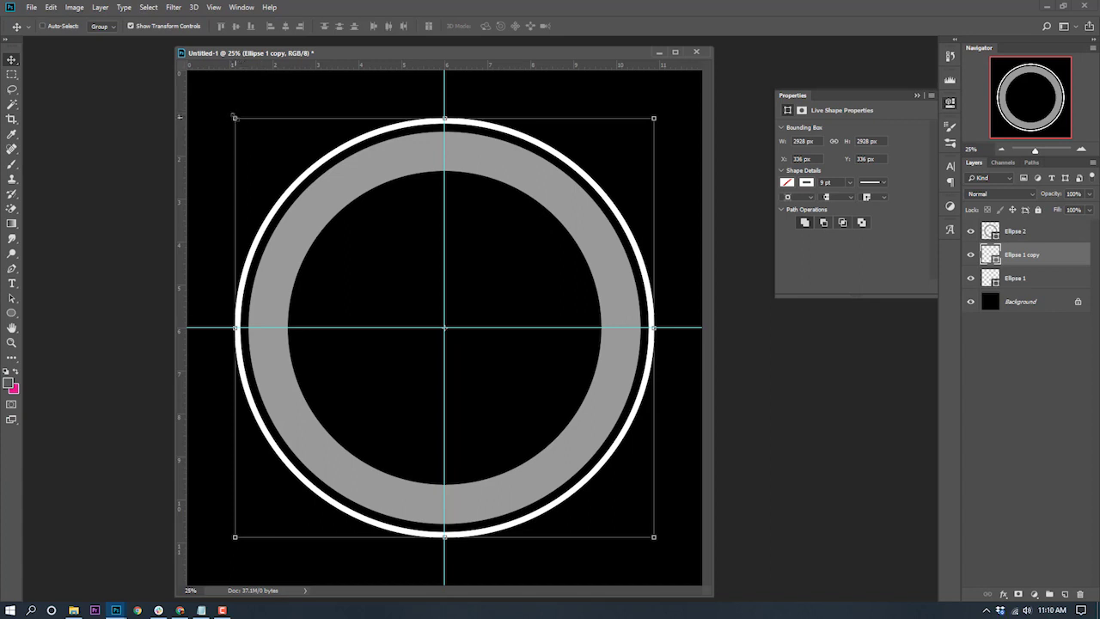
left_click(234, 116)
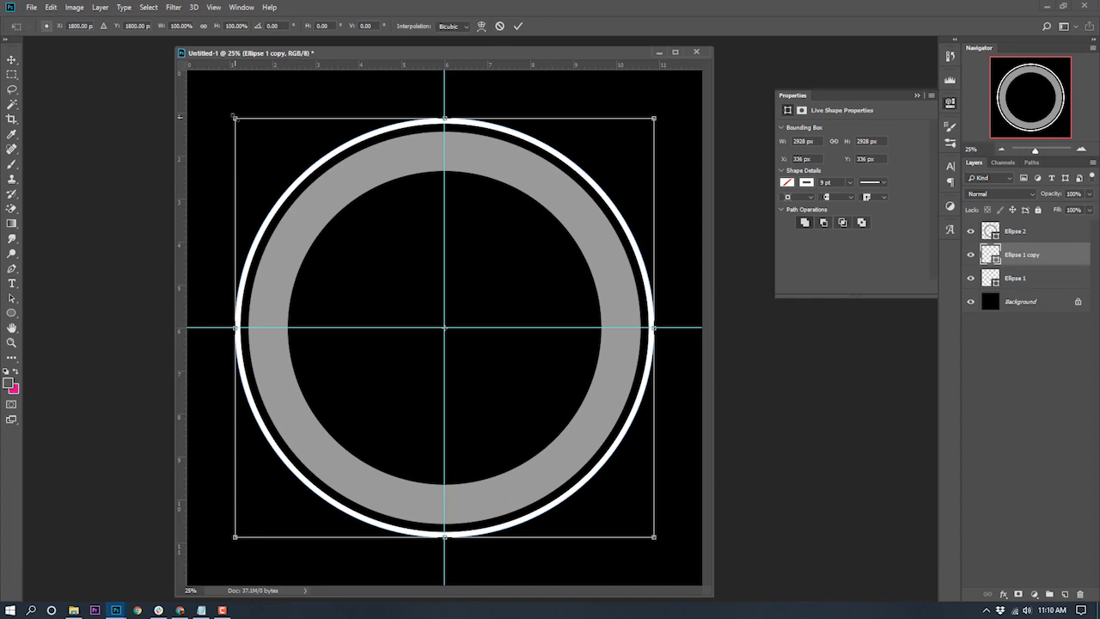
left_click_drag(234, 116, 311, 160)
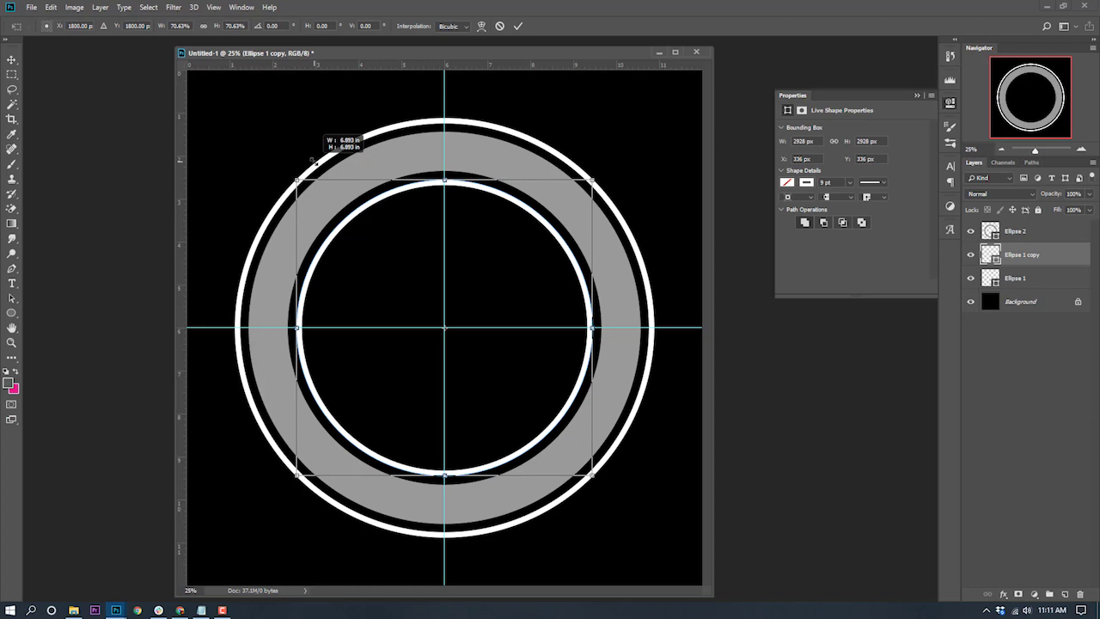
left_click_drag(312, 160, 313, 161)
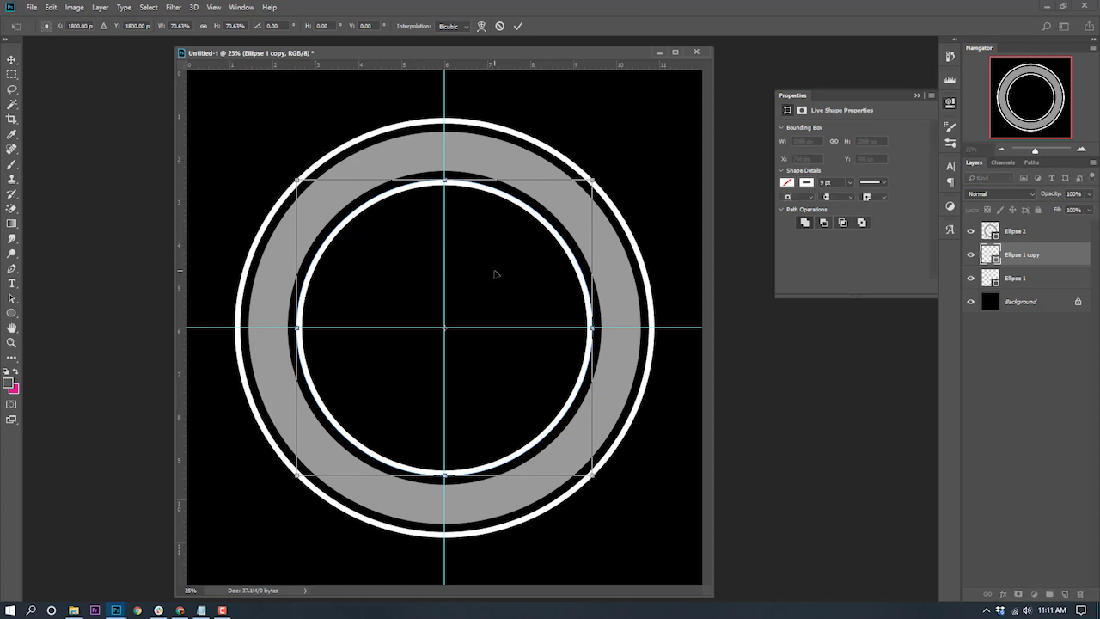
key("Return")
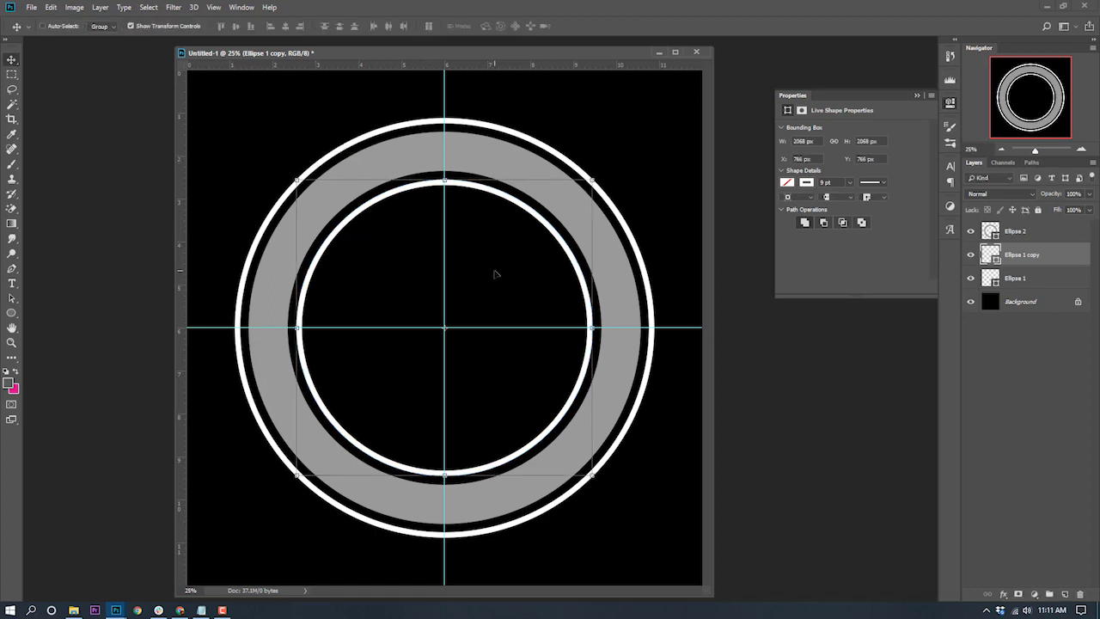
- Deselect the inner ring's layer and open chain.png from File Explorer as a separate document
left_click(1023, 413)
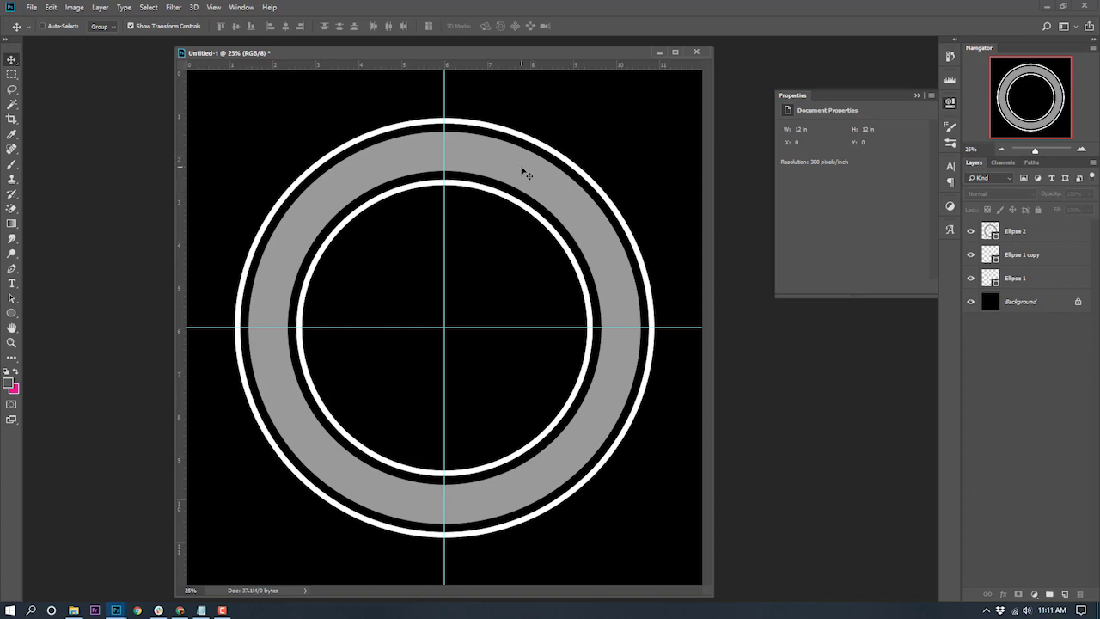
left_click(74, 610)
left_click(342, 292)
left_click_drag(342, 292, 129, 301)
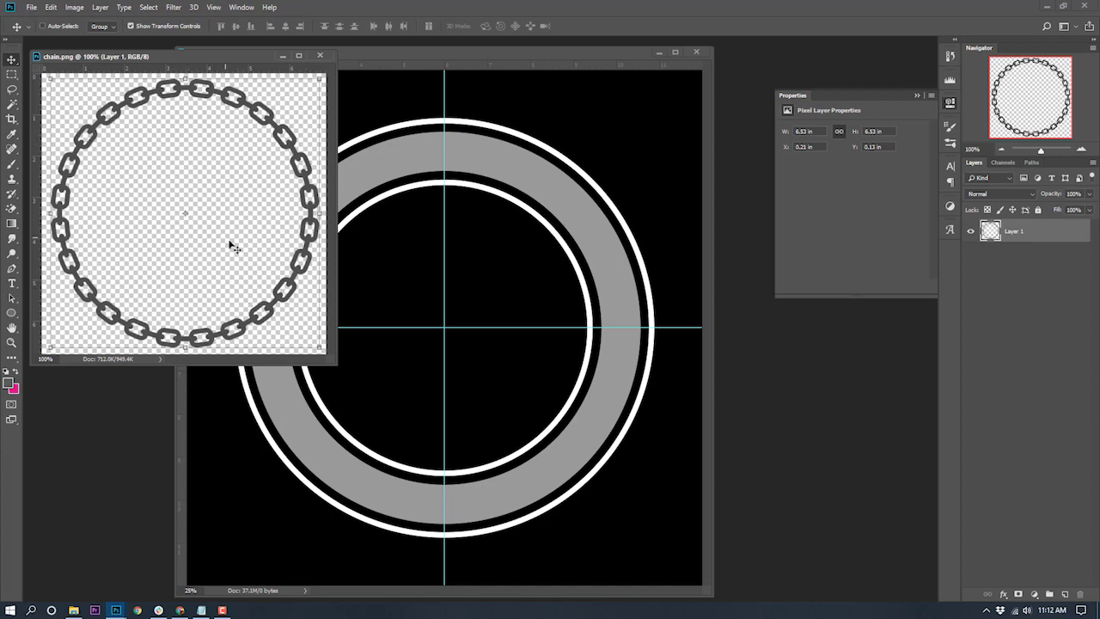
- Copy the chain layer into the emblem document near the guide intersection and close chain.png
left_click_drag(1027, 225, 451, 336)
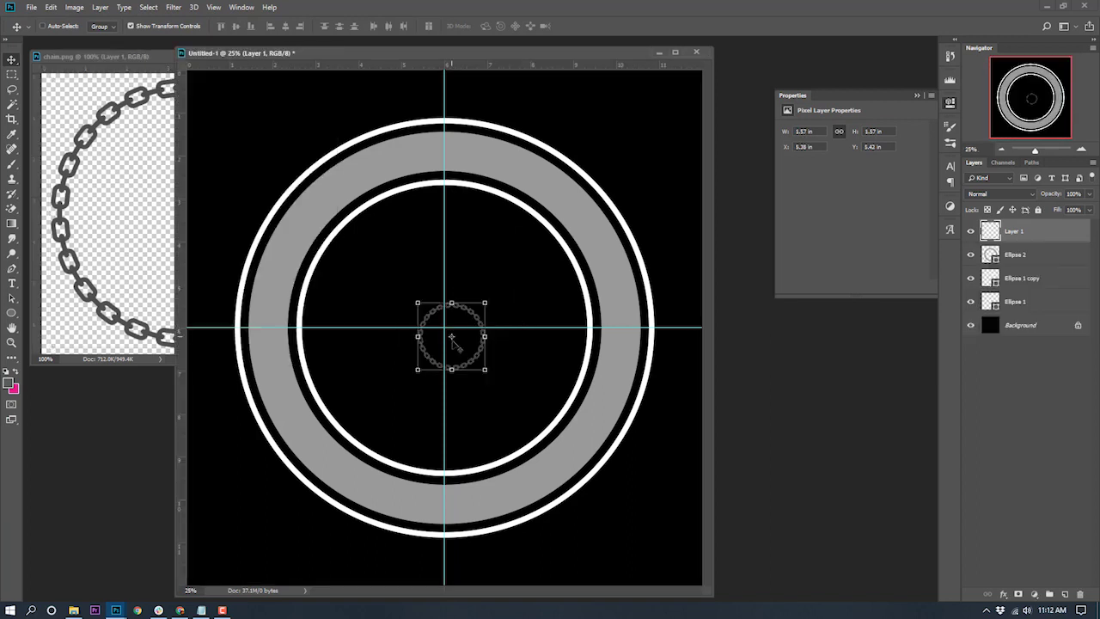
left_click(146, 57)
left_click(319, 56)
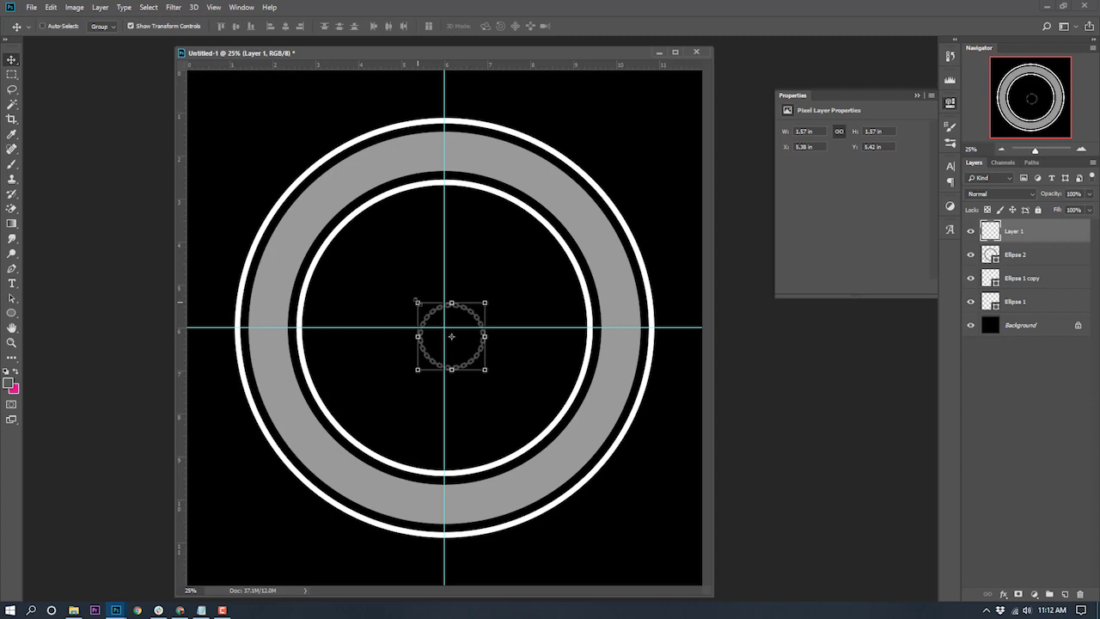
- Scale the chain proportionally to about 558.72% and centre it on the guide intersection, over the gray ring
left_click(416, 301)
left_click_drag(416, 301, 273, 132)
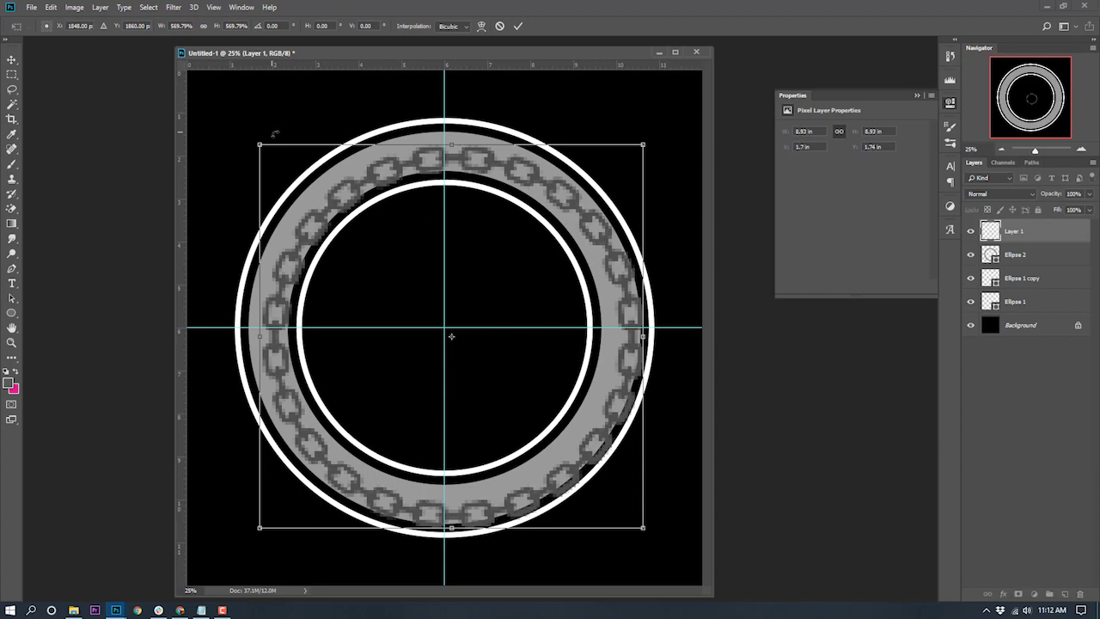
left_click_drag(479, 259, 472, 251)
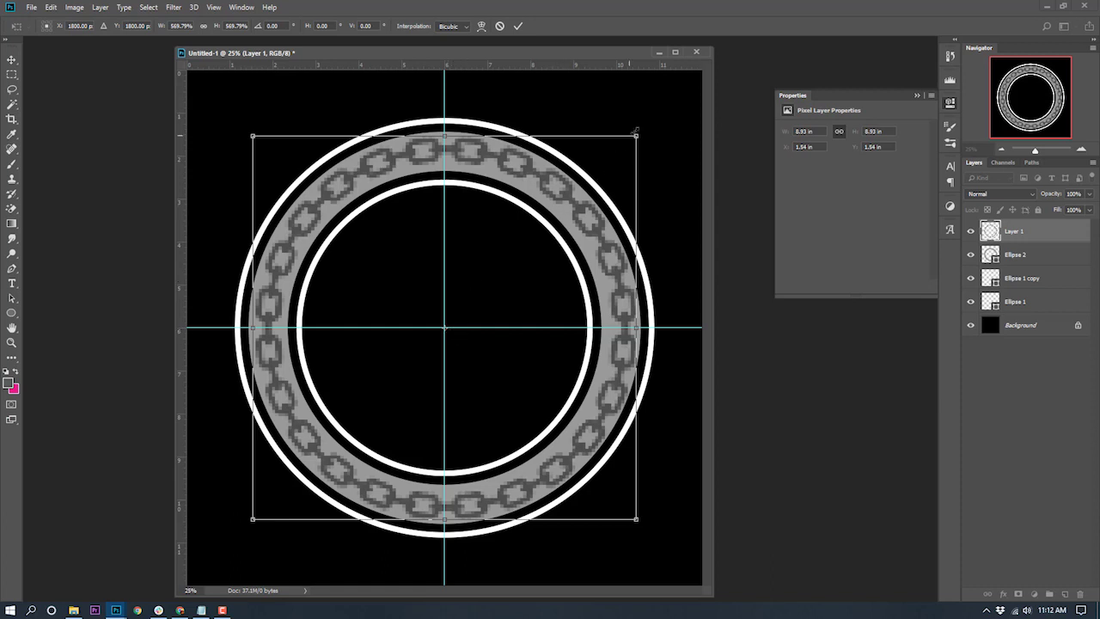
left_click_drag(636, 135, 632, 138)
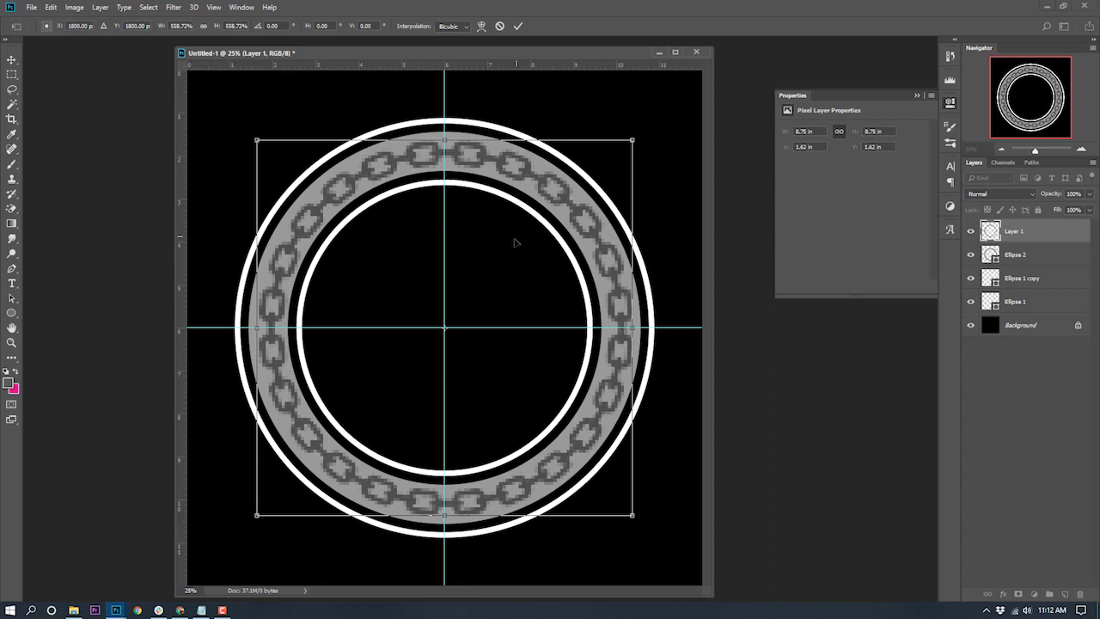
- Nudge the chain's position over the gray ring to X 1.58 in, Y 1.62 in and apply the transform
key("Left")
key("Left")
key("Left")
key("Left")
key("Left")
key("Left")
key("Left")
key("Left")
key("Left")
key("Left")
key("Left")
key("Left")
key("Left")
key("Left")
key("Left")
key("Left")
key("Left")
key("Left")
key("Left")
key("Left")
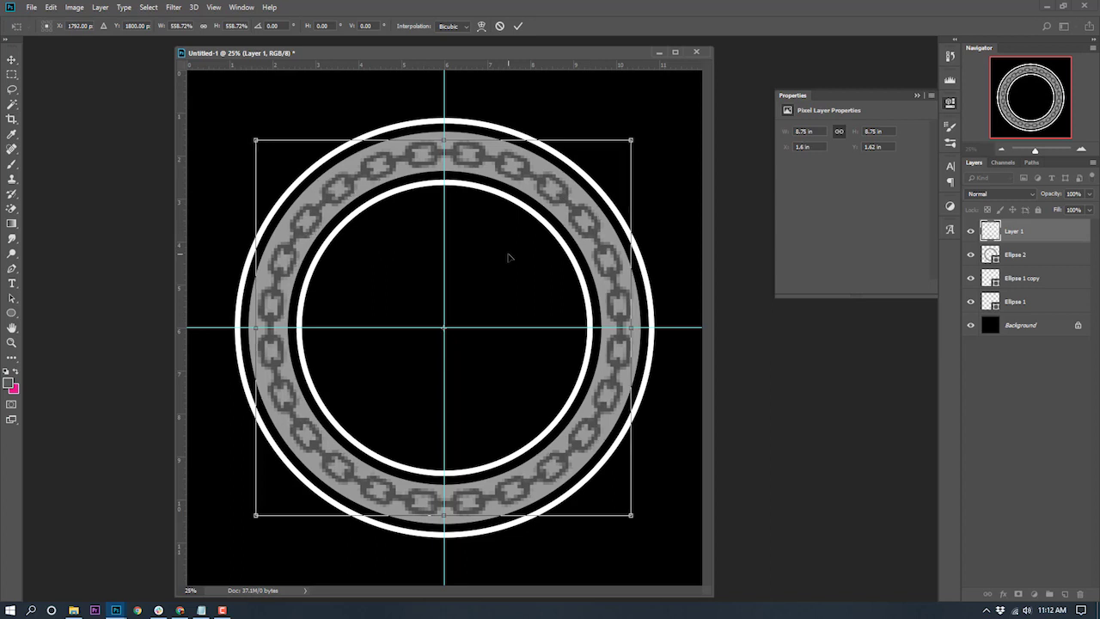
key("Up")
key("Up")
key("Up")
key("Up")
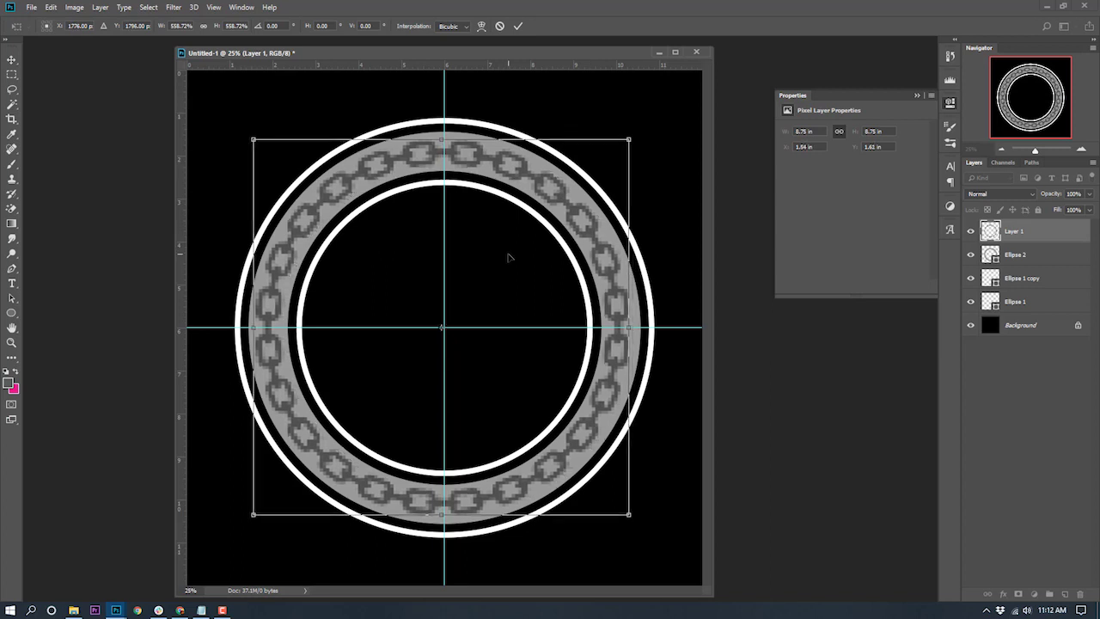
key("Down")
key("Down")
key("Down")
key("Down")
key("Down")
key("Down")
key("Down")
key("Down")
key("Down")
key("Down")
key("Down")
key("Down")
key("Left")
key("Left")
key("Left")
key("Left")
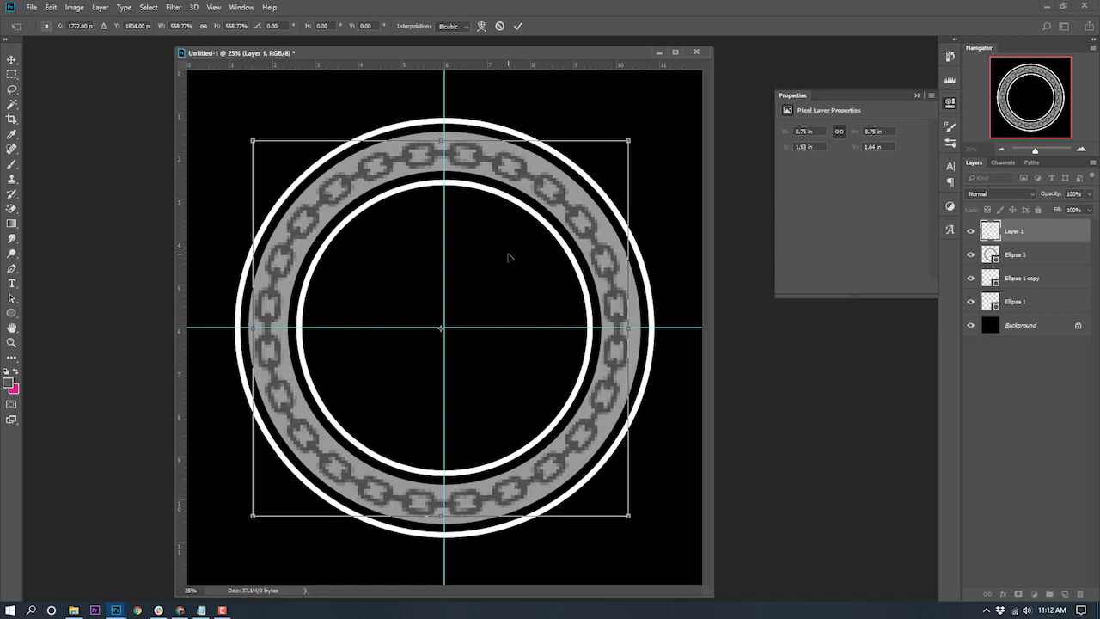
key("Up")
key("Up")
key("Up")
key("Up")
key("Right")
key("Right")
key("Right")
key("Right")
key("Right")
key("Right")
key("Right")
key("Right")
key("Right")
key("Right")
key("Right")
key("Right")
key("Right")
key("Right")
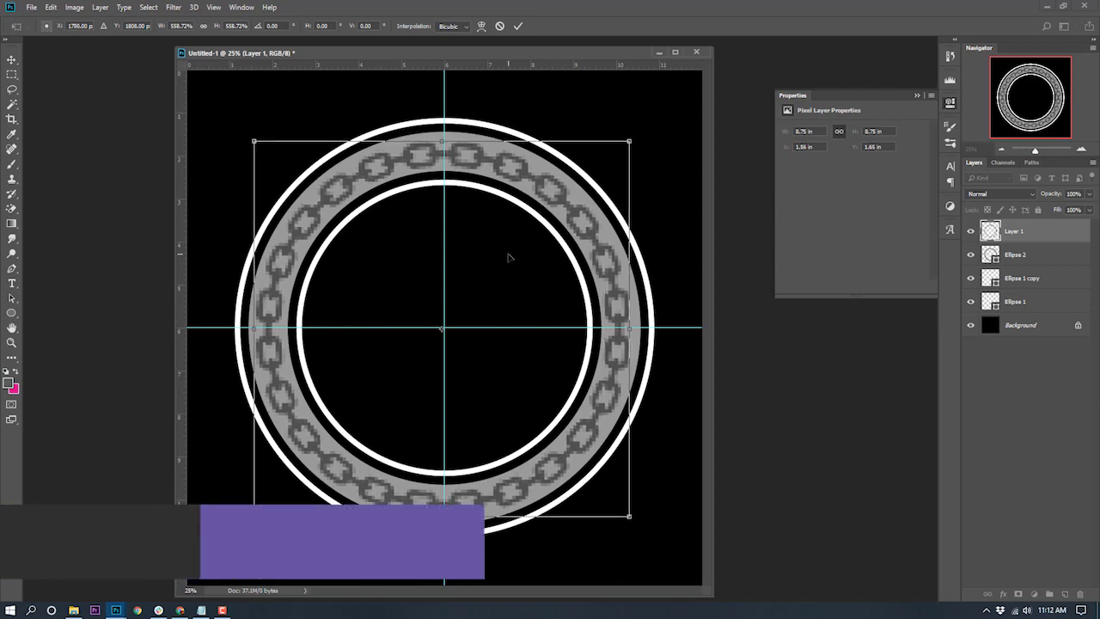
key("Up")
key("Up")
key("Up")
key("Up")
key("Return")
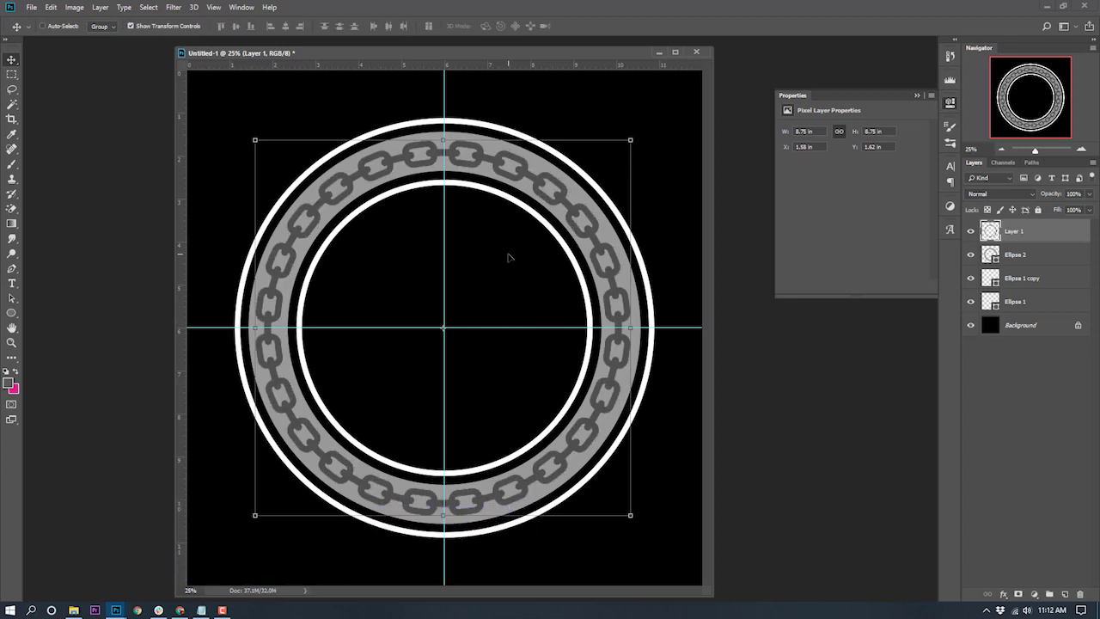
- Fine-tune the chain's position to X 1.62 in, Y 1.64 in and deselect its layer
key("Right")
key("Right")
key("Right")
key("Right")
key("Right")
key("Right")
key("Right")
key("Right")
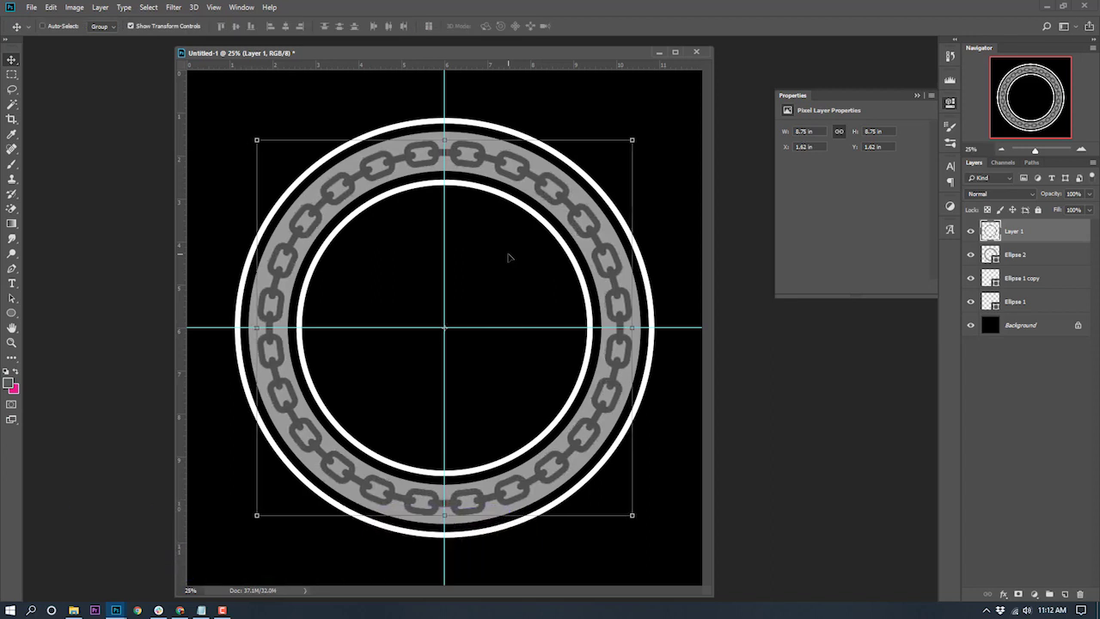
key("Down")
key("Down")
key("Down")
key("Down")
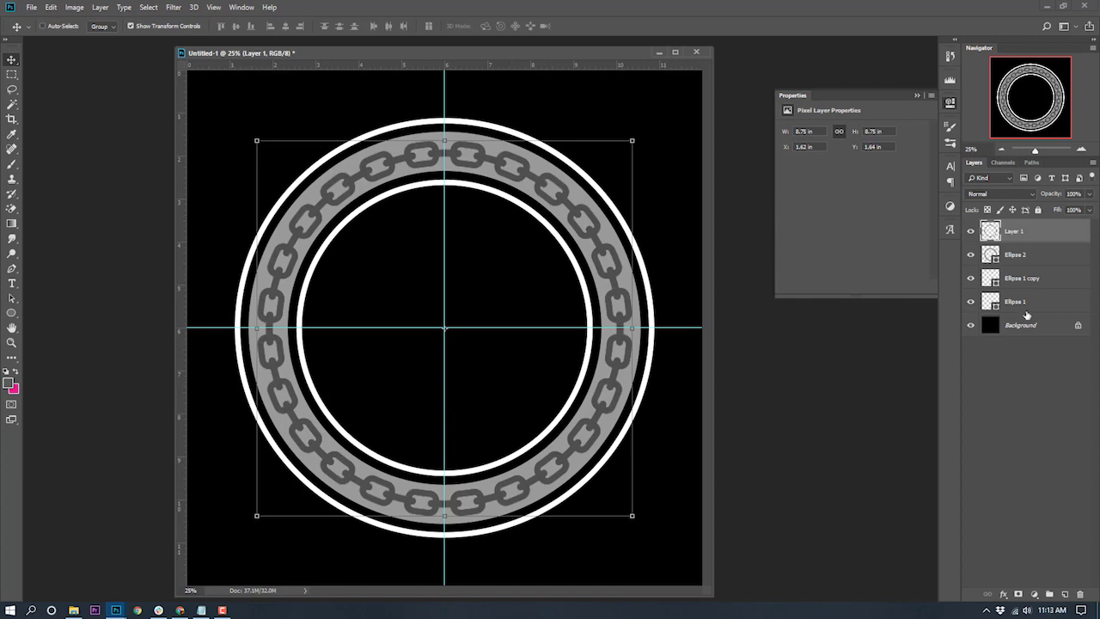
left_click(1043, 412)
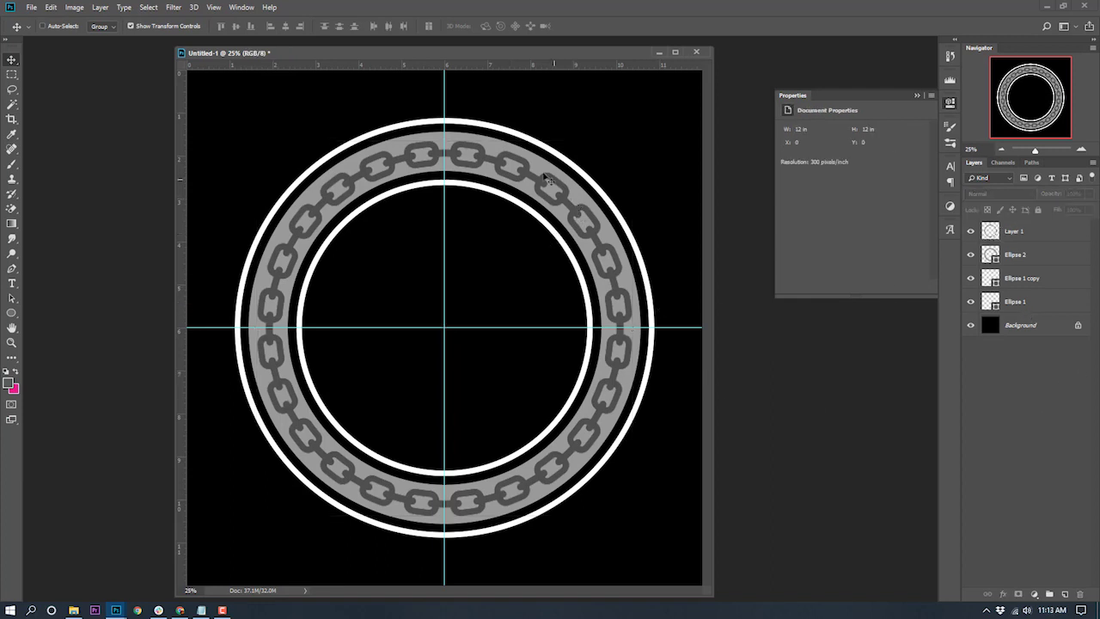
- Turn the chain on Layer 1 black with a Levels adjustment, setting the black input level to 253, and deselect the layer
left_click(1011, 233)
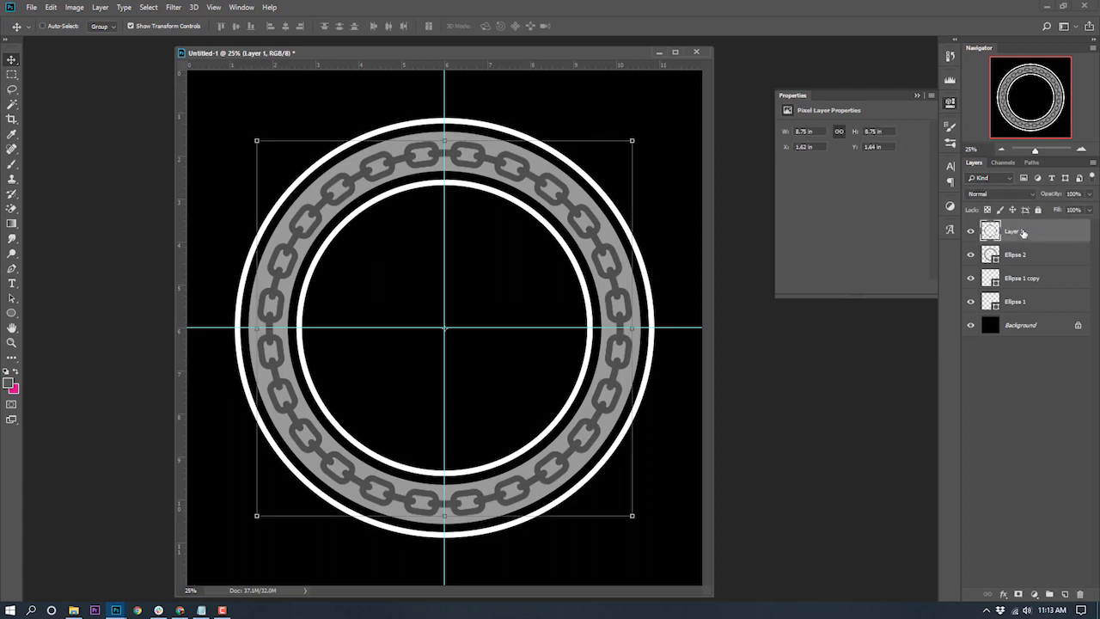
left_click(75, 12)
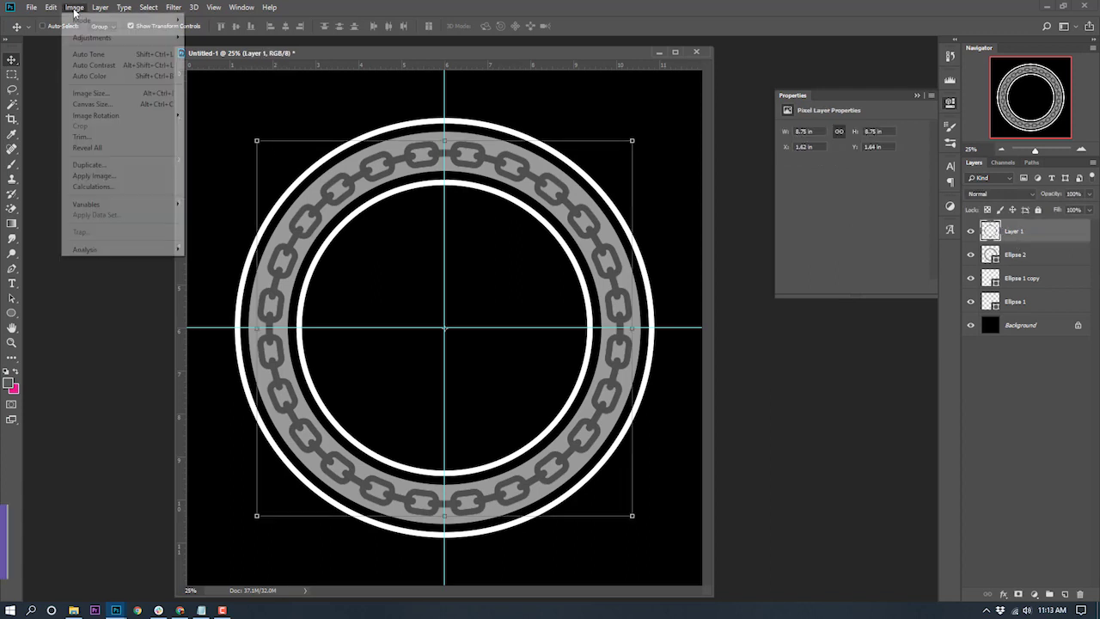
mouse_move(125, 41)
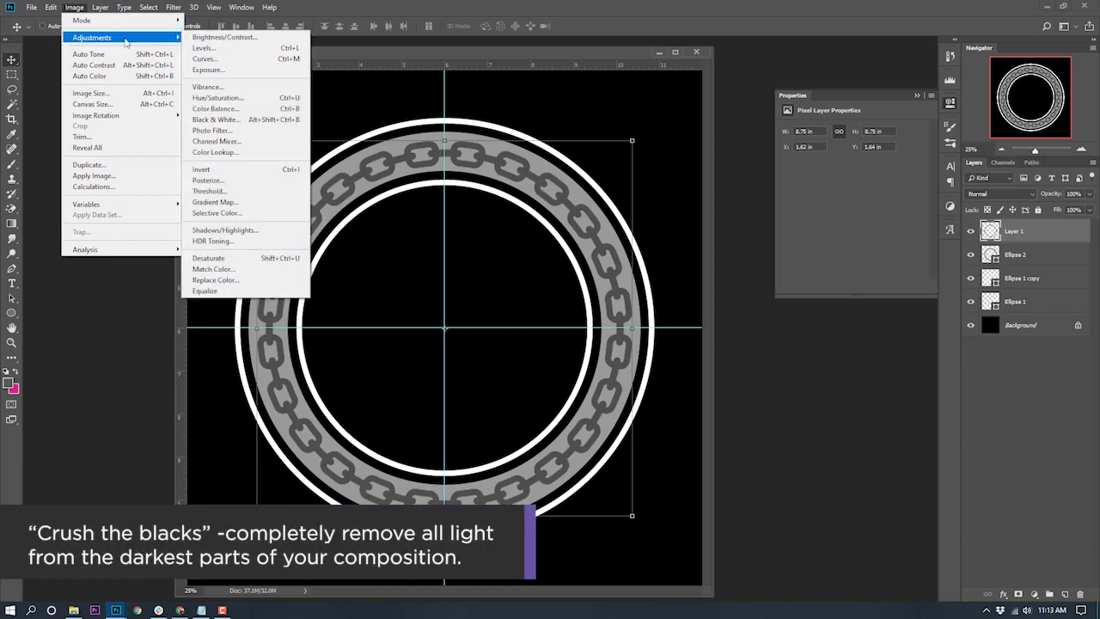
left_click(206, 49)
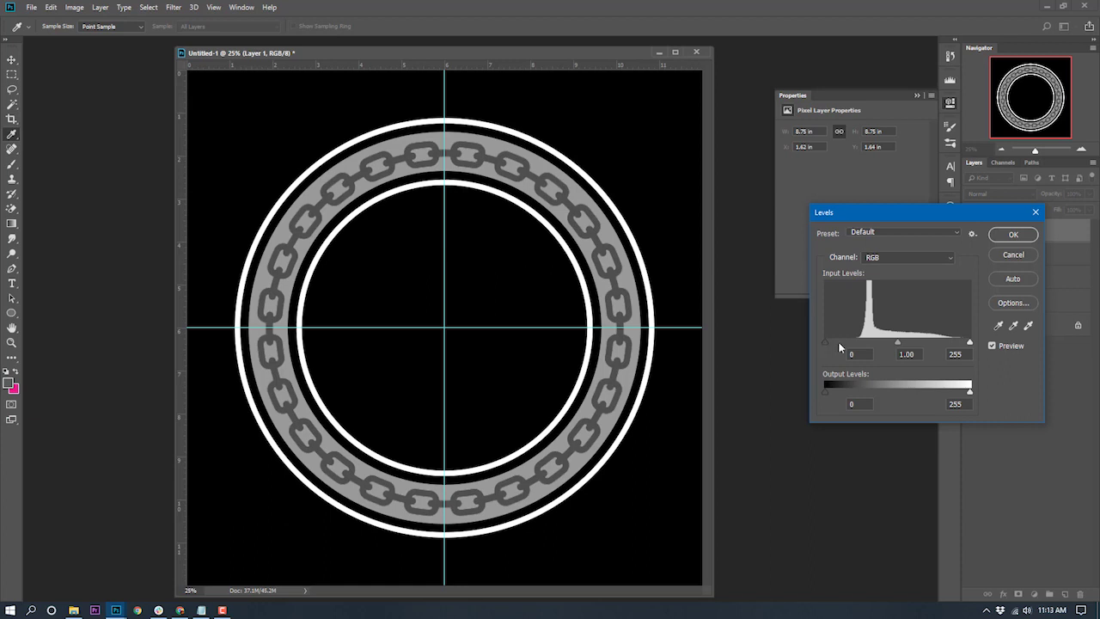
left_click_drag(824, 341, 976, 344)
key("Tab")
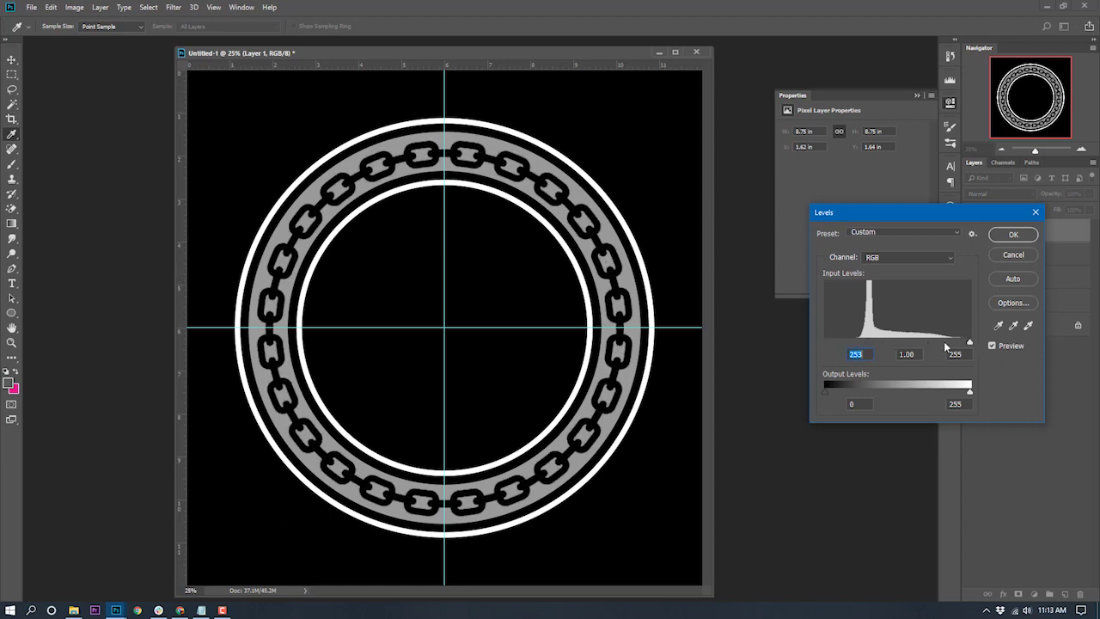
left_click(1012, 231)
key("v")
left_click(1022, 387)
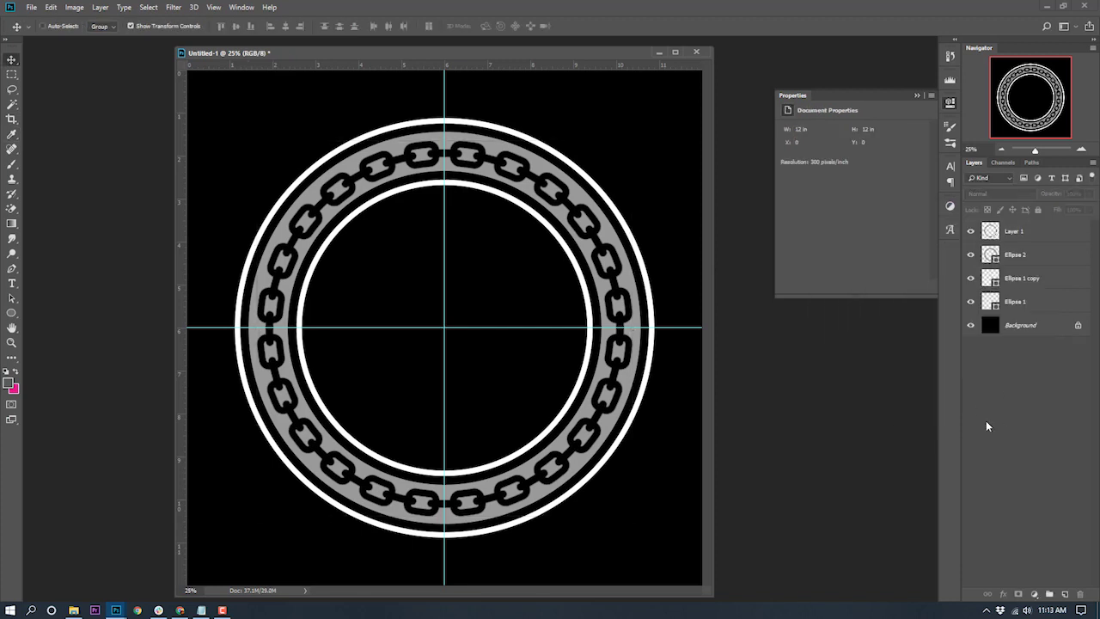
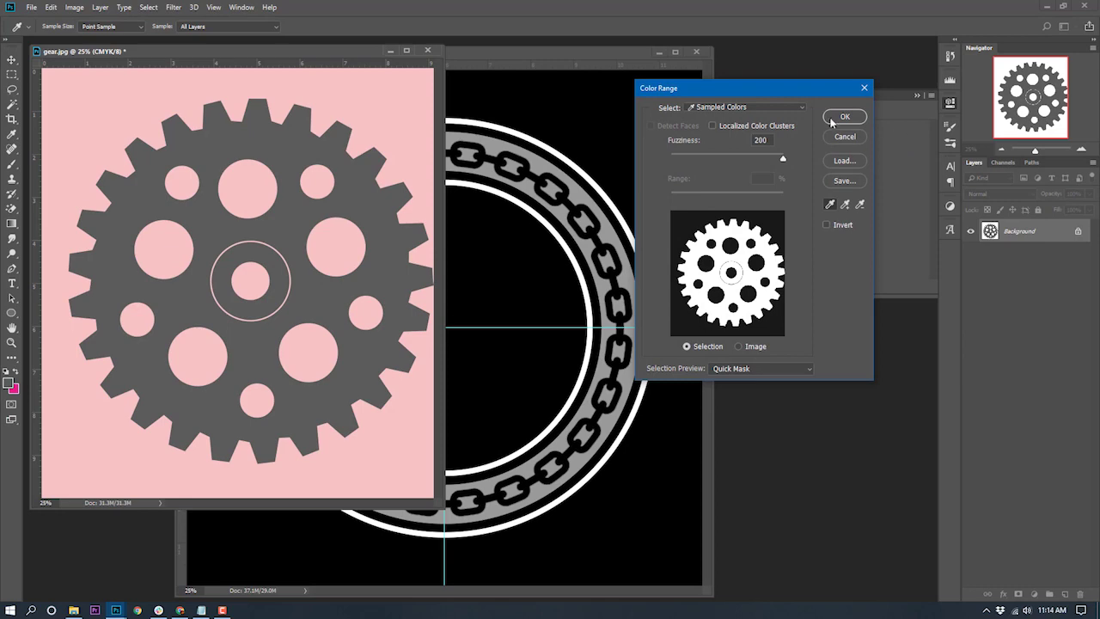
- Mask out the white areas of gear.jpg with a Color Range selection at fuzziness 200, unlocking the background as Layer 0
left_click(842, 117)
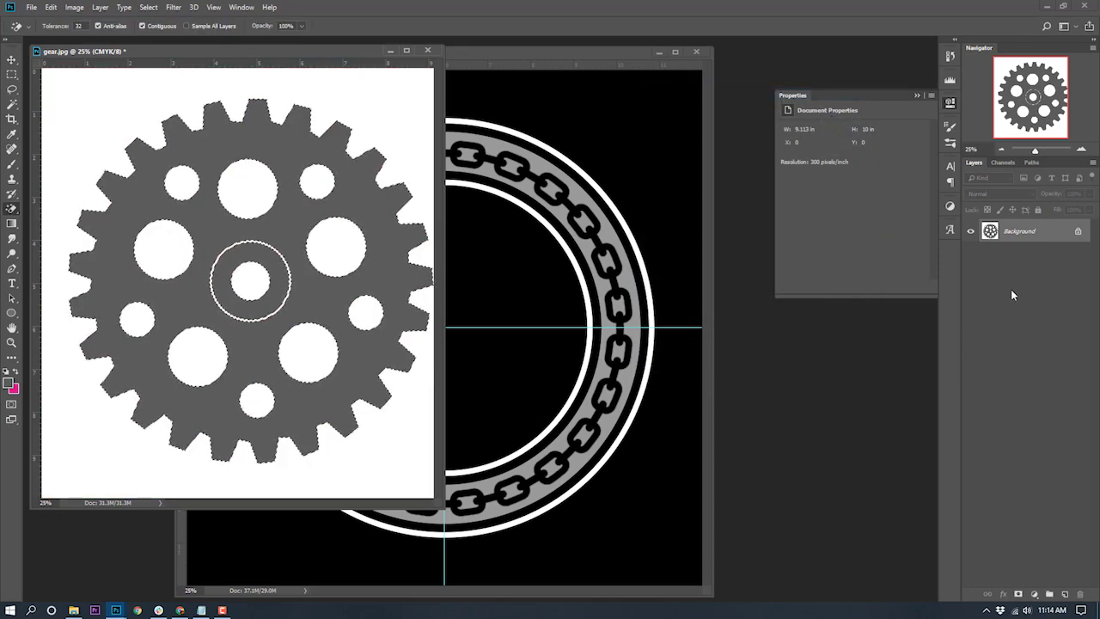
double_click(1031, 231)
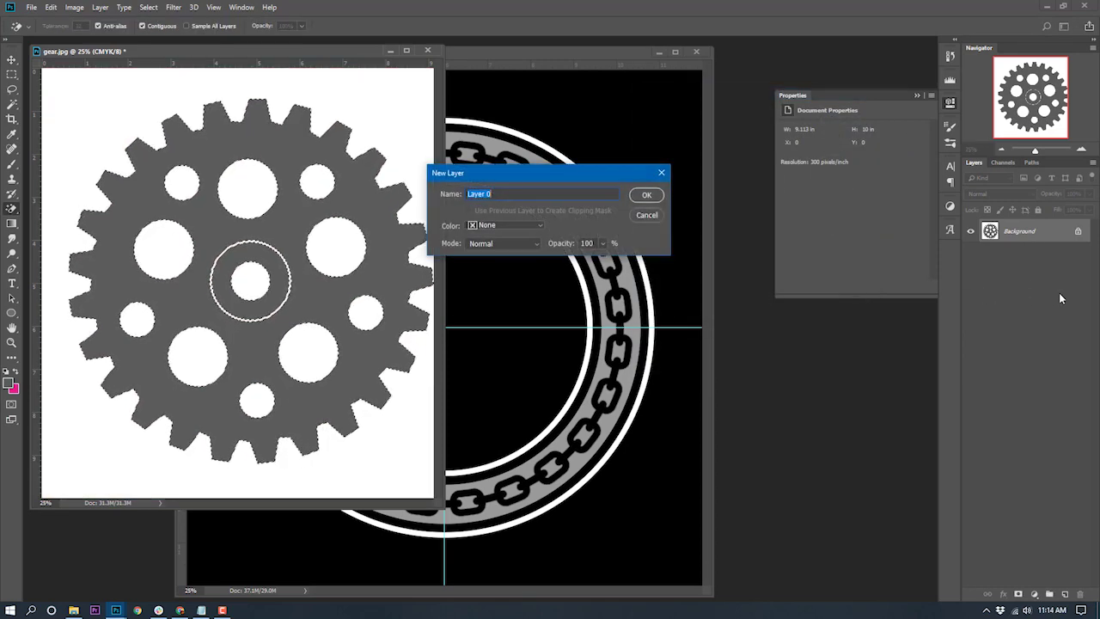
left_click(646, 195)
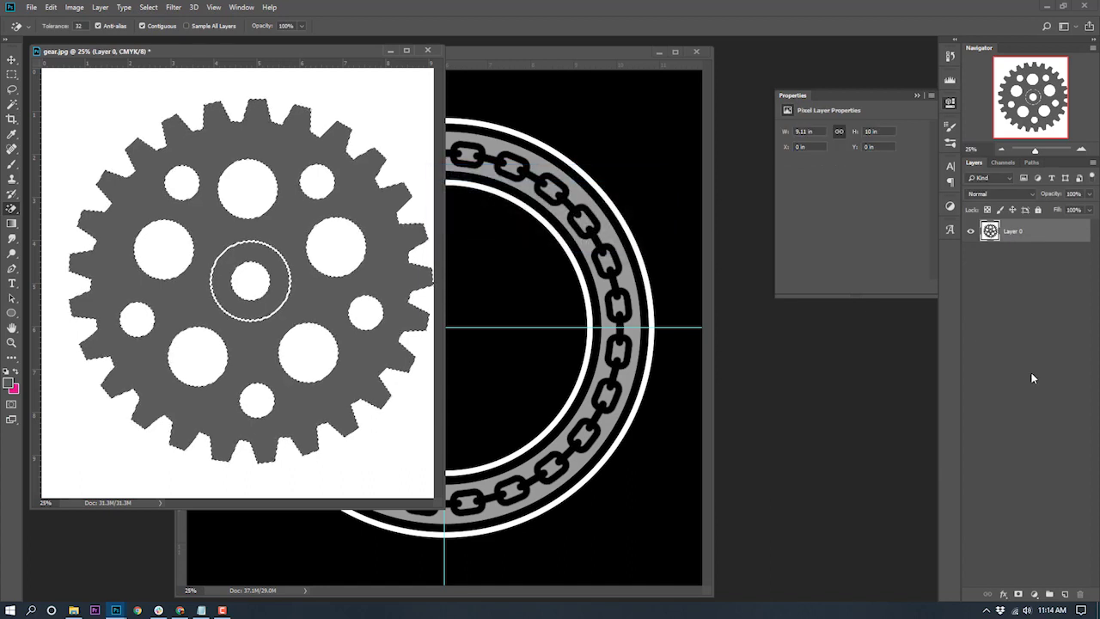
left_click(1017, 593)
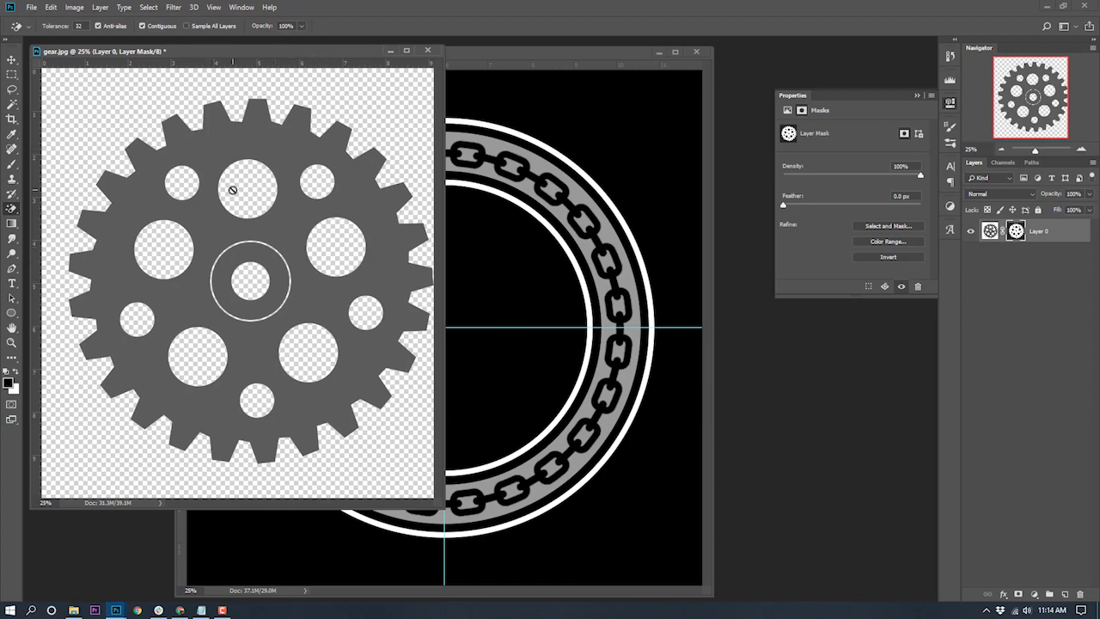
- Copy the masked gear layer into the emblem document and move its hub onto the guide intersection
left_click_drag(1081, 239, 493, 324)
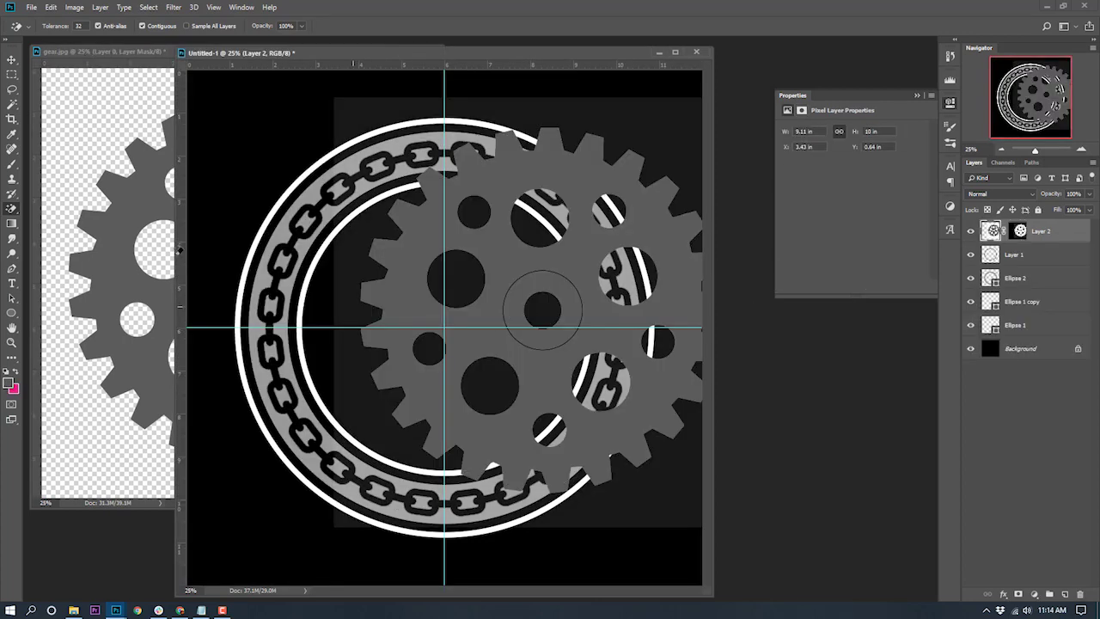
left_click(12, 61)
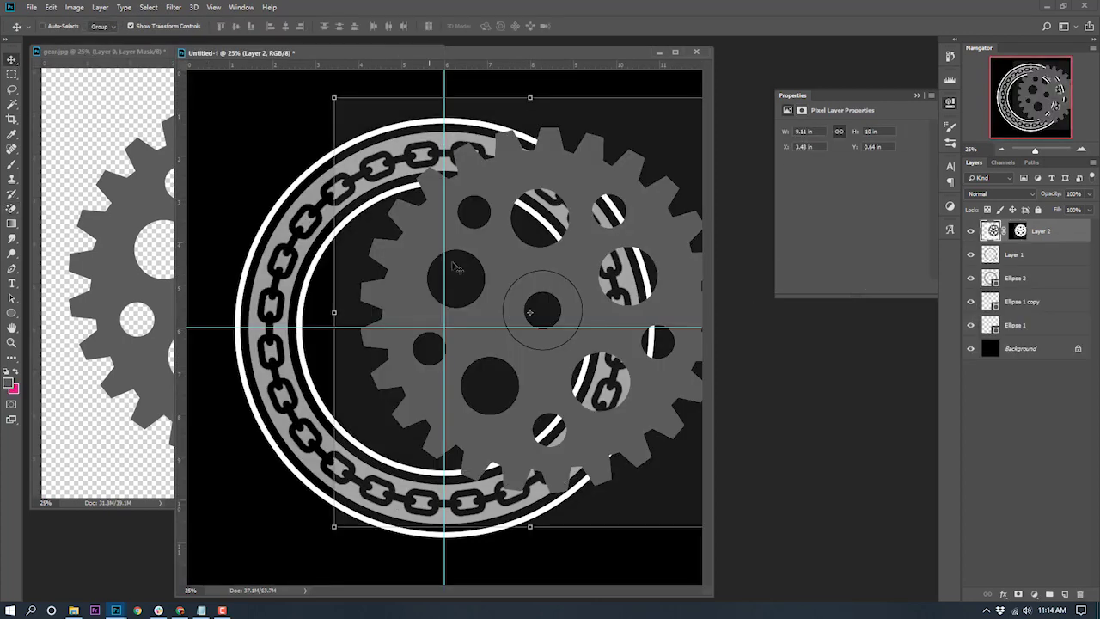
left_click_drag(548, 282, 449, 298)
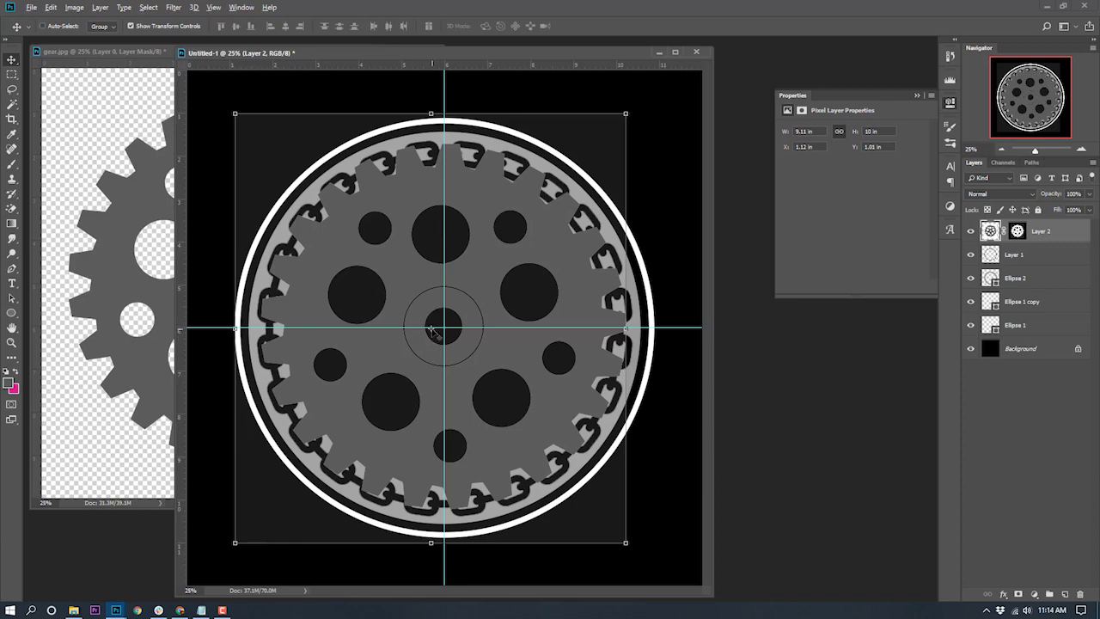
- Scale the gear to about 68.8% around a reference point at the guide intersection, so it fits inside the inner white ring
key("ctrl+t")
left_click_drag(432, 331, 444, 328)
left_click_drag(505, 308, 503, 314)
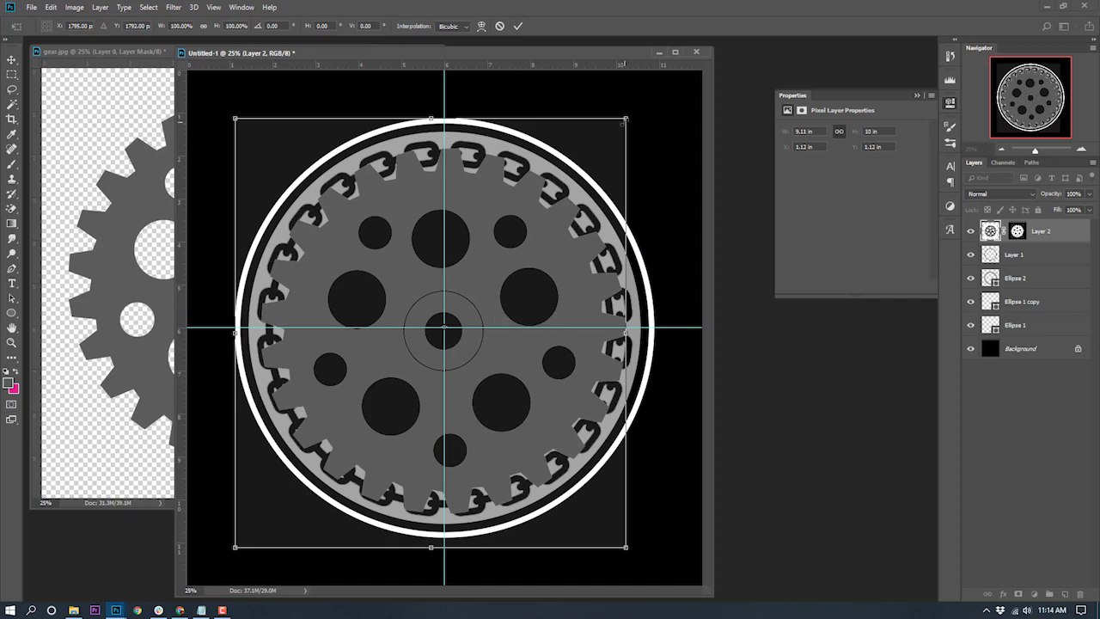
left_click_drag(626, 117, 563, 179)
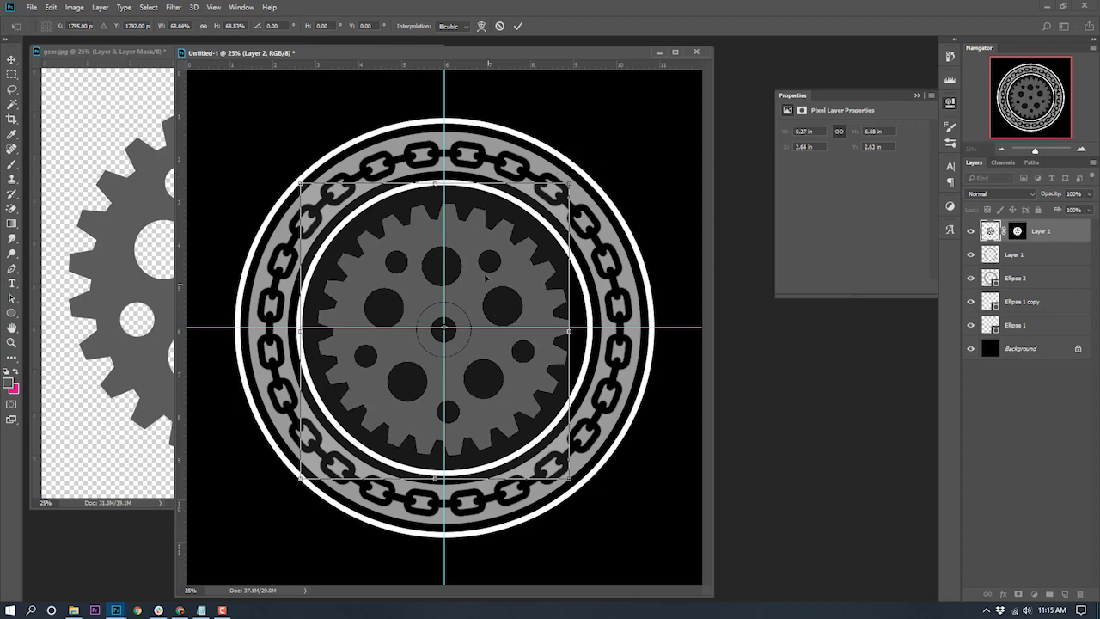
key("Return")
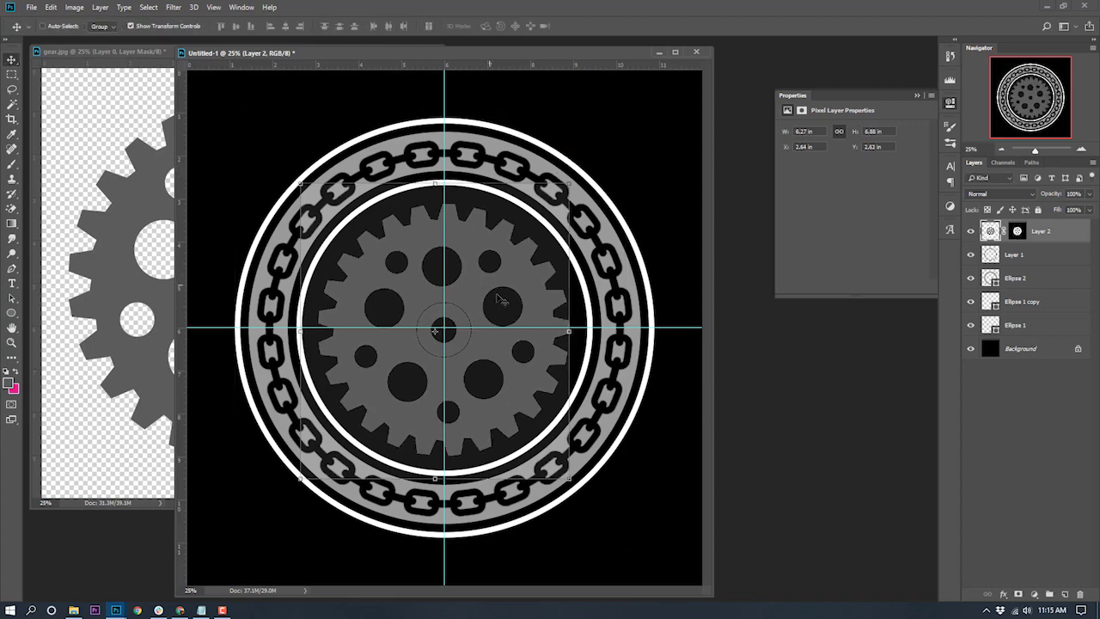
left_click(1037, 427)
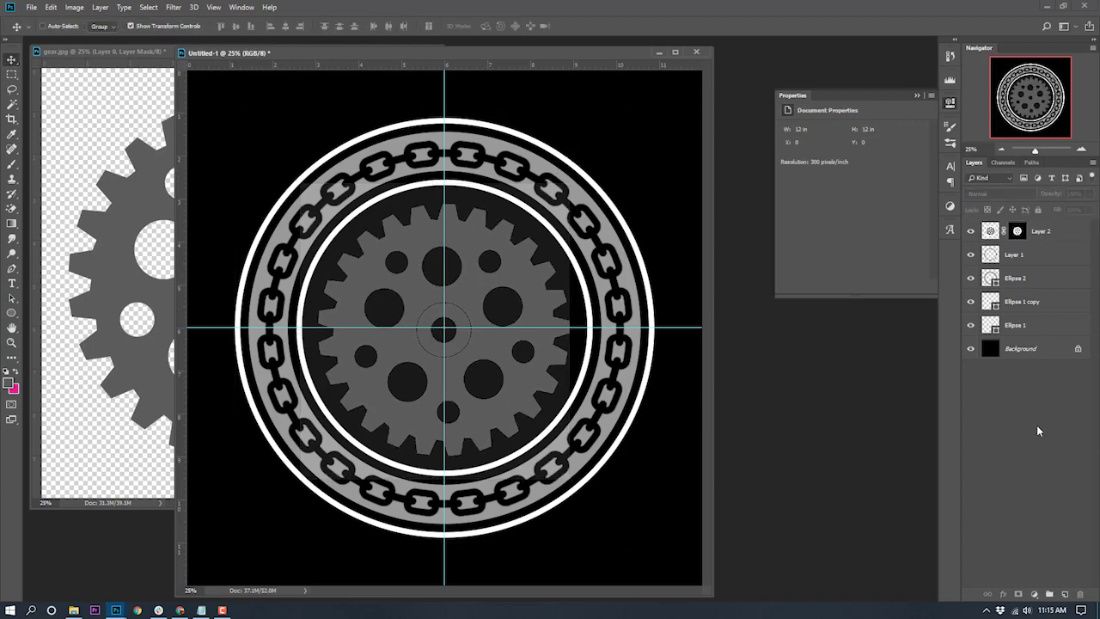
- Nudge the gear on Layer 2 upward until its central hub lines up with the horizontal guide
left_click(1039, 231)
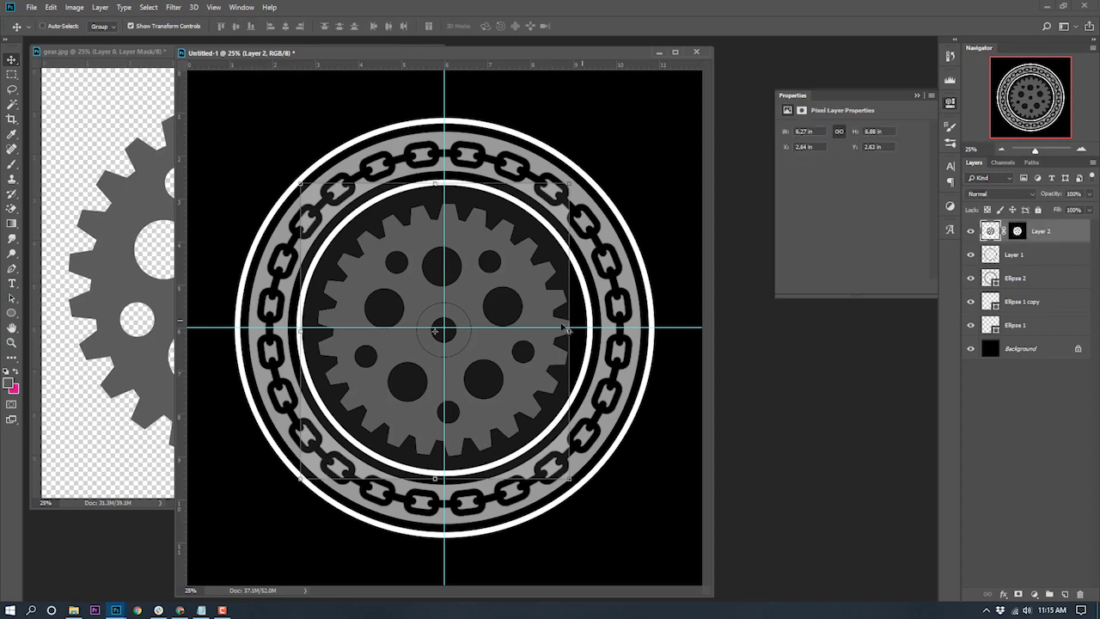
key("Up")
key("Up")
key("Up")
key("Up")
key("Up")
key("Up")
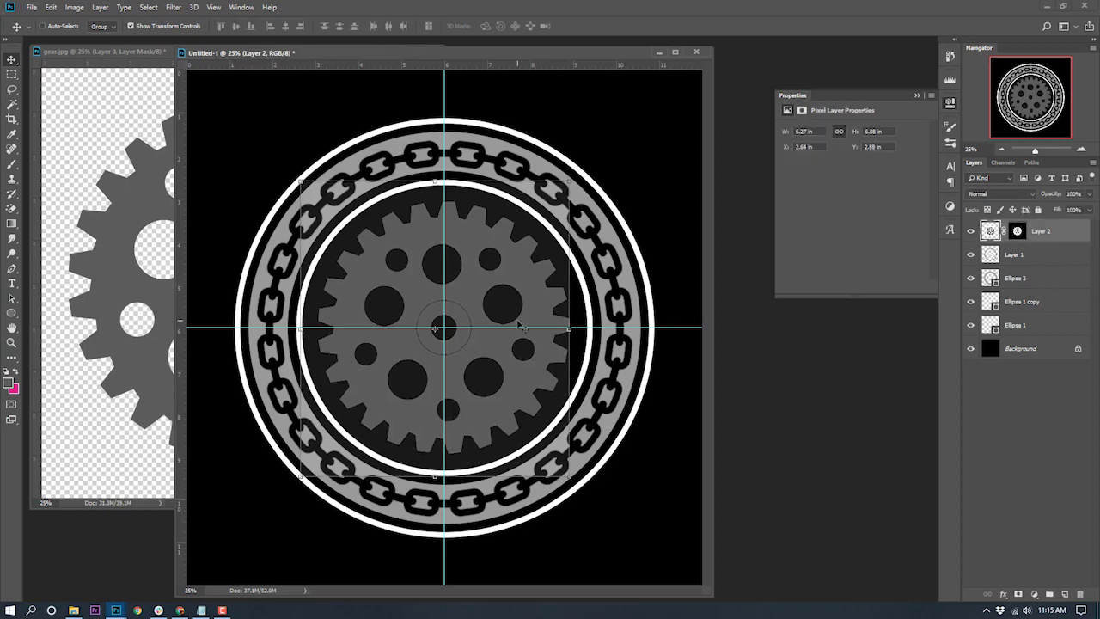
- Nudge the gear on Layer 2 to X 2.66 in, Y 2.55 in, and clear all guides from the document
key("Right")
key("Up")
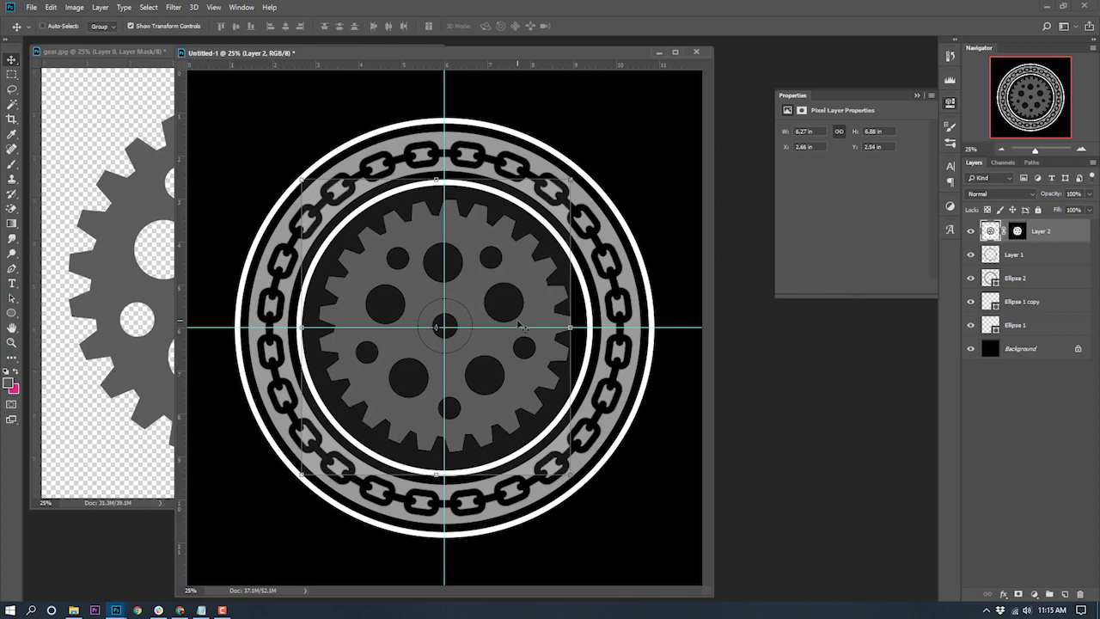
key("Down")
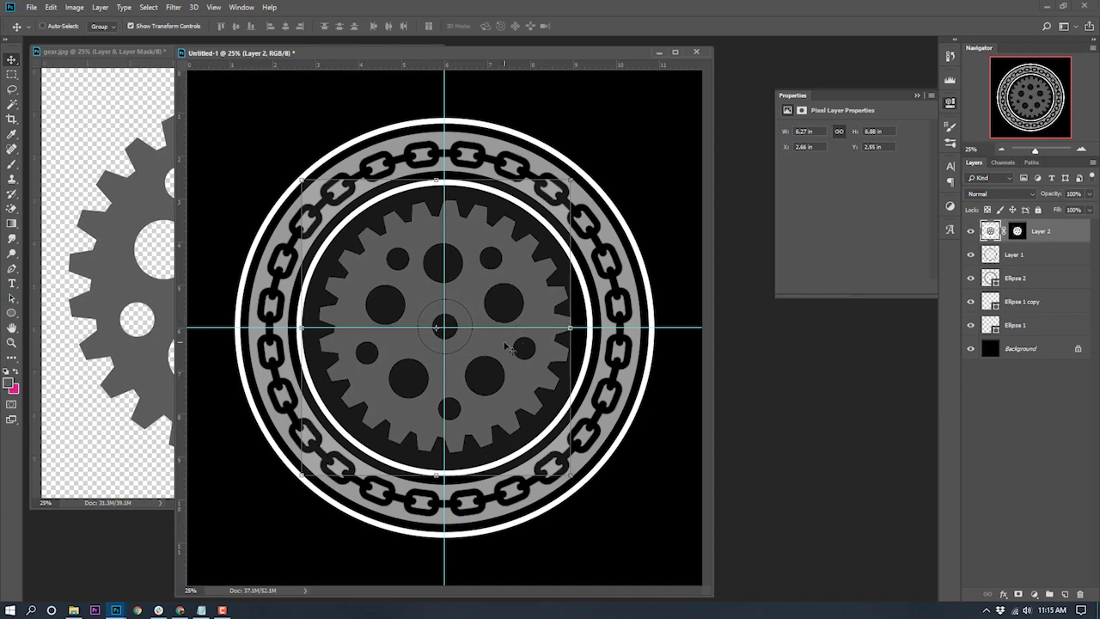
left_click(1004, 440)
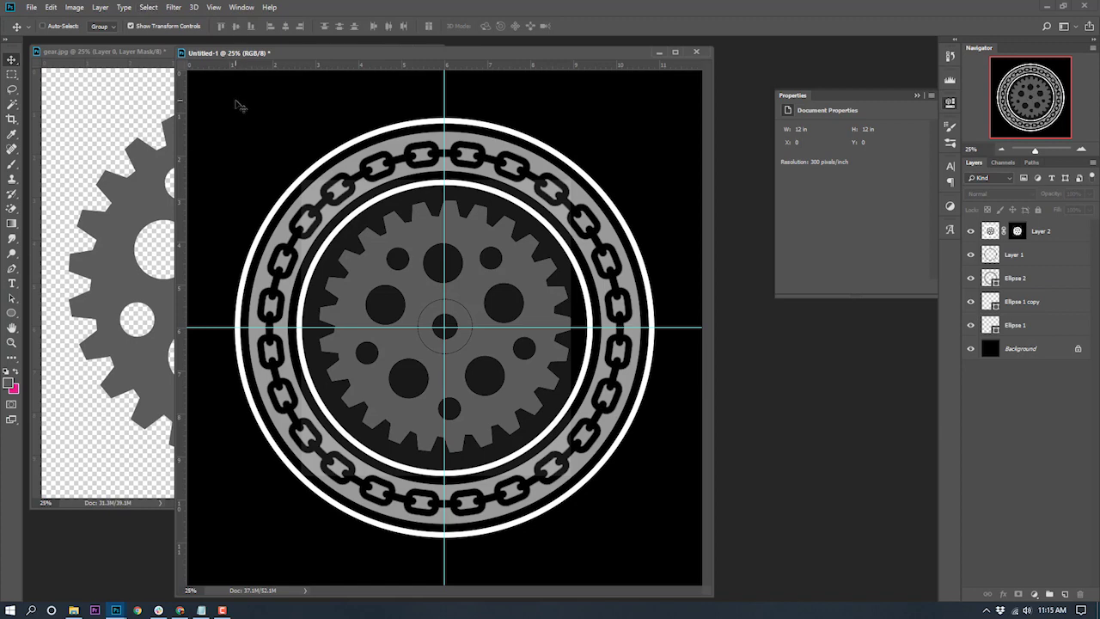
left_click(214, 8)
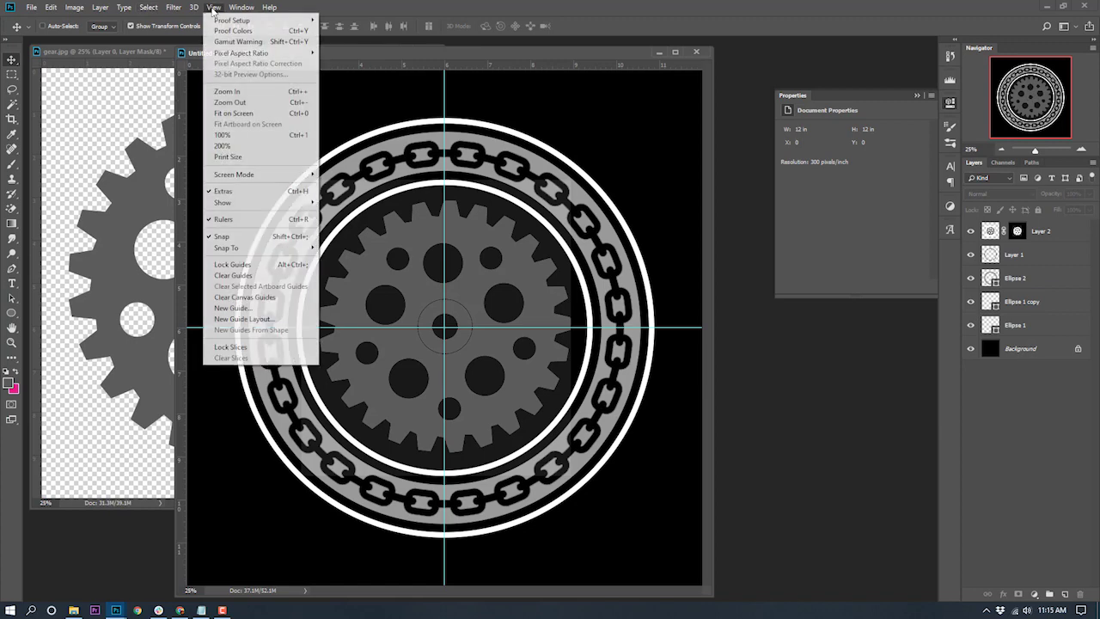
left_click(245, 275)
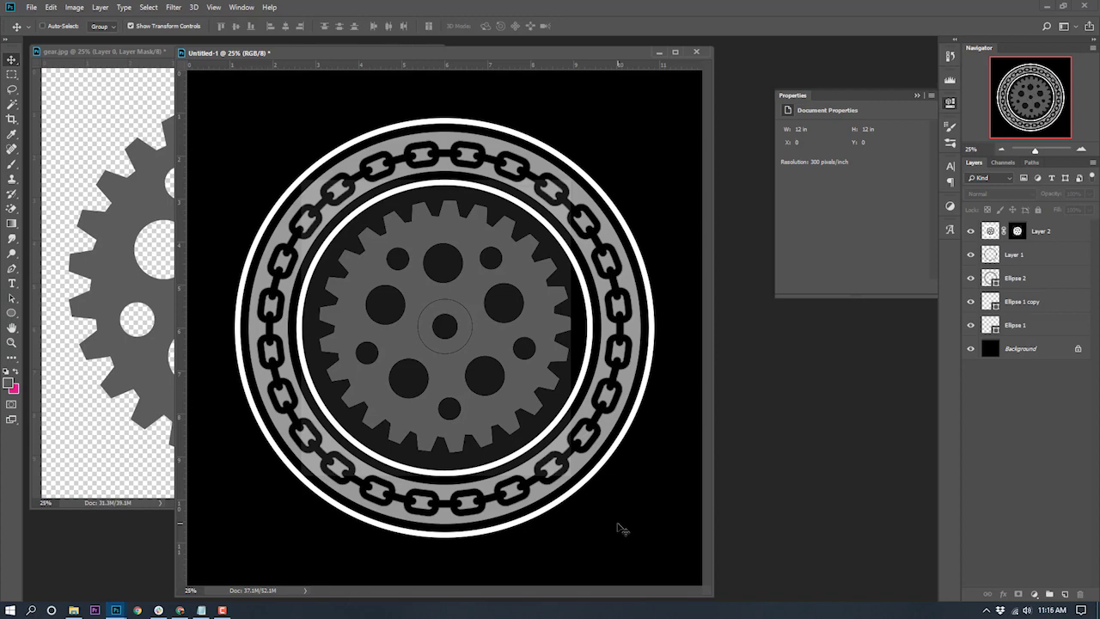
- Group all layers above the Background, from Layer 2 down to Ellipse 1, and name the group BG ELEMENT
left_click(1047, 234)
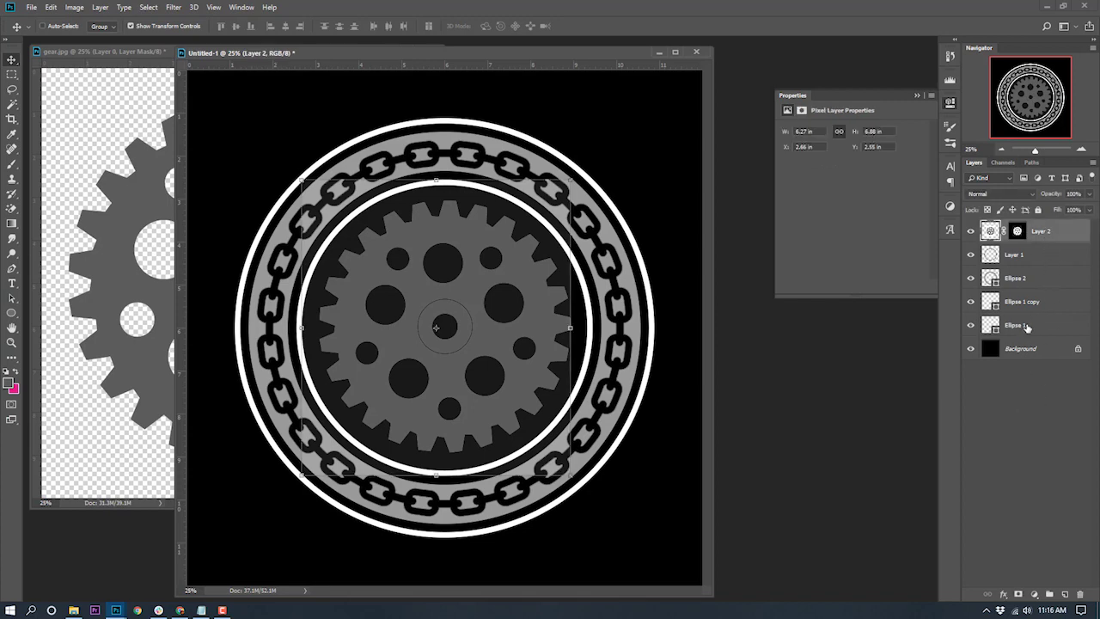
left_click(1025, 326, "shift")
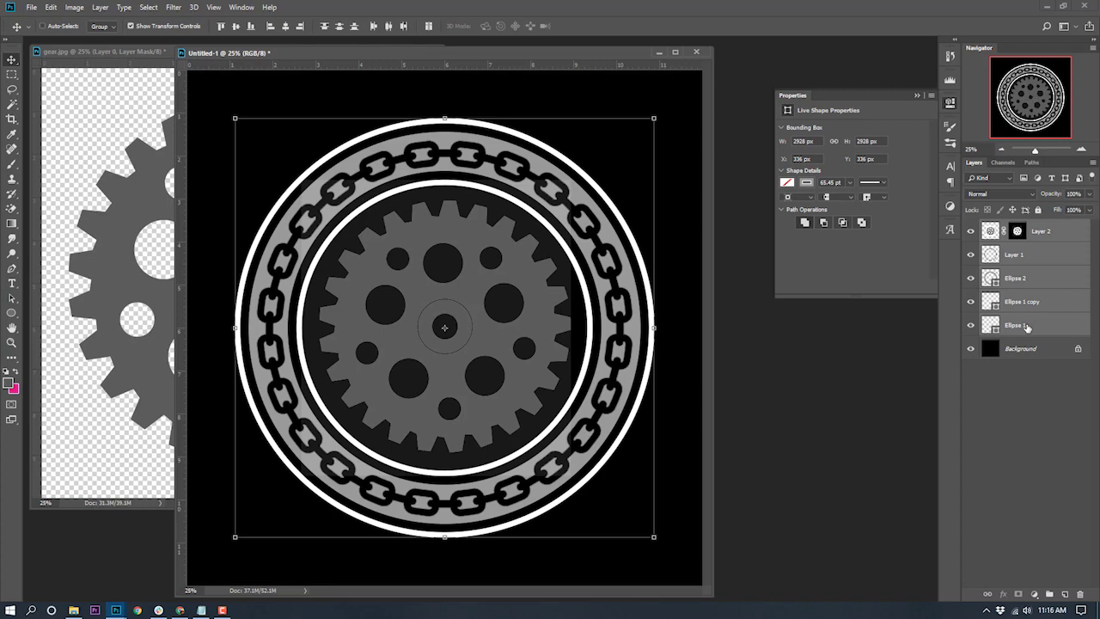
key("ctrl+g")
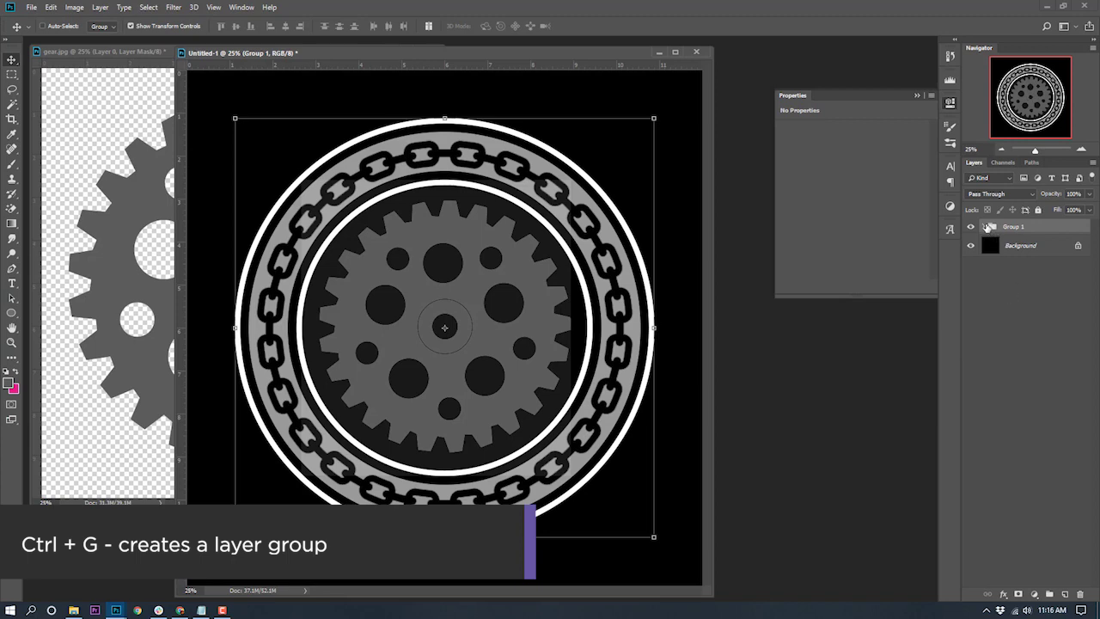
left_click(984, 227)
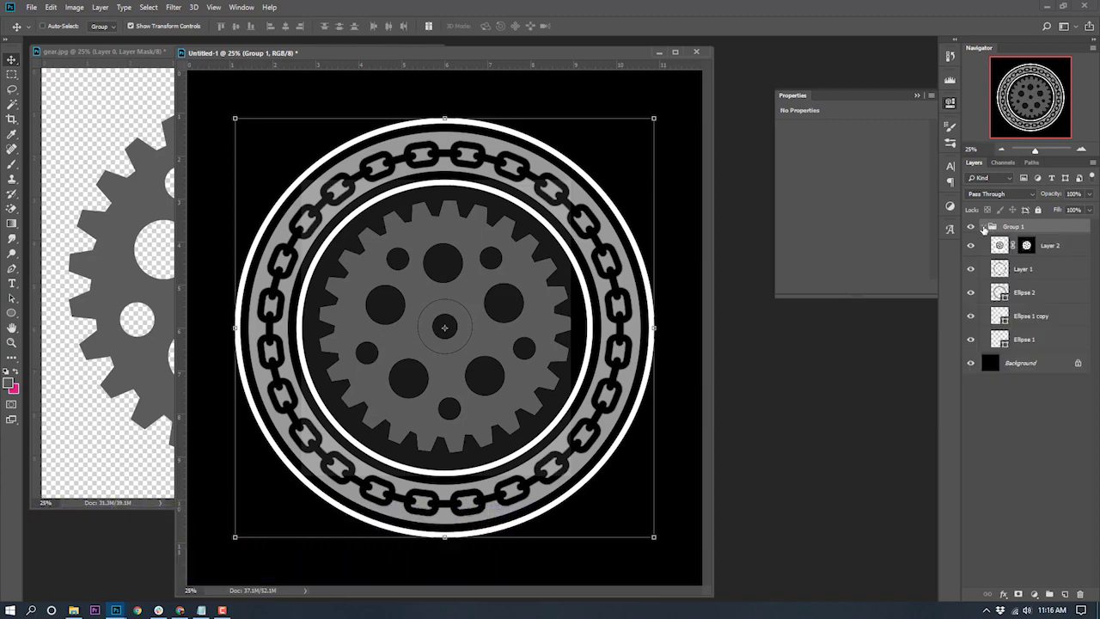
left_click(984, 226)
double_click(1012, 226)
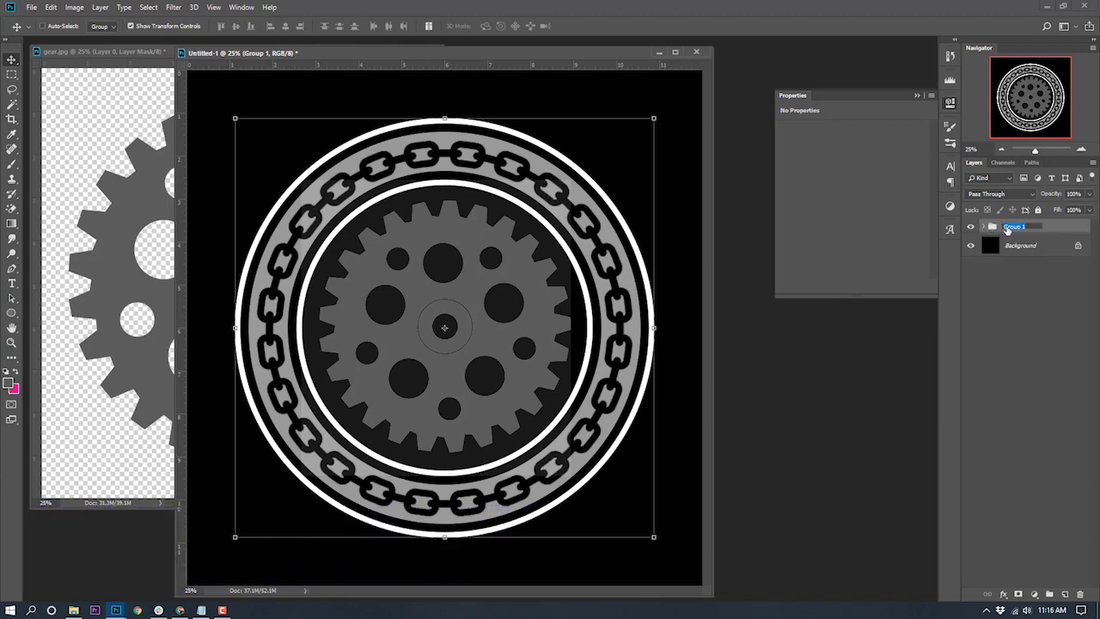
type("Ba")
type(" ELEMENT")
left_click(1025, 313)
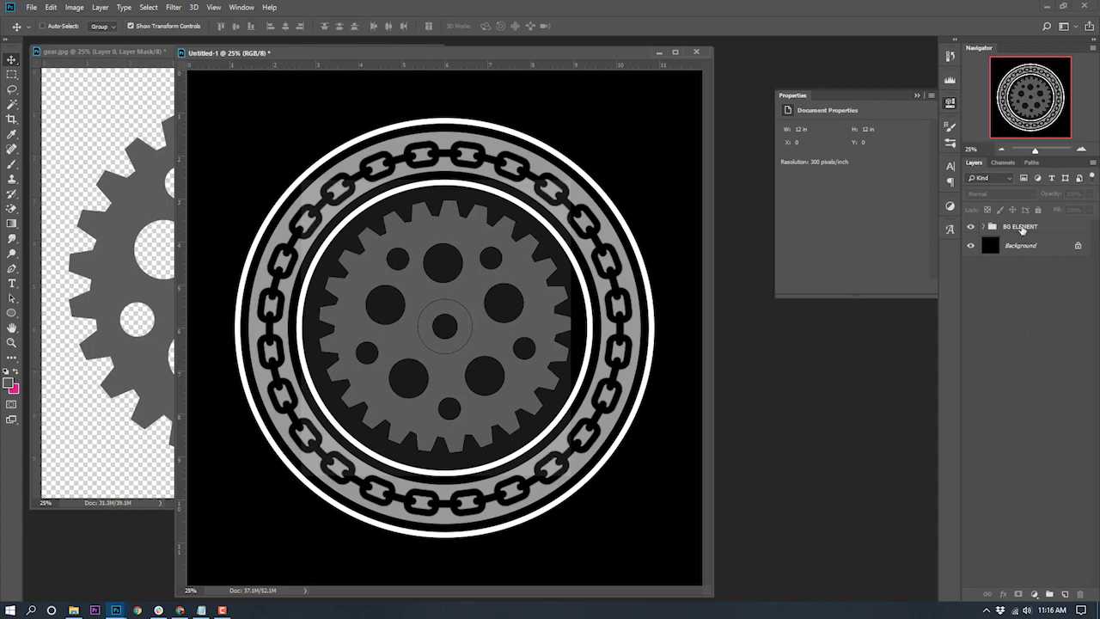
- Check the BG ELEMENT group by hiding and reshowing it and selecting it as one unit
left_click(971, 226)
left_click(971, 226)
left_click(1023, 226)
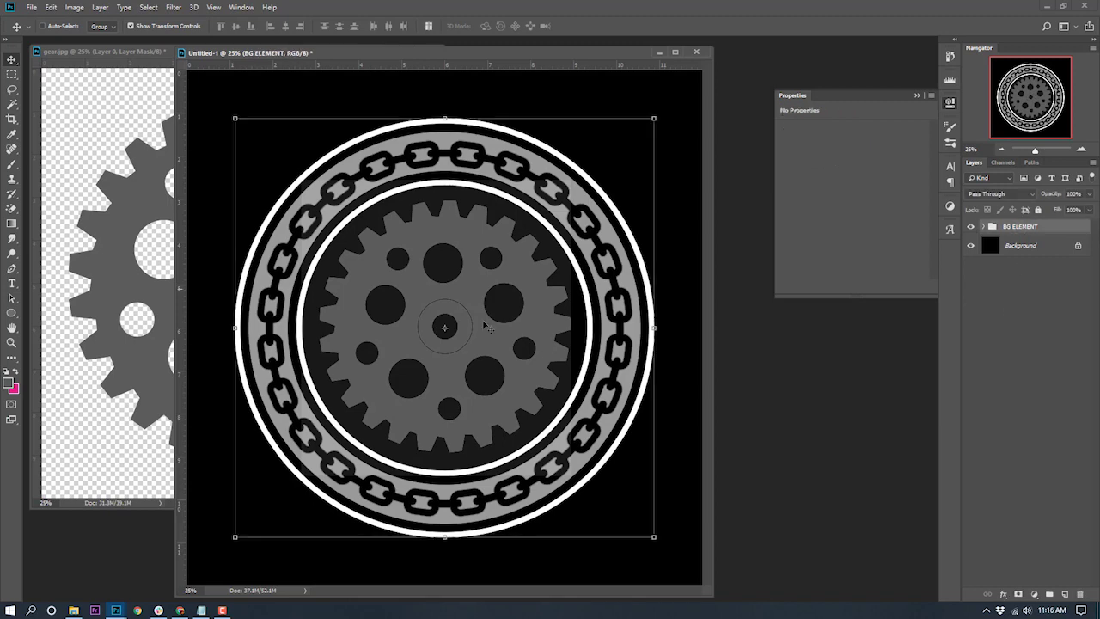
mouse_move(496, 334)
left_mouse_down()
mouse_move(499, 321)
mouse_move(510, 327)
left_mouse_up()
left_click(1029, 357)
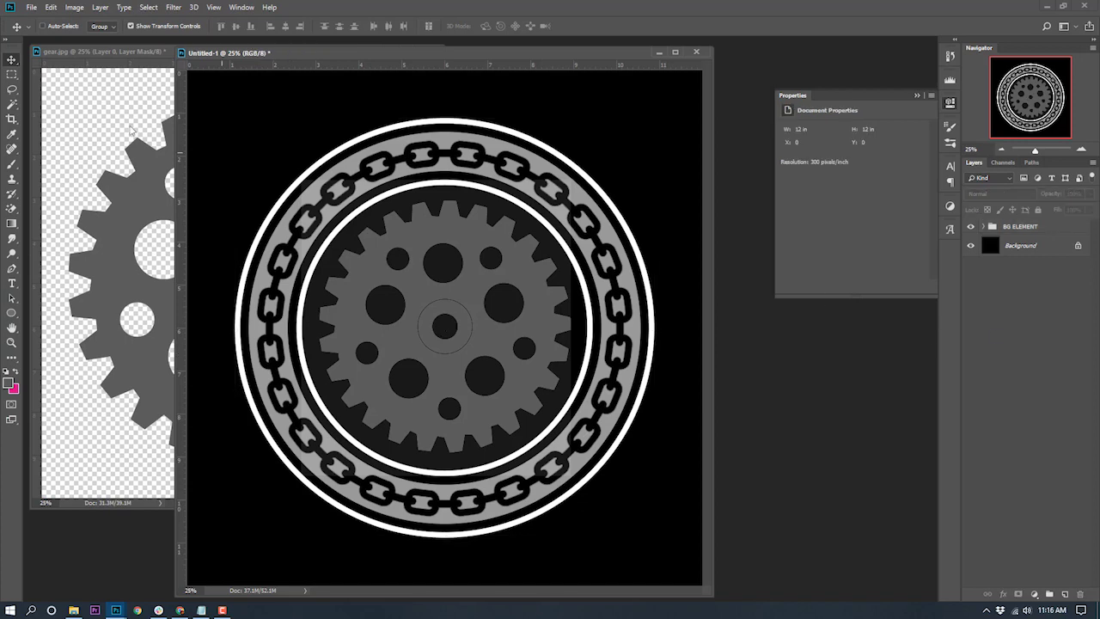
- Close the gear.jpg document without saving it
left_click(122, 54)
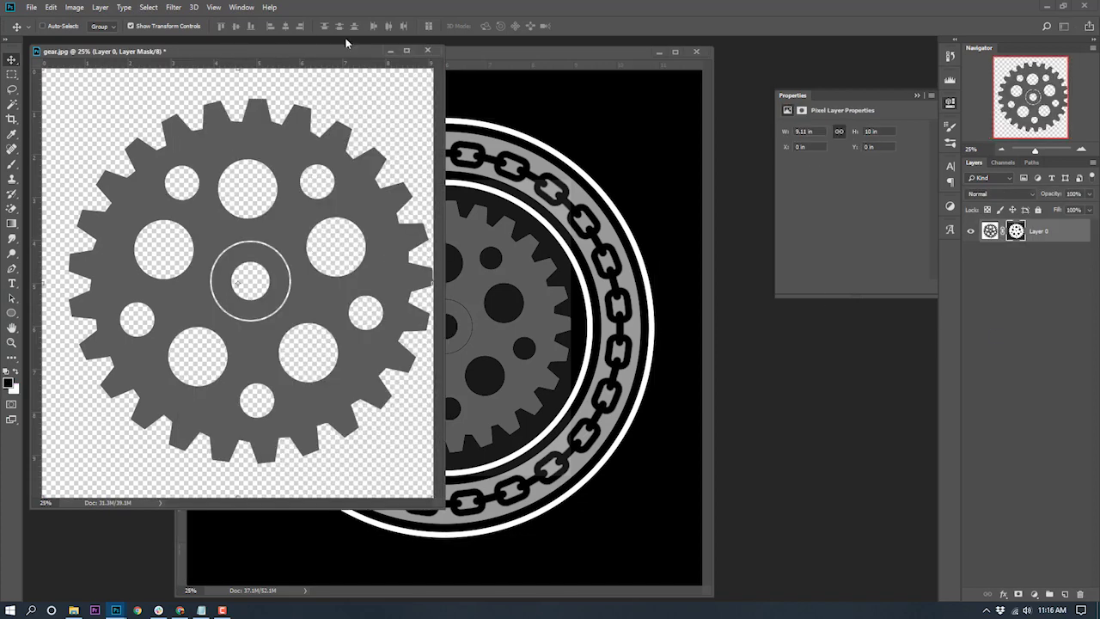
left_click(427, 50)
left_click(543, 227)
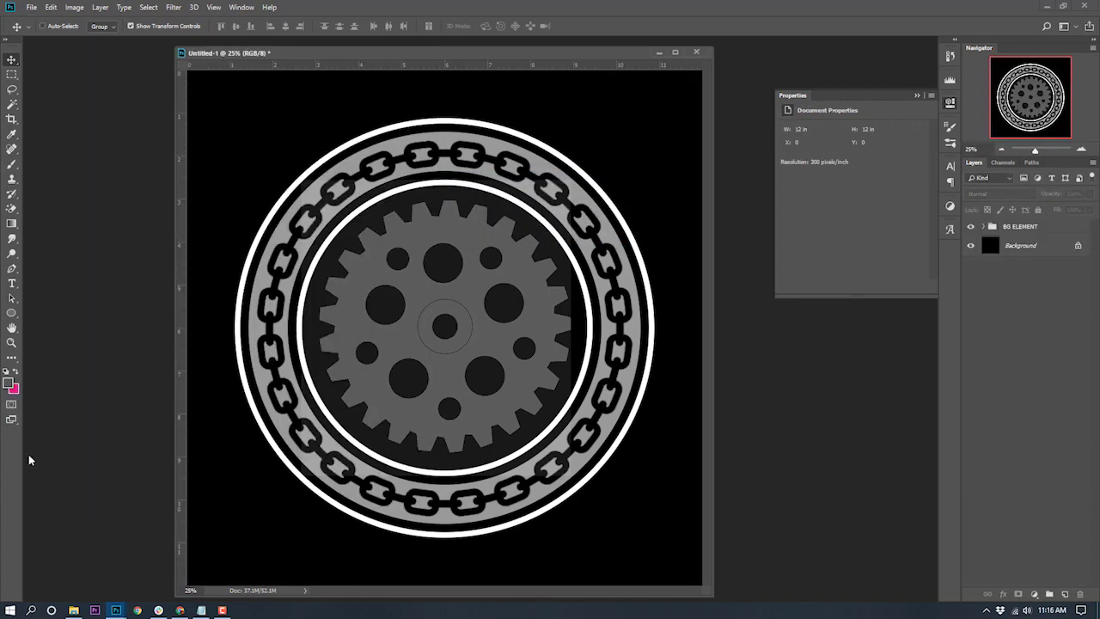
- Open shutterstock_84496006.jpg from the Metalcore Shirt Design folder as a separate document, placed beside the emblem
left_click(74, 610)
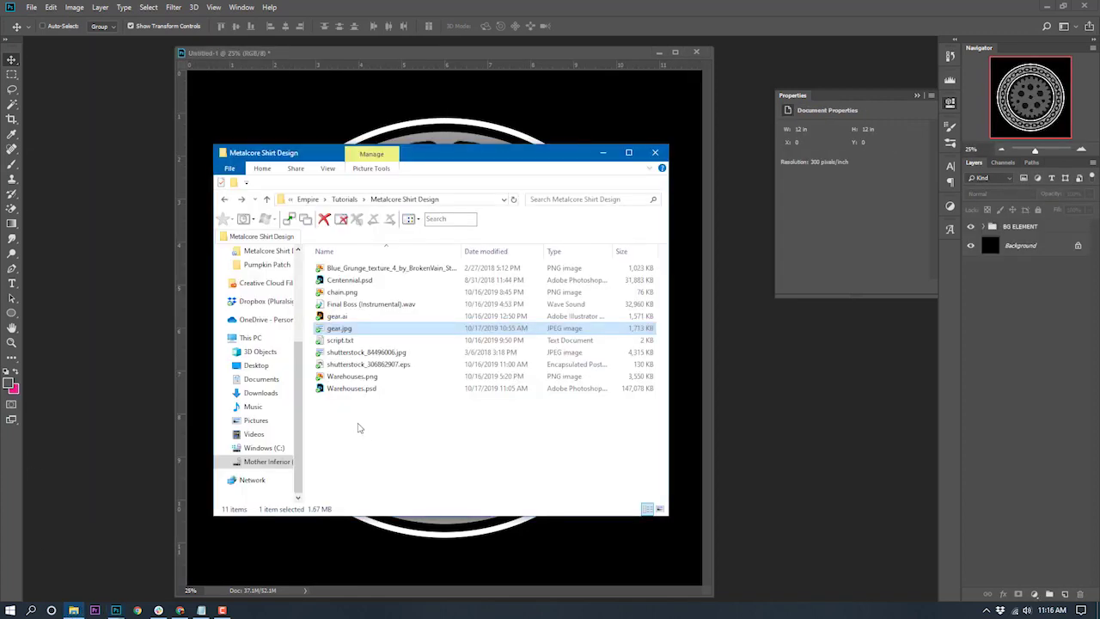
left_click_drag(379, 355, 107, 324)
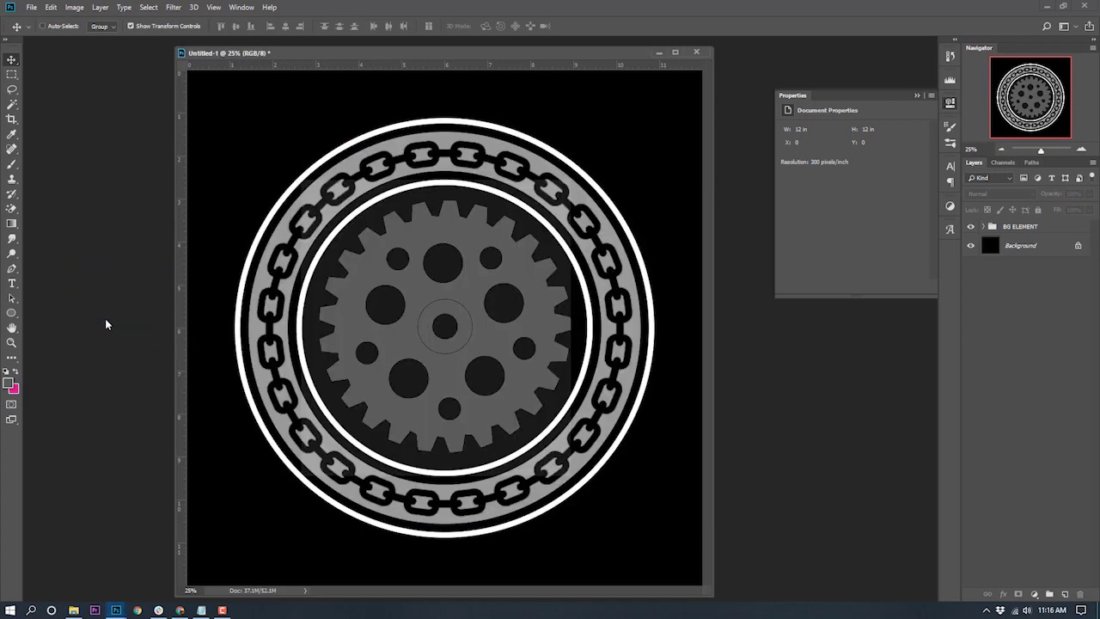
left_click_drag(254, 56, 281, 53)
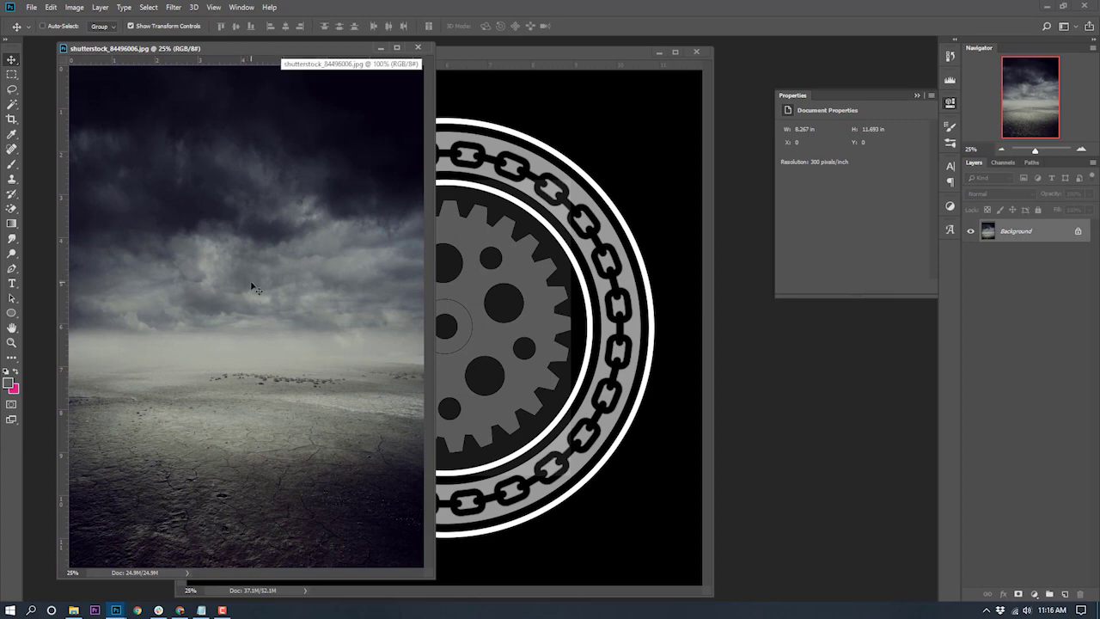
- Crop away the sky of the shutterstock image, keeping the cracked ground at about 8.27 x 4.55 in
left_click(14, 119)
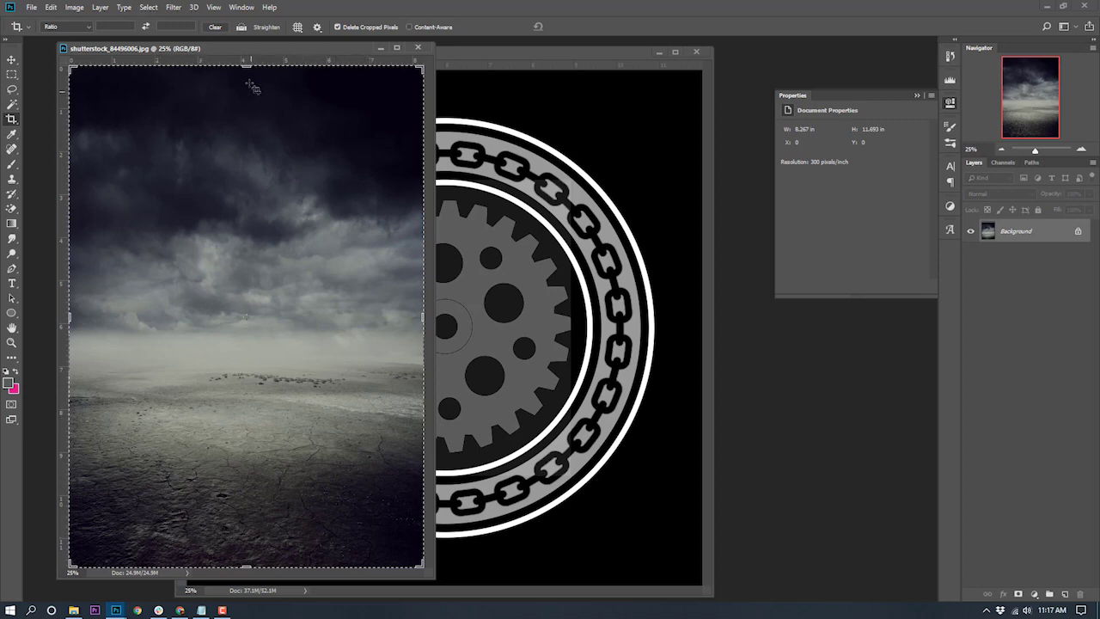
left_click_drag(246, 66, 257, 219)
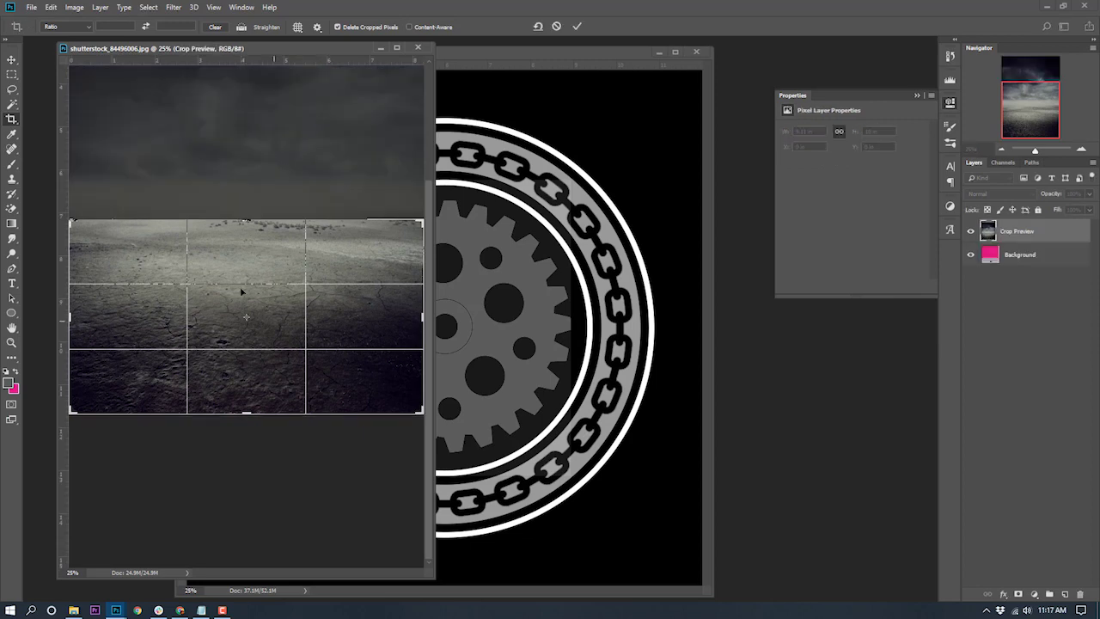
key("Return")
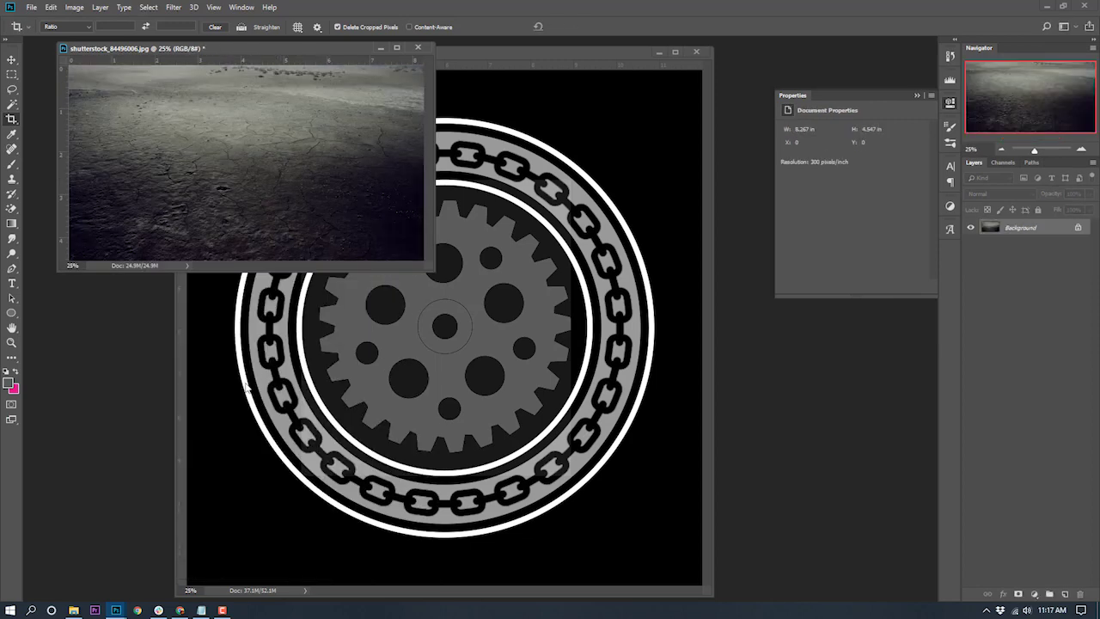
- Unlock the cropped ground image's background as Layer 0 and copy it into the emblem document
left_click_drag(238, 45, 224, 115)
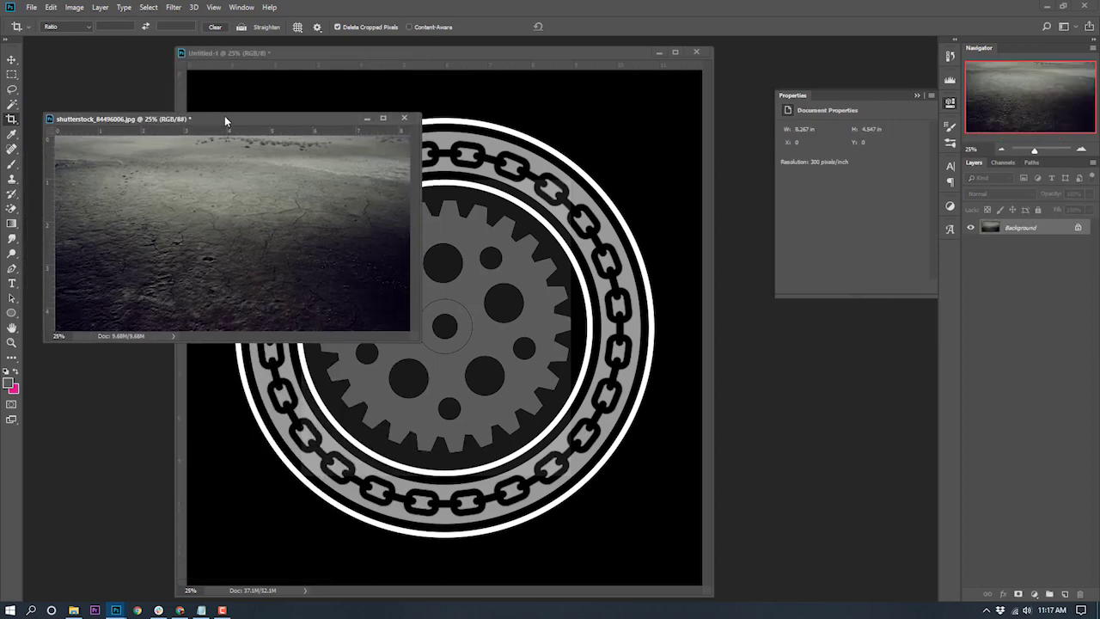
double_click(1049, 231)
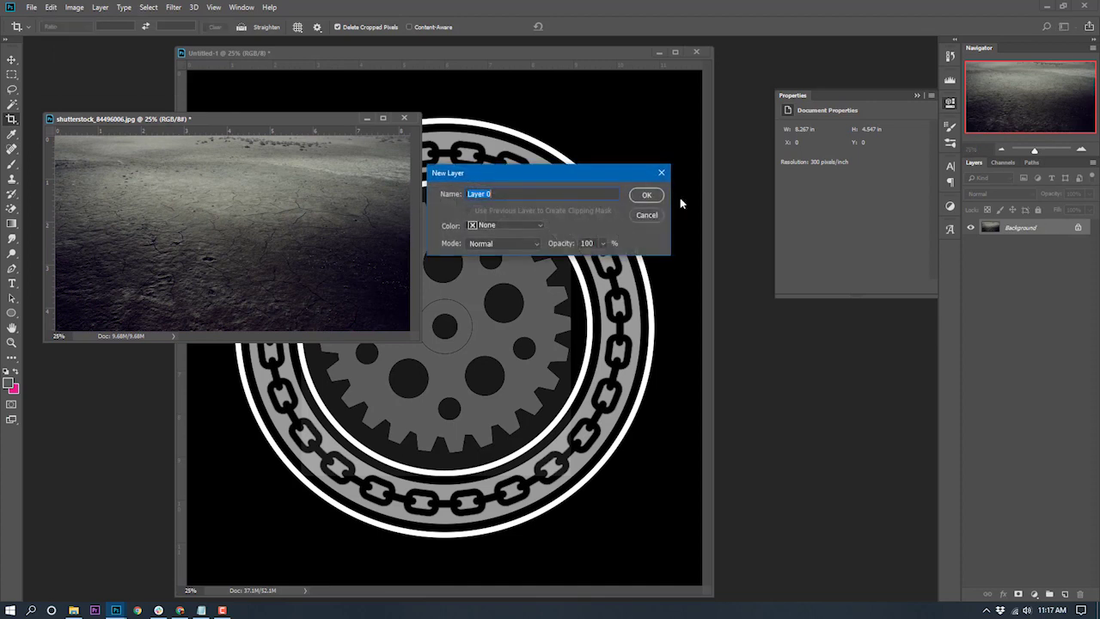
left_click(658, 195)
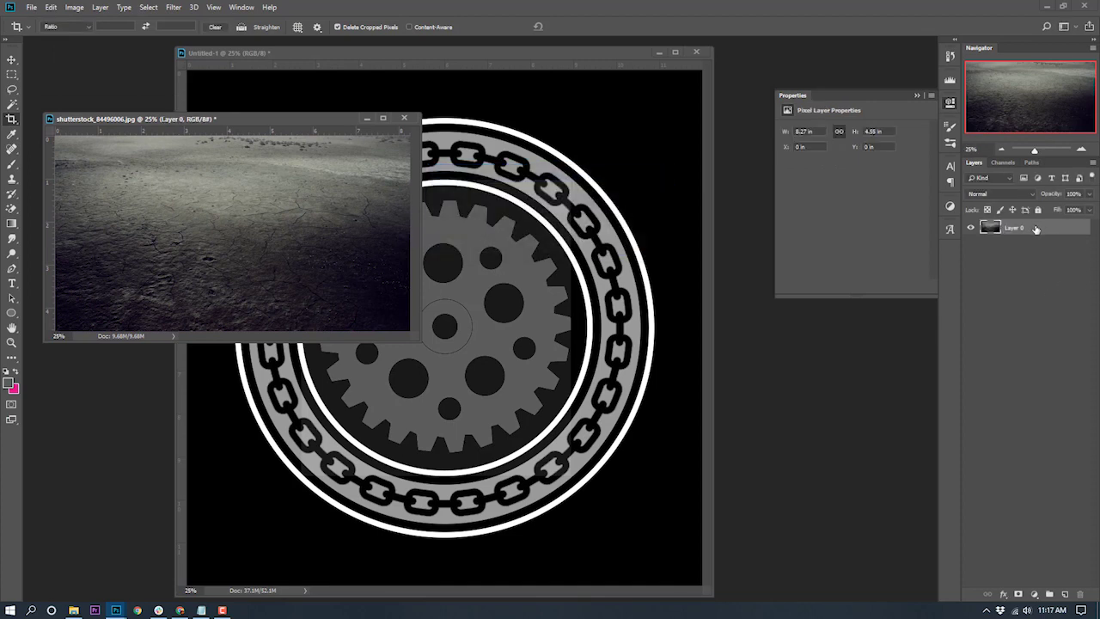
left_click_drag(1036, 230, 460, 331)
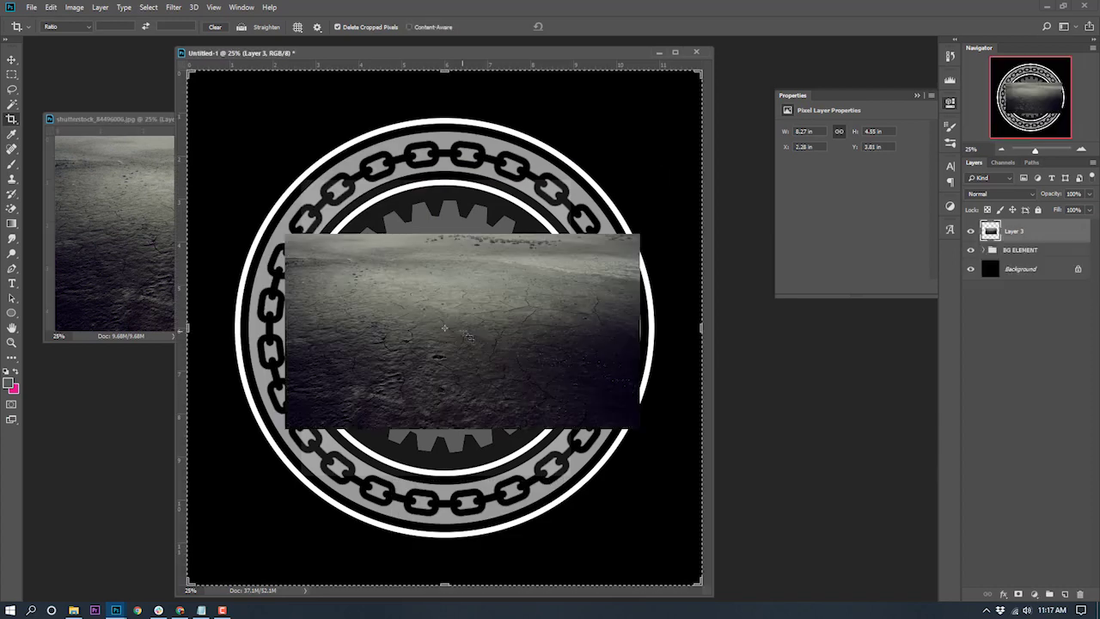
- Center the ground image horizontally on the emblem at X 1.87 in, and hide its layer, Layer 3
left_click(13, 60)
left_click_drag(542, 344, 525, 344)
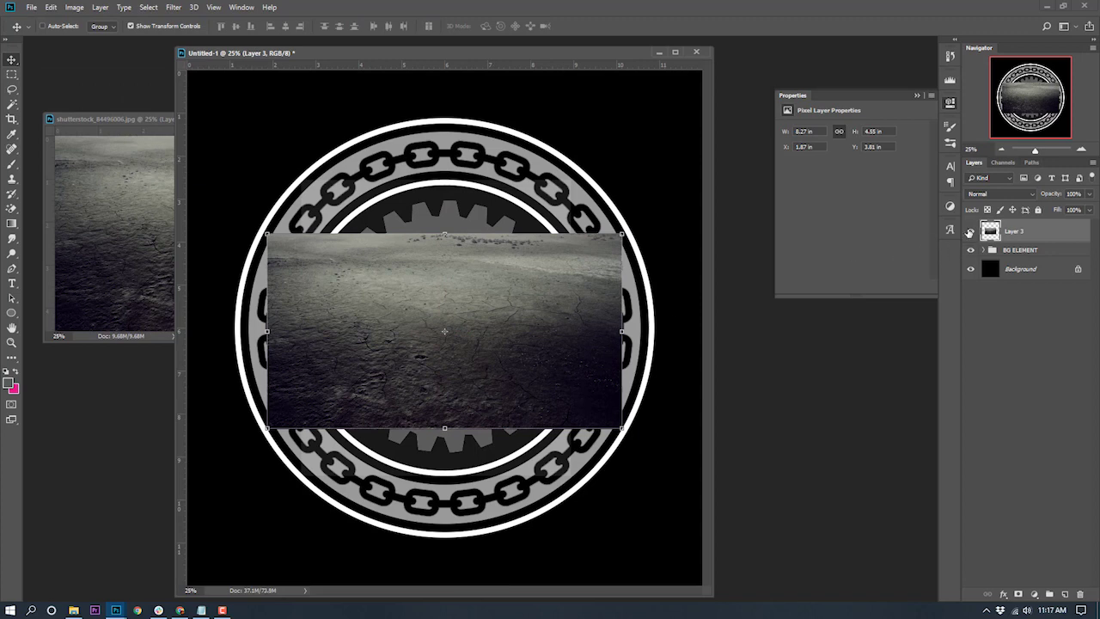
left_click(970, 231)
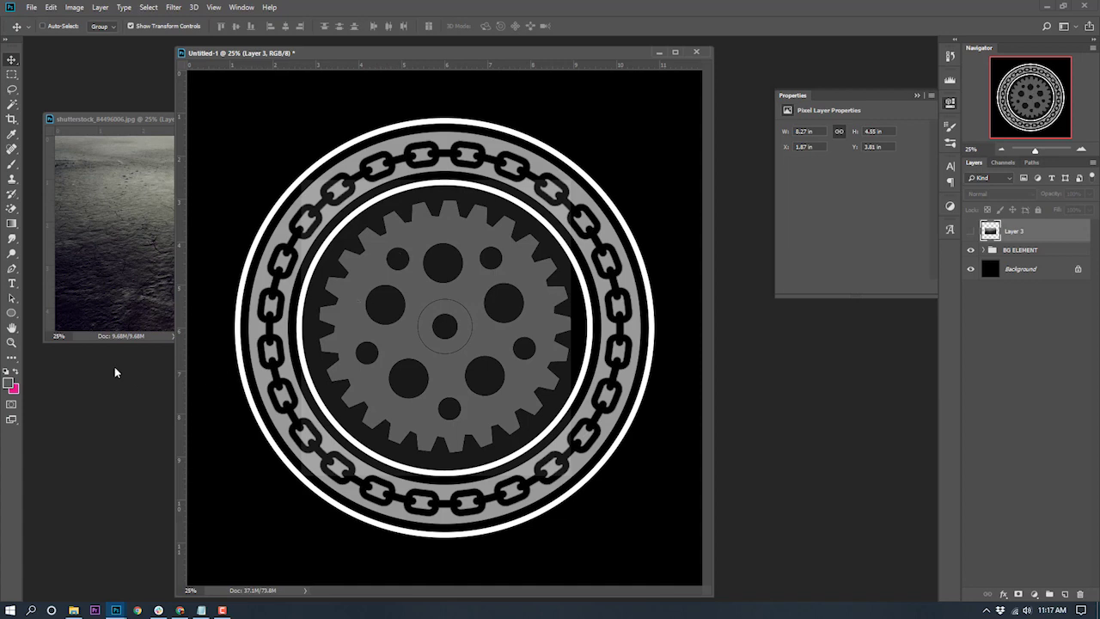
- Set up the Rectangle tool with no fill and a white ffffff stroke
left_click(11, 315)
right_click(11, 314)
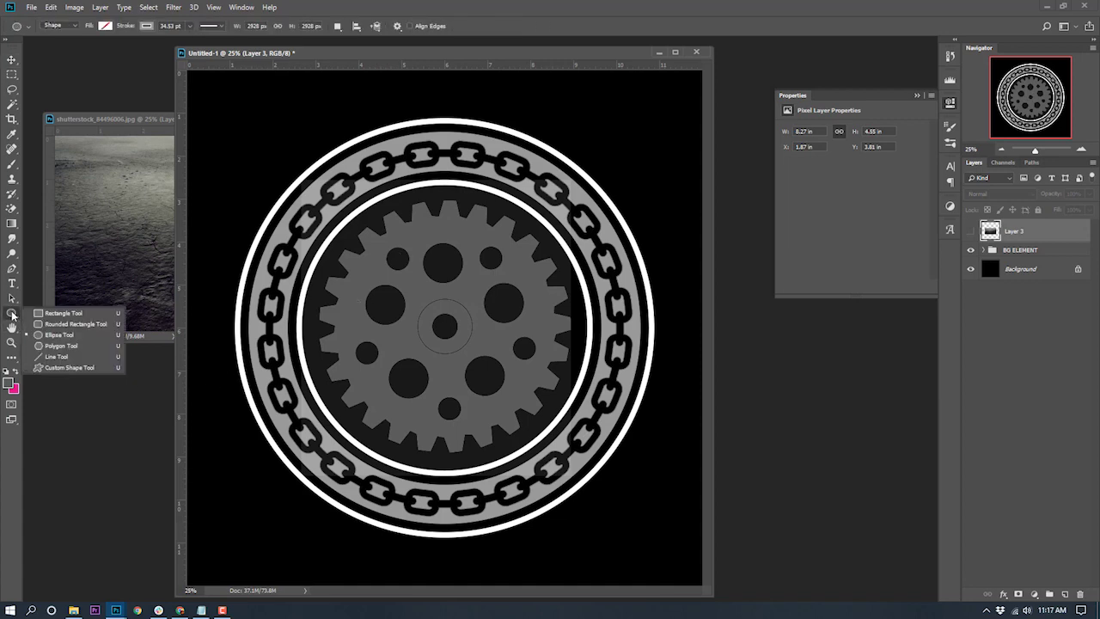
left_click(60, 313)
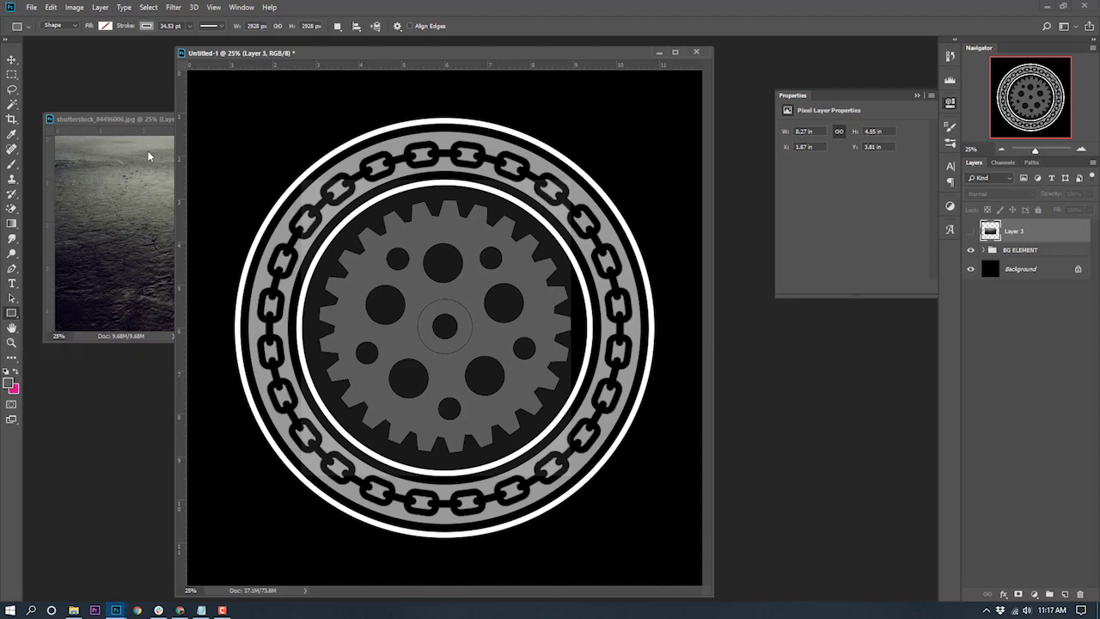
left_click(147, 25)
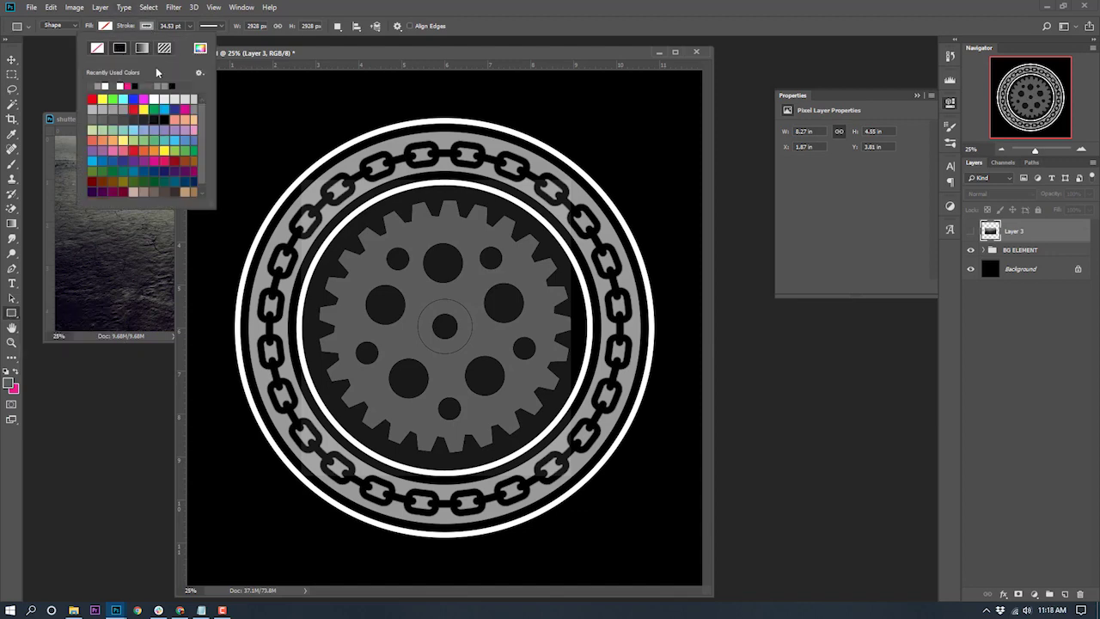
left_click(200, 49)
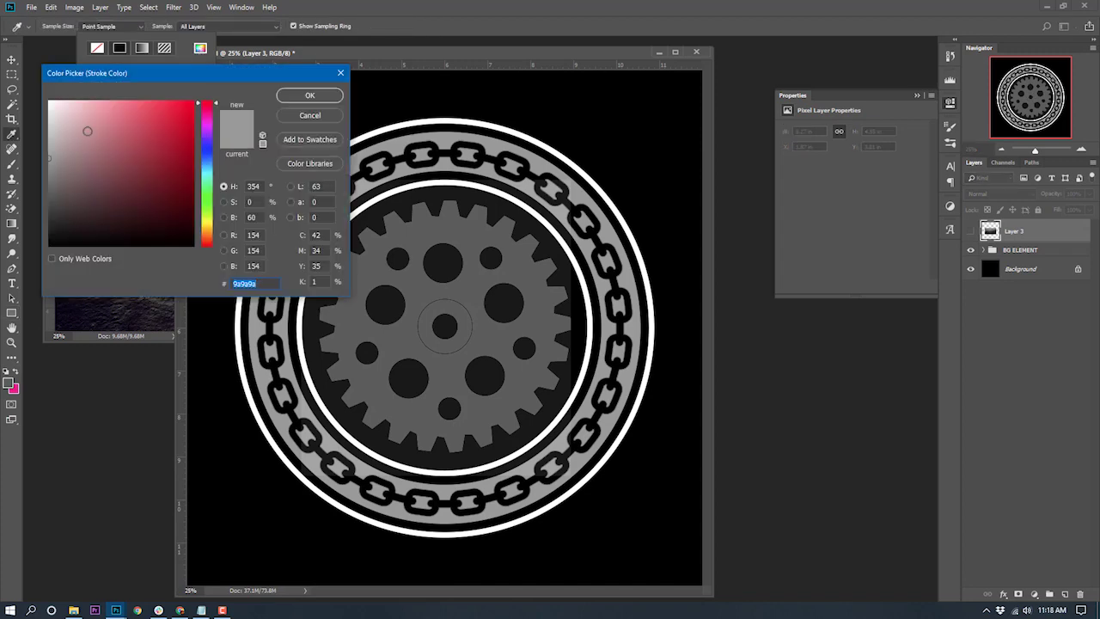
type("ffffff")
left_click(295, 96)
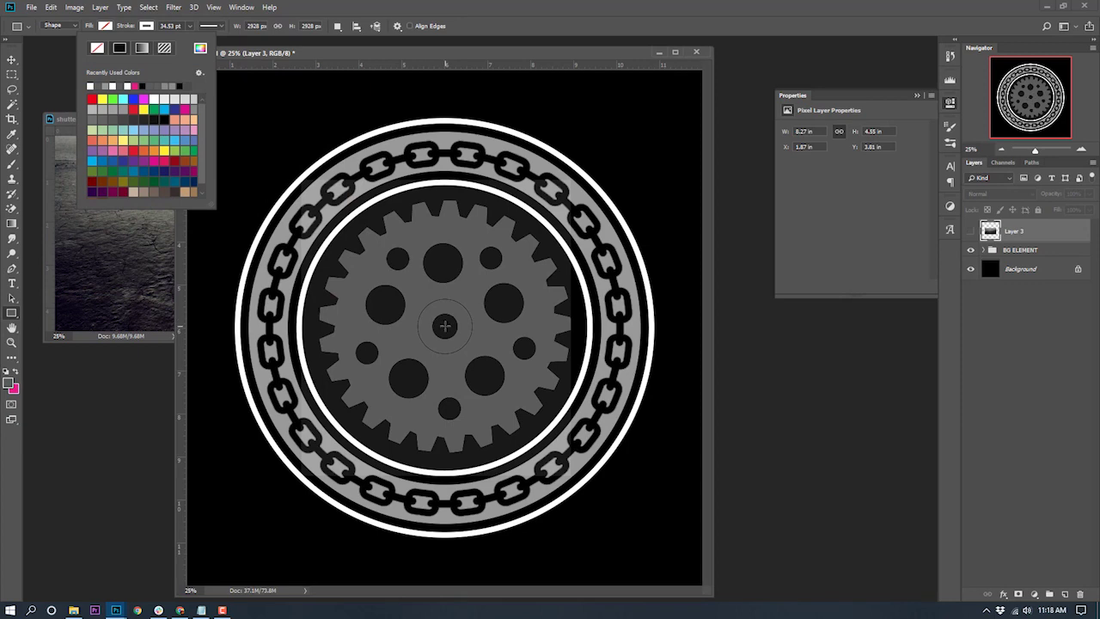
- Draw a square frame of about 3208 px outward from the gear's hub and set its stroke width to 14.88 pt
left_click(444, 325)
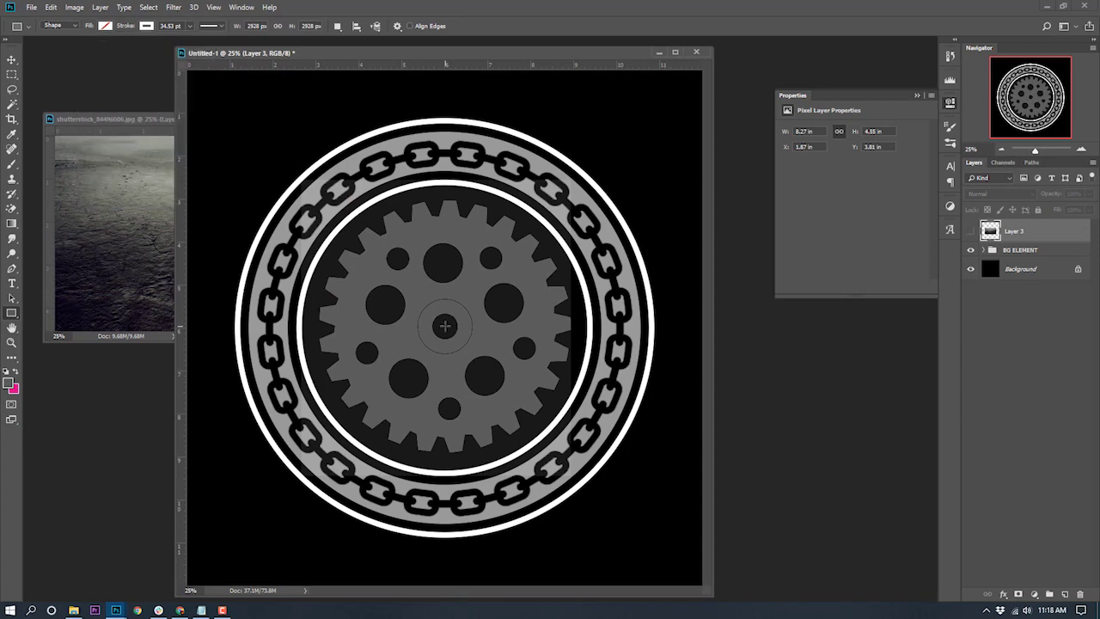
mouse_move(445, 325)
left_mouse_down()
mouse_move(247, 103)
mouse_move(217, 85)
left_mouse_up()
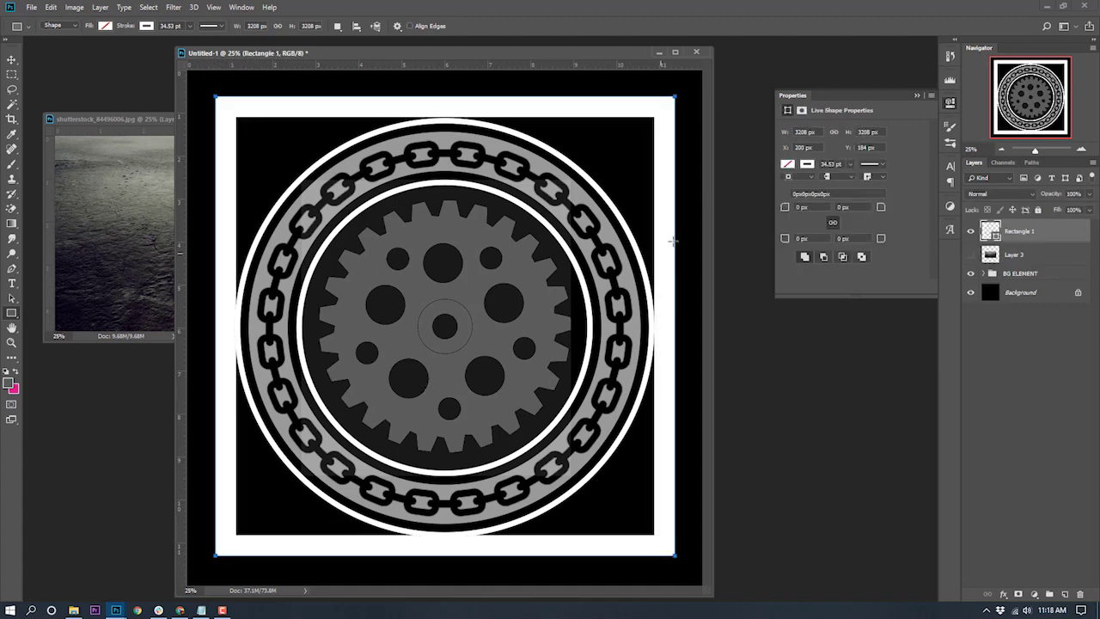
left_click(850, 164)
left_click_drag(849, 180, 834, 180)
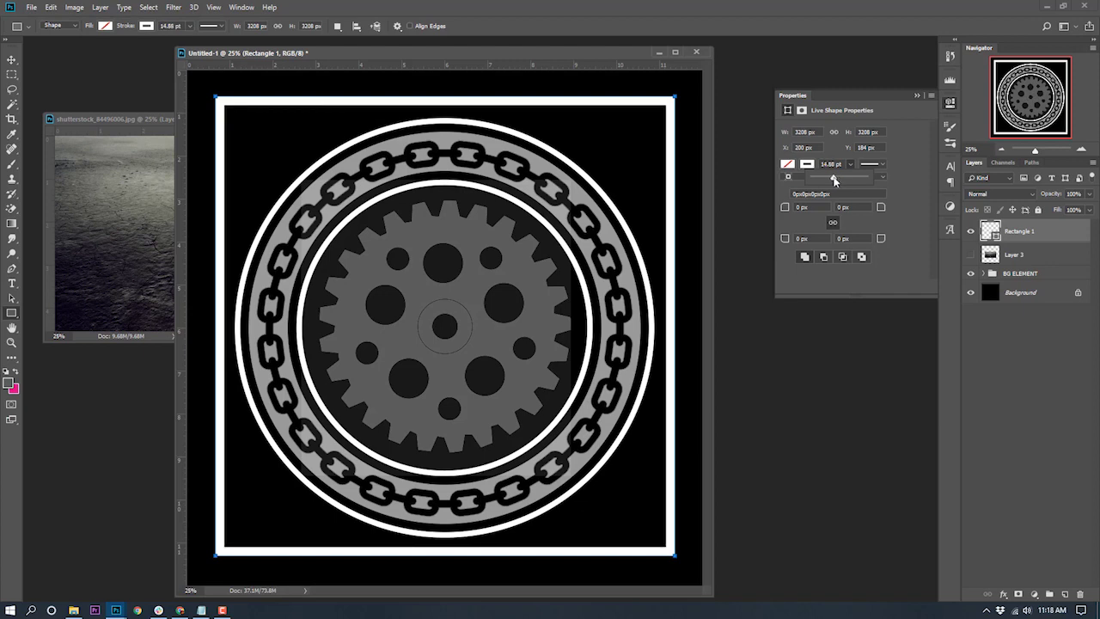
- Reduce the square frame's stroke width to 12.26 pt and put away the shape properties
left_click_drag(833, 179, 831, 179)
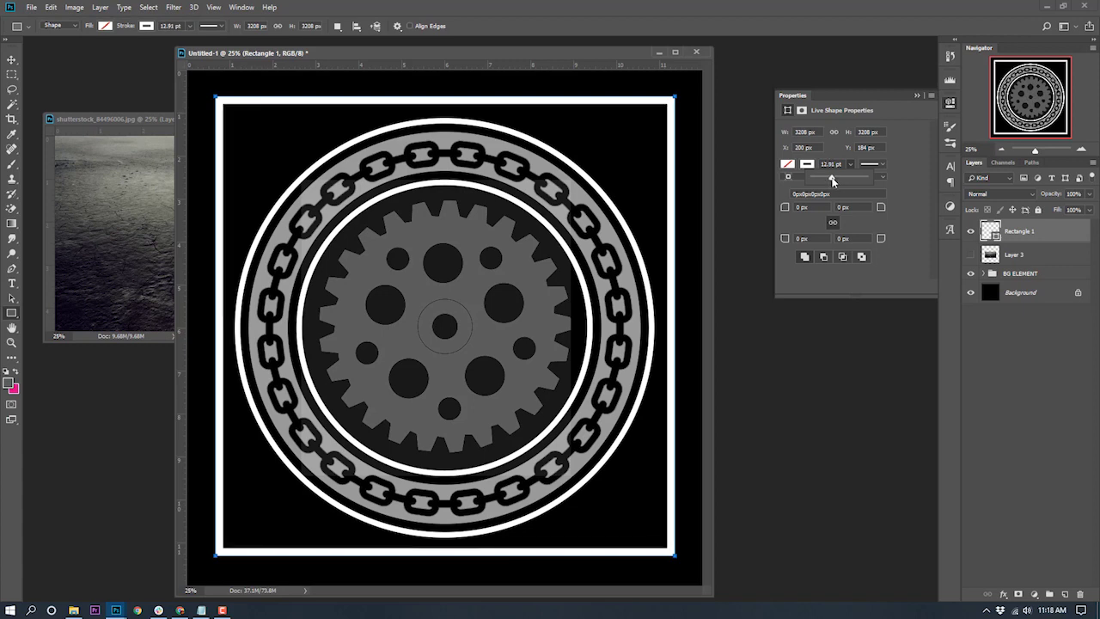
left_click_drag(832, 180, 831, 181)
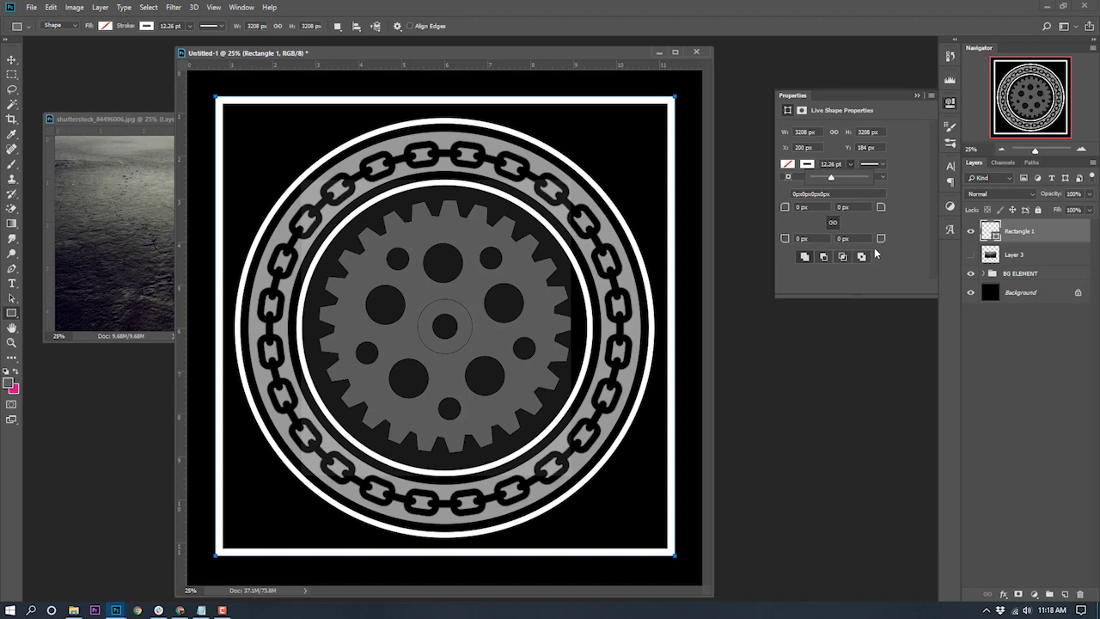
left_click(877, 275)
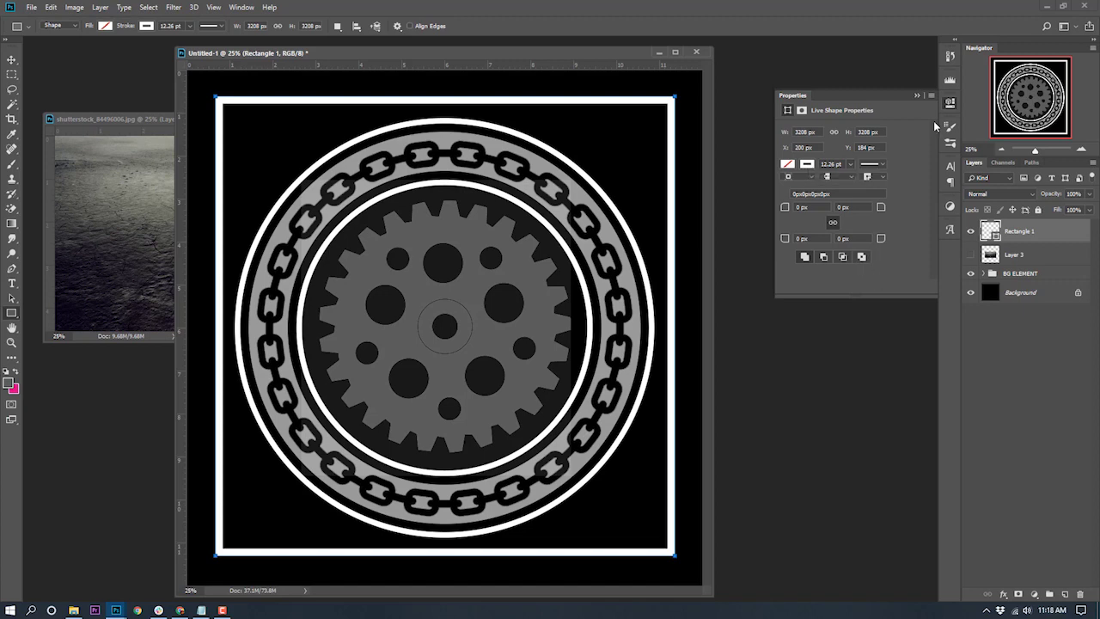
left_click(916, 97)
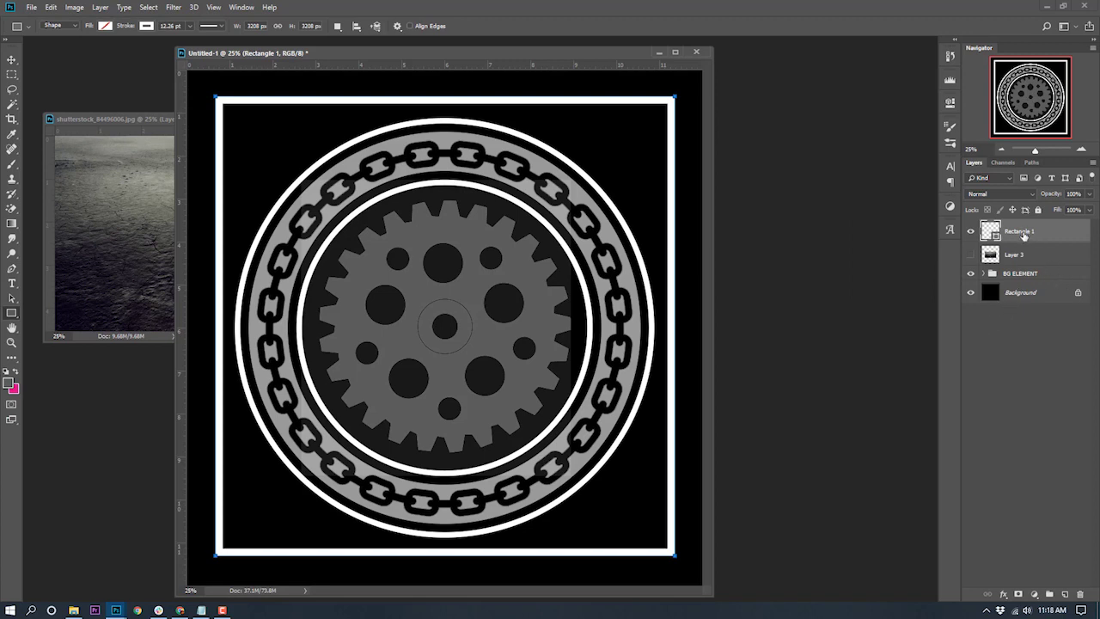
- Move the Rectangle 1 layer into the BG ELEMENT group, placing it above Layer 2, and leave the group collapsed
left_click_drag(1026, 237, 1023, 273)
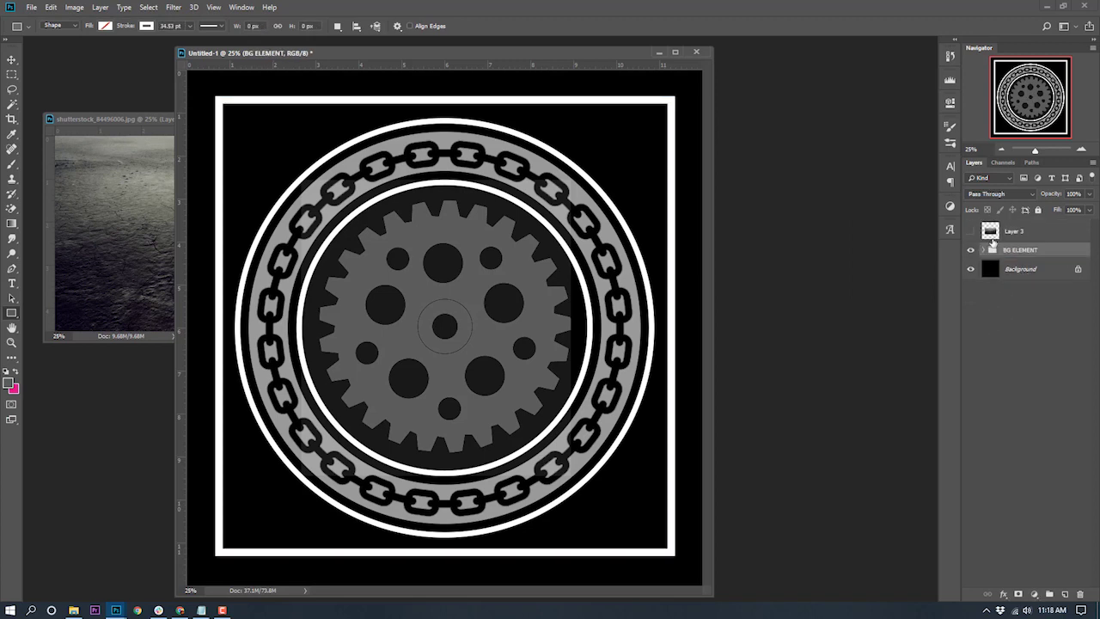
left_click(985, 249)
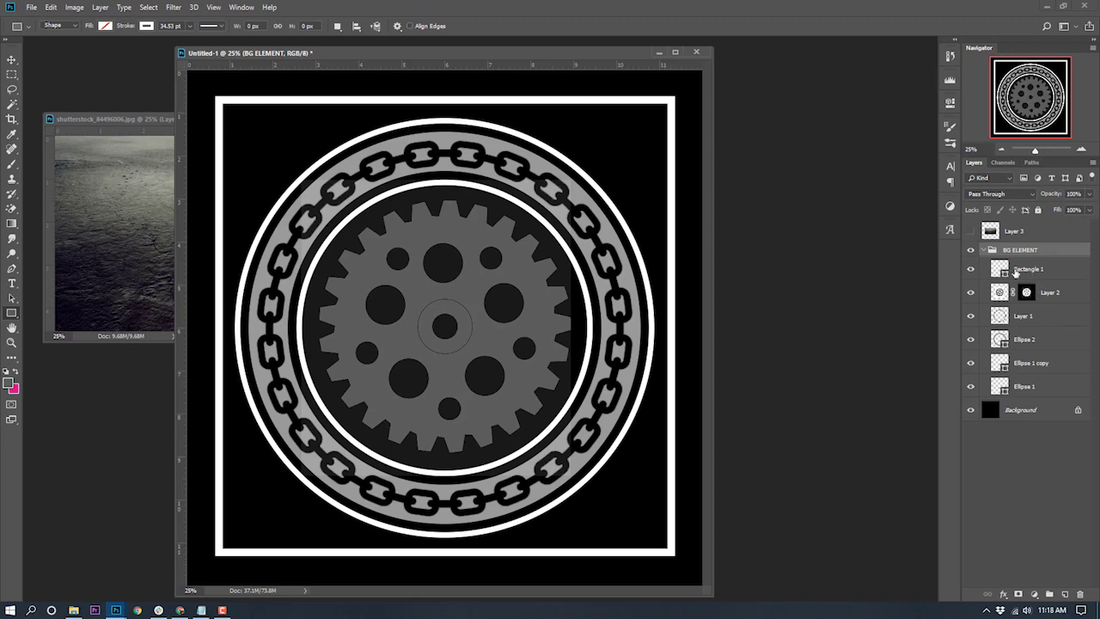
left_click(984, 250)
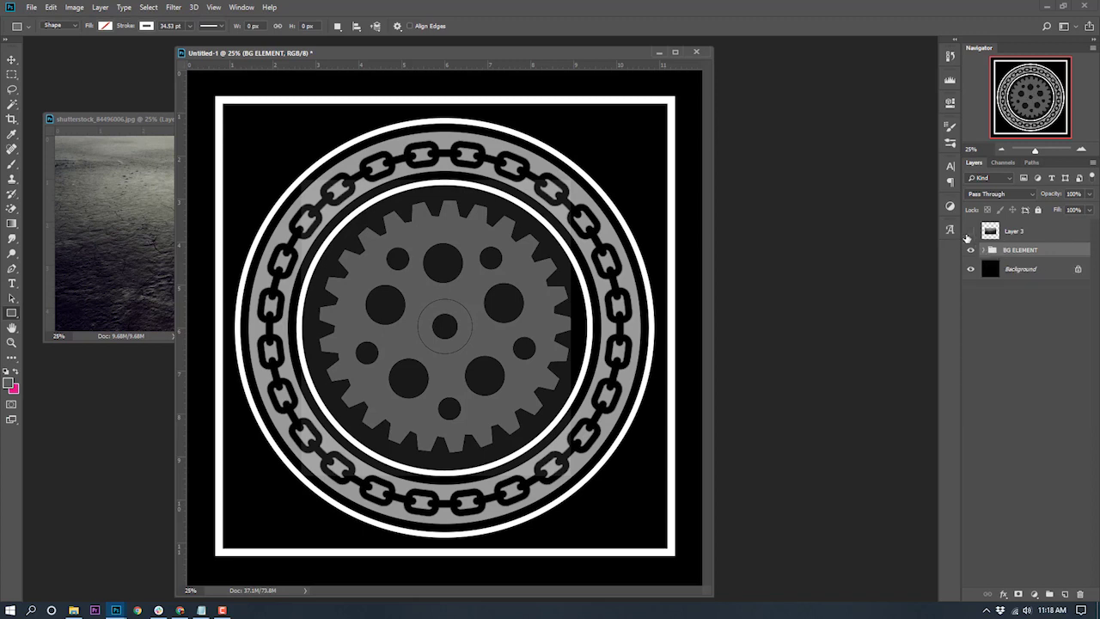
- Show Layer 3 and stretch the ground image to about 134% width and 245% height, slightly beyond the square frame on all sides
left_click(971, 231)
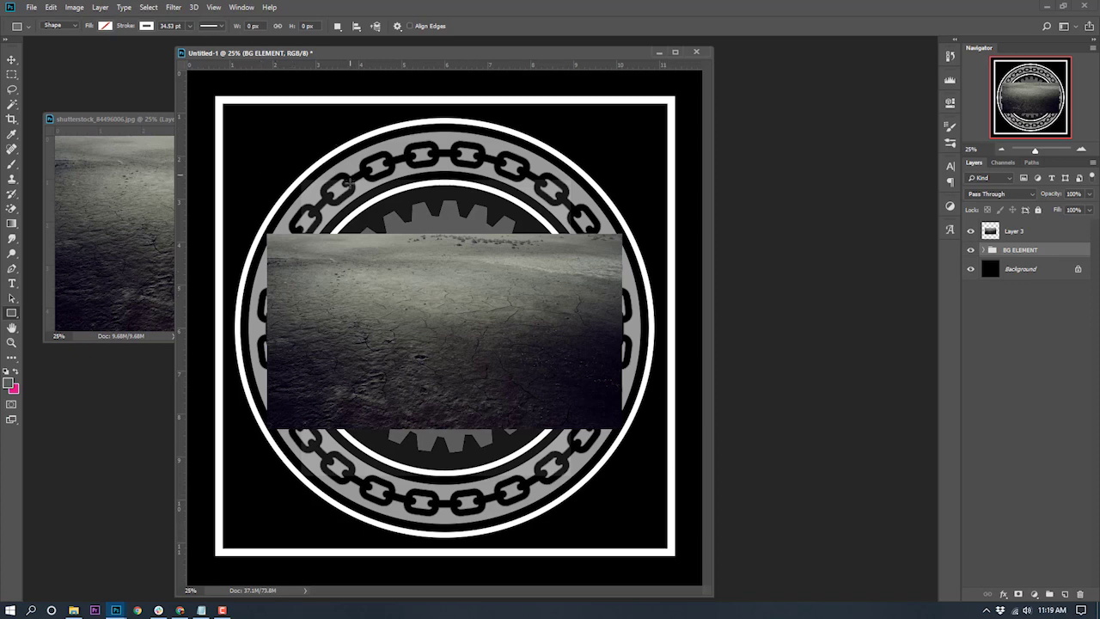
left_click(12, 59)
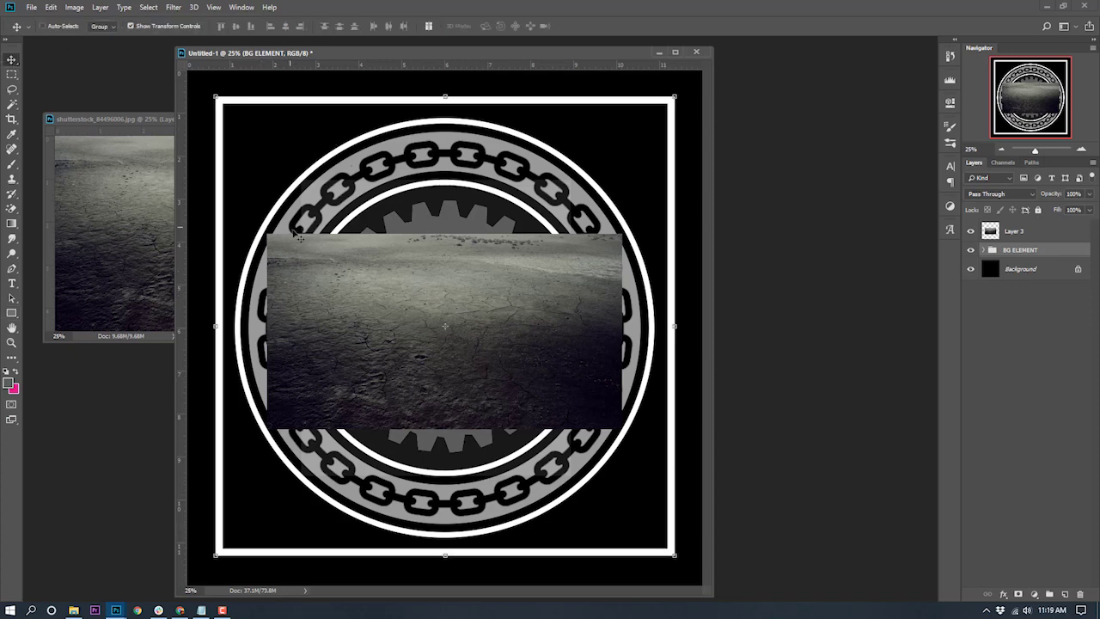
left_click(1018, 241)
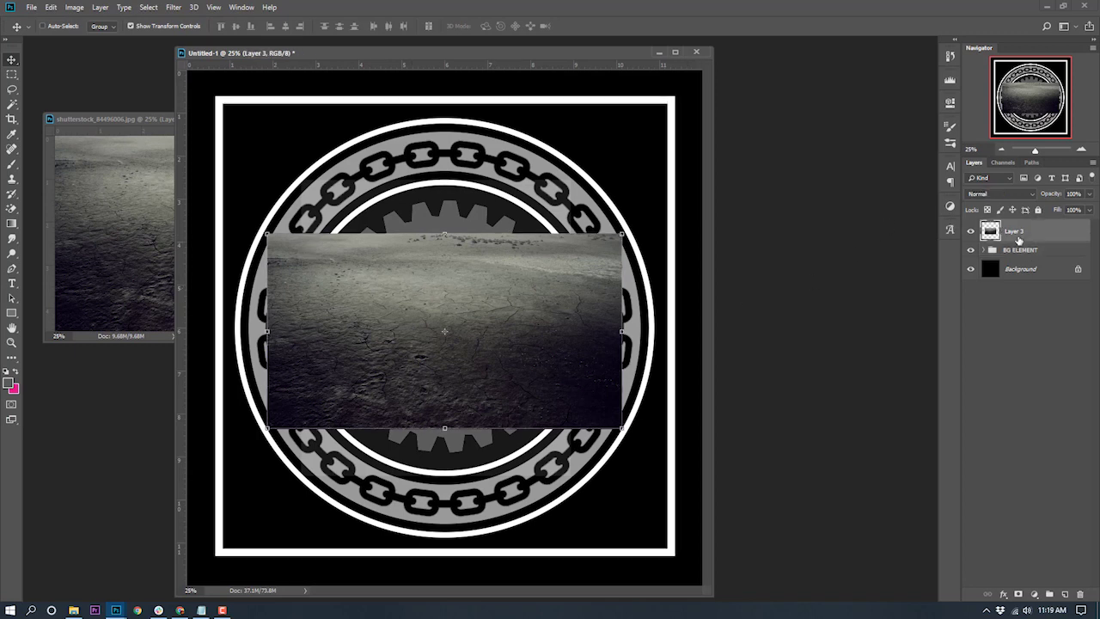
key("ctrl+t")
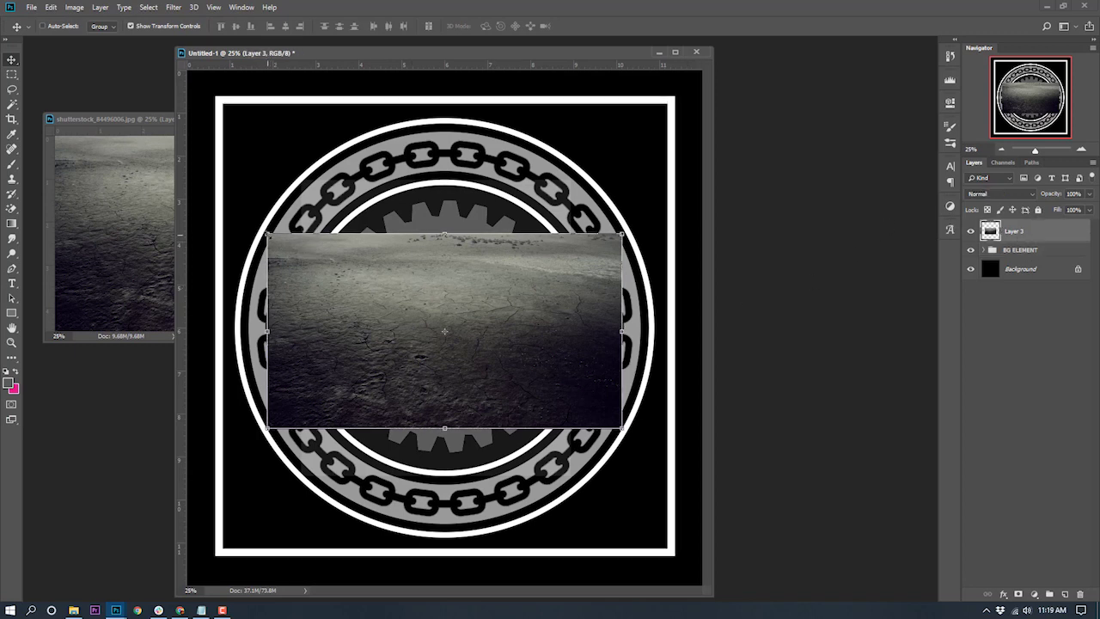
left_click_drag(268, 234, 208, 87)
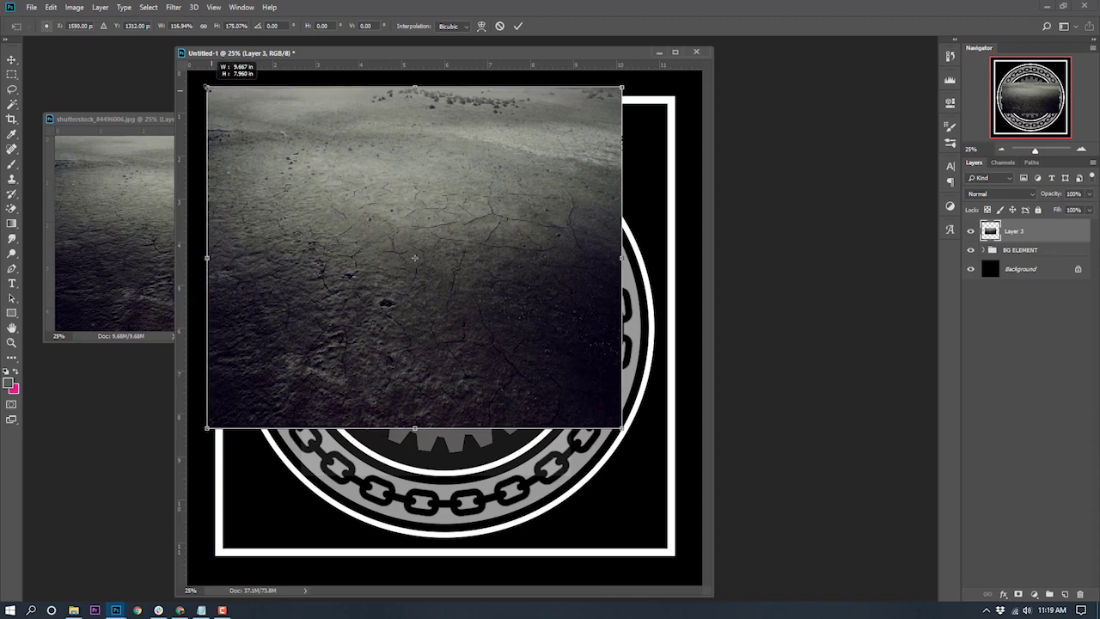
left_click_drag(622, 428, 684, 563)
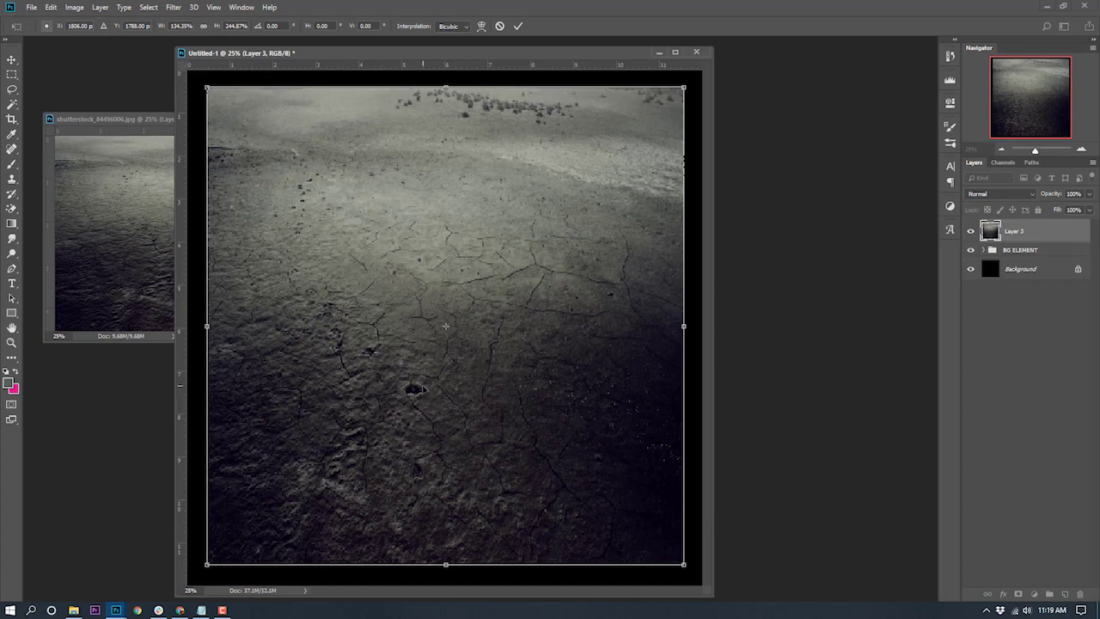
key("Return")
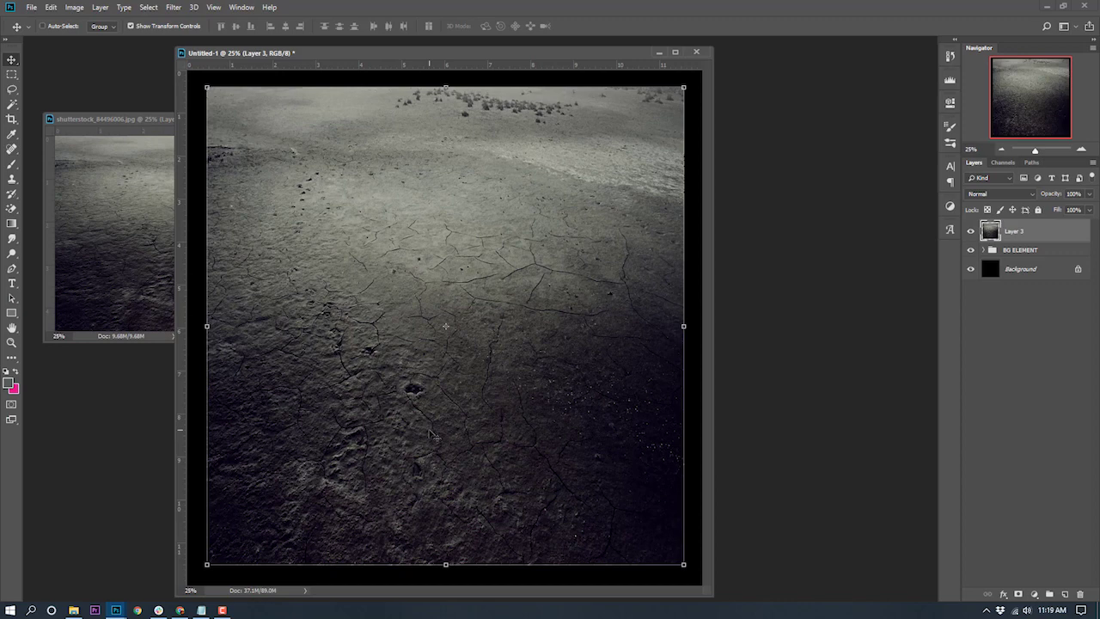
- Try out blending modes on Layer 3, stepping from Dissolve through Color Burn to Lighten
left_click(988, 194)
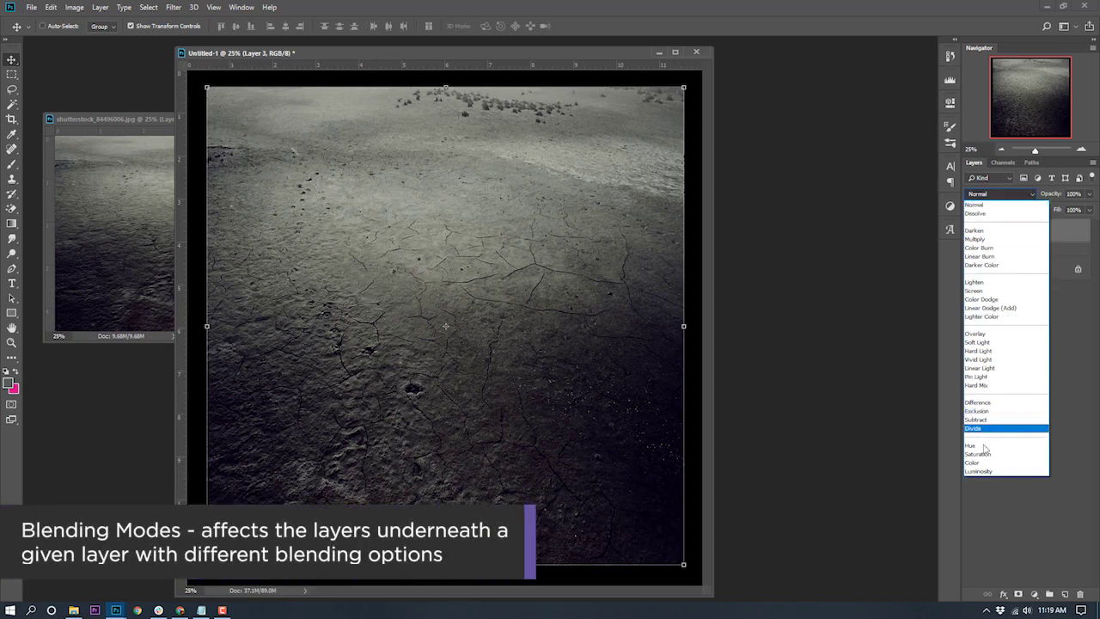
left_click(1001, 190)
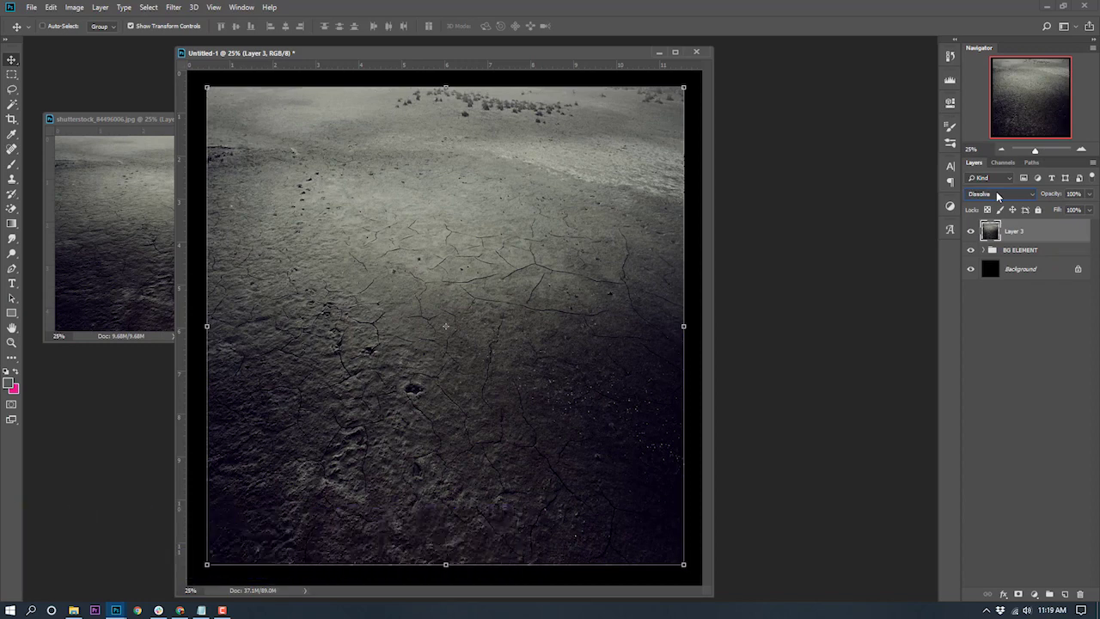
key("Down")
key("Down")
key("Down")
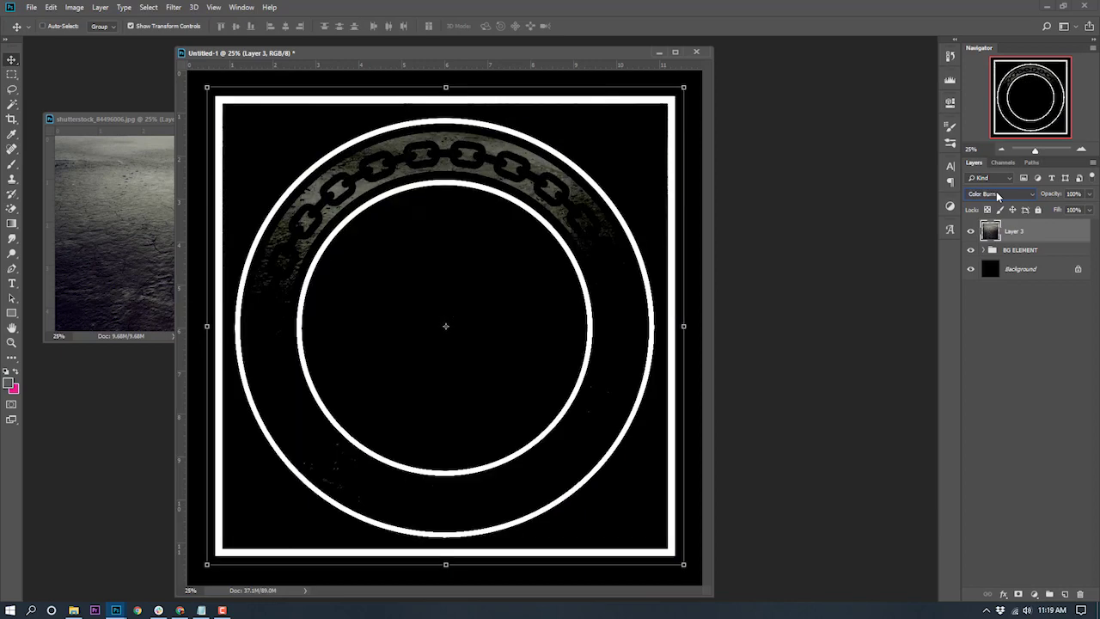
key("Down")
key("Down")
key("Down")
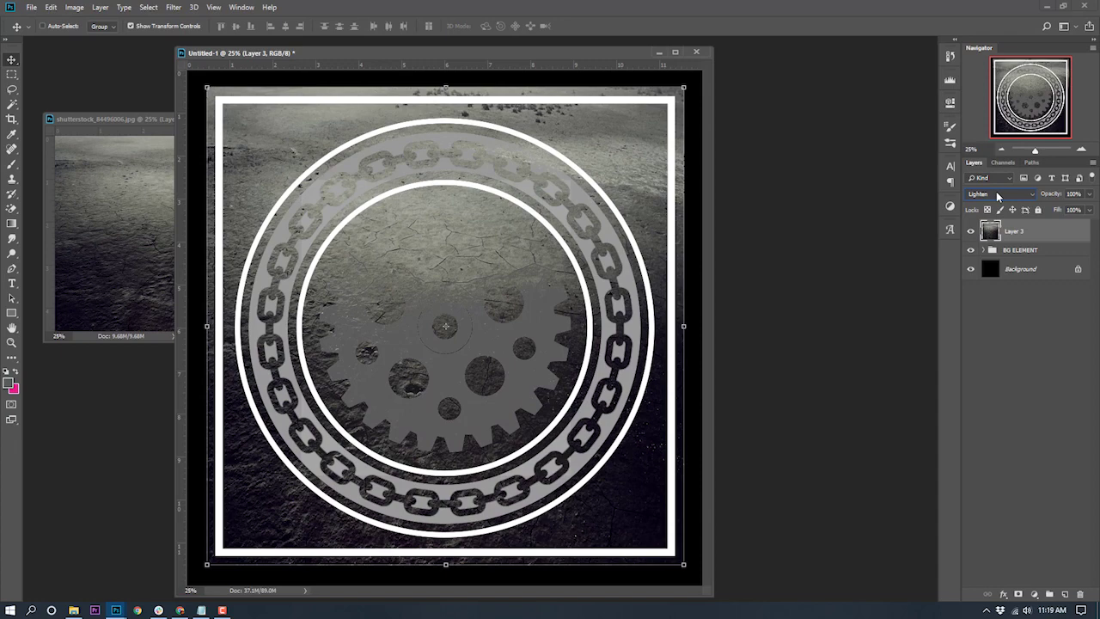
- Set Layer 3's blending mode to Darken and convert its image to black and white with the Default preset
left_click(996, 196)
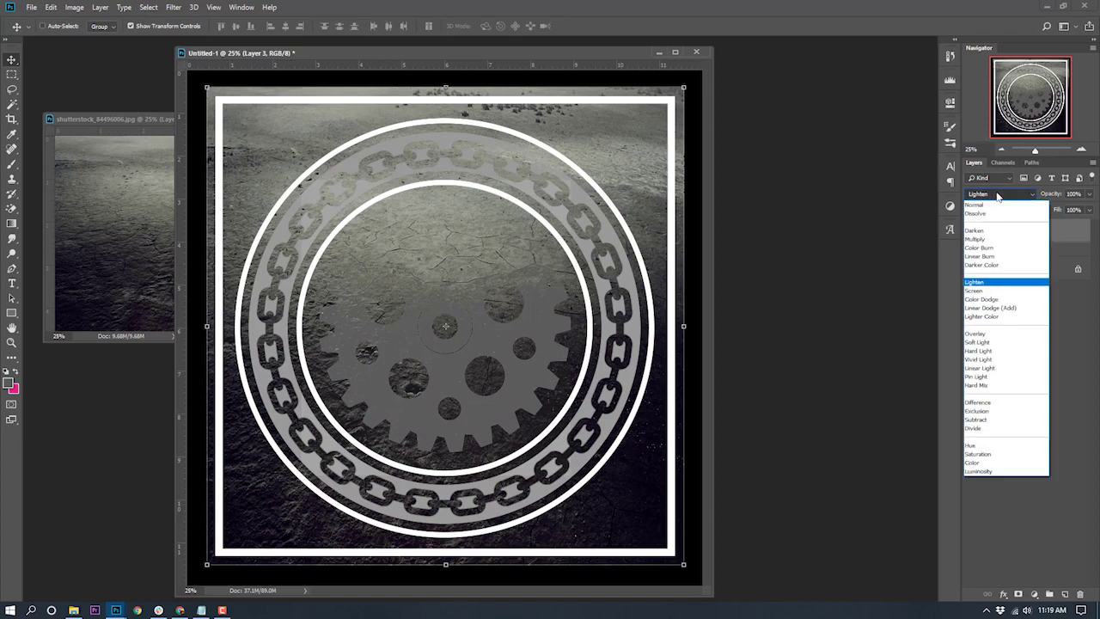
left_click(974, 236)
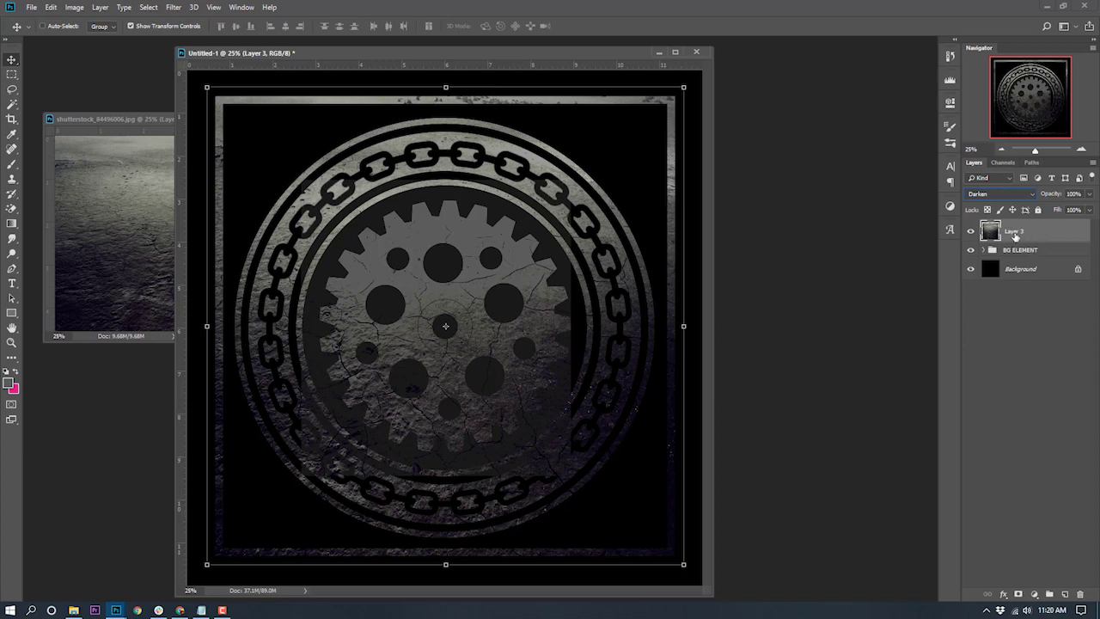
left_click(73, 7)
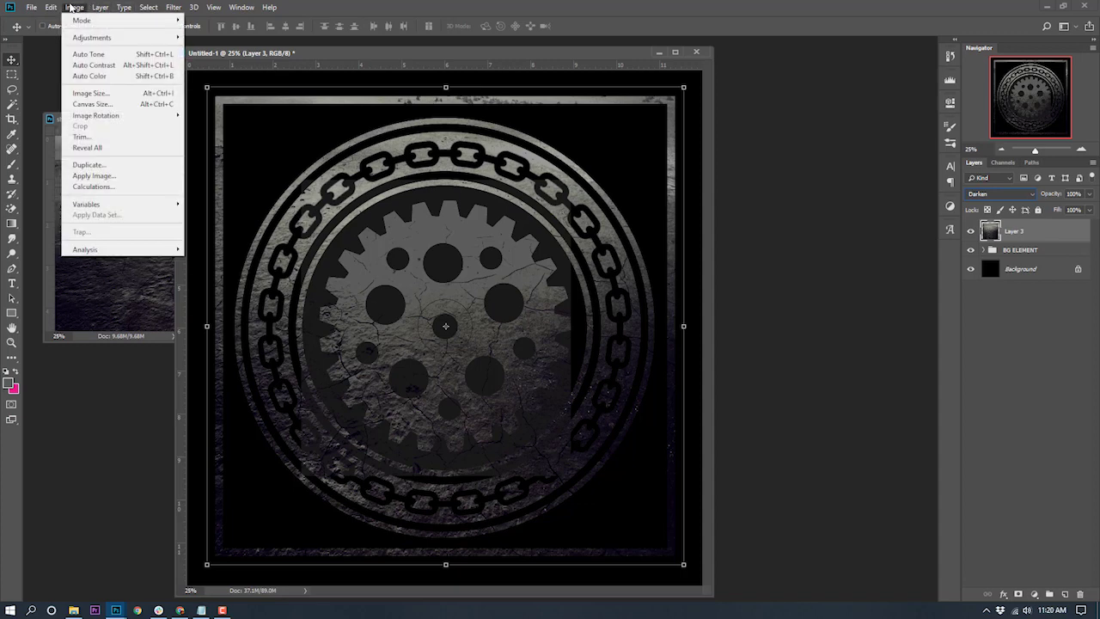
mouse_move(91, 38)
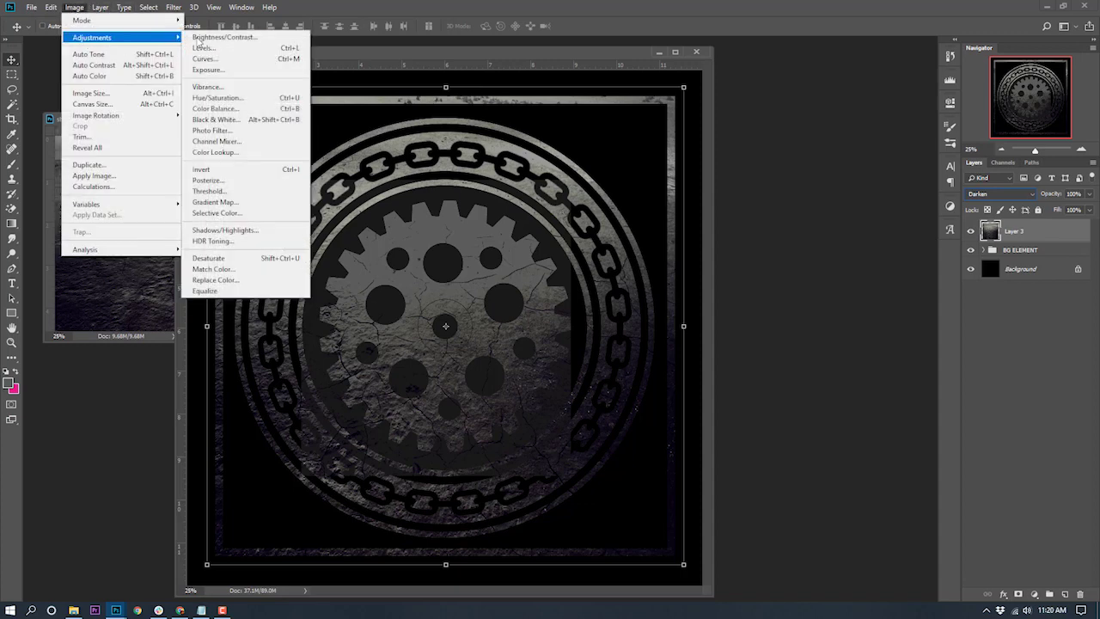
left_click(219, 119)
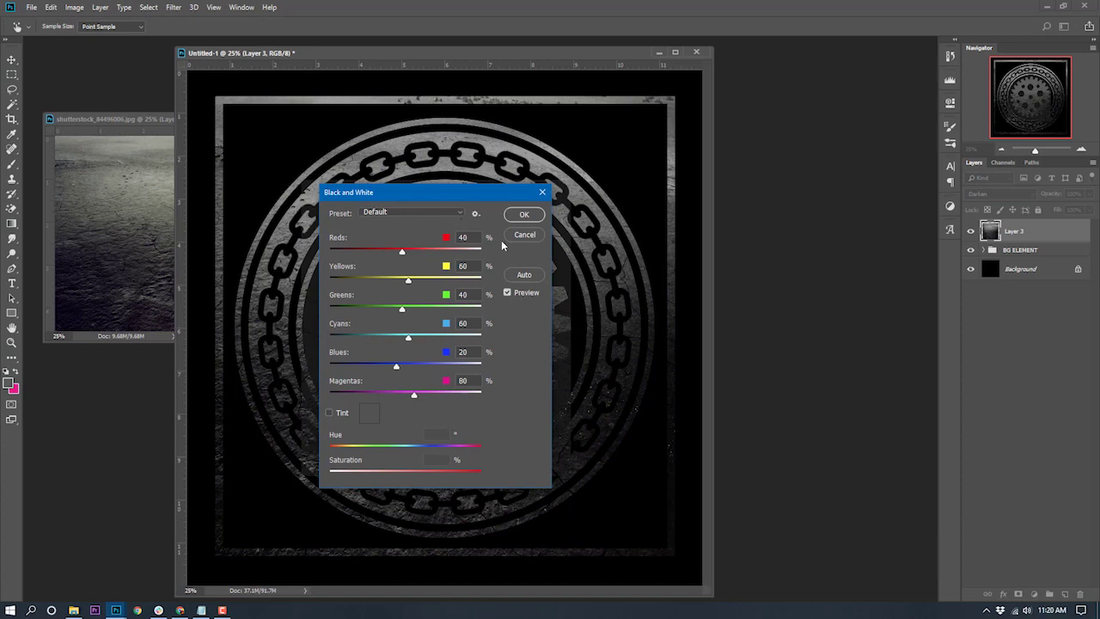
left_click(520, 215)
key("v")
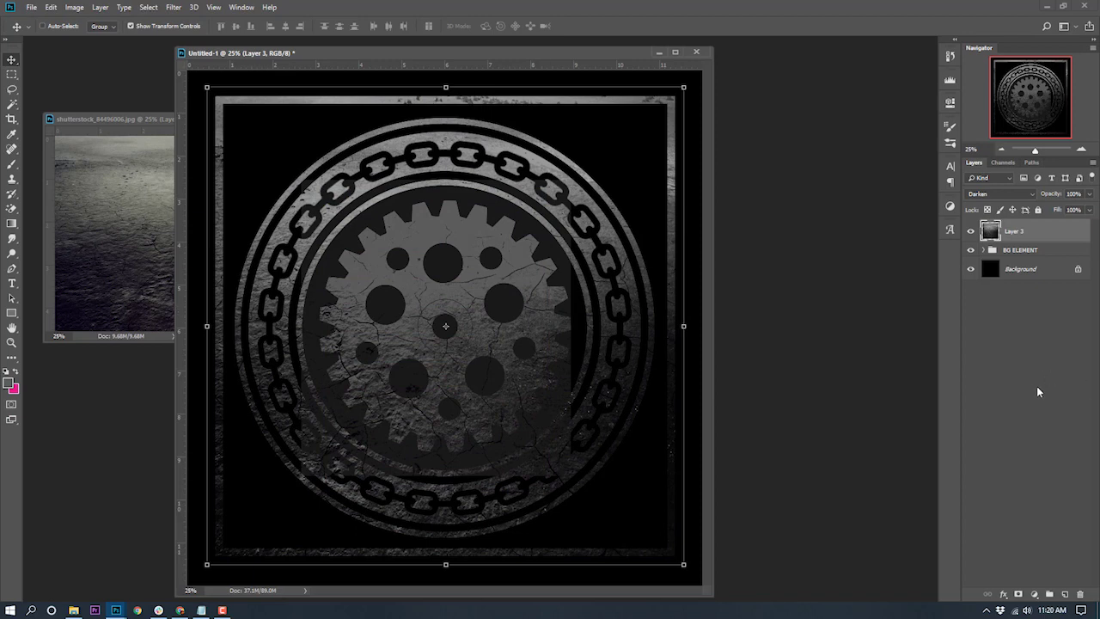
- Lower Layer 3's opacity to 82% and deselect all layers
left_click(1087, 195)
left_click_drag(1087, 208, 1080, 209)
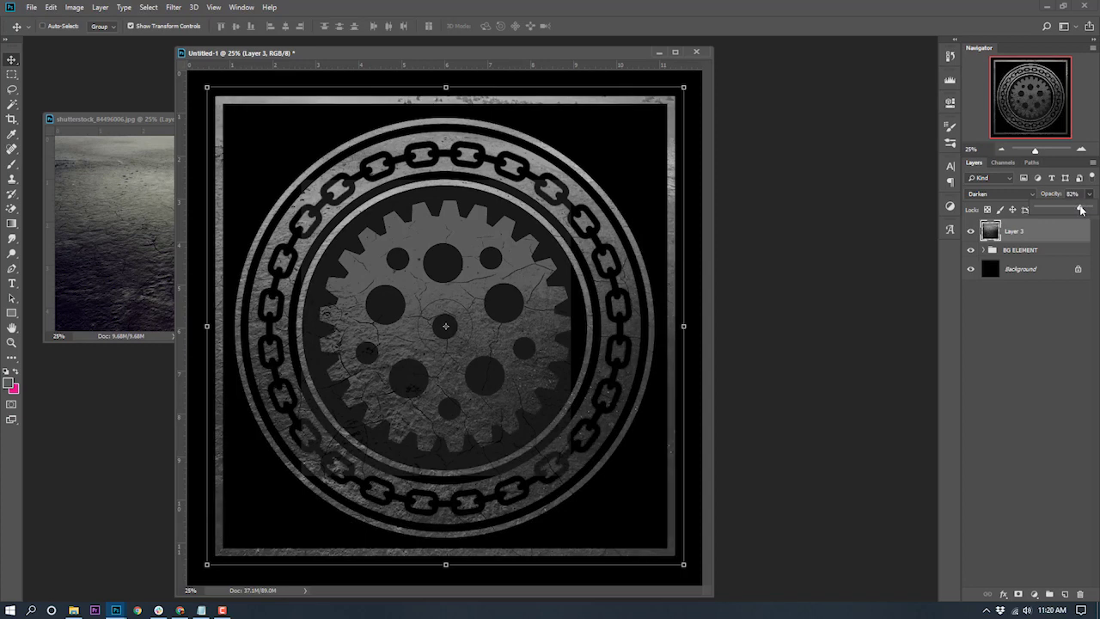
left_click(1018, 339)
left_click(1018, 340)
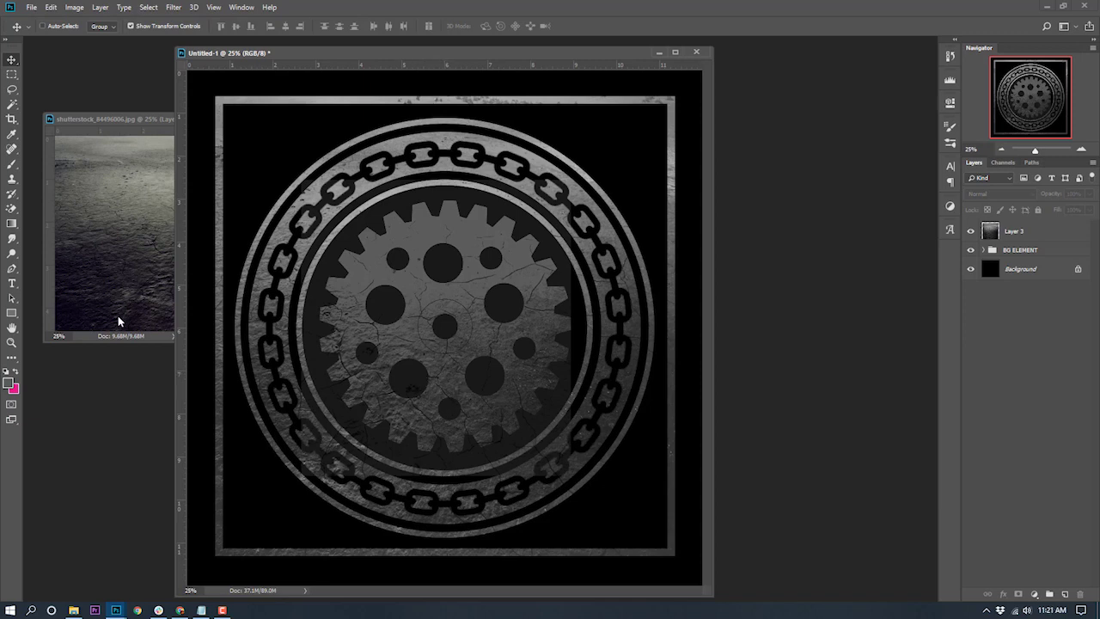
- Add the text WAREHOUSES at 157 pt across the emblem and move it down over the lower half of the gear
left_click(12, 283)
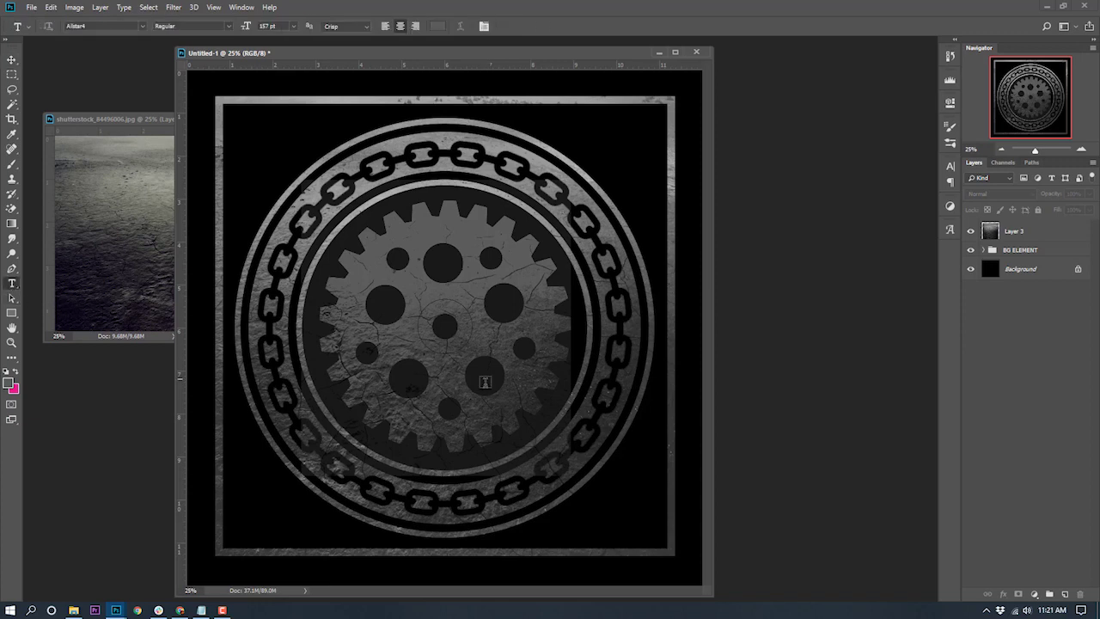
left_click(448, 364)
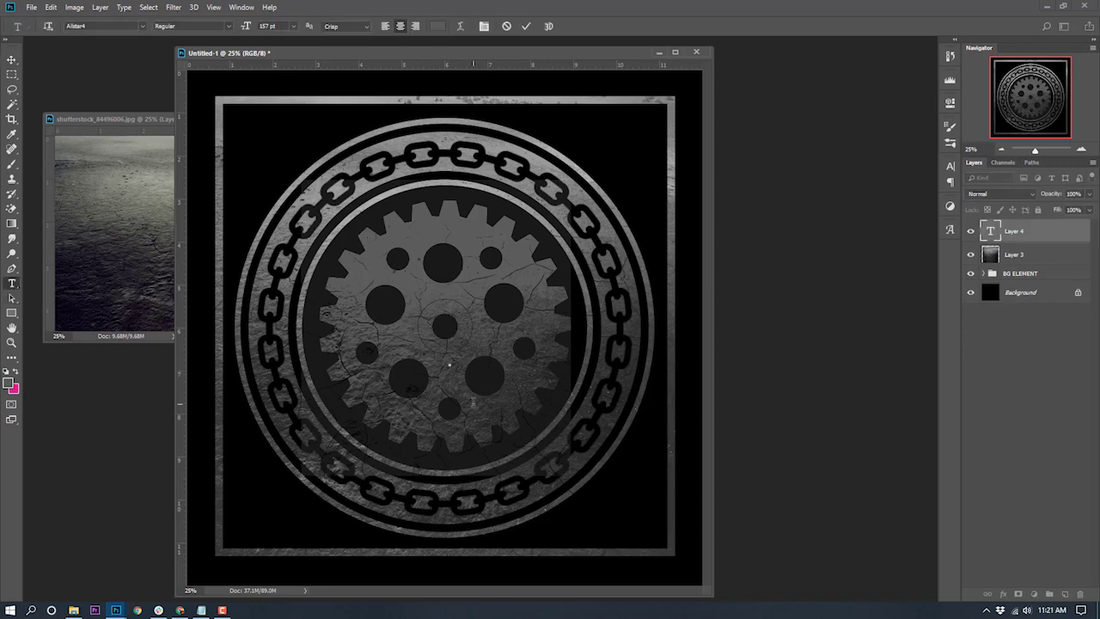
type("WARE")
type("HOUSES")
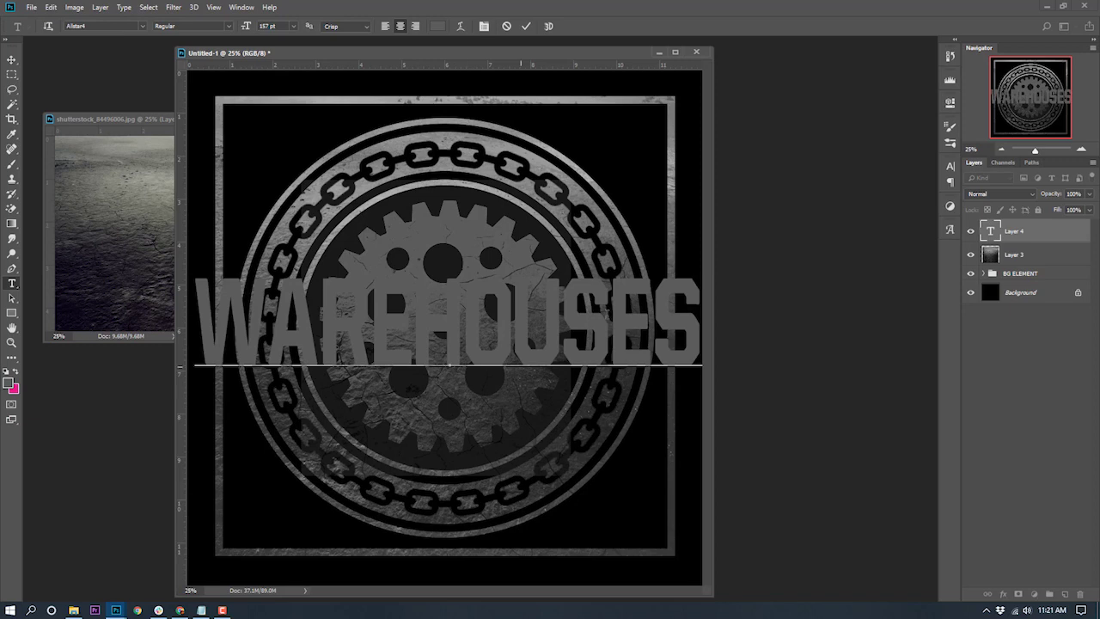
key("ctrl+Return")
key("v")
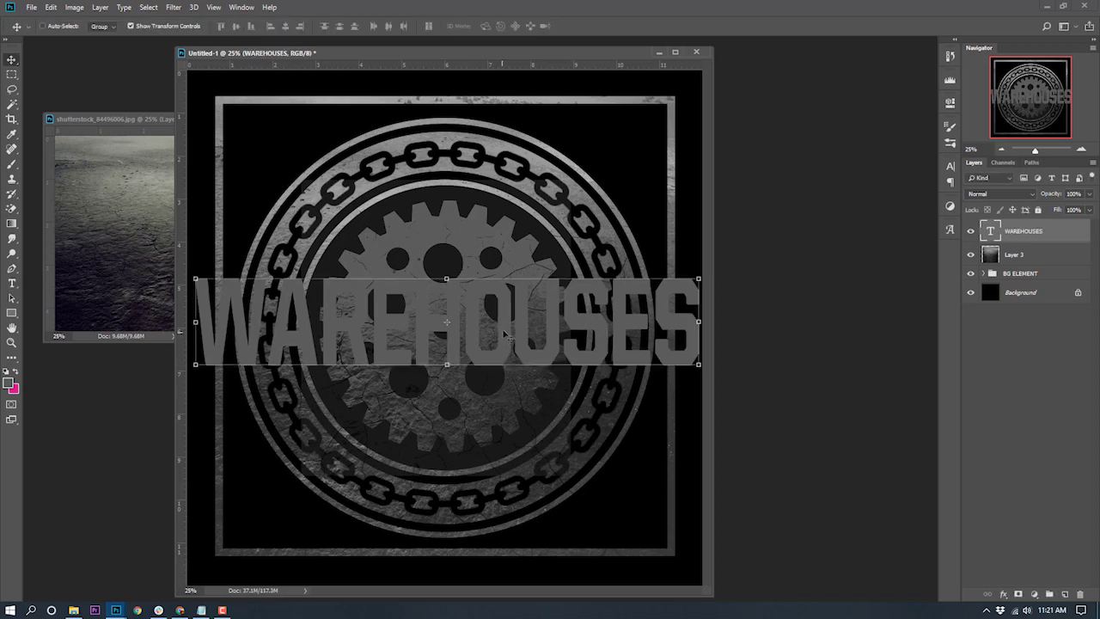
left_click_drag(503, 341, 501, 406)
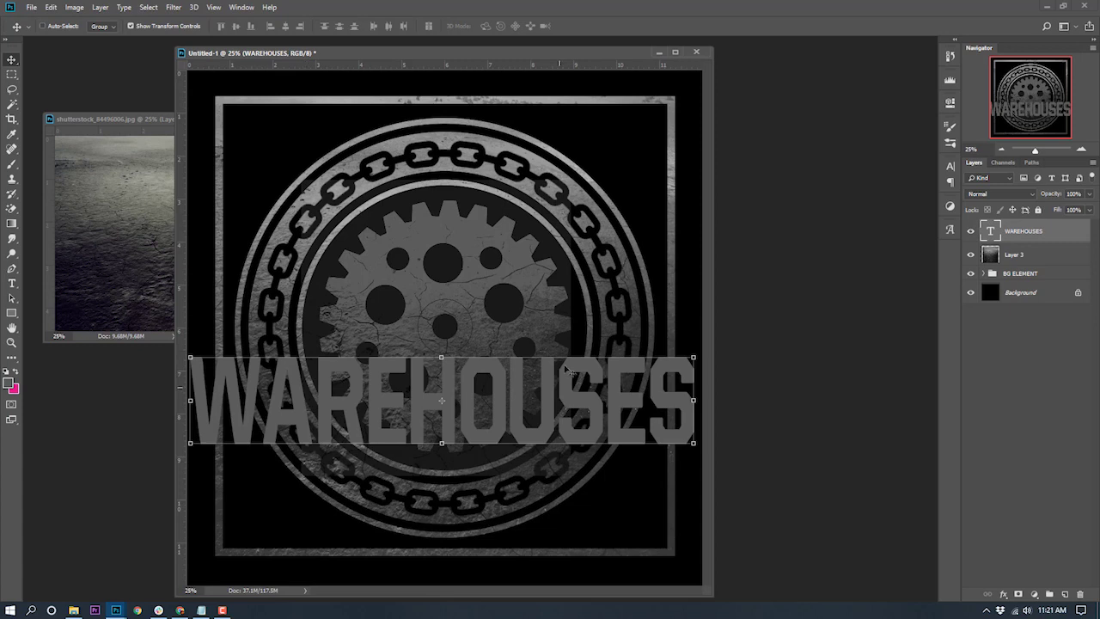
- Select the WAREHOUSES text, try the Bebas Neue font on it and switch back to Allstar4
left_click(12, 285)
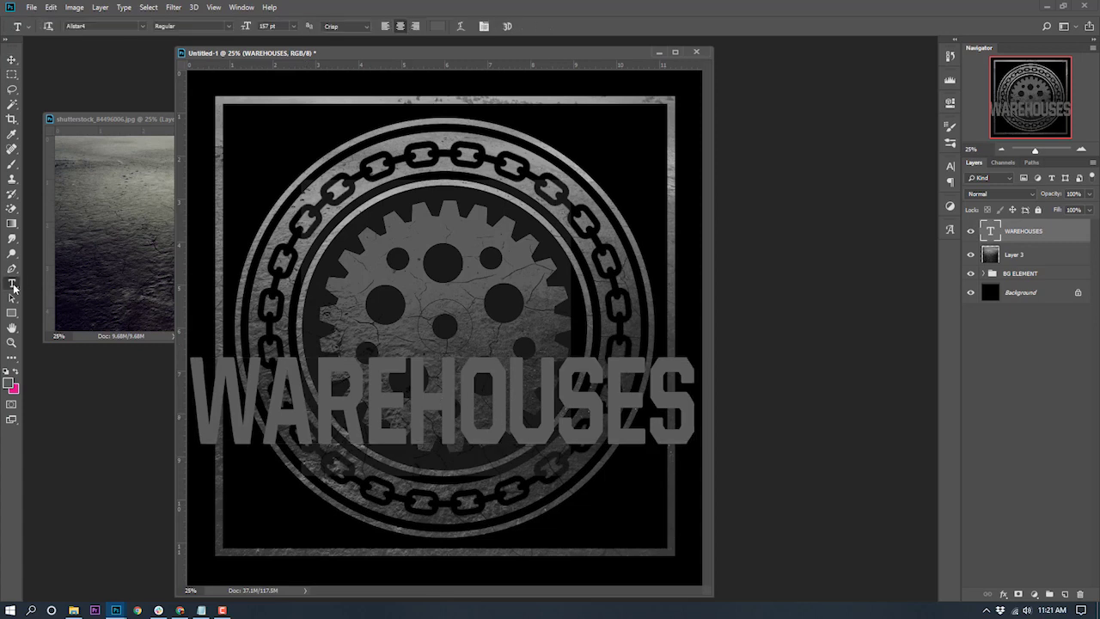
left_click(458, 401)
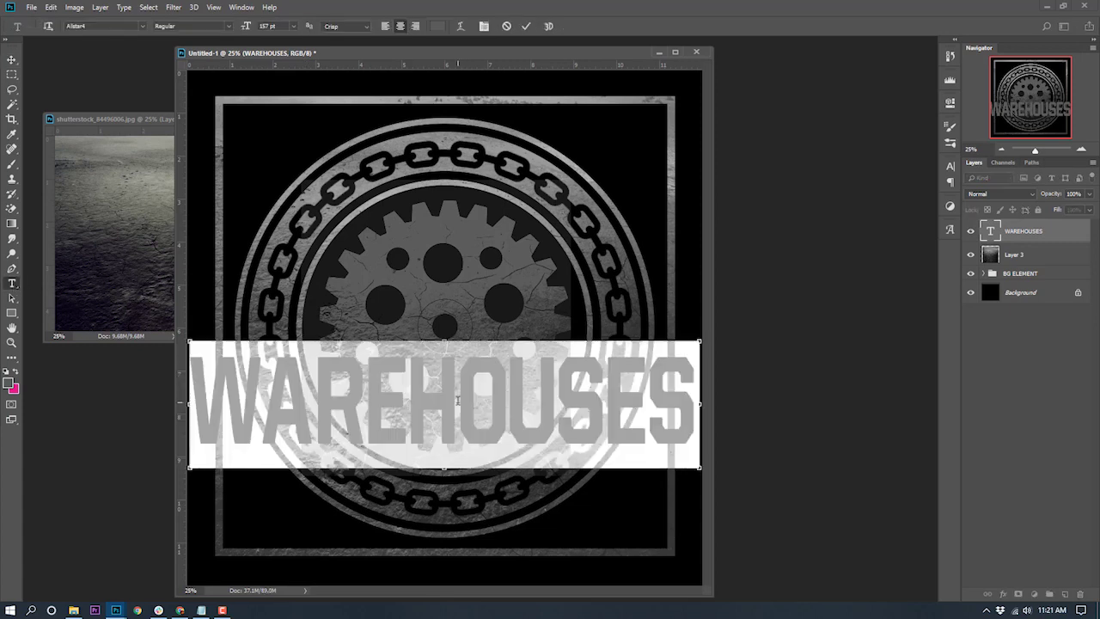
key("ctrl+a")
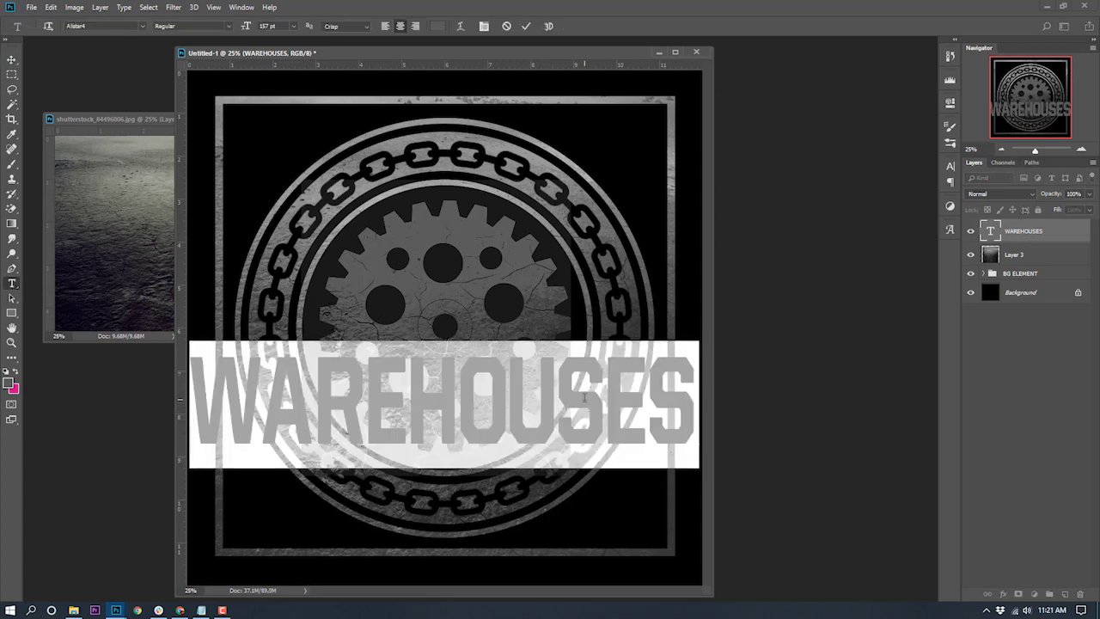
left_click(951, 166)
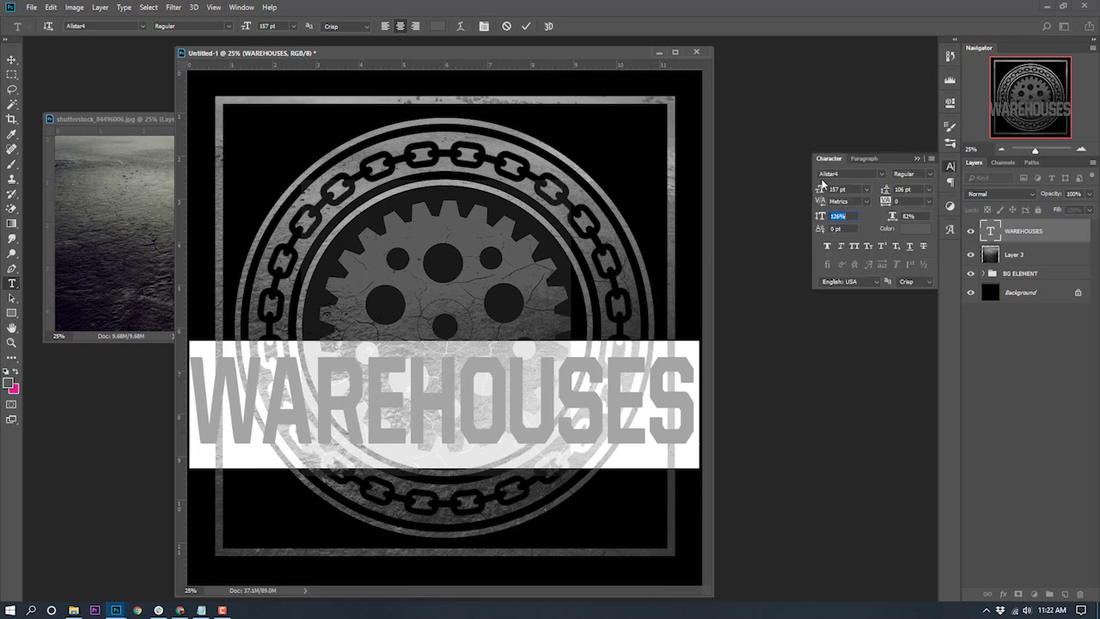
left_click(881, 173)
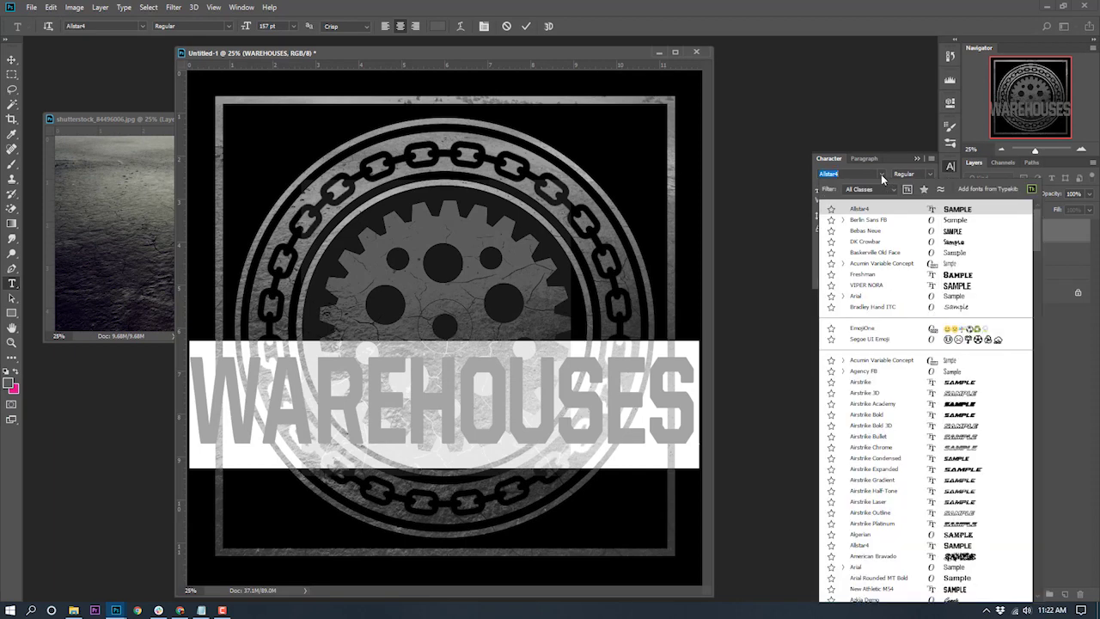
left_click(868, 231)
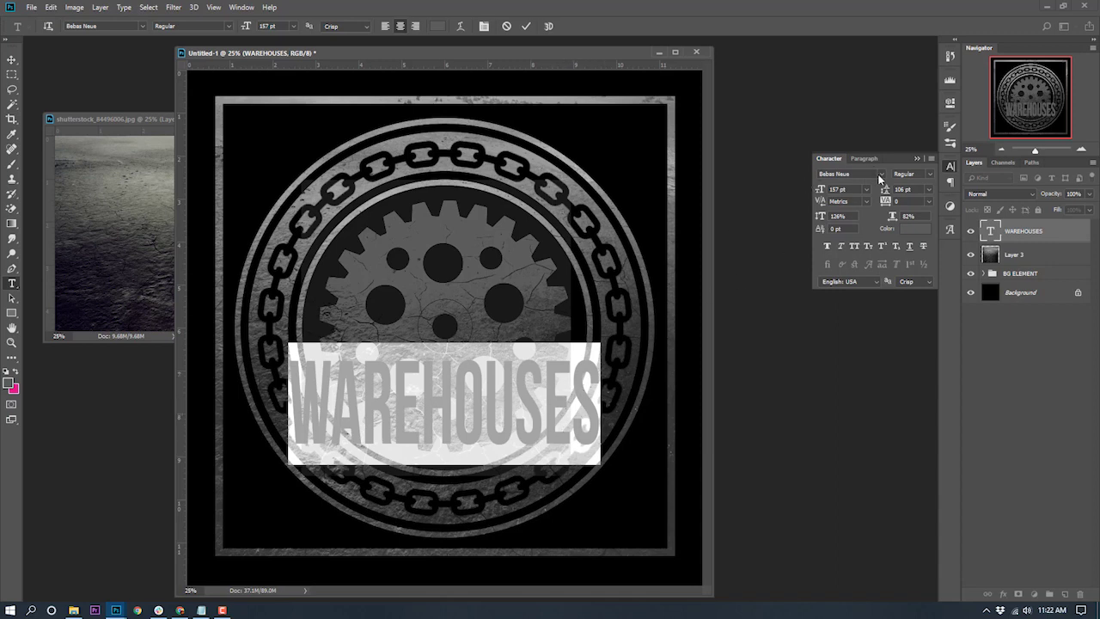
left_click(880, 175)
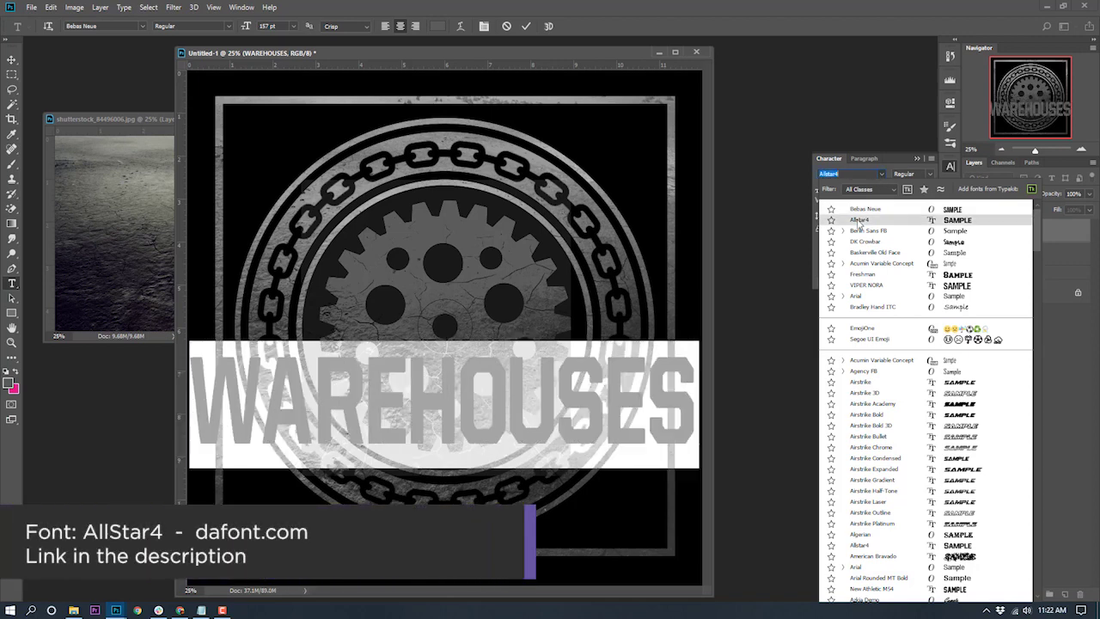
left_click(859, 221)
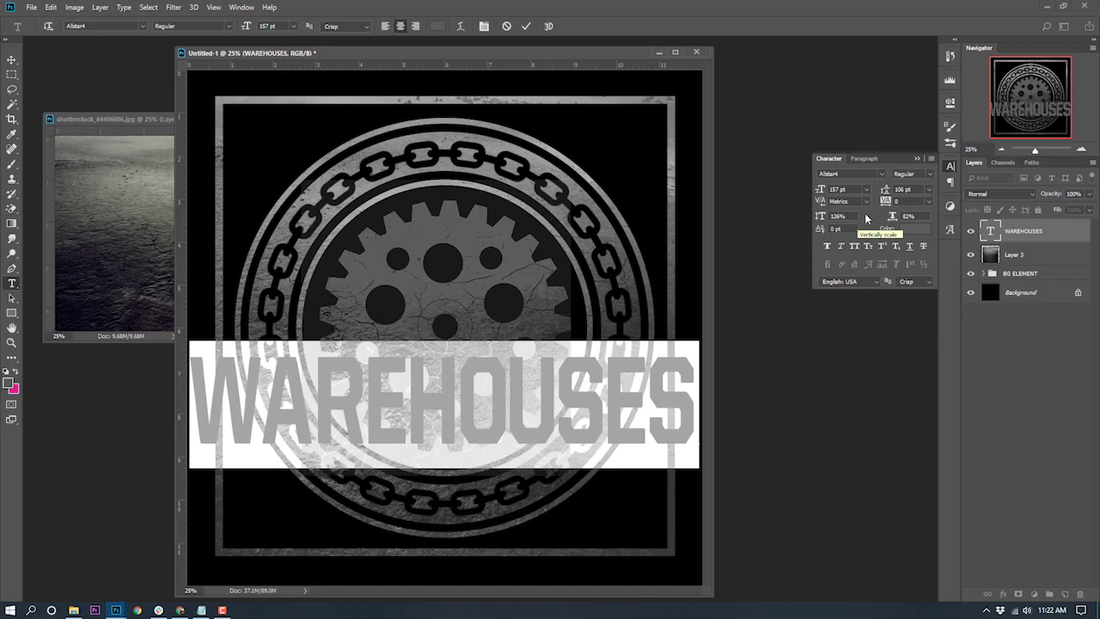
- Set the WAREHOUSES text color to white, ffffff
left_click(912, 230)
type("ffffff")
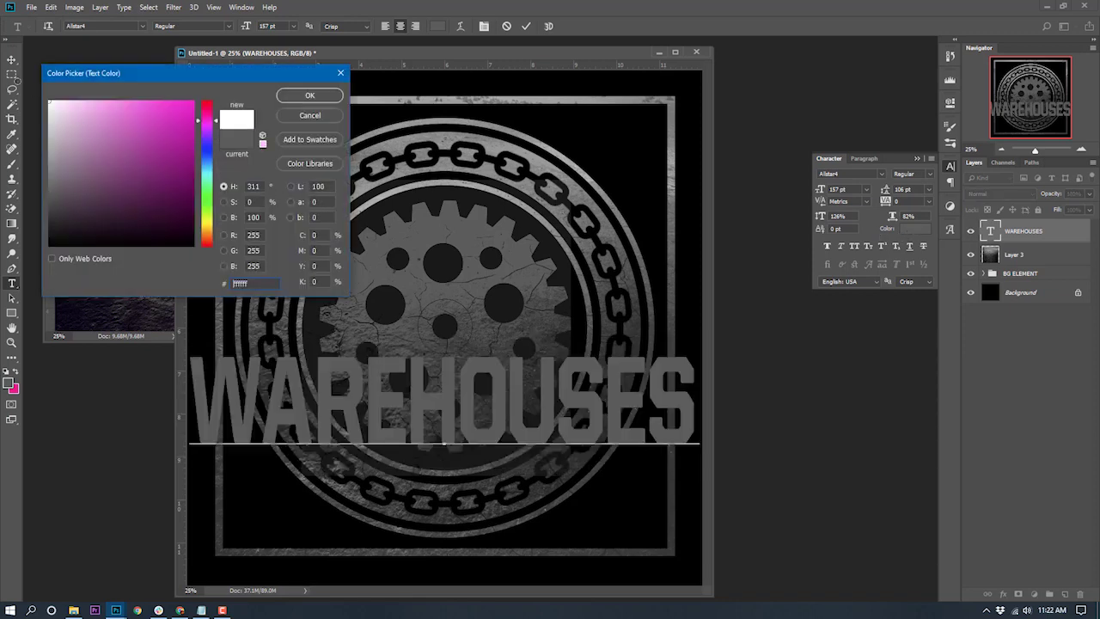
left_click(310, 96)
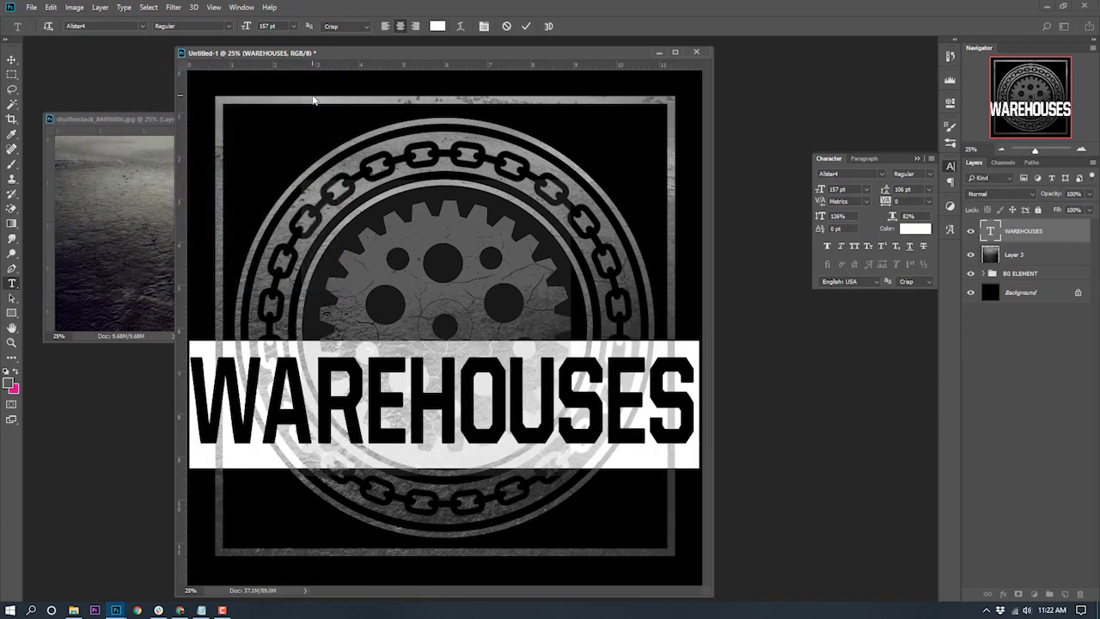
- Set the WAREHOUSES text size to 145 pt and its horizontal scale to 80%
left_click(688, 399)
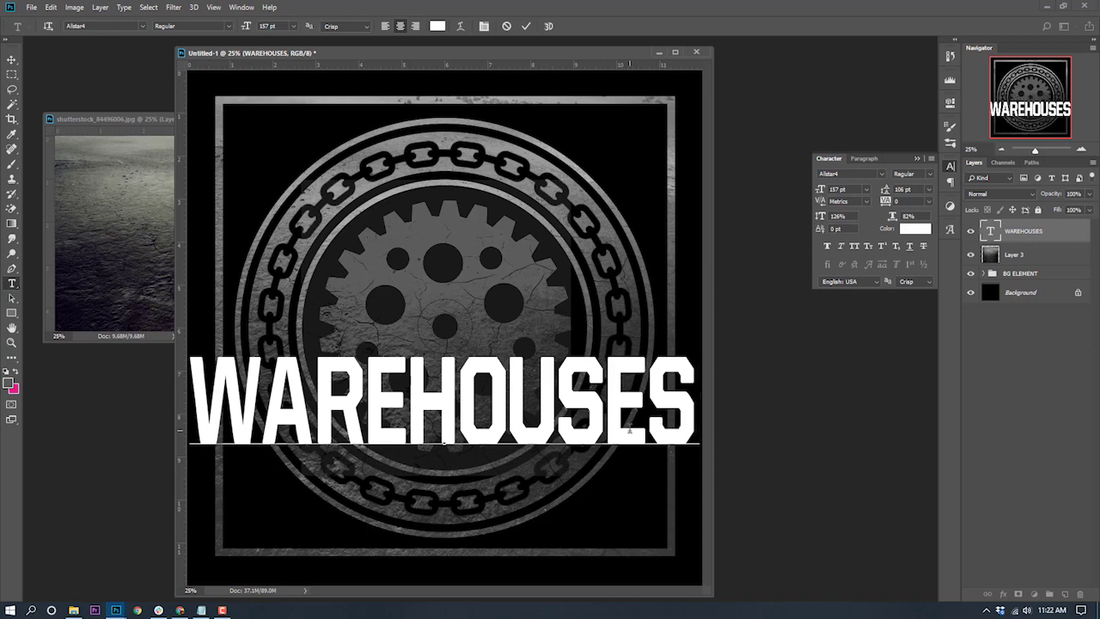
left_click_drag(687, 396, 203, 375)
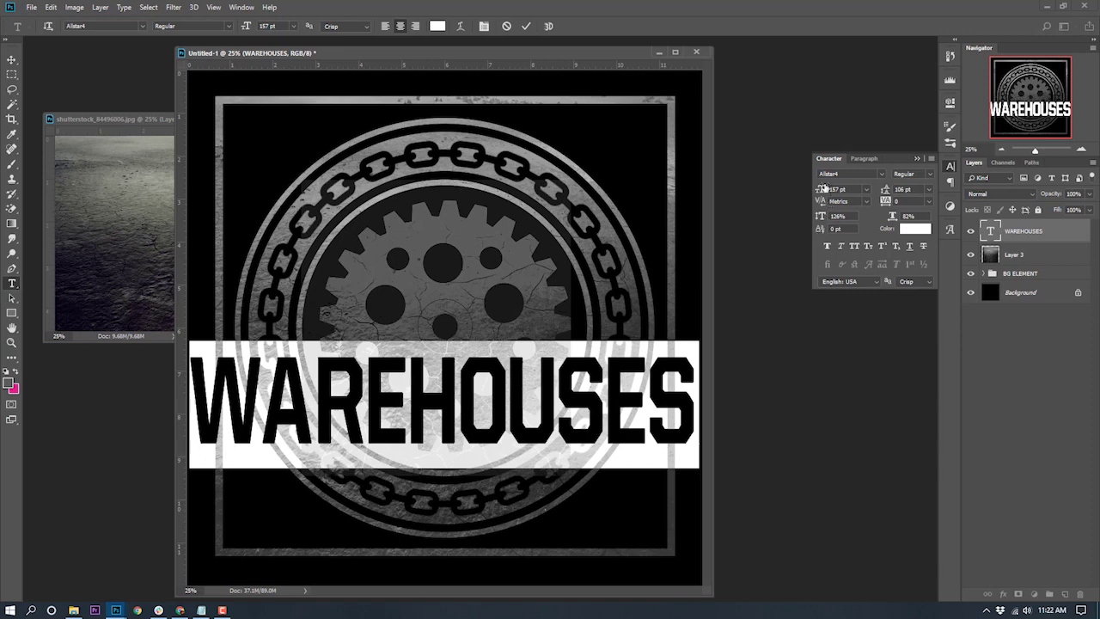
left_click_drag(820, 190, 815, 193)
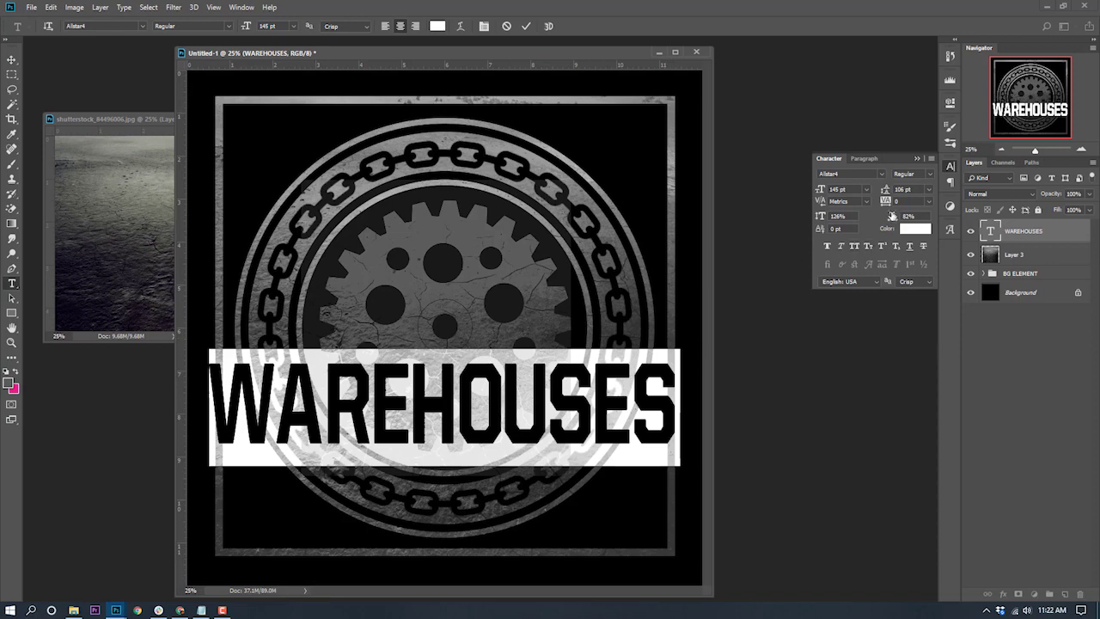
left_click_drag(893, 216, 894, 217)
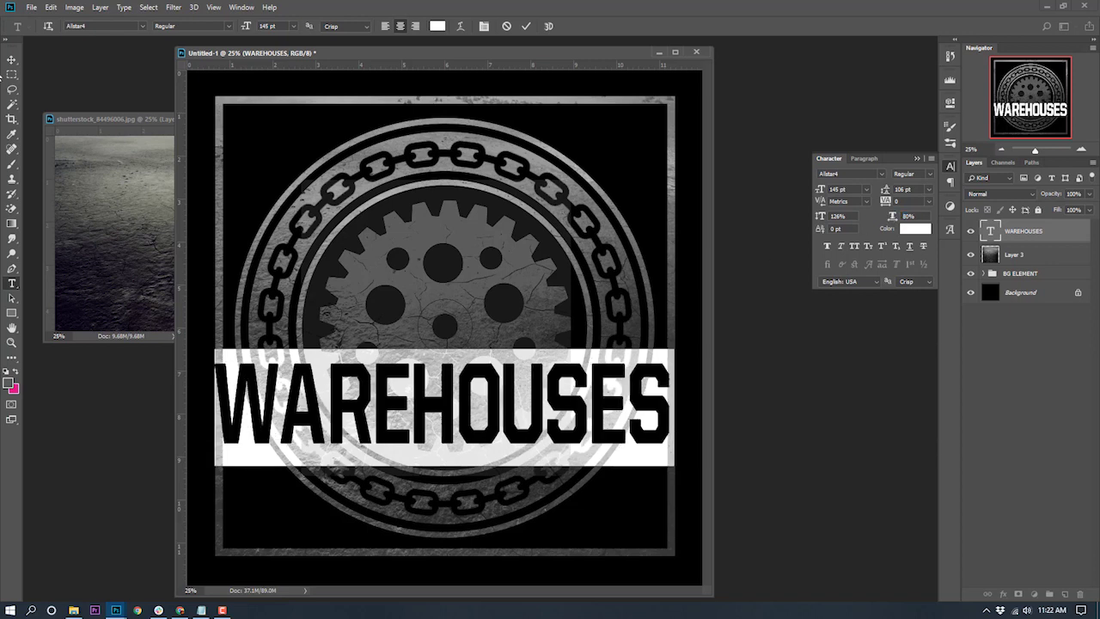
- Stretch the WAREHOUSES text horizontally to about 101% so both ends line up with the frame's outer edges
left_click(12, 59)
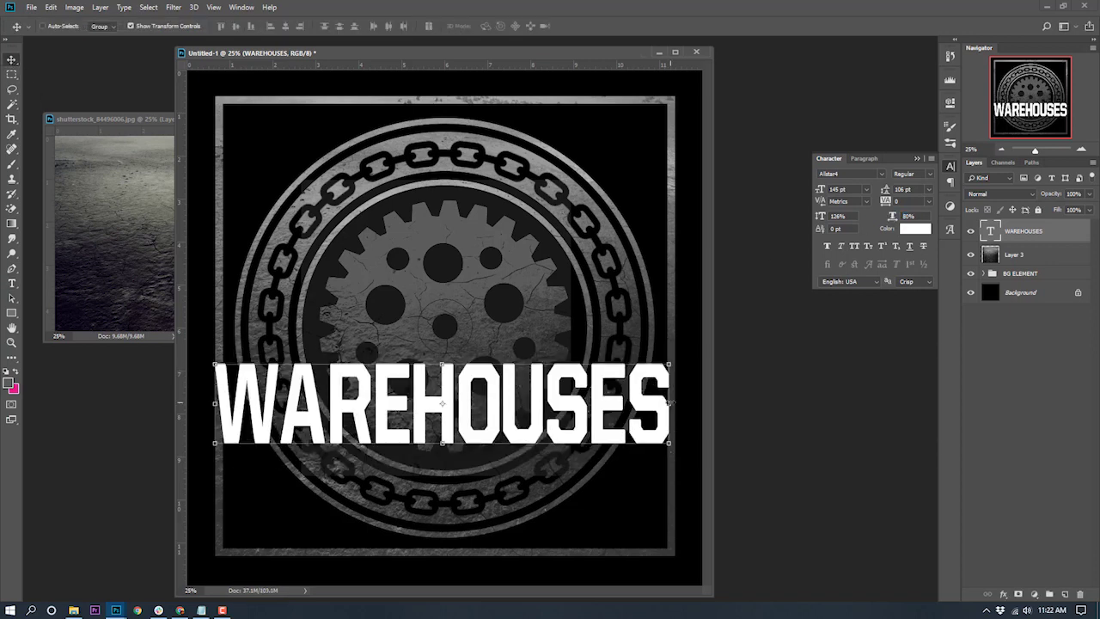
mouse_move(668, 401)
left_mouse_down()
mouse_move(680, 402)
mouse_move(655, 415)
left_mouse_up()
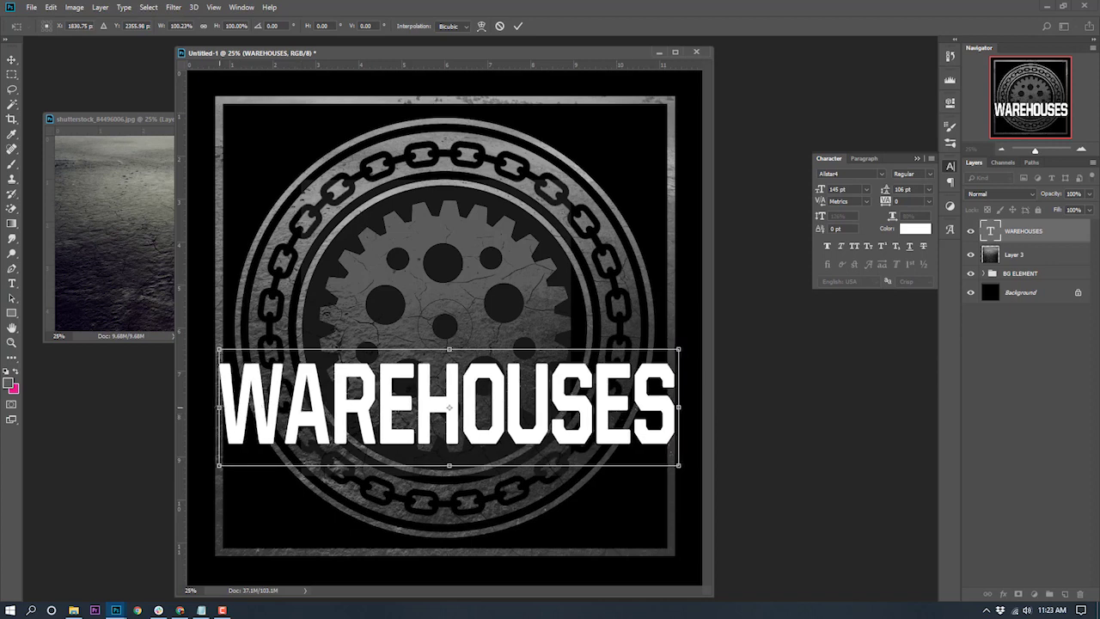
left_click_drag(219, 407, 215, 407)
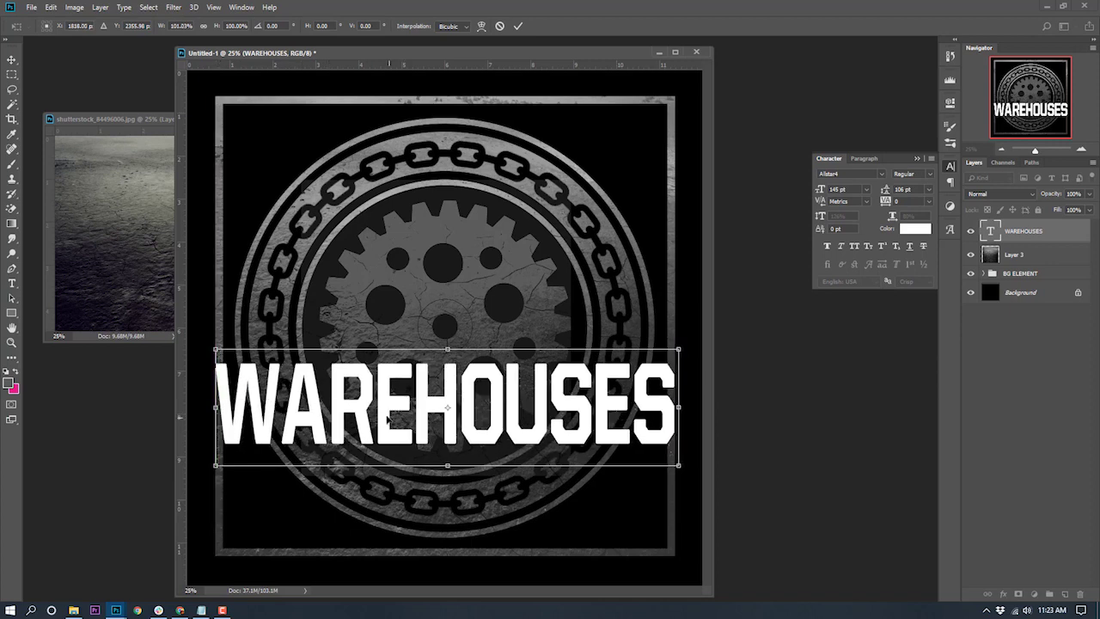
key("Return")
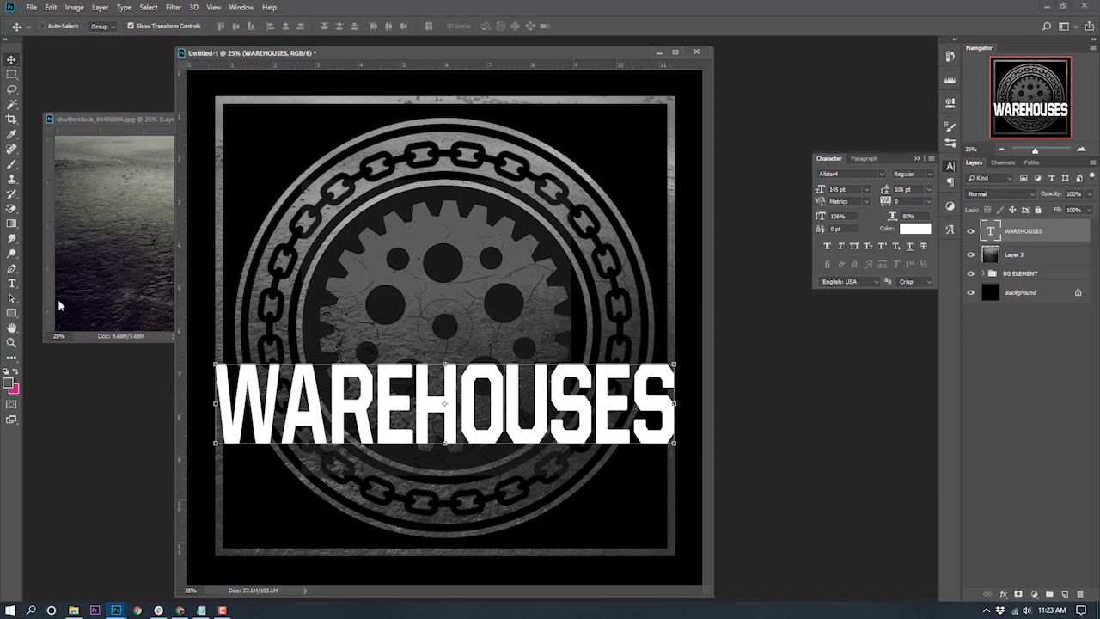
- Set the vertical scale of the WAREHOUSES text to 130% and deselect all layers
left_click(13, 282)
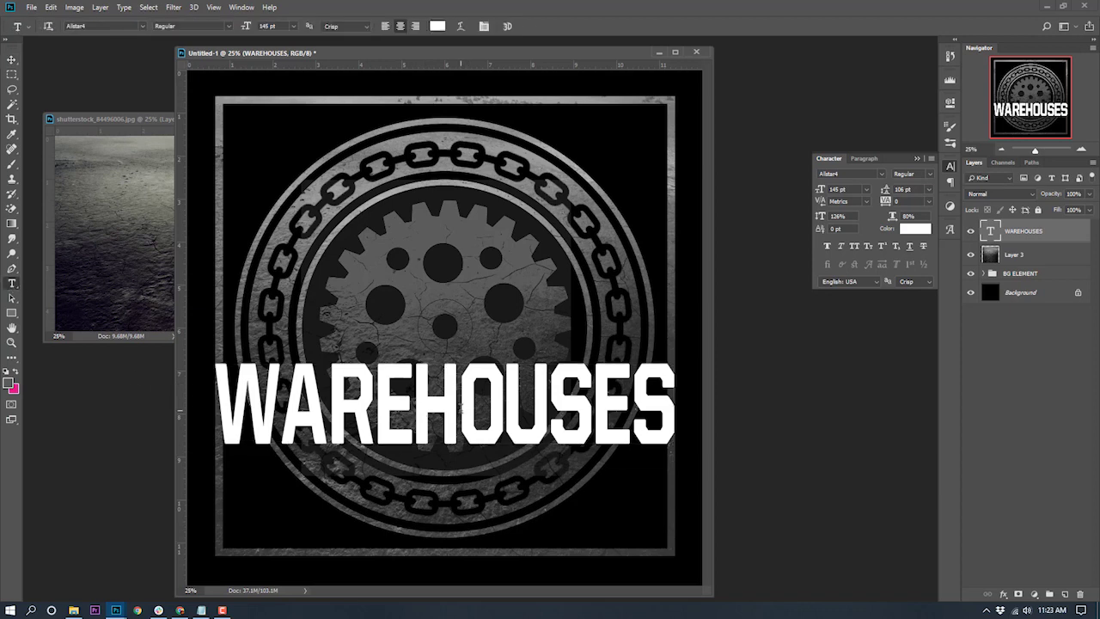
double_click(461, 409)
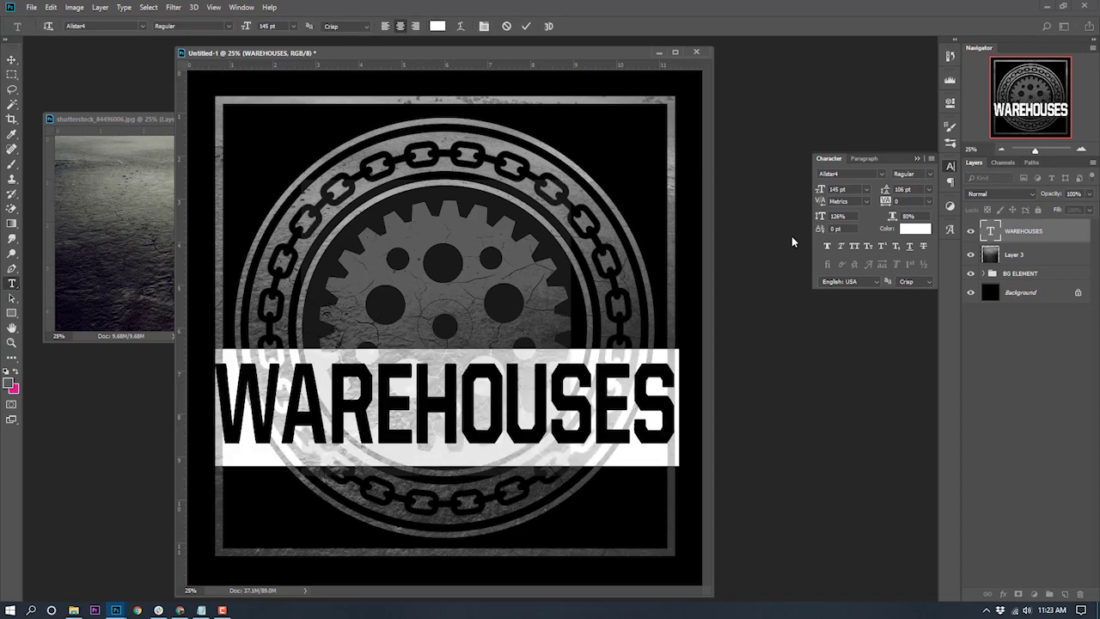
left_click_drag(819, 219, 825, 219)
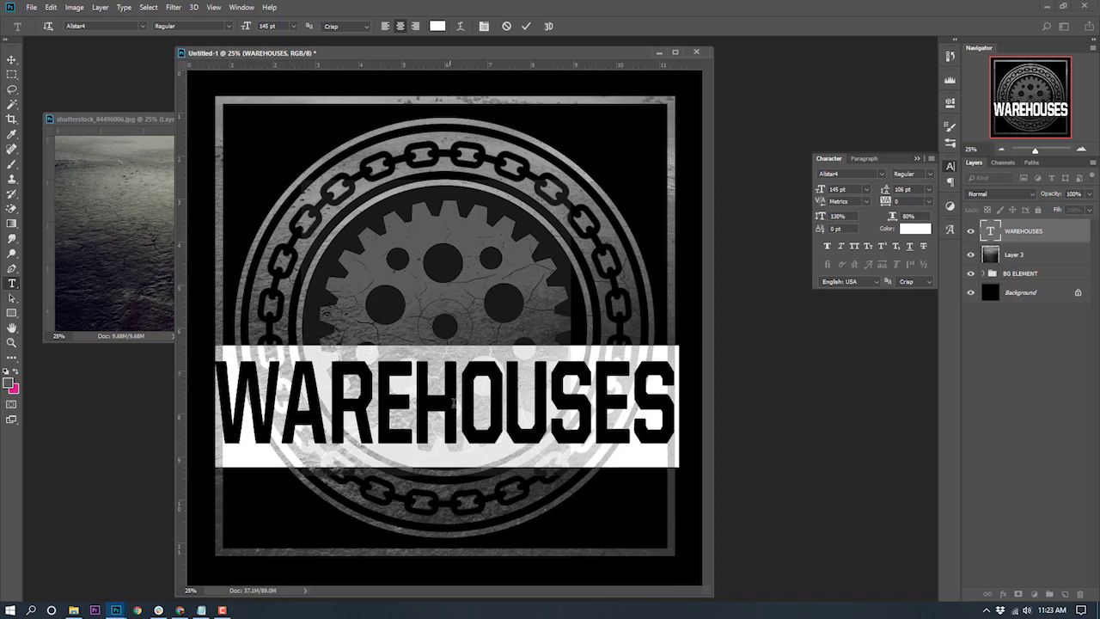
mouse_move(817, 219)
left_mouse_down()
mouse_move(873, 224)
mouse_move(816, 229)
left_mouse_up()
left_click(461, 411)
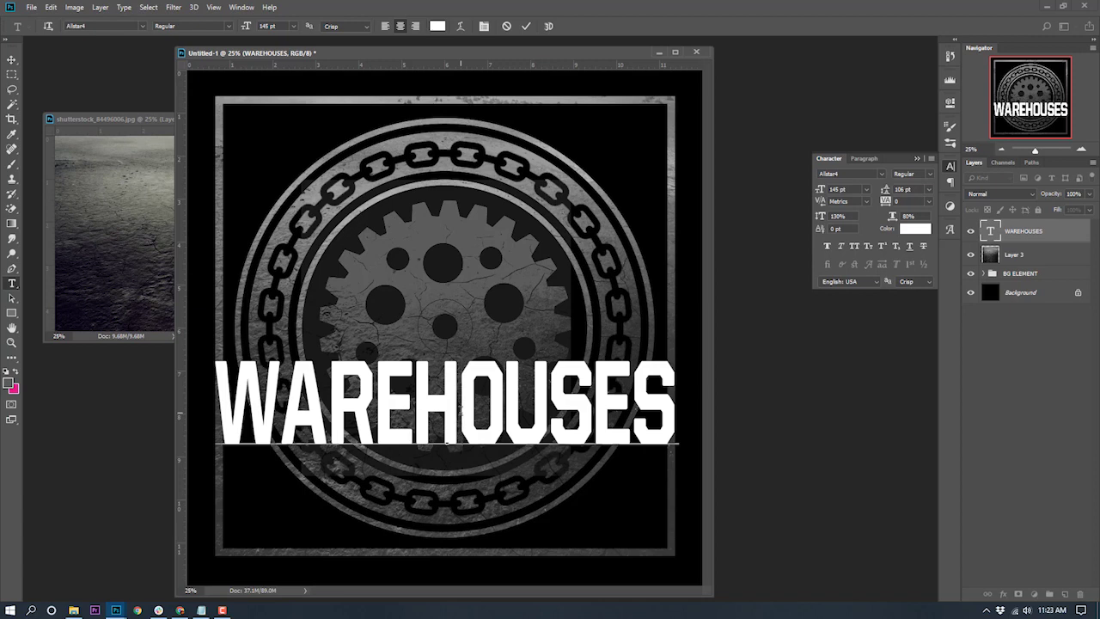
left_click(1030, 398)
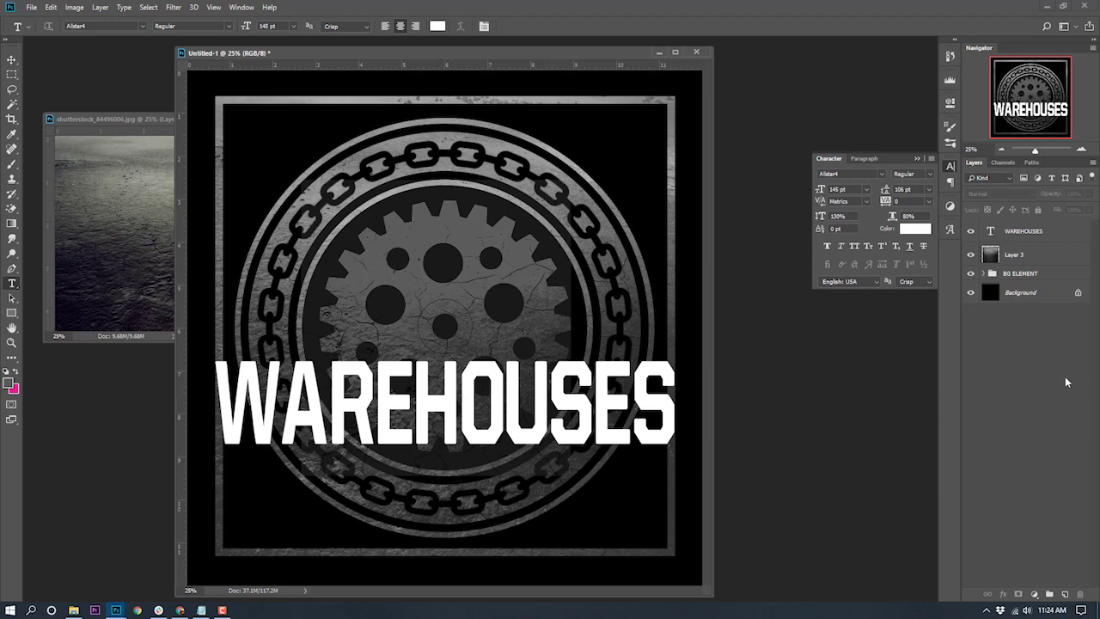
- Convert the BG ELEMENT group to a smart object, open its contents for a check and close them again
right_click(1014, 275)
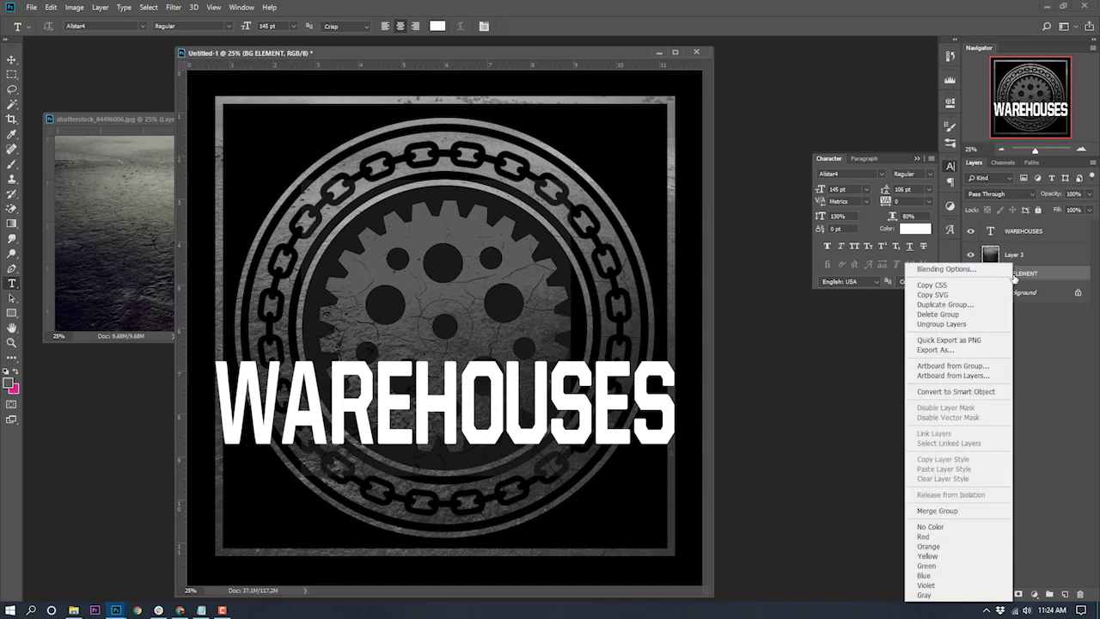
left_click(948, 394)
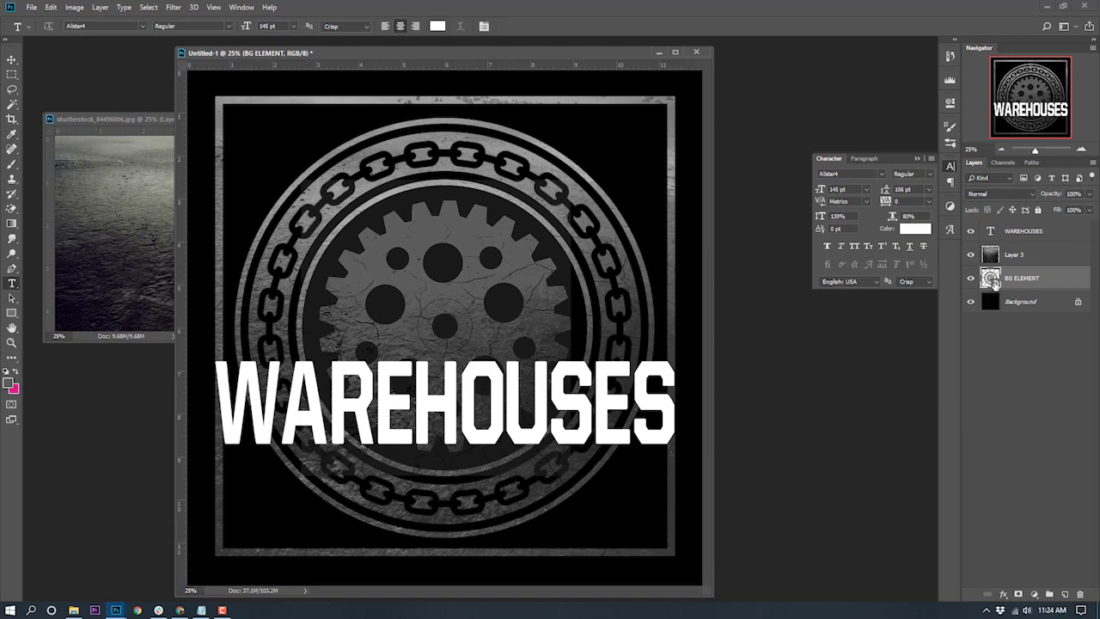
double_click(991, 278)
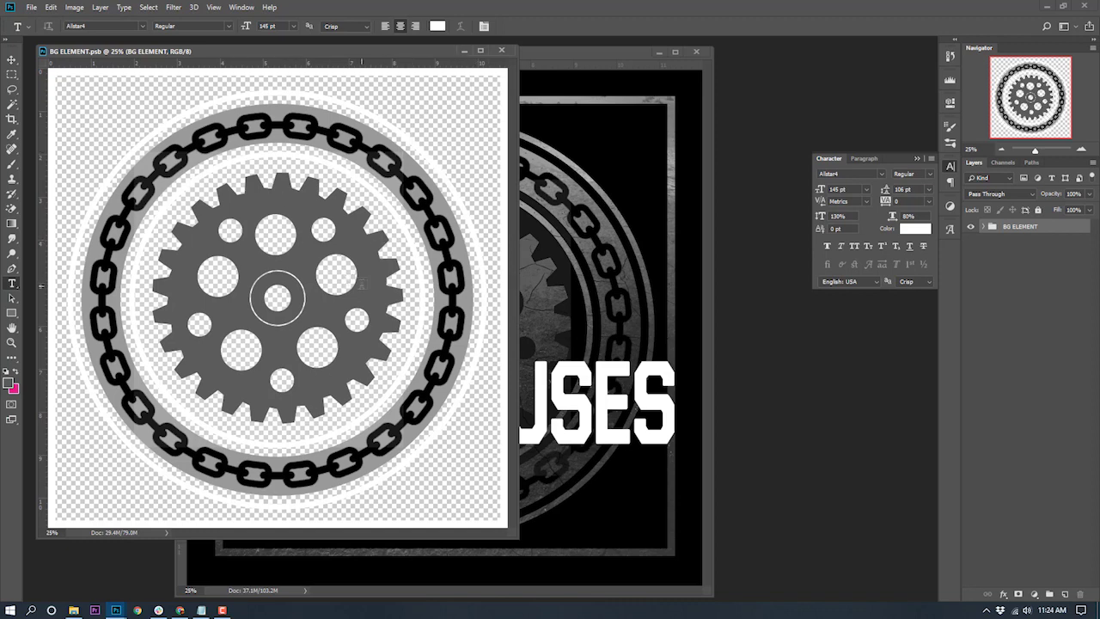
left_click(501, 50)
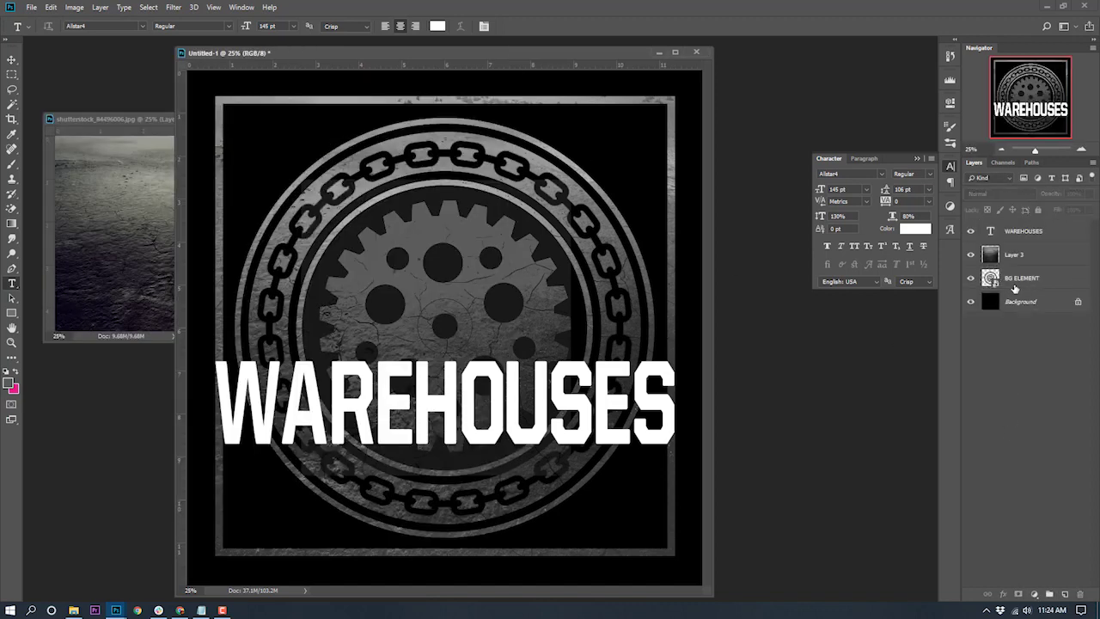
- Add a layer mask to the BG ELEMENT smart object and make the mask active
left_click(1015, 287)
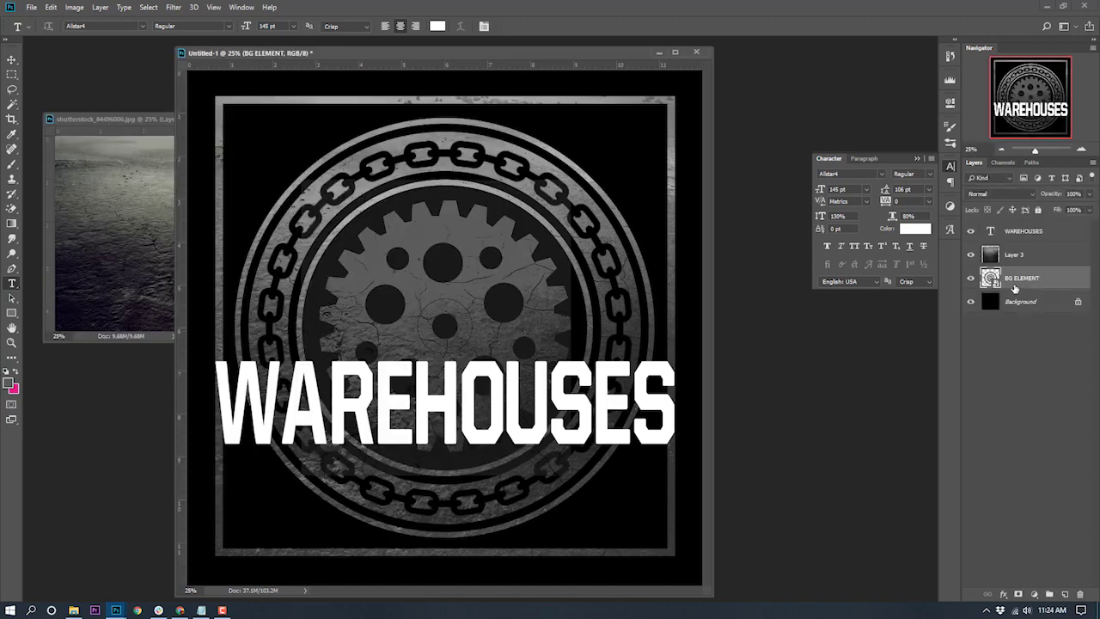
left_click(1017, 596)
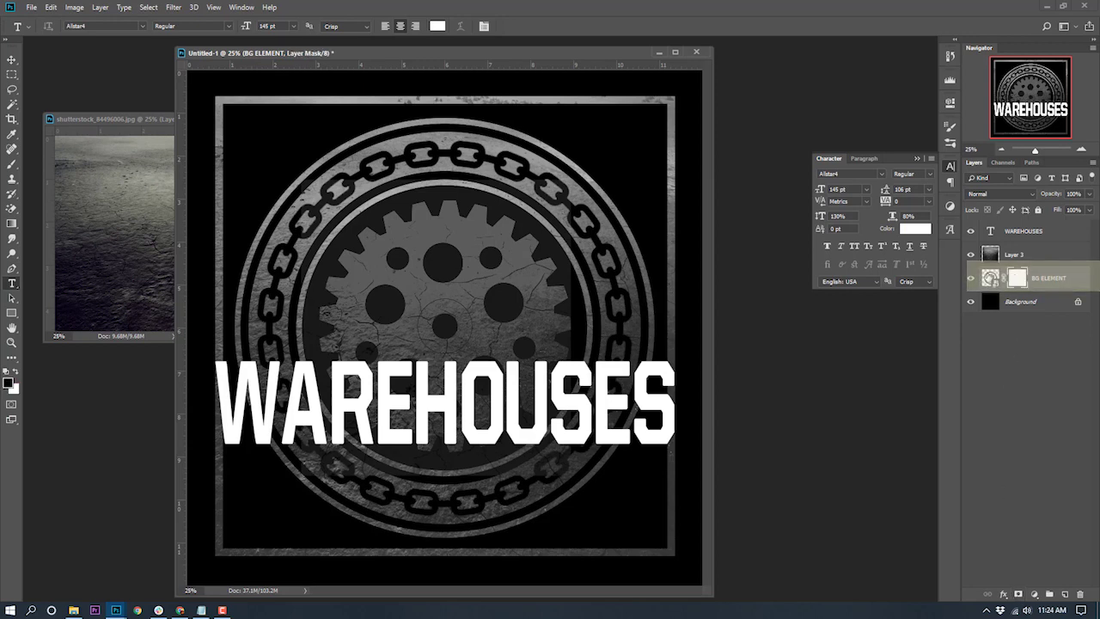
left_click(990, 278)
left_click(1017, 278)
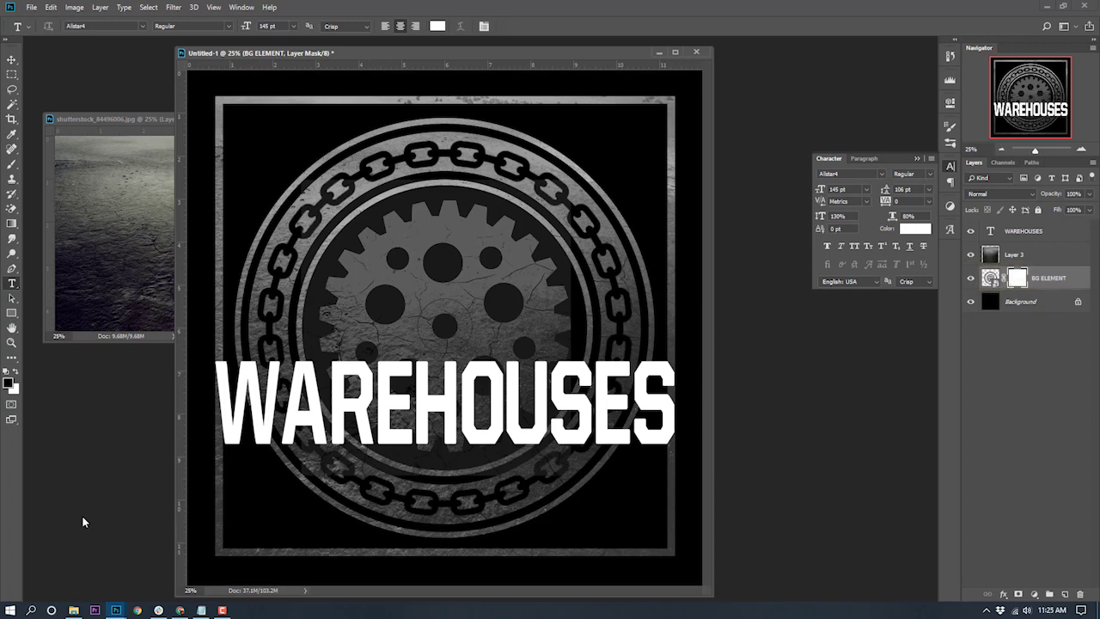
- Fade out the emblem and frame behind and below WAREHOUSES with a black-to-white linear gradient on BG ELEMENT's mask, redrawing it until the fade is soft
left_click(12, 223)
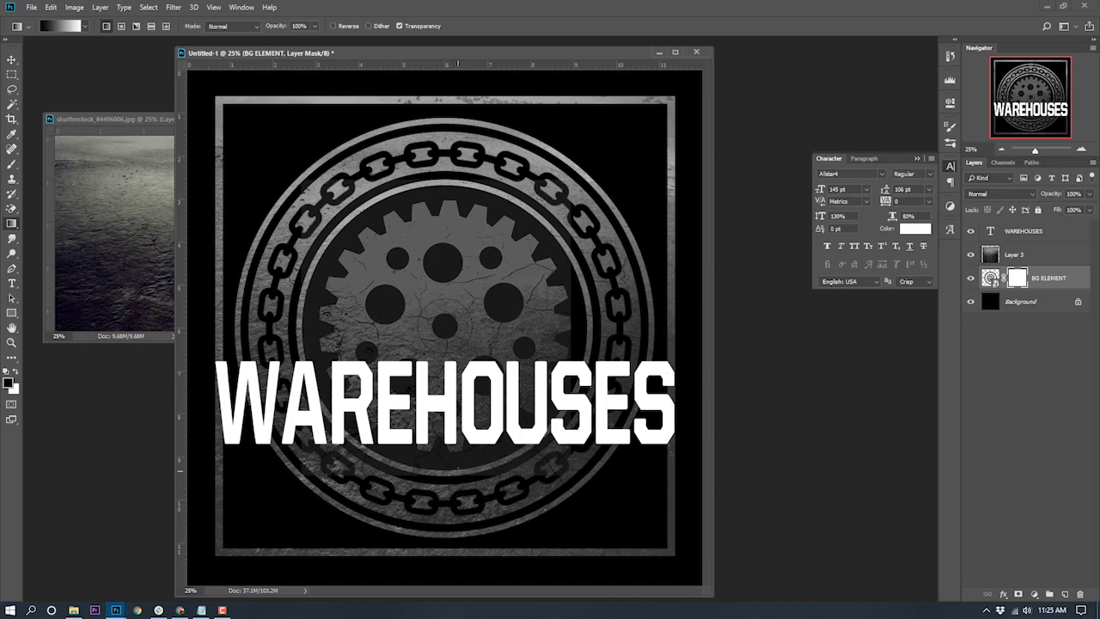
left_click_drag(457, 470, 460, 379)
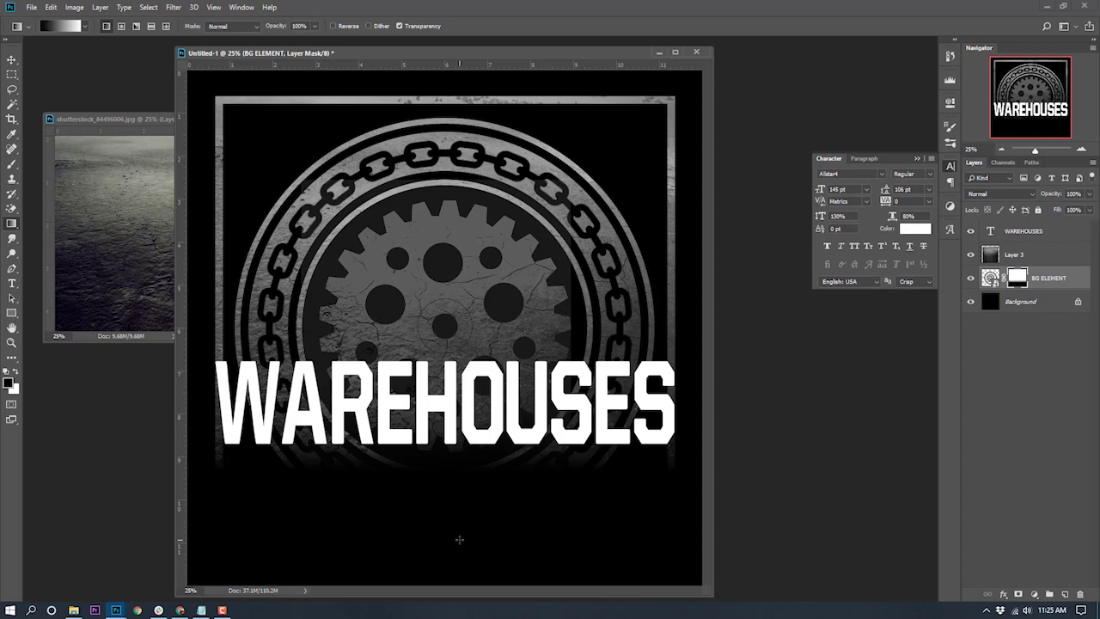
key("ctrl+z")
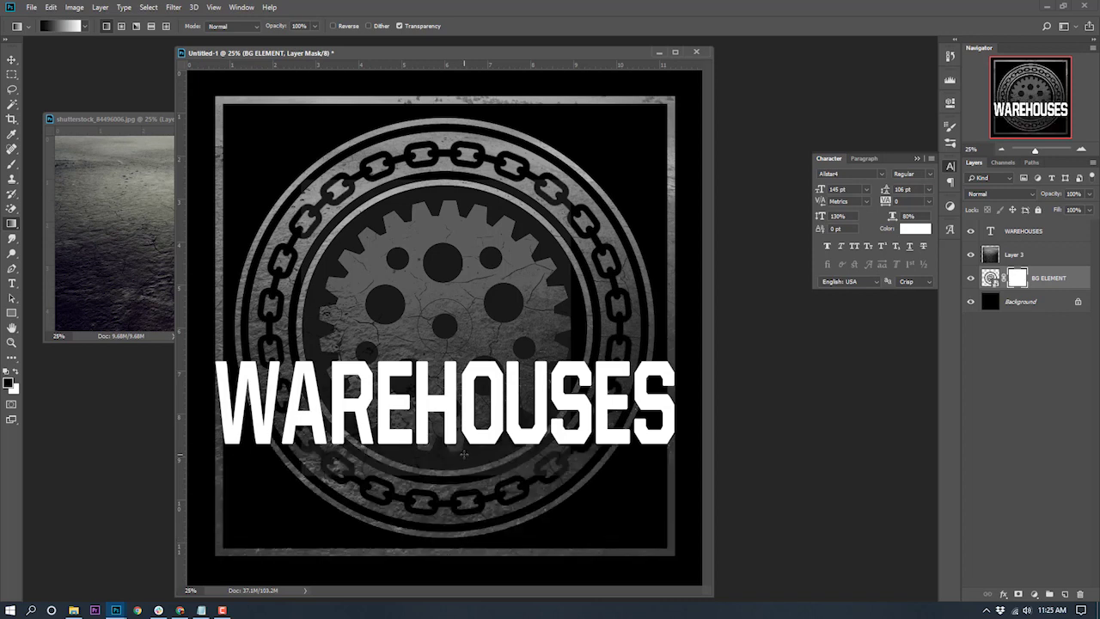
left_click_drag(460, 455, 460, 371)
key("ctrl+z")
left_click_drag(457, 415, 457, 330)
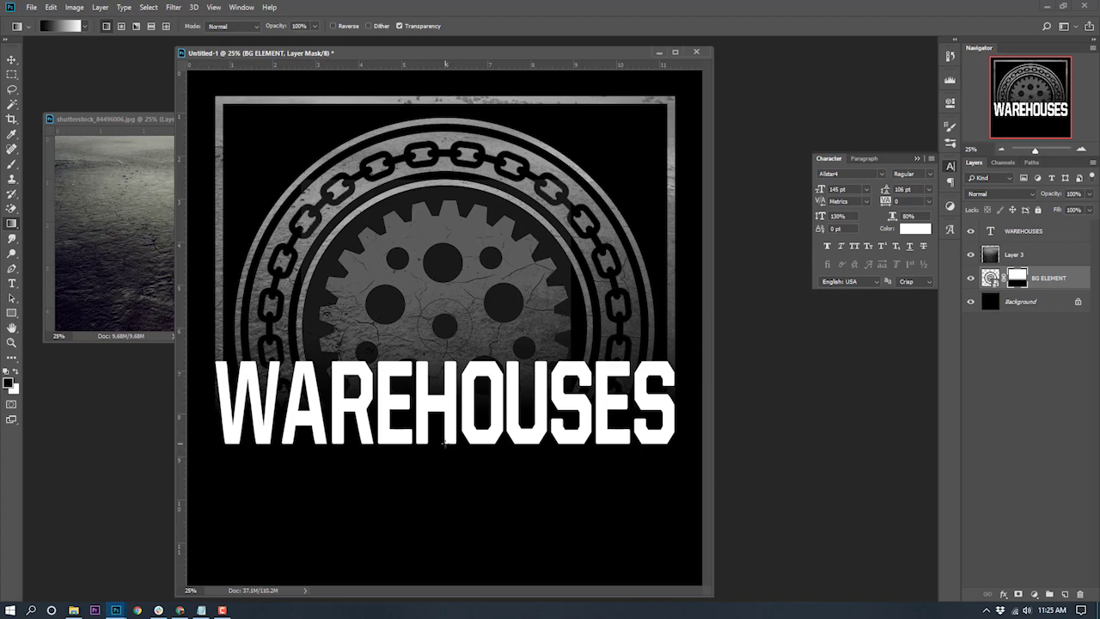
key("ctrl+z")
left_click_drag(457, 456, 459, 295)
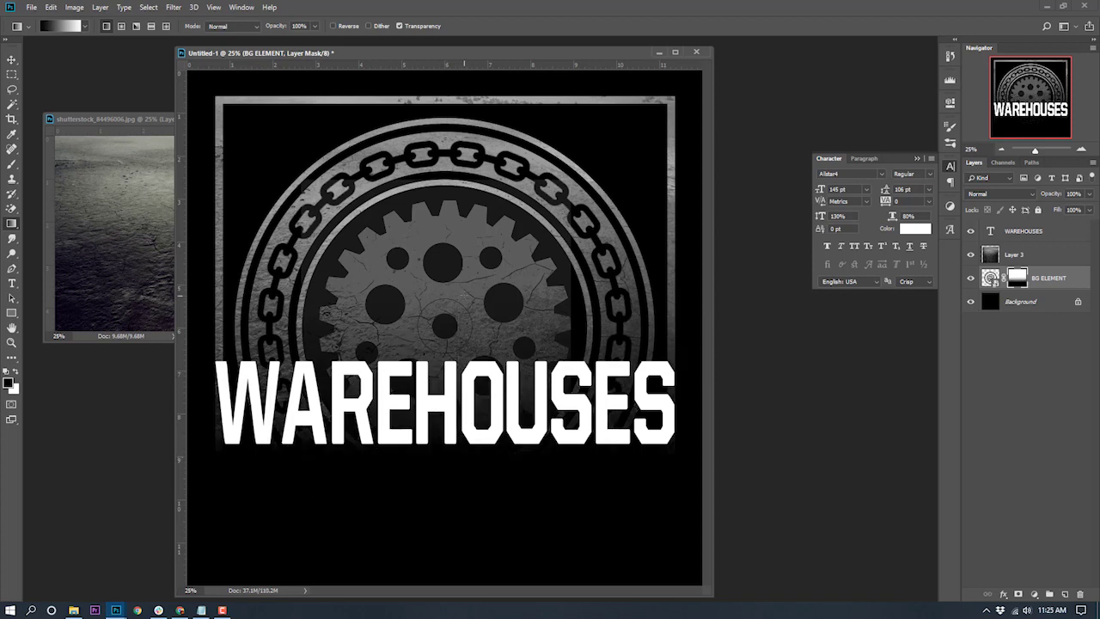
- Redraw the black-to-white linear gradient on BG ELEMENT's mask until the emblem and frame fade to black just above WAREHOUSES
key("ctrl+z")
left_click_drag(461, 391, 465, 316)
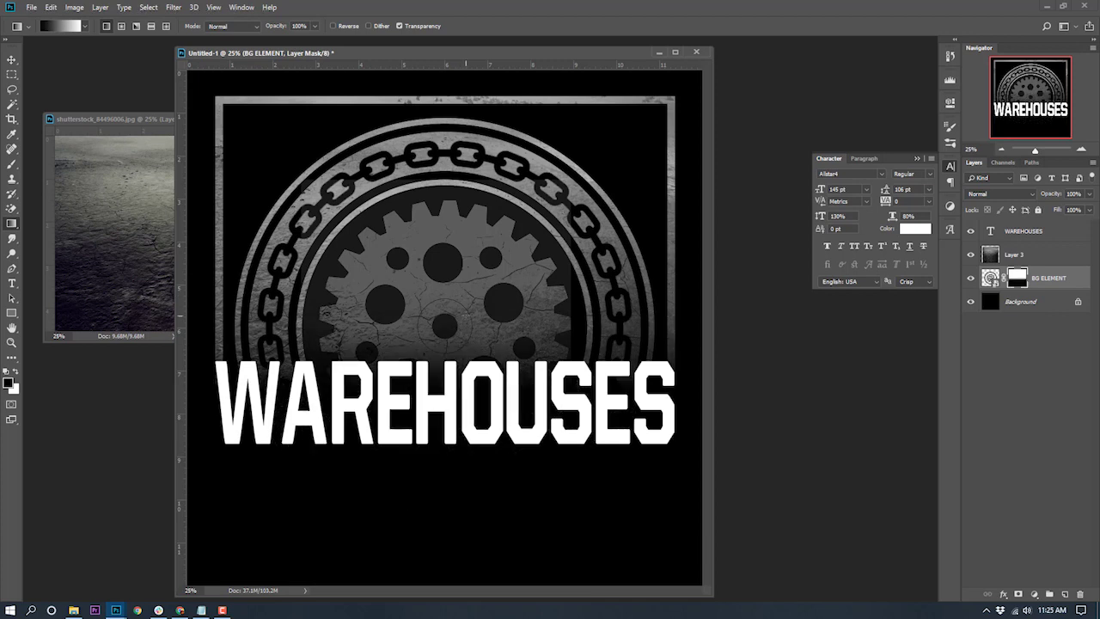
key("ctrl+z")
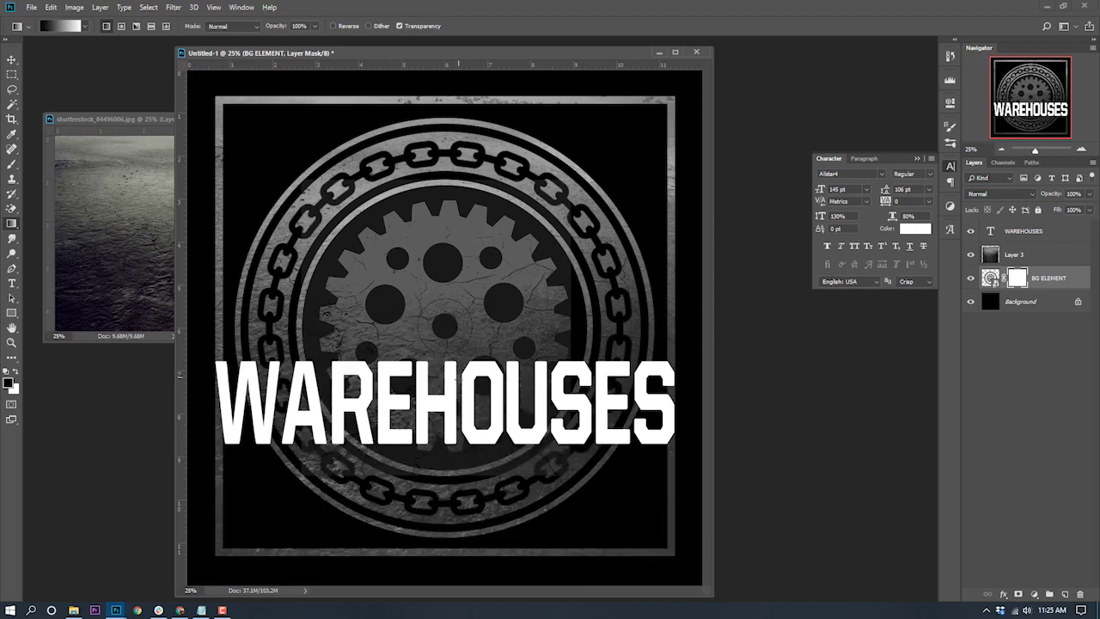
left_click_drag(459, 383, 476, 277)
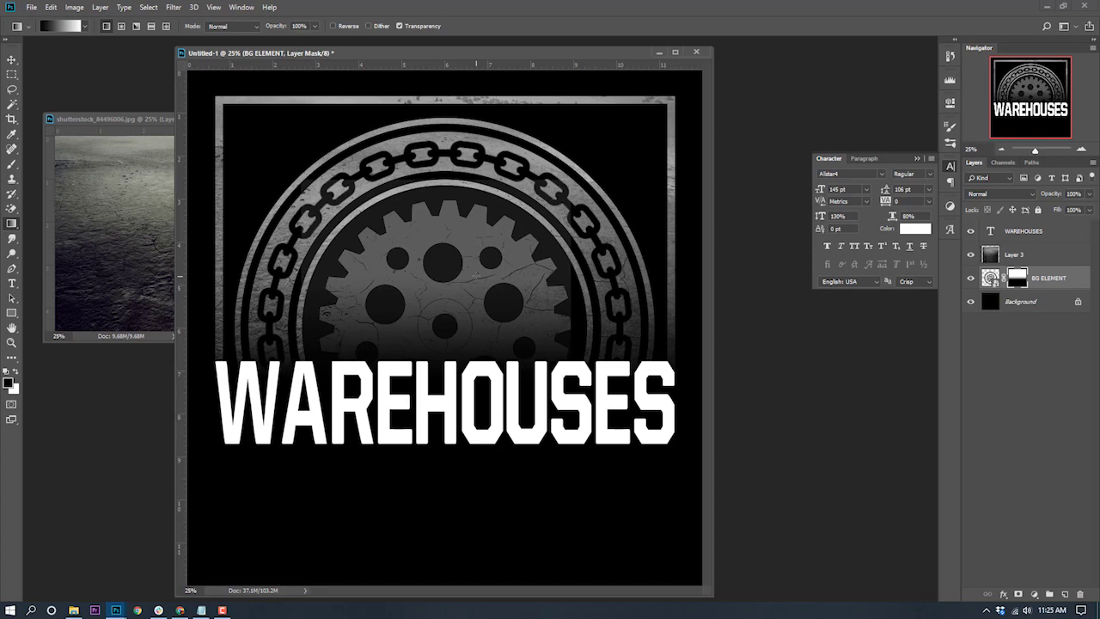
key("ctrl+z")
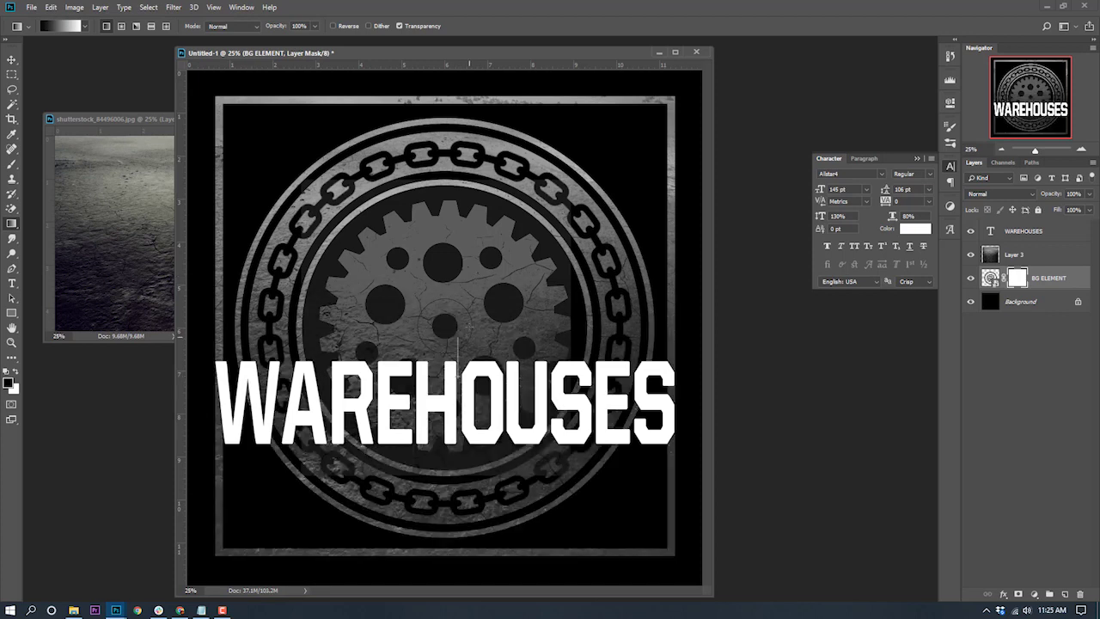
left_click_drag(458, 314, 458, 314)
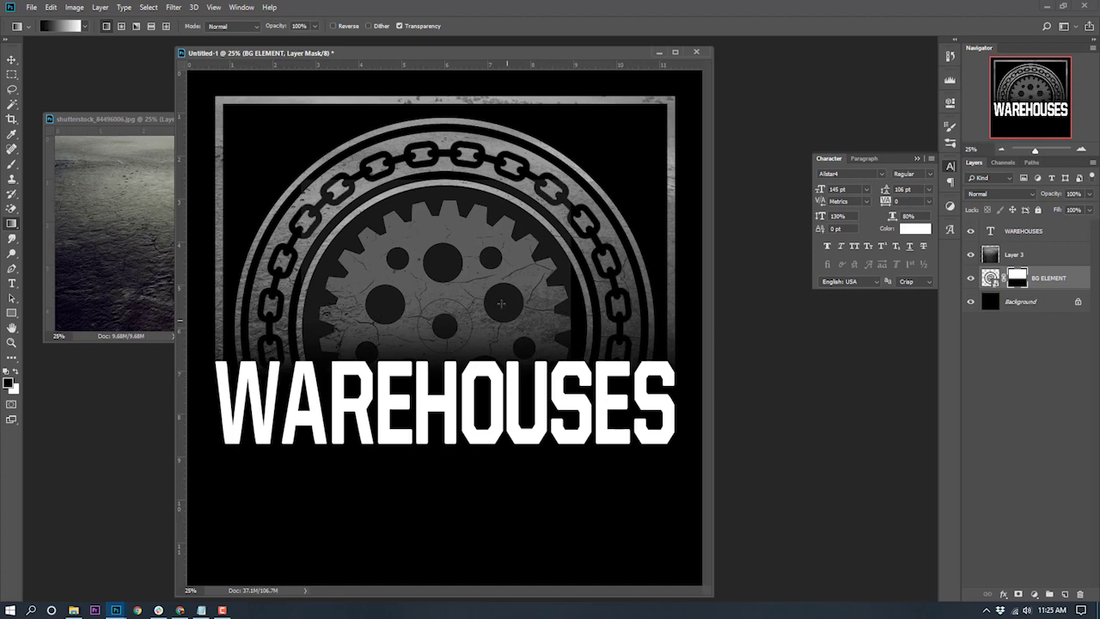
- Move the Layer 3 texture up over the emblem, reduce its opacity to 61% and fine-tune its position
left_click(1020, 257)
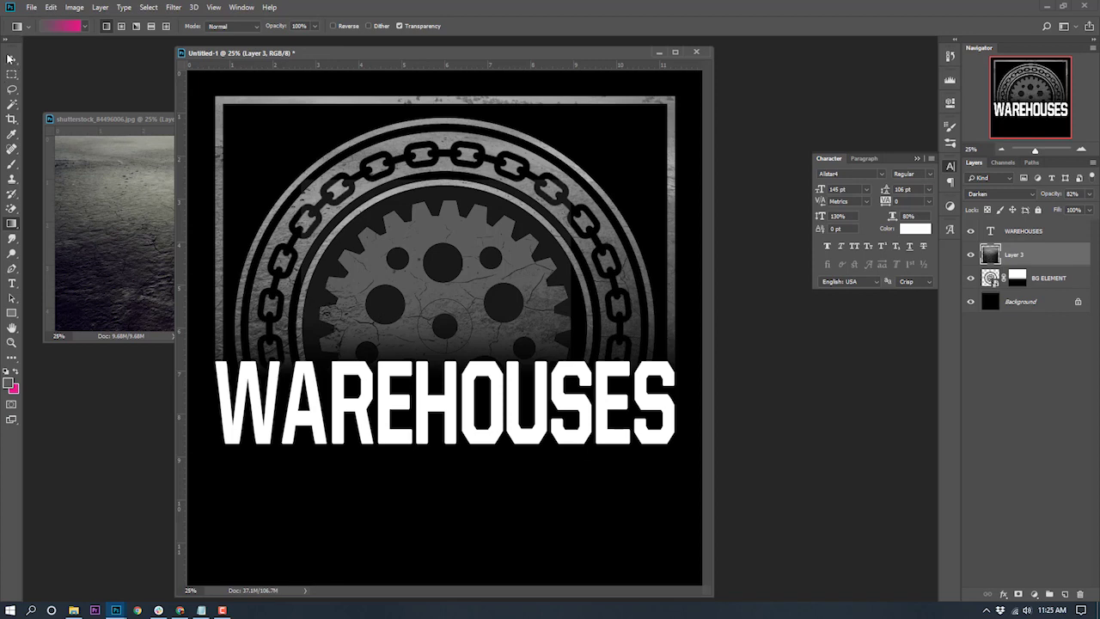
left_click(11, 59)
left_click_drag(452, 322, 440, 222)
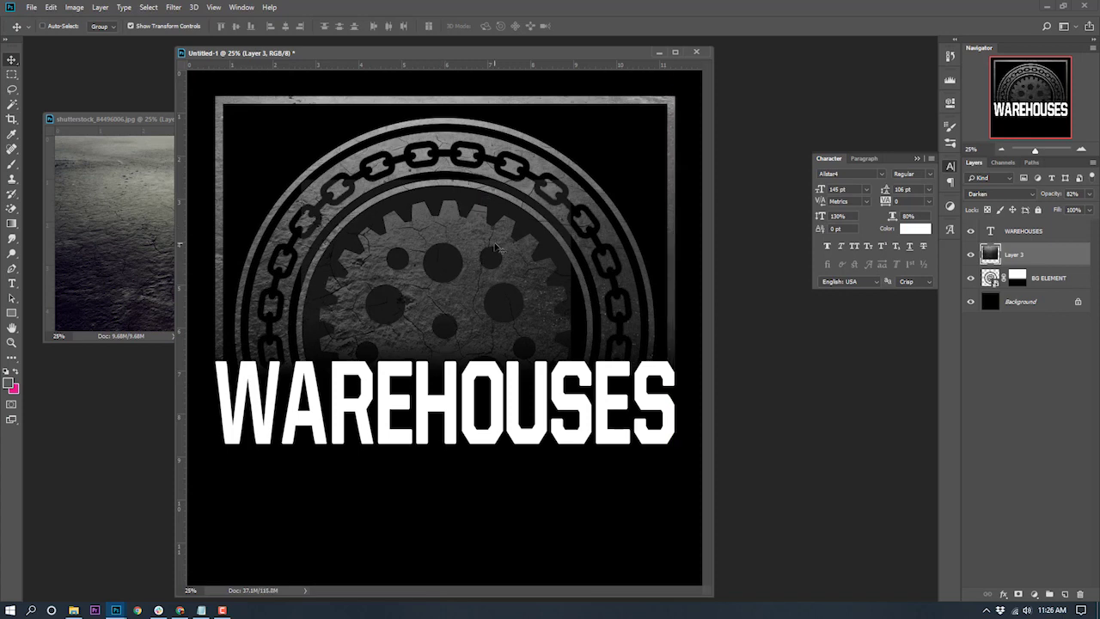
left_click(1089, 195)
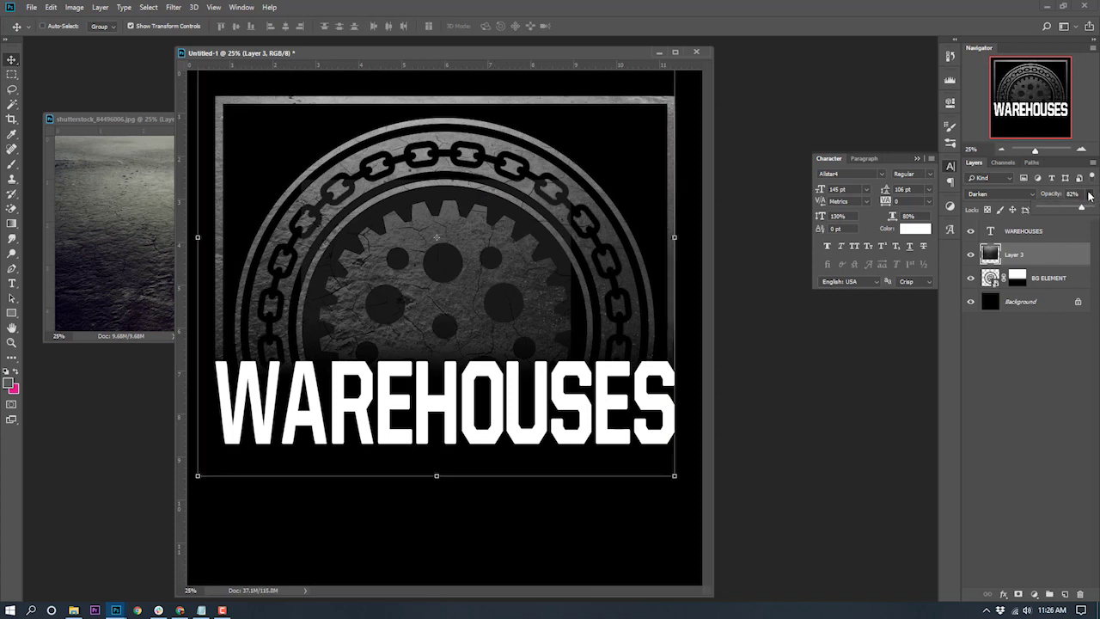
left_click_drag(1071, 209, 1071, 210)
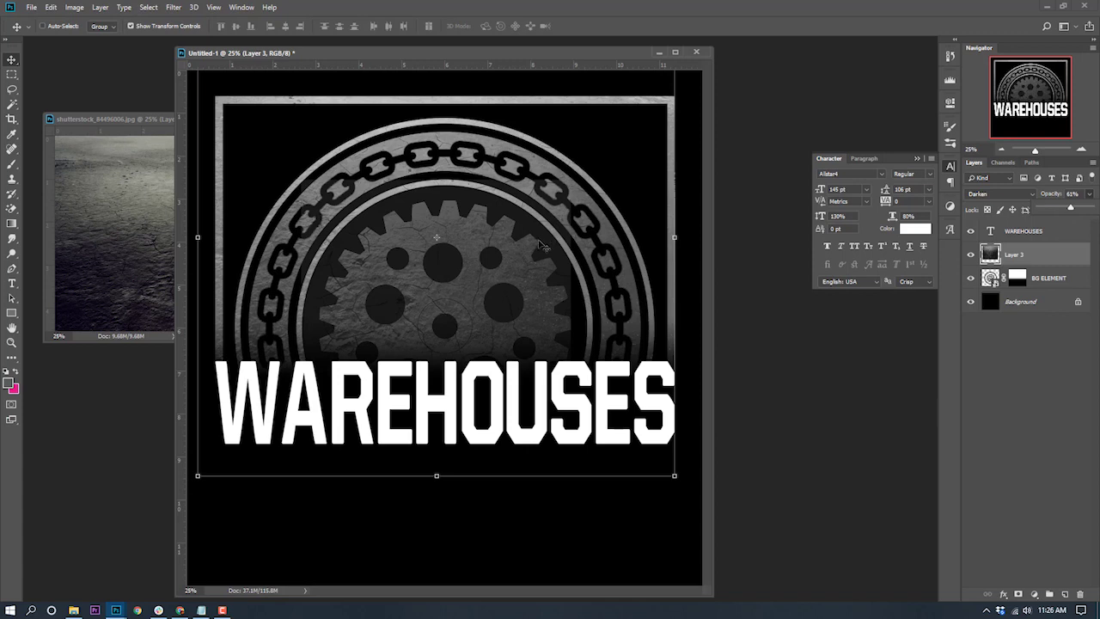
left_click_drag(528, 231, 535, 269)
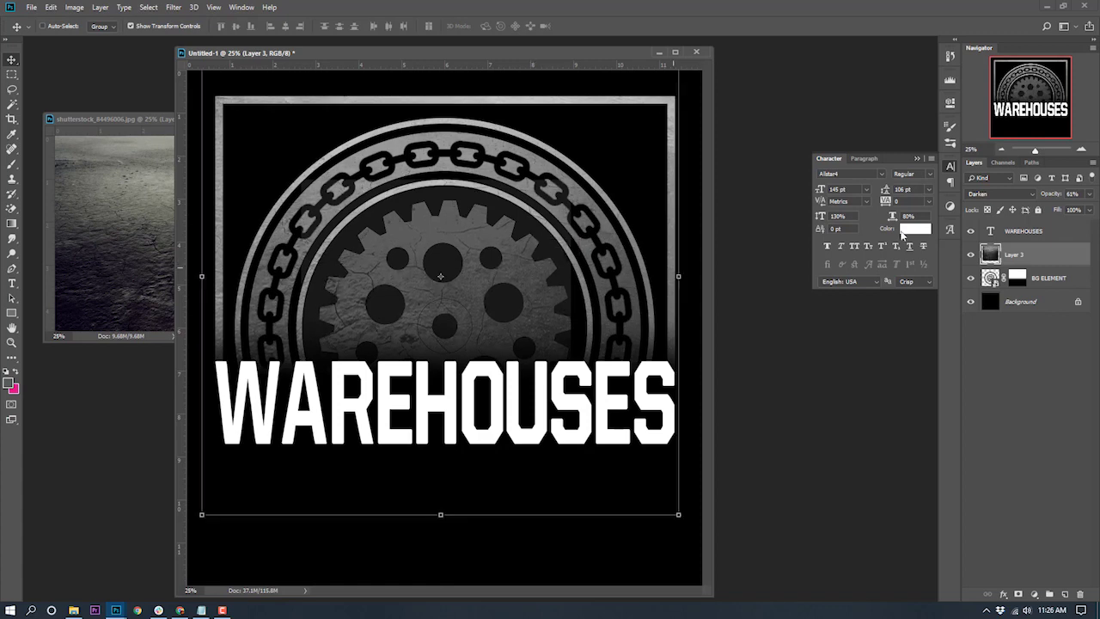
- Set Layer 3's opacity to 70% and deselect all layers
left_click(1089, 194)
left_click(1034, 201)
type("78")
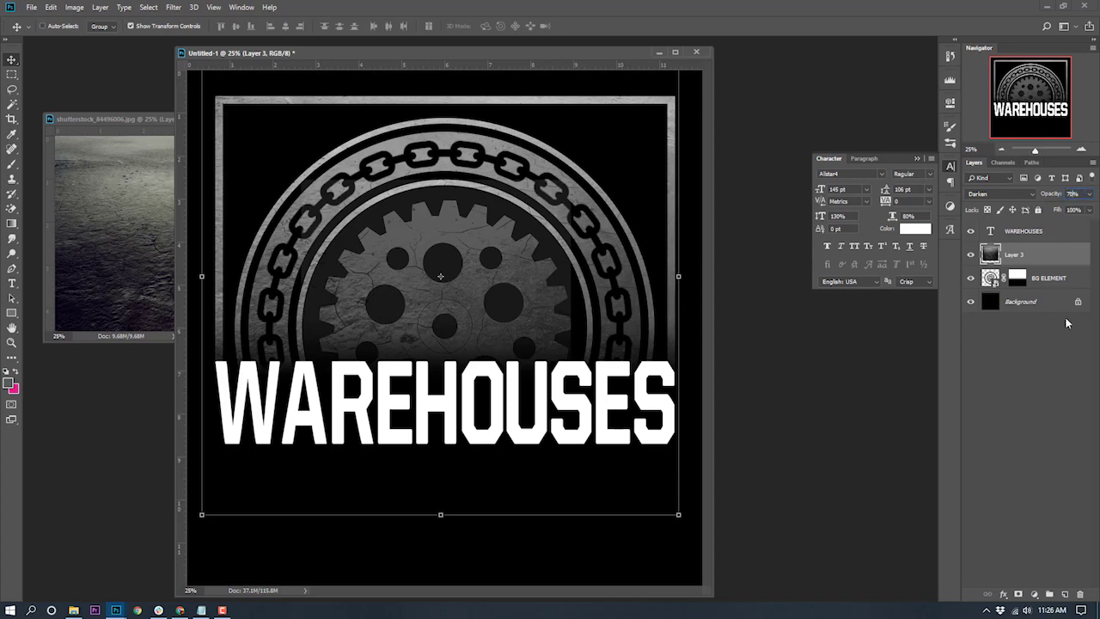
left_click(1034, 382)
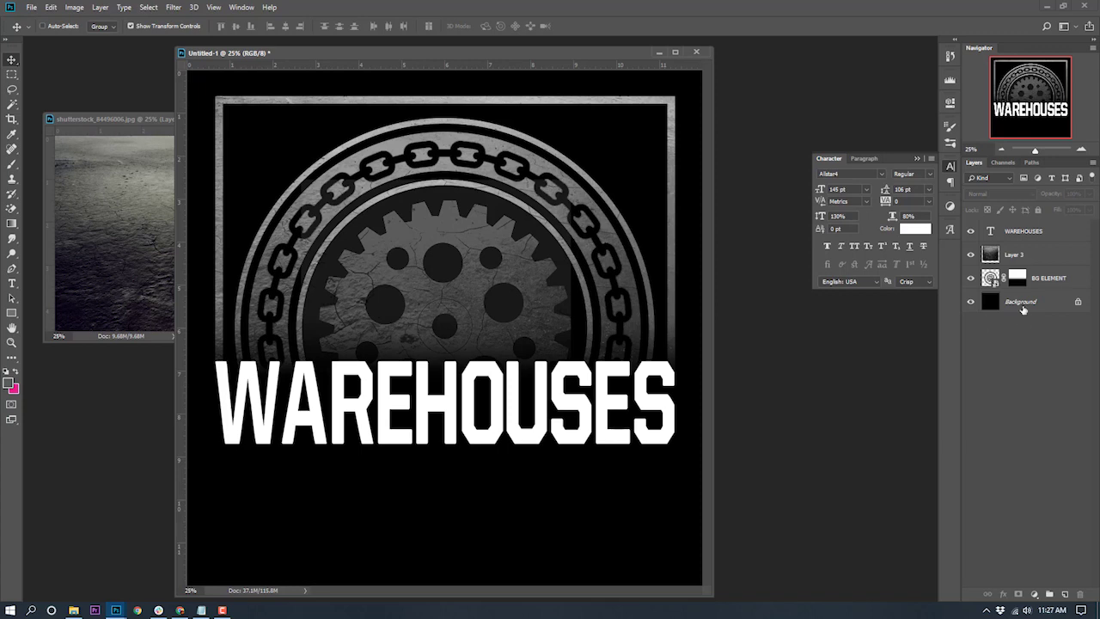
- Rename Layer 3 as Grunge
double_click(1015, 256)
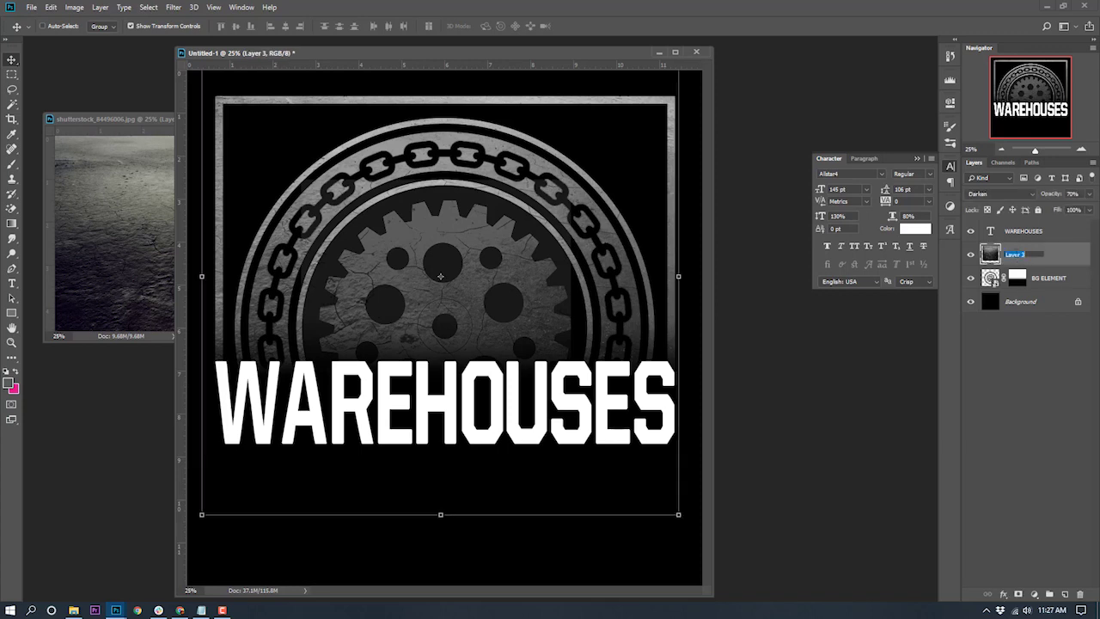
type("Grunge")
key("Return")
- Duplicate the Grunge layer under the default name and place the copy above the WAREHOUSES text layer
right_click(1017, 255)
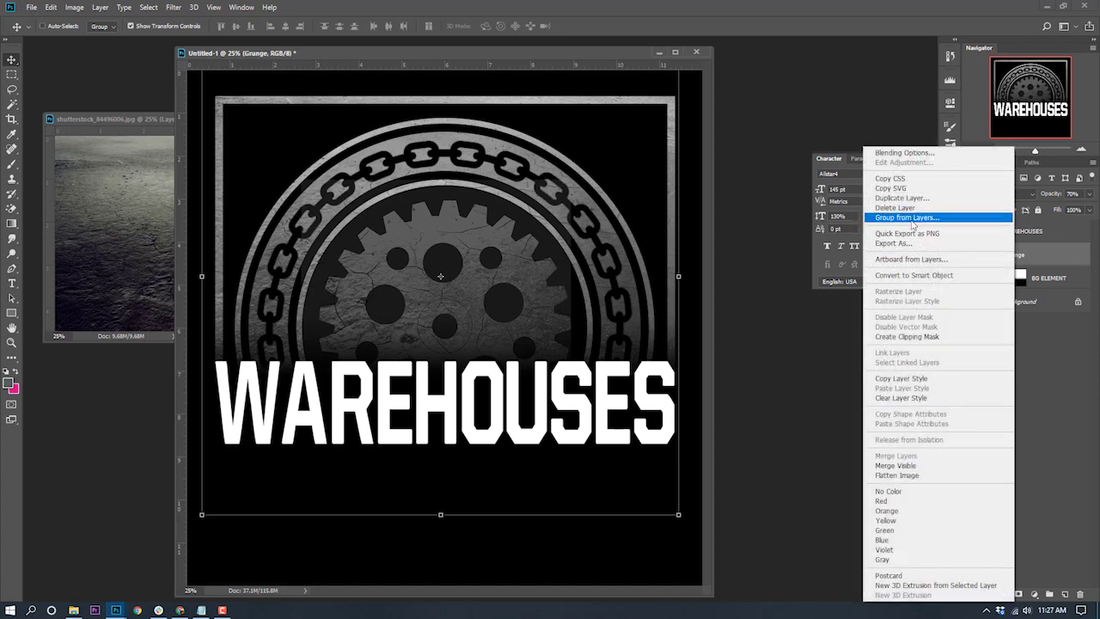
left_click(898, 198)
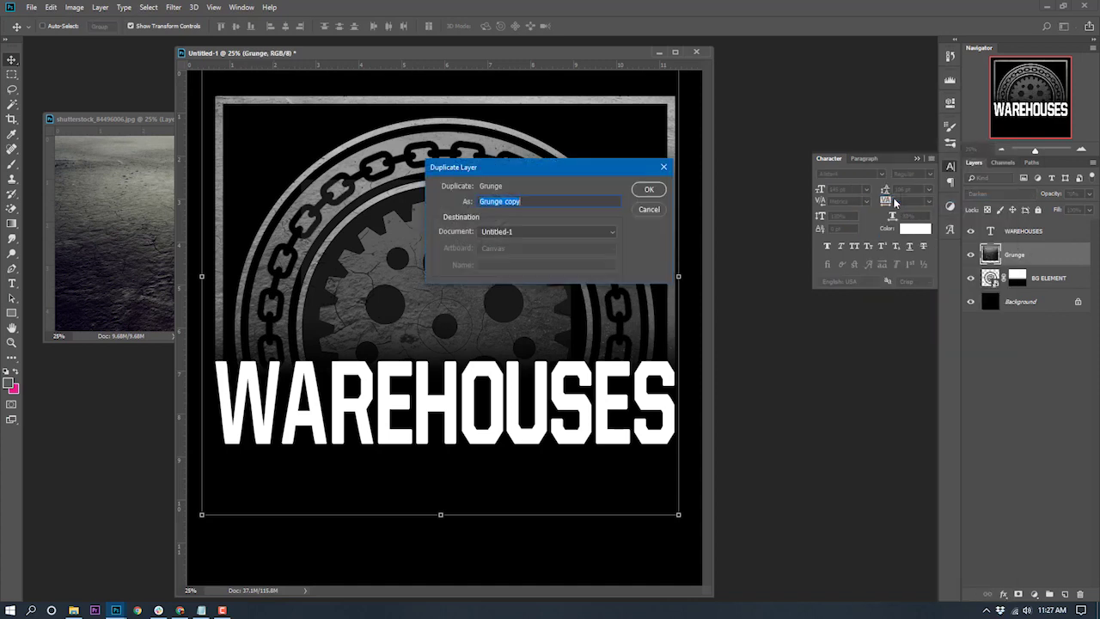
left_click(649, 190)
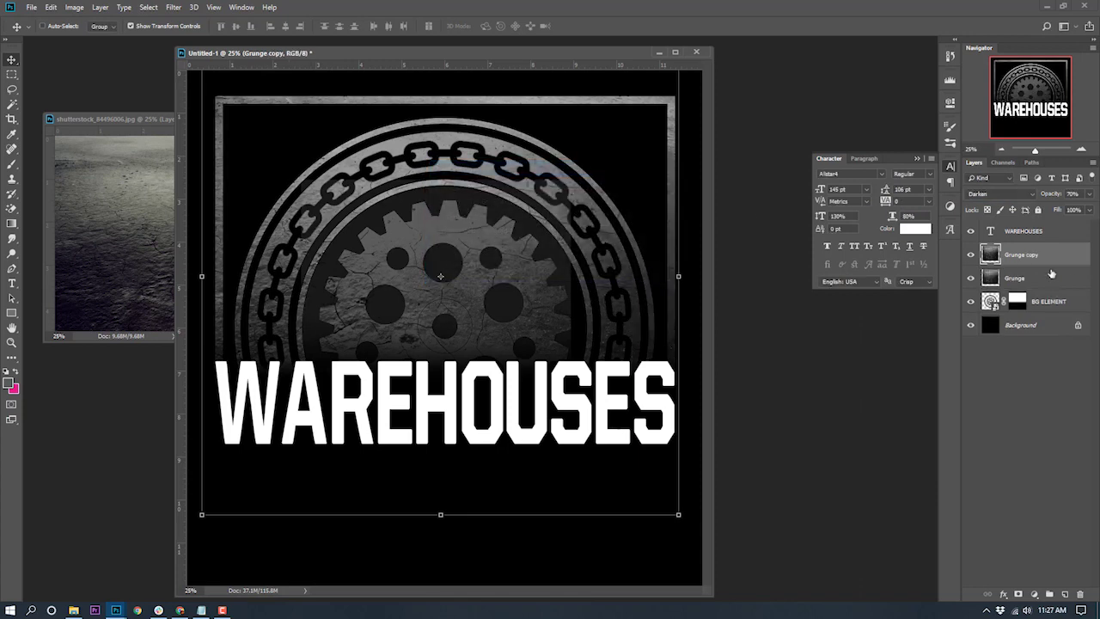
left_click_drag(1022, 261, 1029, 229)
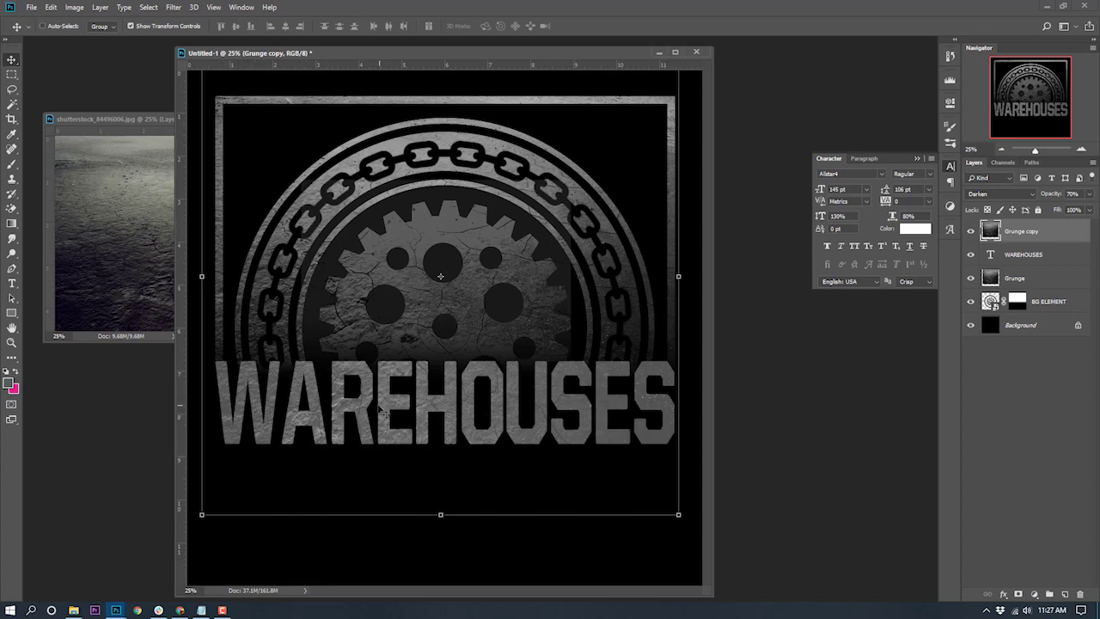
- Clip the Grunge copy layer to the WAREHOUSES text with a clipping mask
left_click(1024, 396)
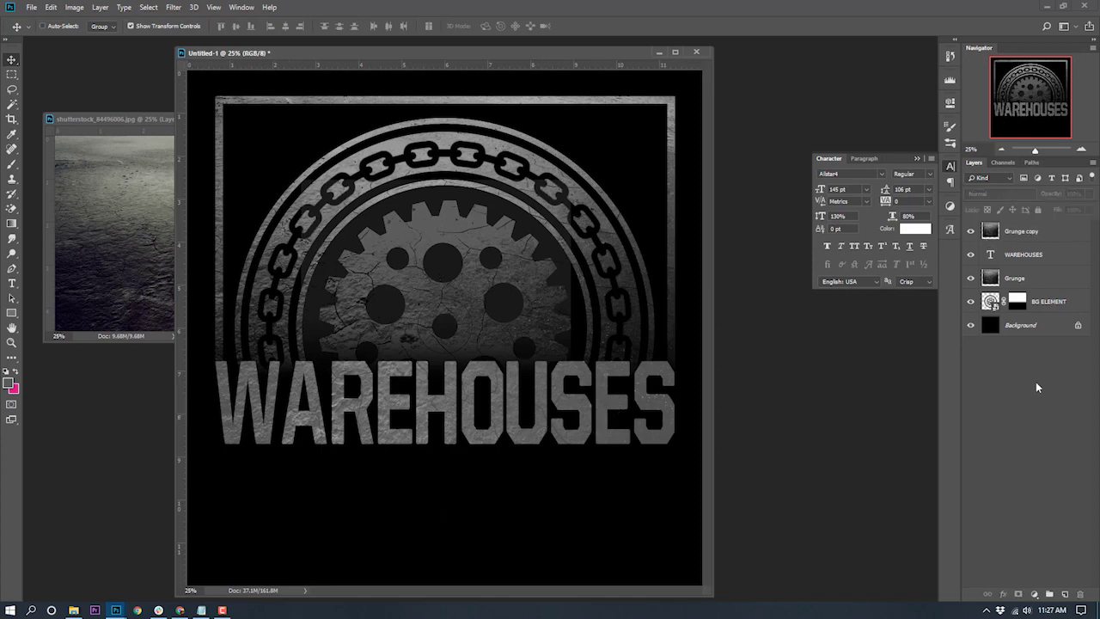
right_click(1021, 238)
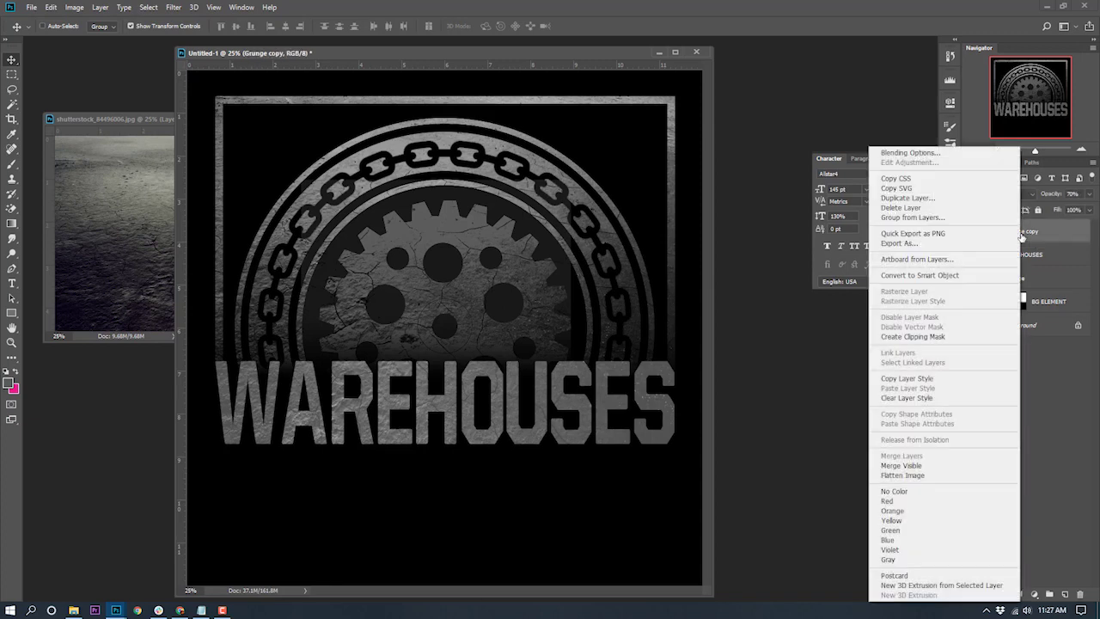
left_click(920, 337)
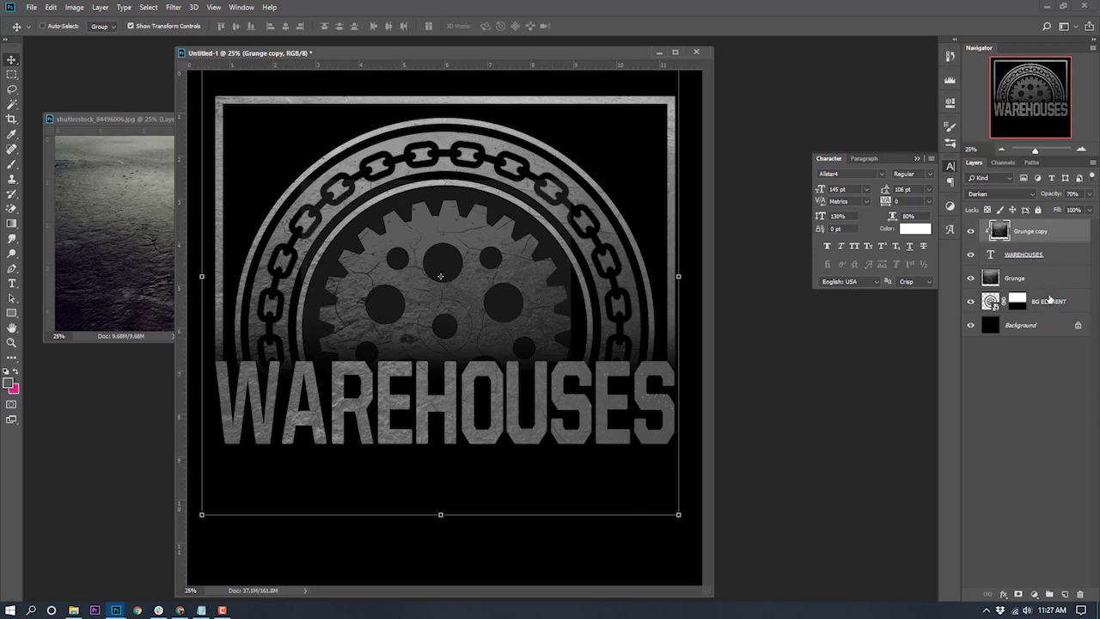
- Shift the Grunge copy texture down over the lettering and scale it to 100.60% width and 84.43% height
left_click_drag(484, 479, 478, 555)
left_click_drag(478, 367, 492, 491)
key("ctrl+t")
left_click_drag(200, 245, 197, 242)
mouse_move(455, 230)
left_mouse_down()
mouse_move(453, 298)
mouse_move(436, 273)
mouse_move(441, 230)
left_mouse_up()
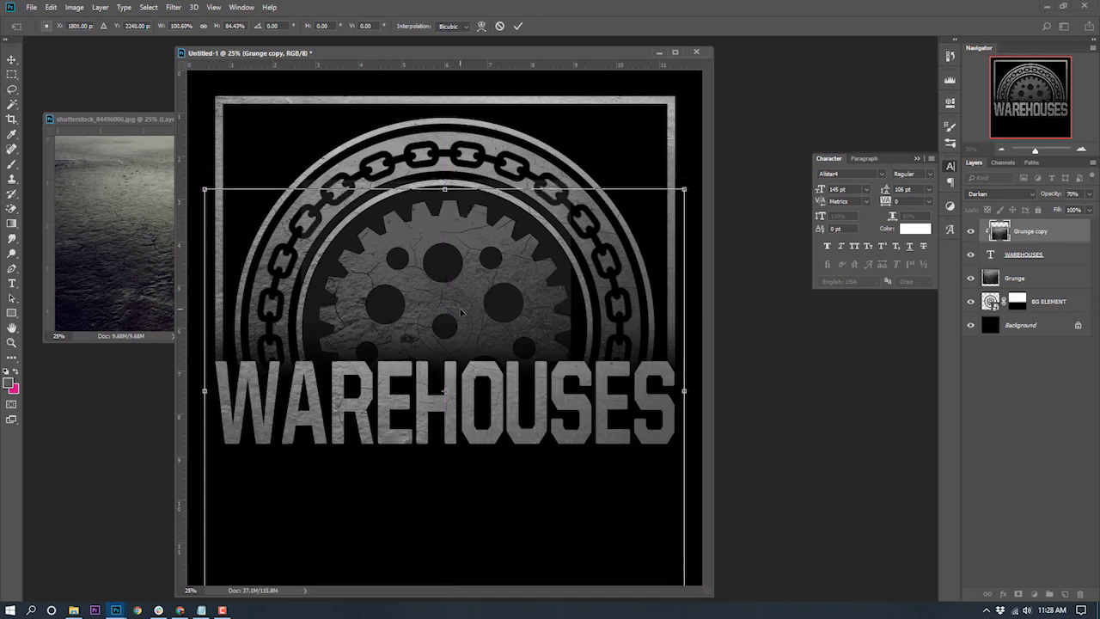
key("Return")
left_click(1026, 376)
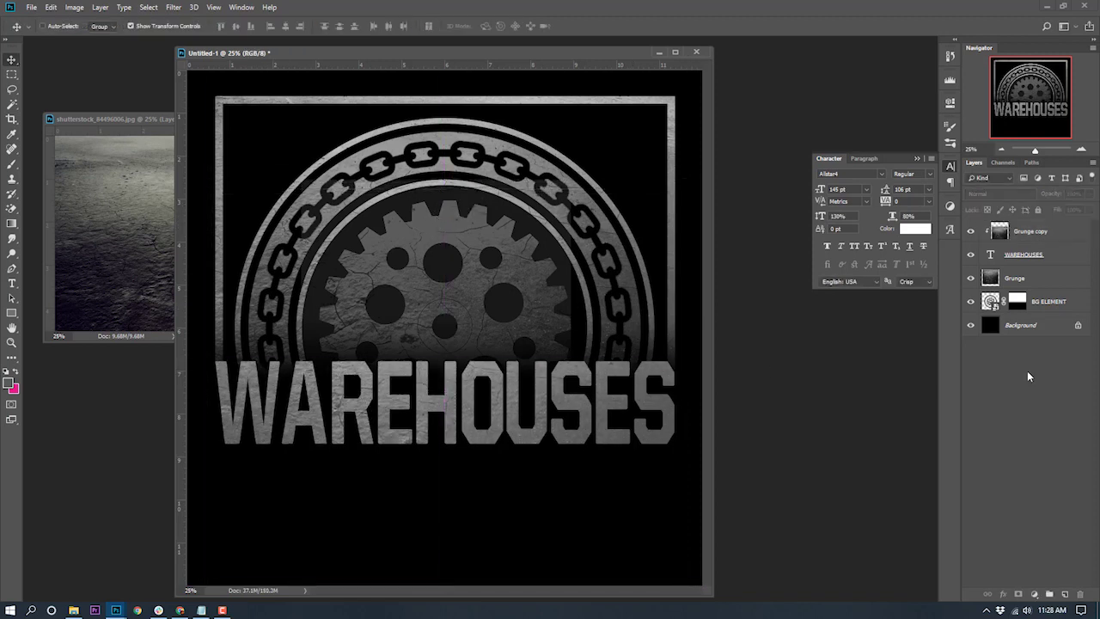
- Set the Grunge copy layer's opacity to 82% and deselect all layers
left_click(1020, 234)
left_click(1089, 195)
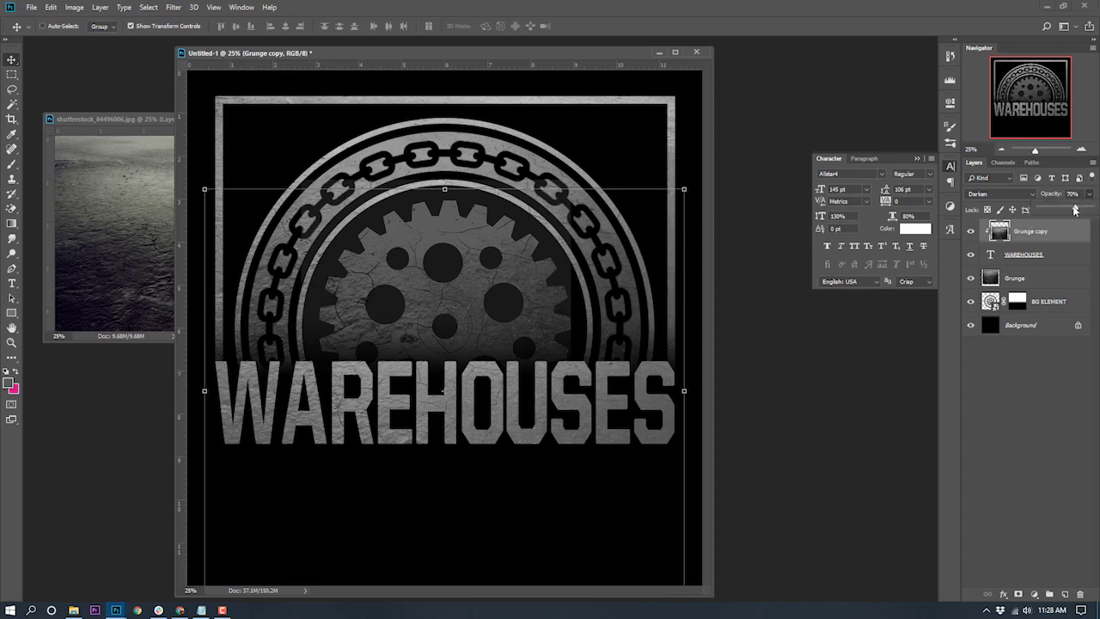
left_click_drag(1076, 211, 1083, 211)
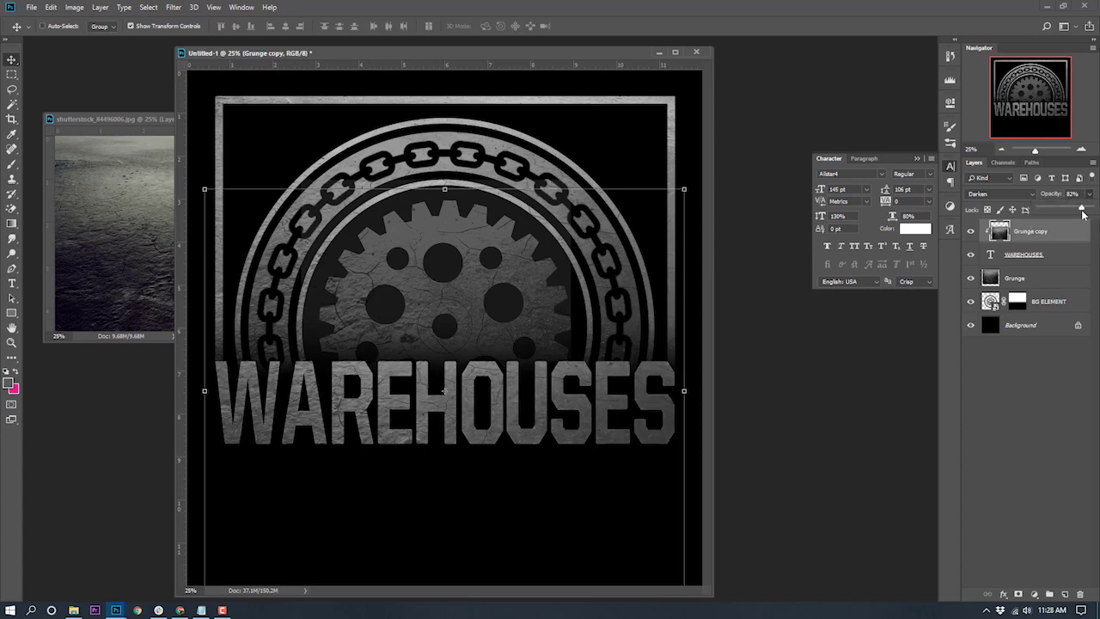
left_click(1027, 391)
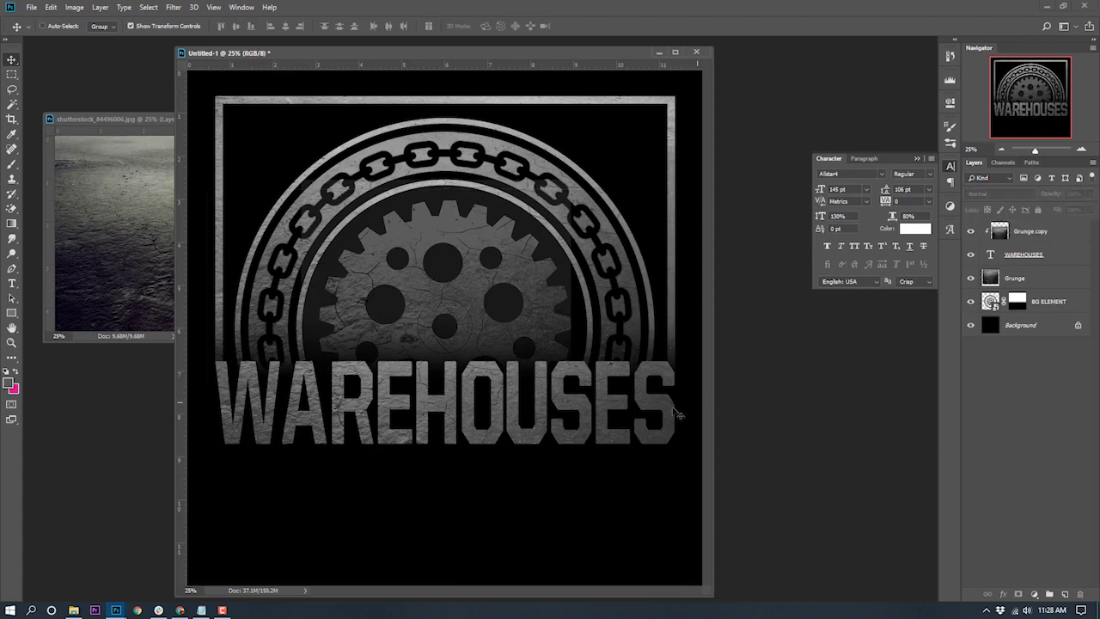
left_click(1036, 232)
left_click(1023, 391)
- Add a layer mask to the WAREHOUSES text and fade the letters' lower edge with a short black-to-white linear gradient
left_click(1056, 257)
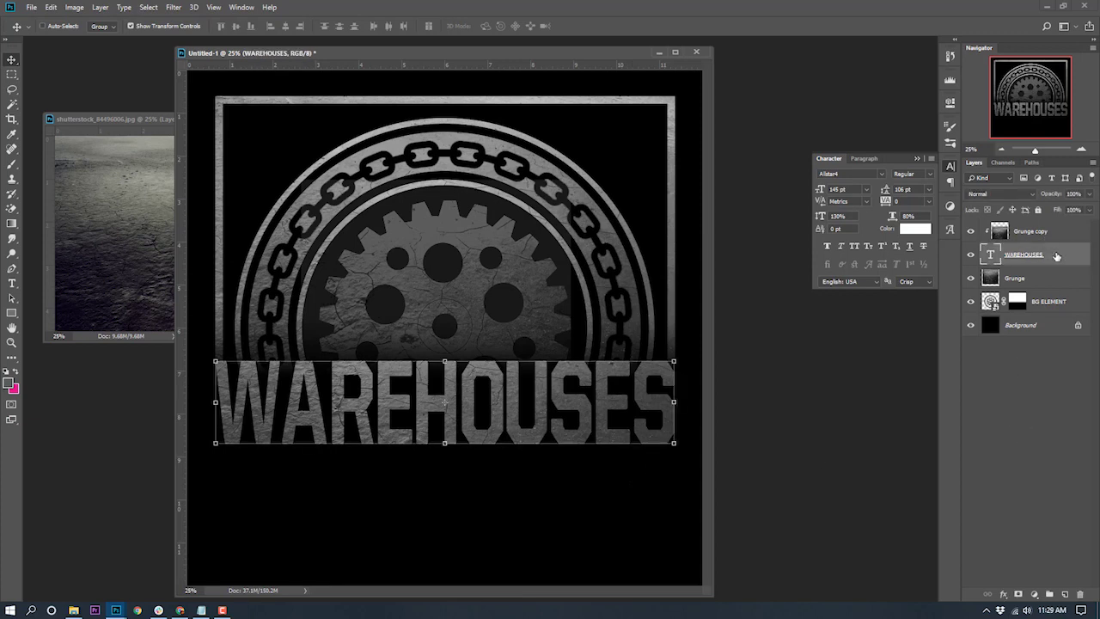
left_click(1018, 593)
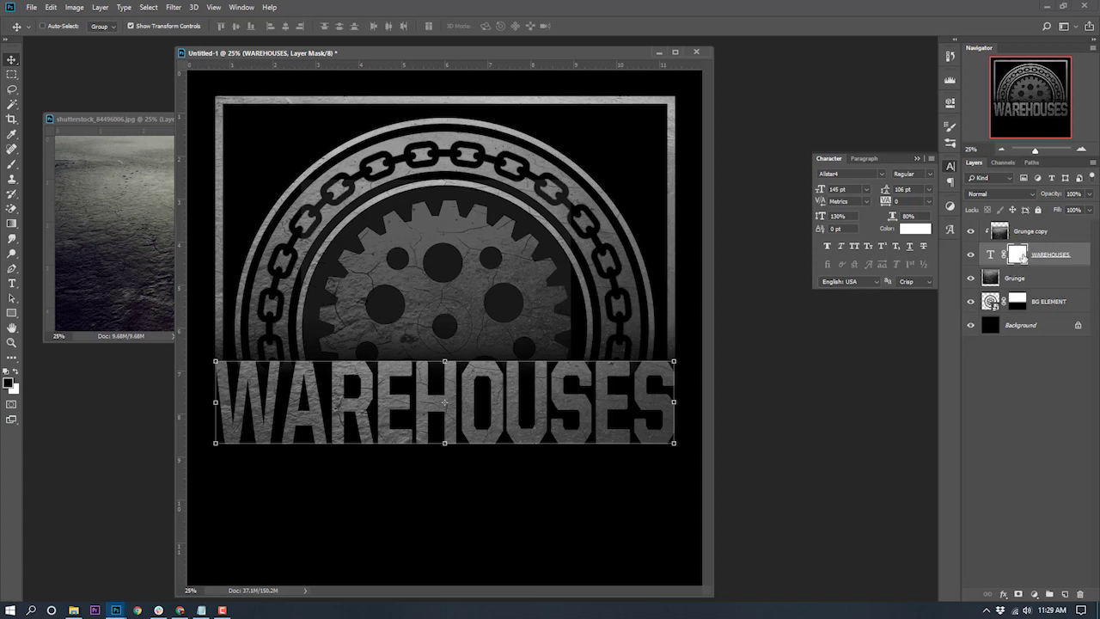
left_click(12, 223)
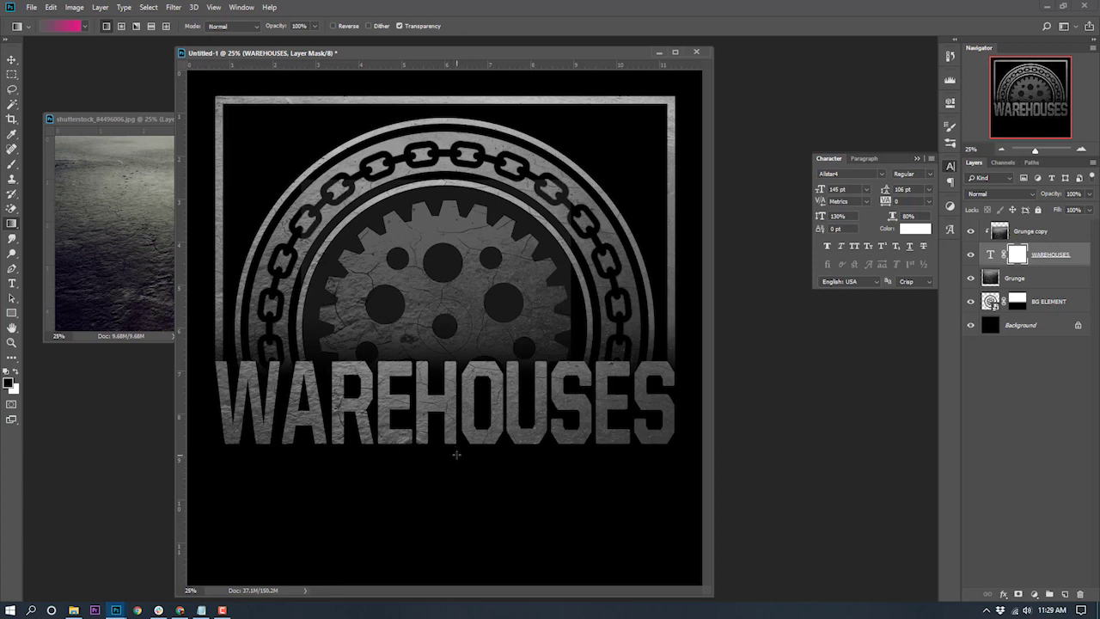
left_click_drag(457, 455, 459, 422)
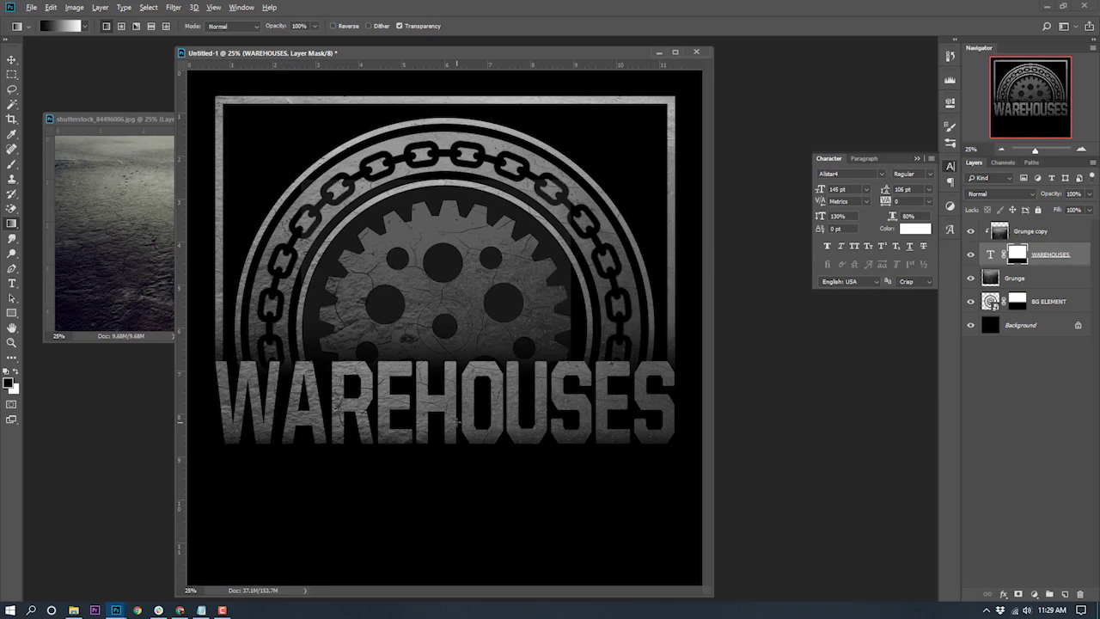
key("ctrl+z")
left_click_drag(456, 417, 456, 454)
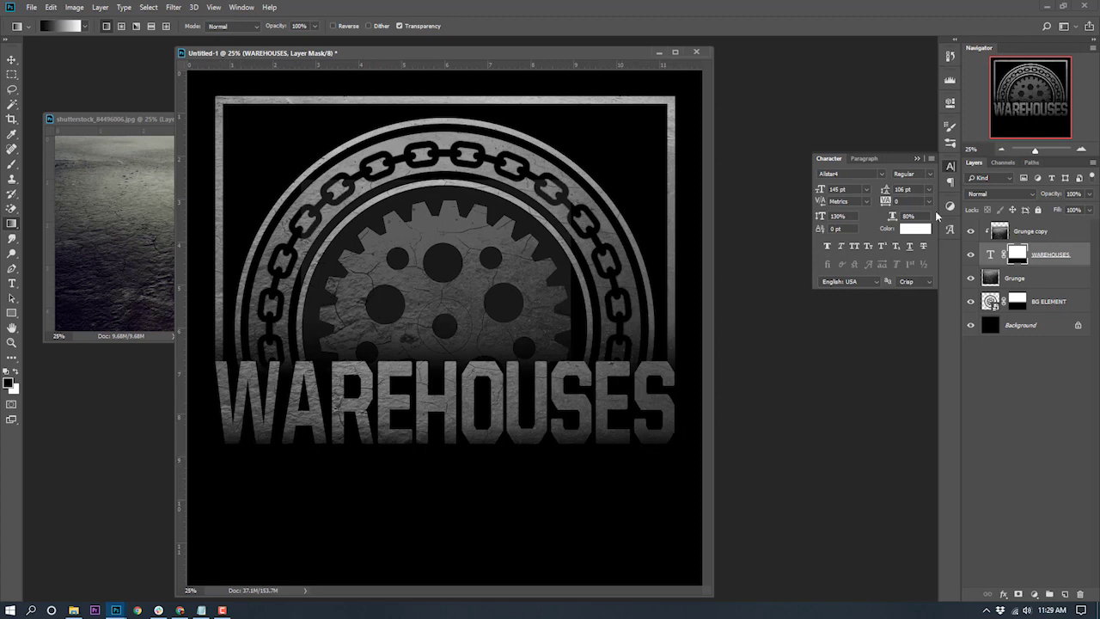
left_click(1001, 149)
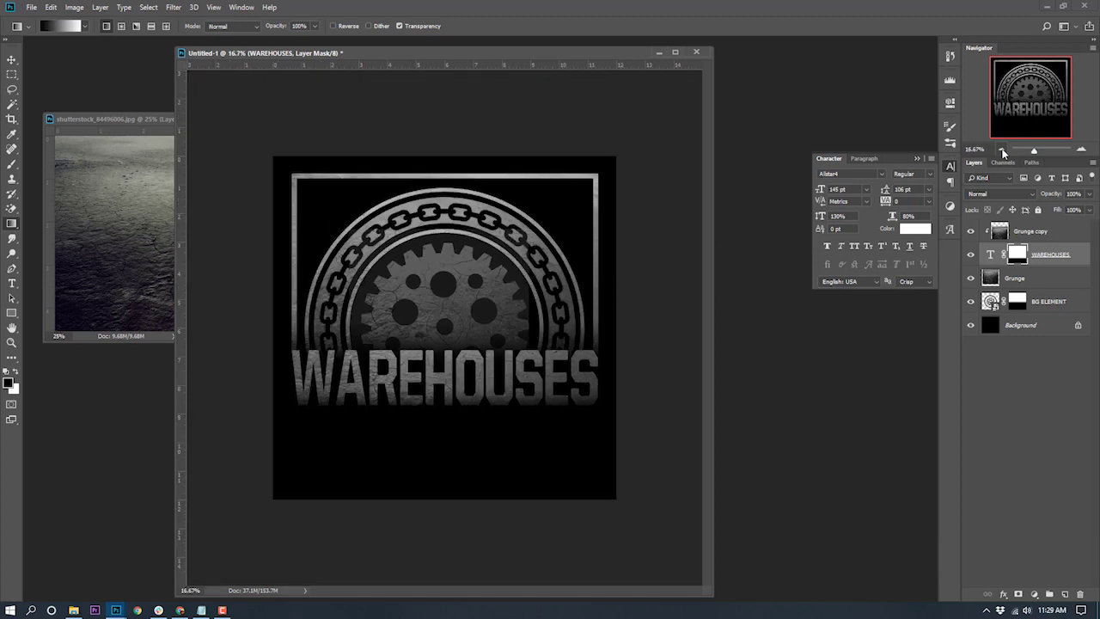
left_click(1025, 464)
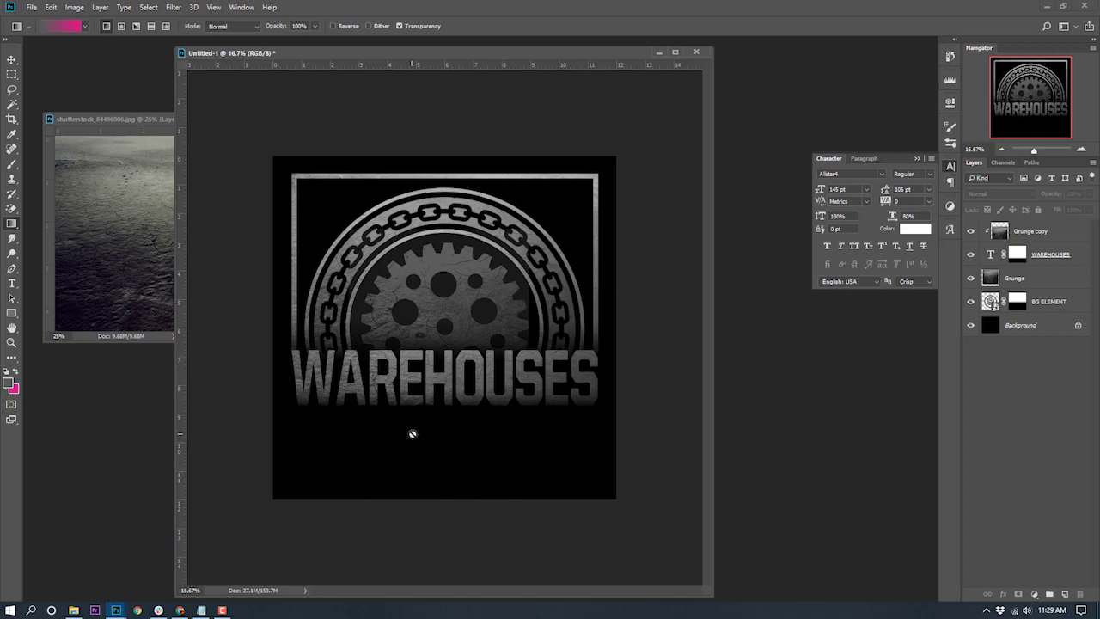
- Nudge the WAREHOUSES text and its clipped Grunge copy slightly upward together
key("v")
left_click(1074, 258)
left_click(1015, 449)
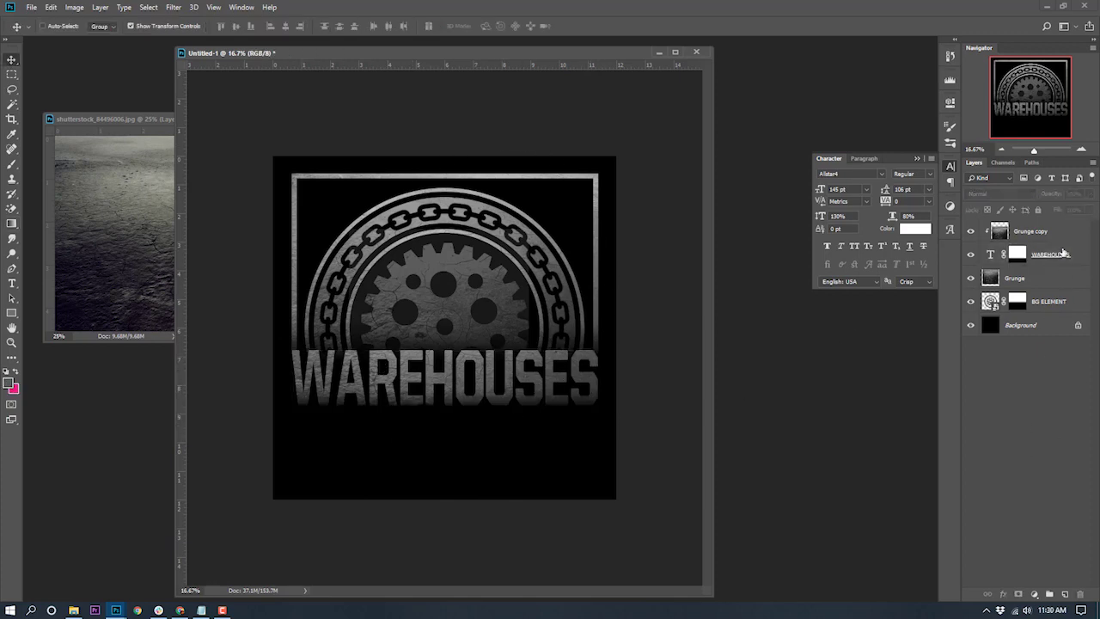
left_click(1042, 234)
left_click(1078, 256, "shift")
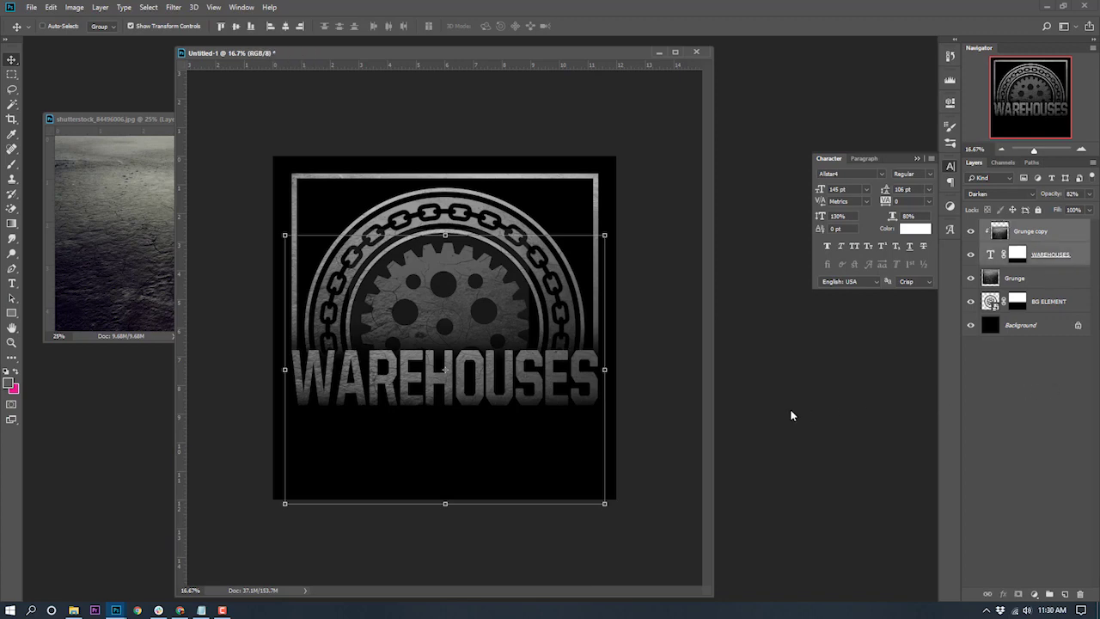
key("shift+Up")
key("shift+Up")
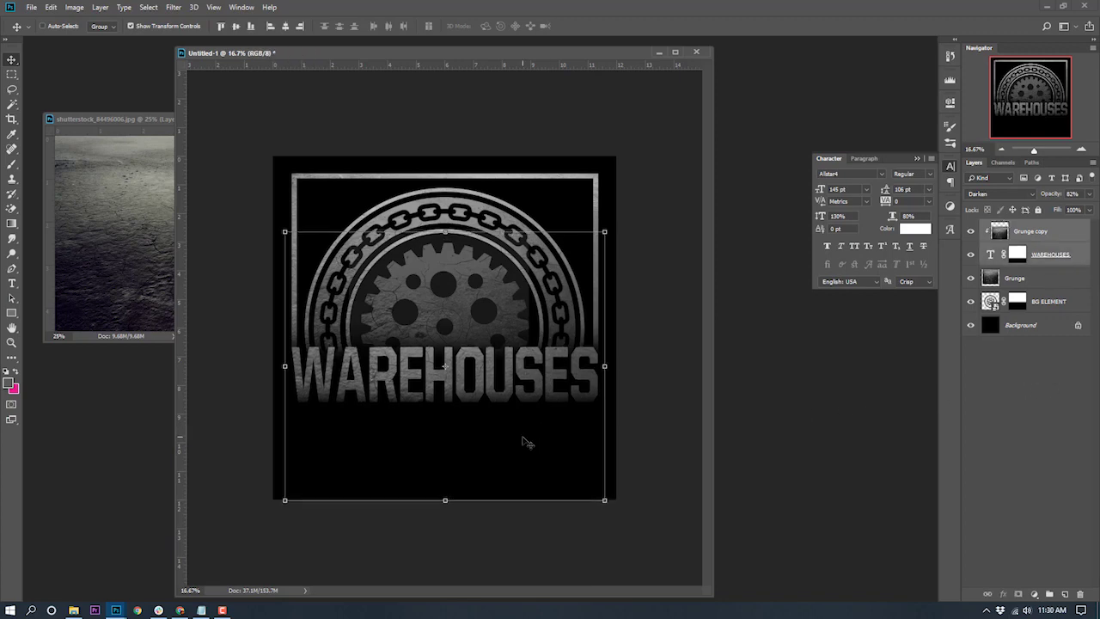
- Raise the WAREHOUSES text and its clipped Grunge copy further over the emblem's faded lower edge, and deselect all layers
key("shift+Up")
key("shift+Up")
key("shift+Up")
key("shift+Up")
key("shift+Up")
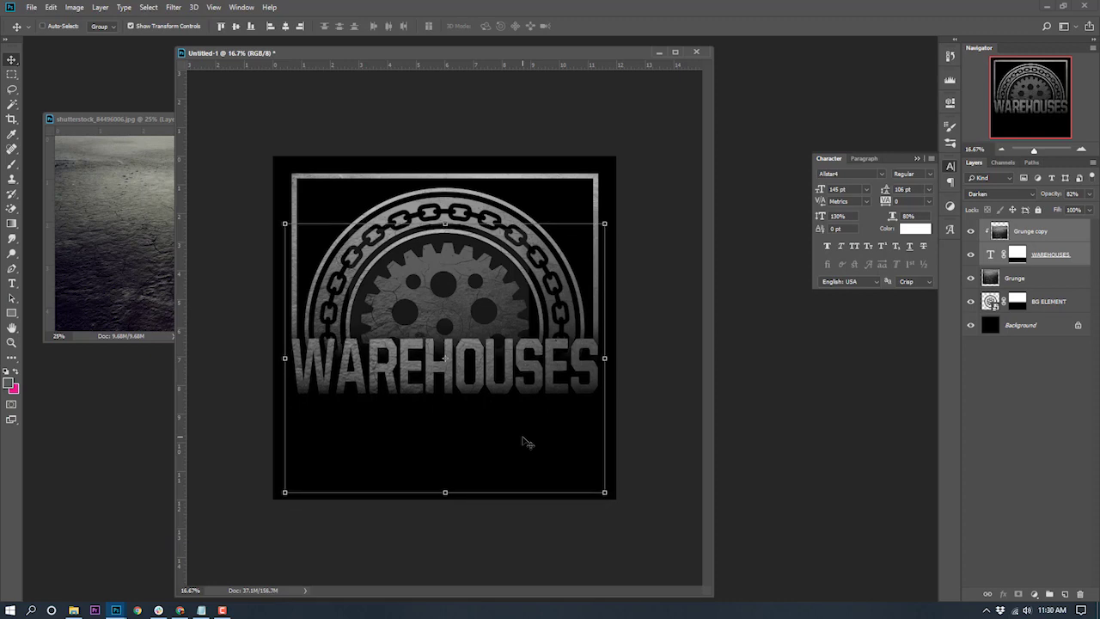
key("shift+Up")
key("shift+Up")
key("shift+Up")
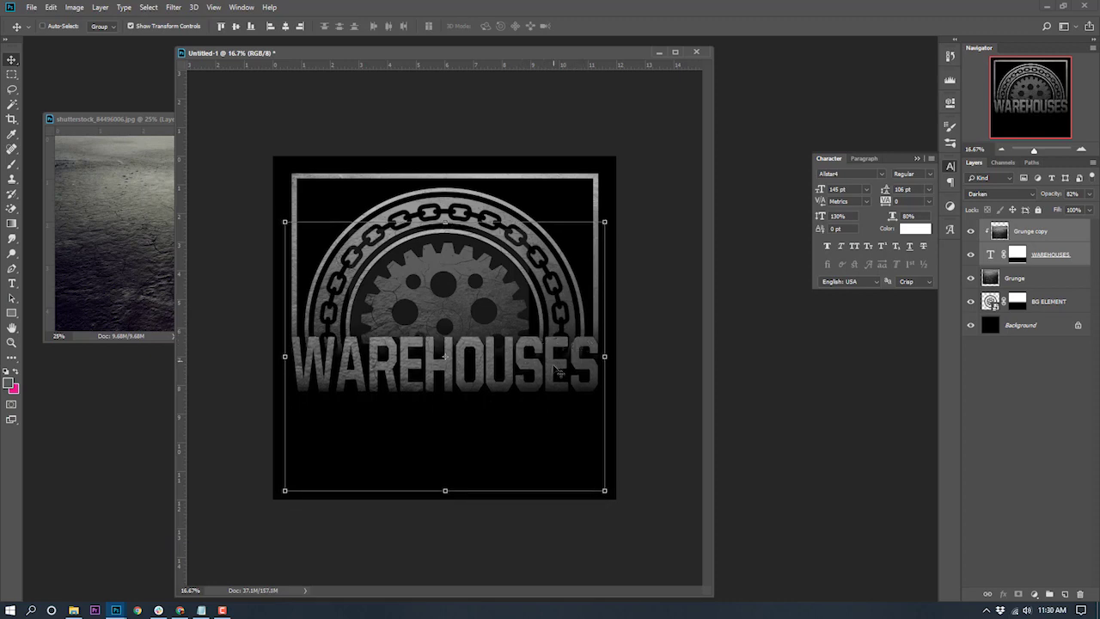
left_click(1033, 397)
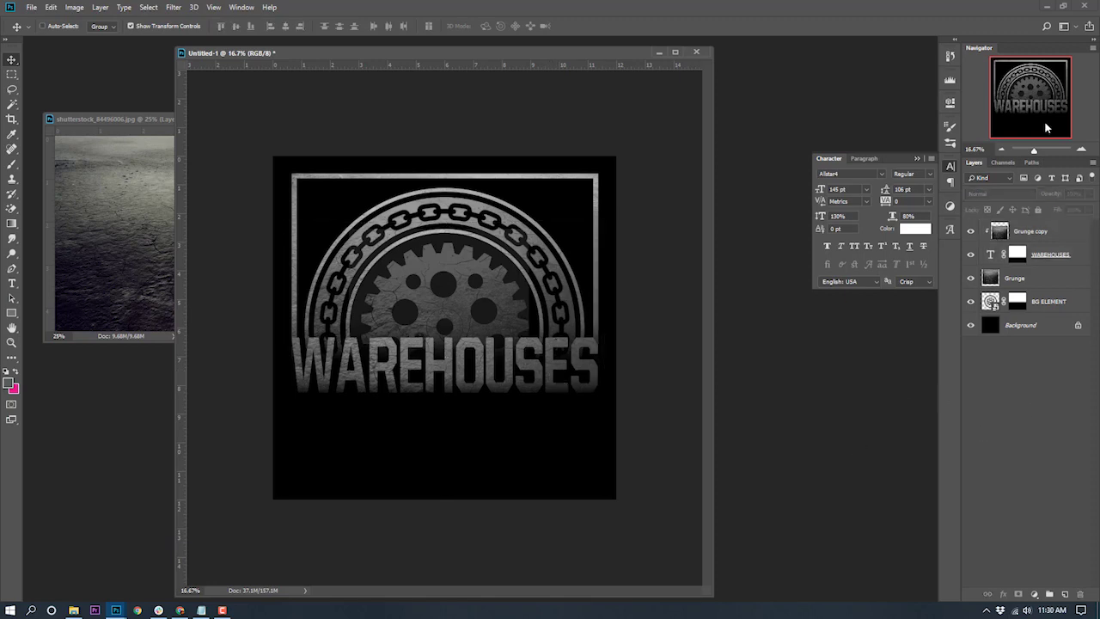
left_click(1080, 149)
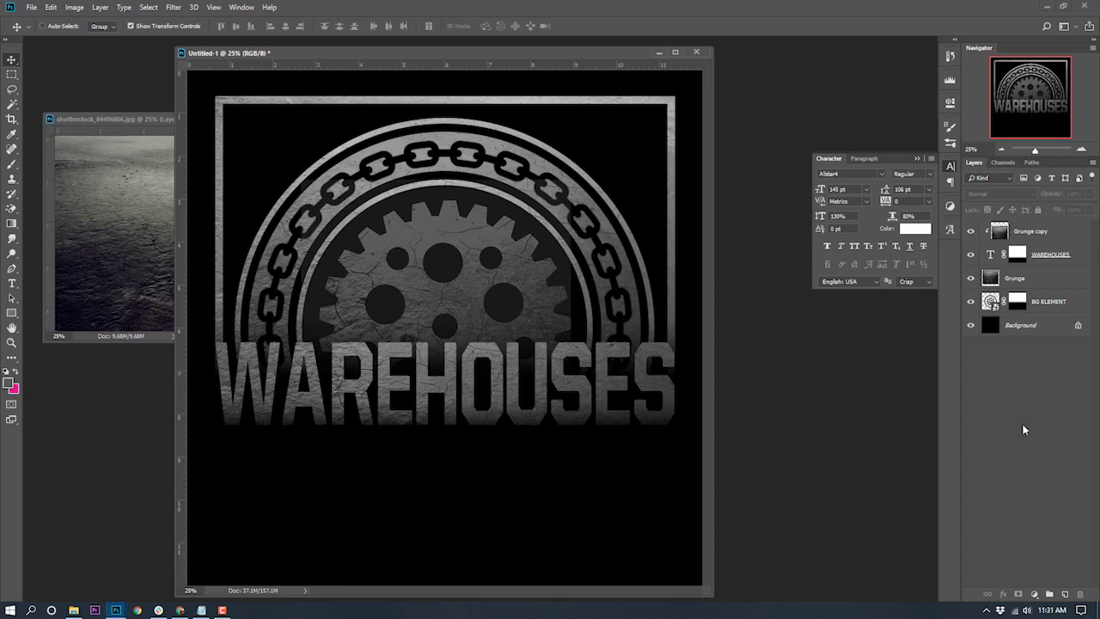
- Step the document back to the state with plain white WAREHOUSES text and the full, unfaded emblem under Layer 3
key("shift+Down")
key("shift+Down")
key("shift+Down")
key("shift+Down")
key("shift+Down")
key("shift+Down")
key("shift+Down")
key("shift+Down")
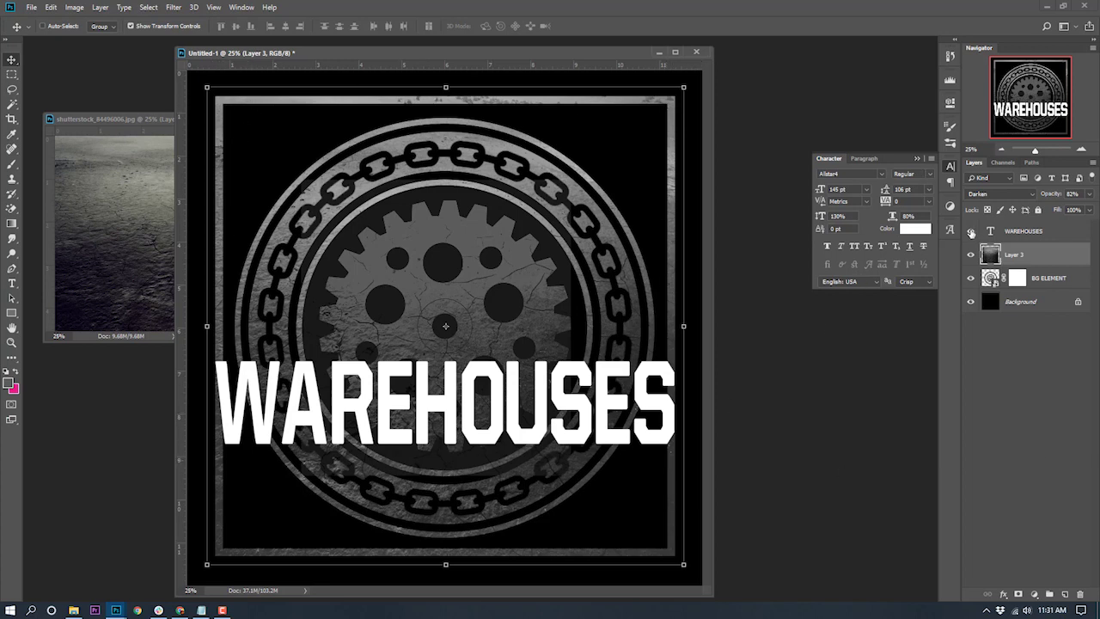
- Hide the WAREHOUSES text and duplicate the Layer 3 texture within the same document
left_click(972, 231)
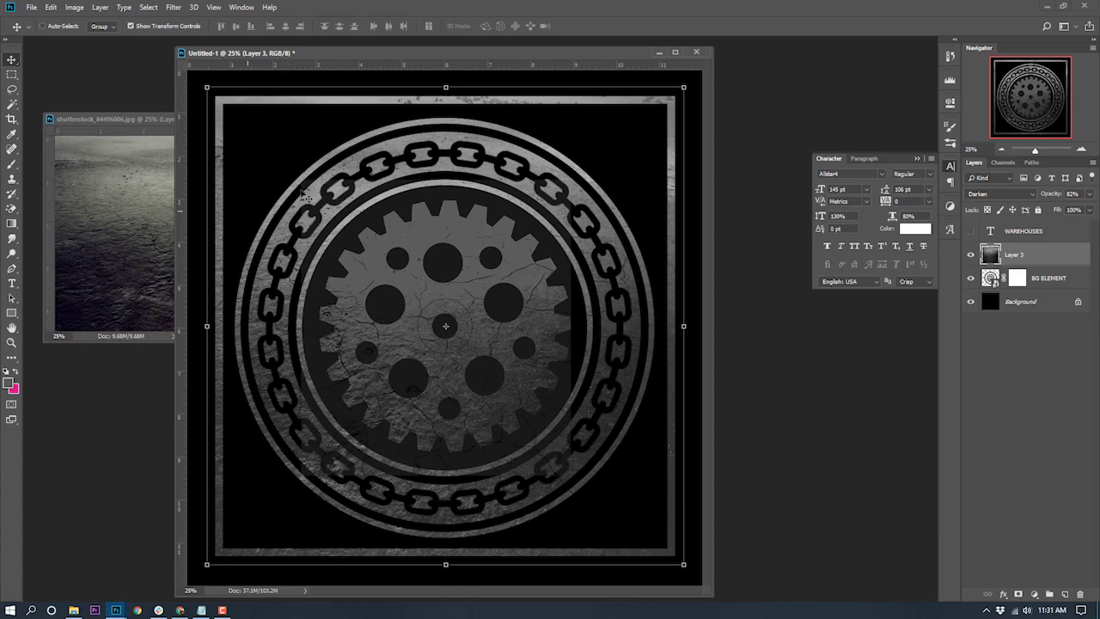
right_click(1021, 256)
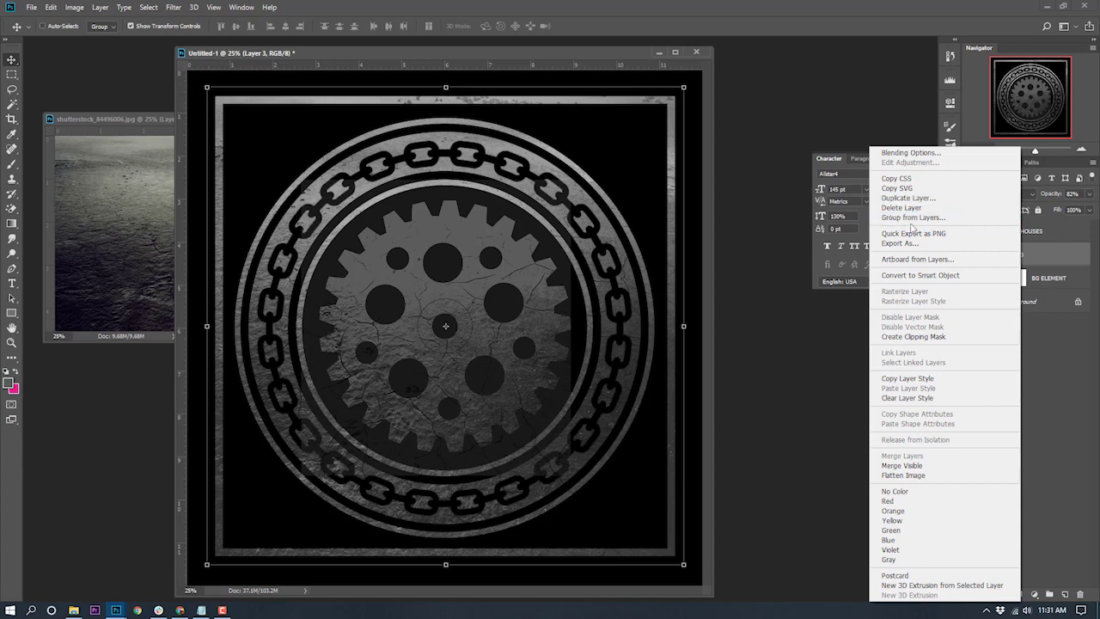
left_click(907, 198)
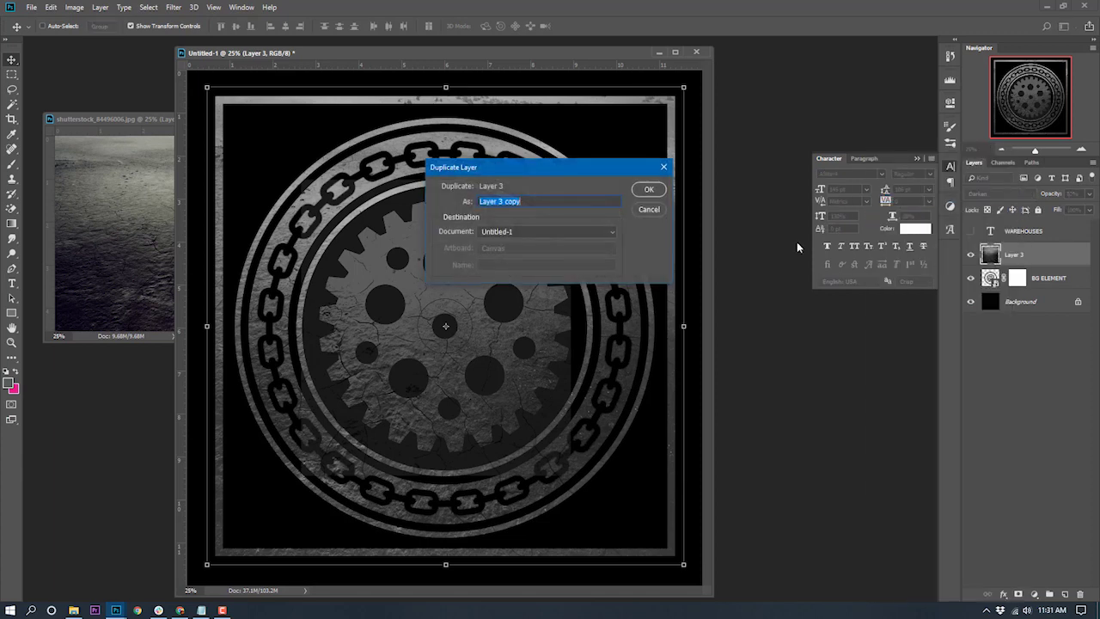
left_click(655, 189)
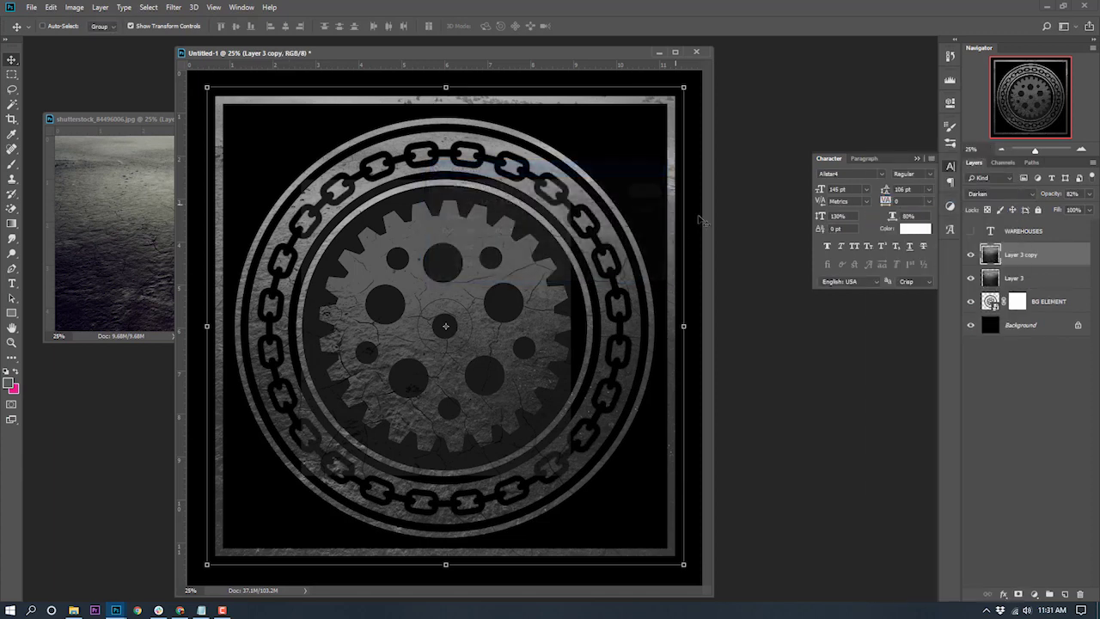
- Rename the original texture layer as Grunge and its duplicate as Grunge2, leaving no layer selected
double_click(1015, 277)
type("GRunge")
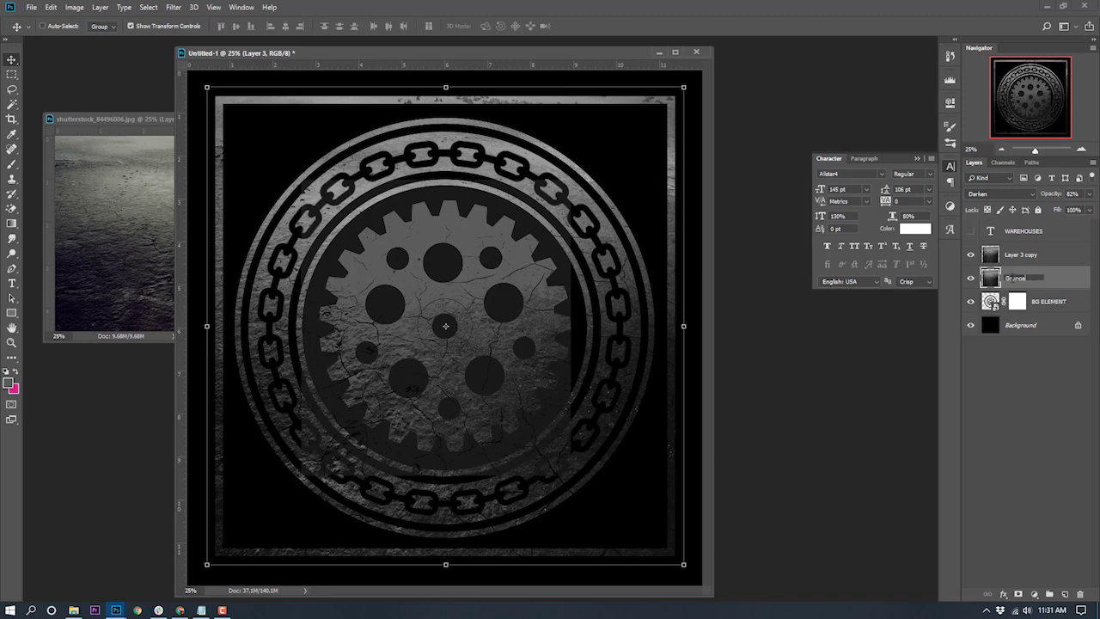
key("Return")
double_click(1020, 255)
type("Grunge")
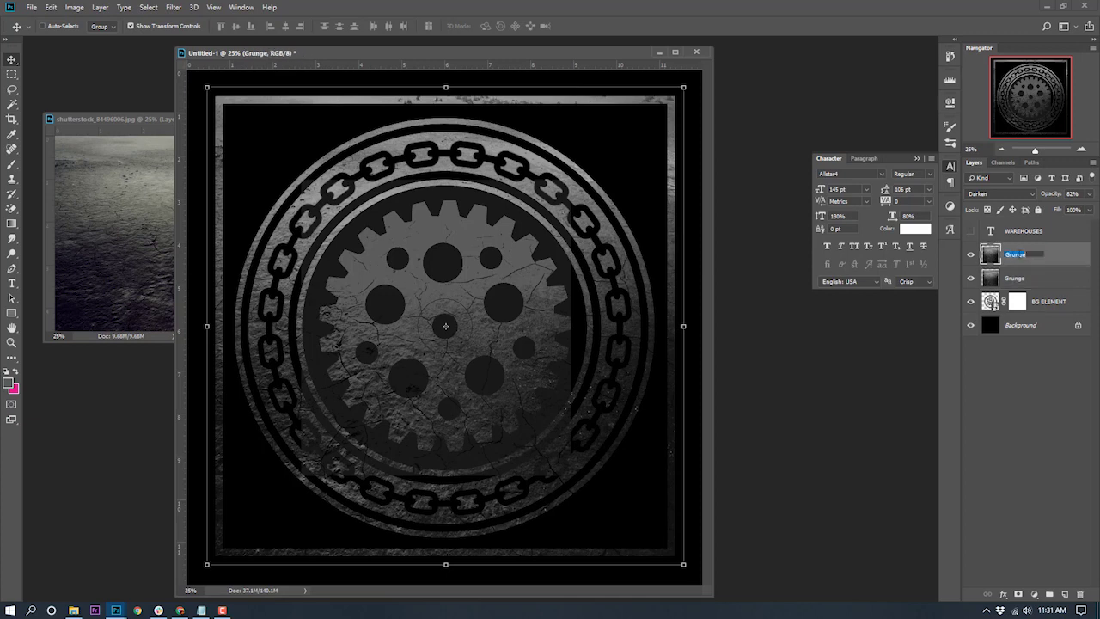
type("2")
left_click(1020, 362)
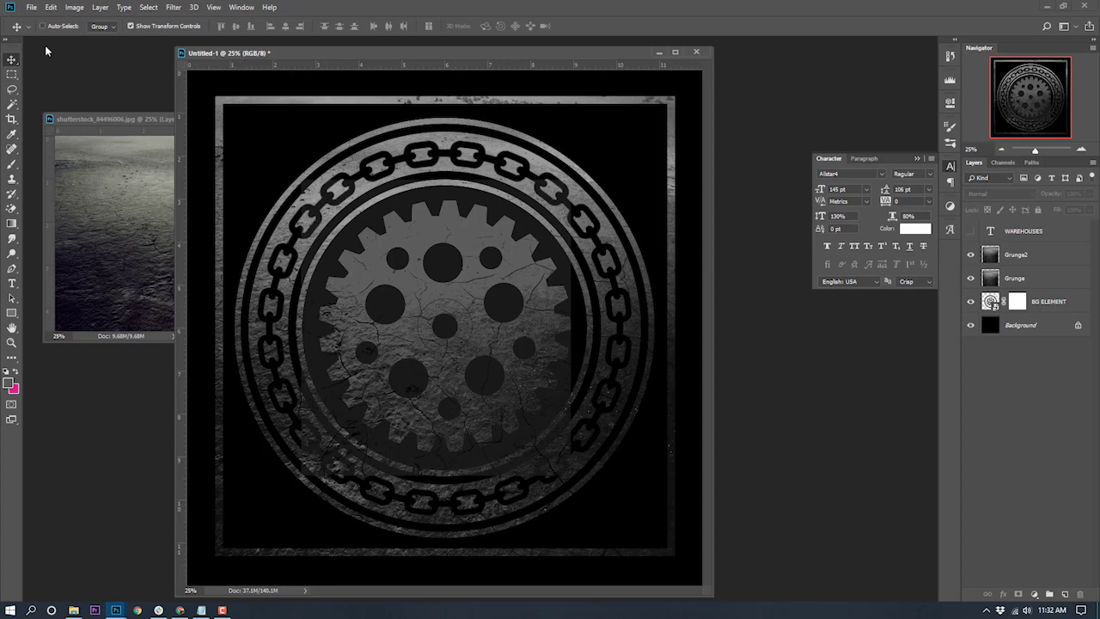
- Rotate the Grunge2 texture by 180° and move it up to about X 1800 px, Y 1240 px
left_click(1031, 262)
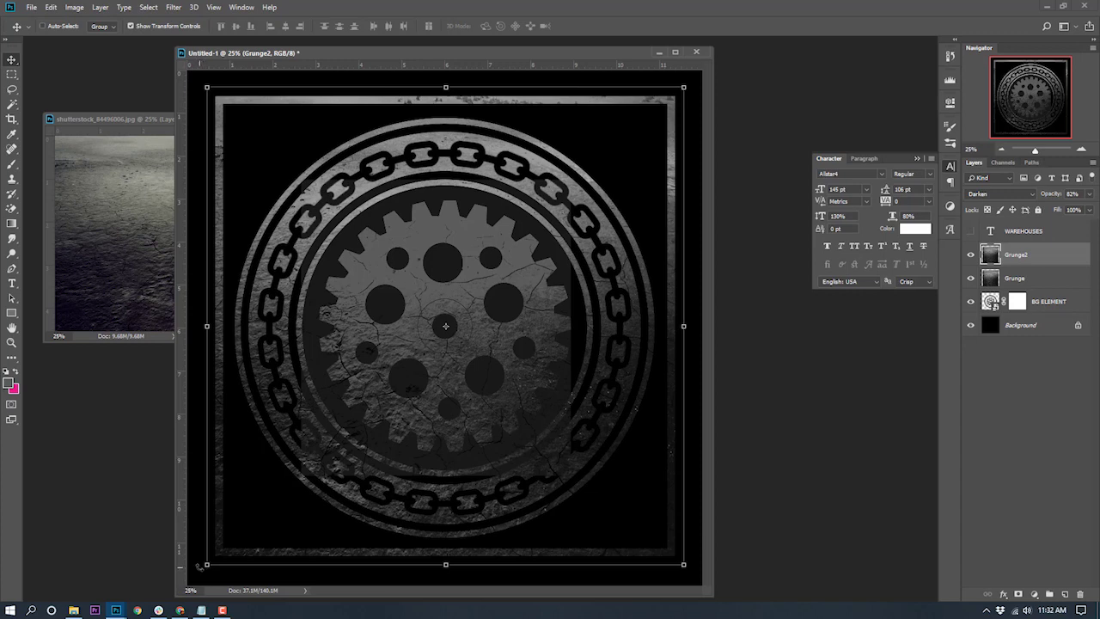
left_click_drag(201, 566, 563, 227)
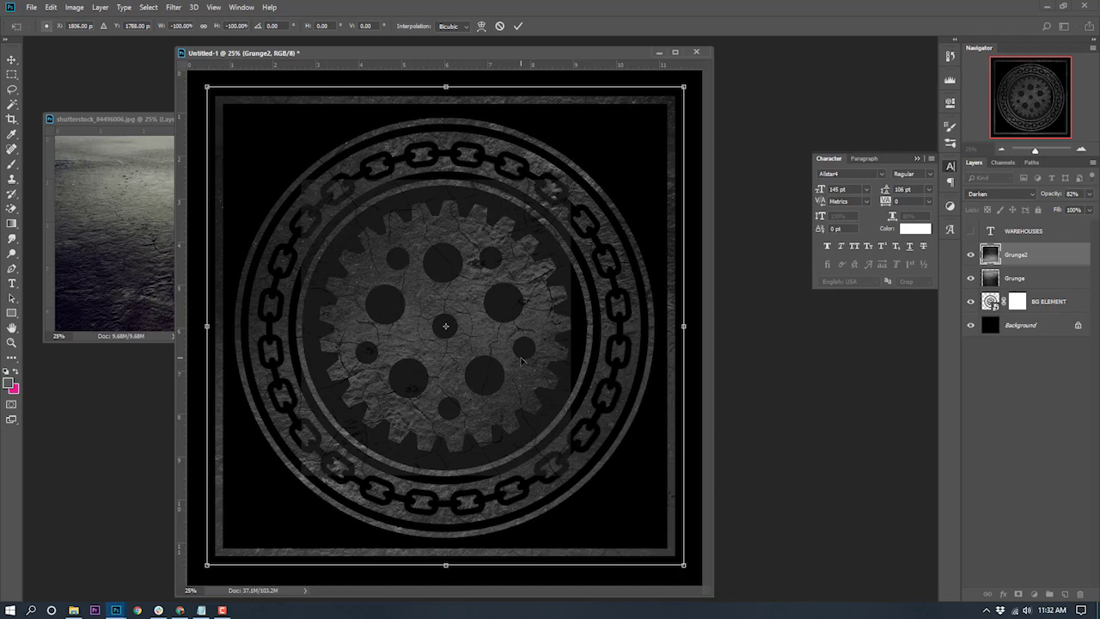
left_click_drag(521, 362, 519, 283)
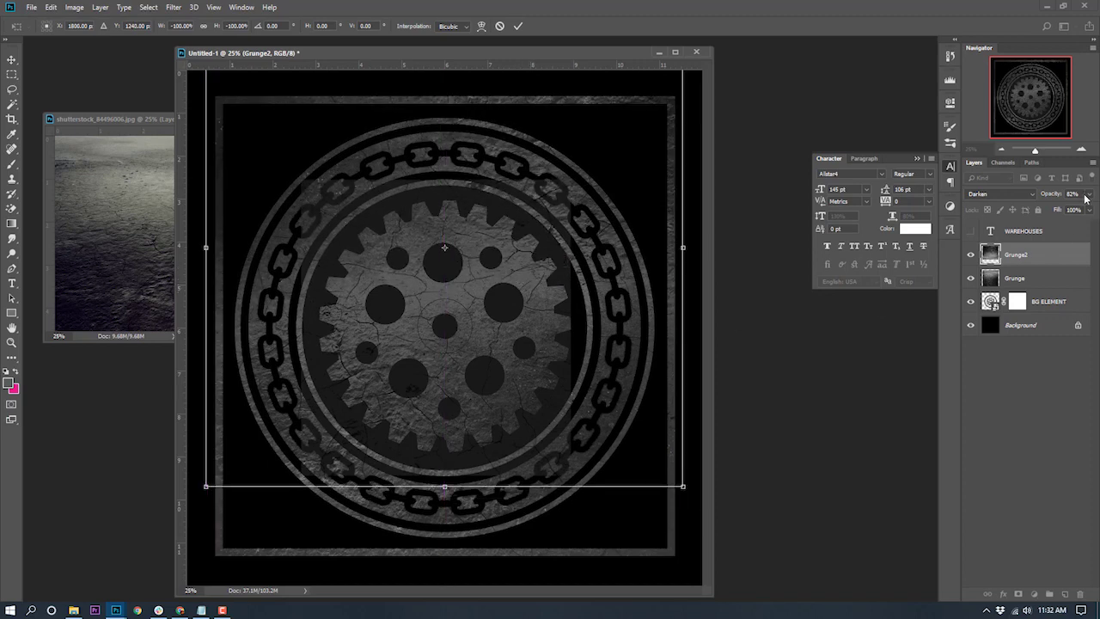
- Set the Grunge2 layer's opacity to 67% and commit its transform
left_click(1087, 195)
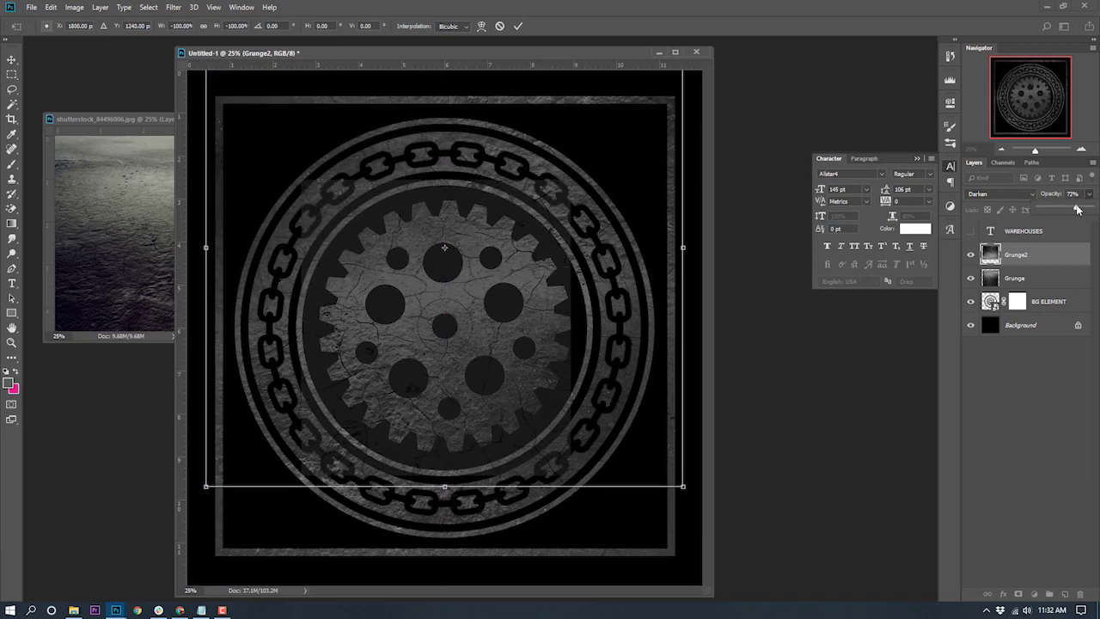
left_click_drag(1079, 210, 1073, 209)
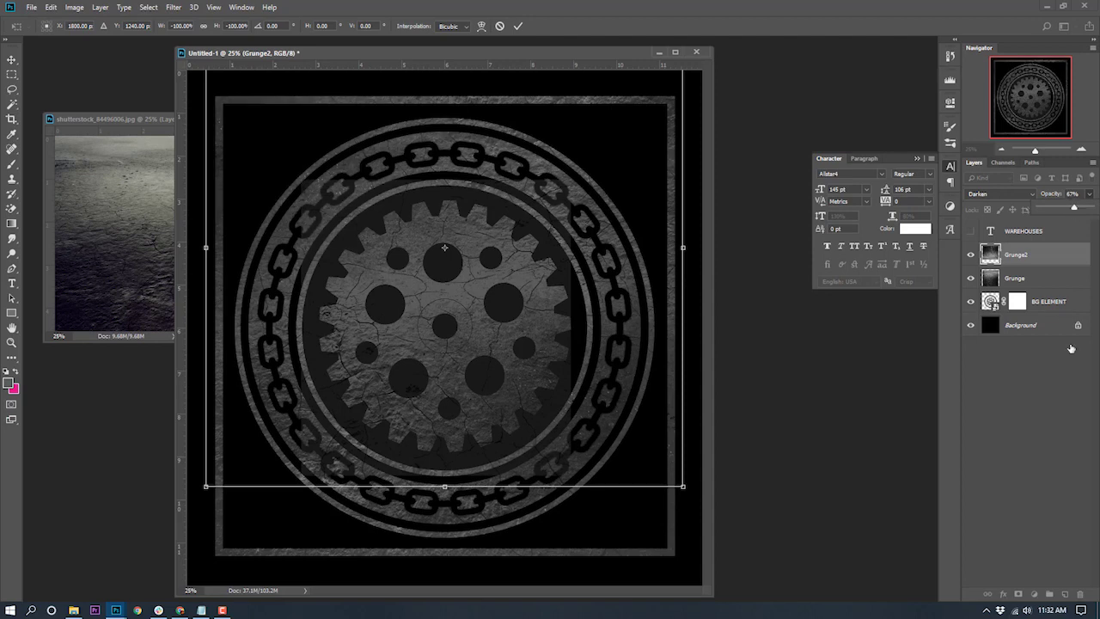
left_click(1034, 423)
key("Return")
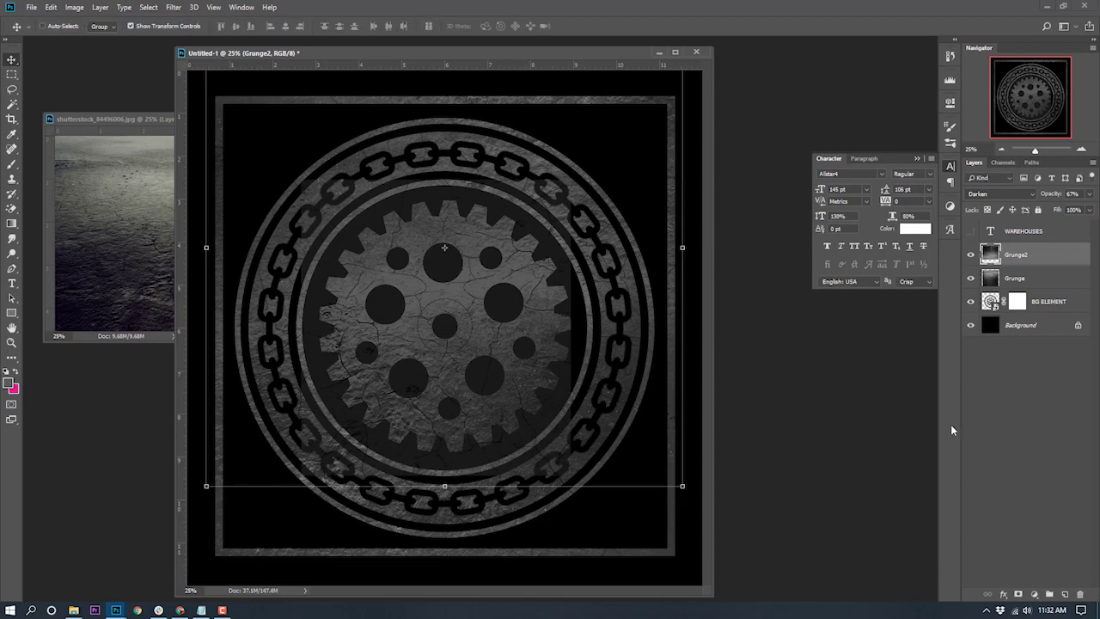
- Set the Grunge layer's opacity to 75% and deselect all layers
left_click(1079, 394)
left_click(1035, 284)
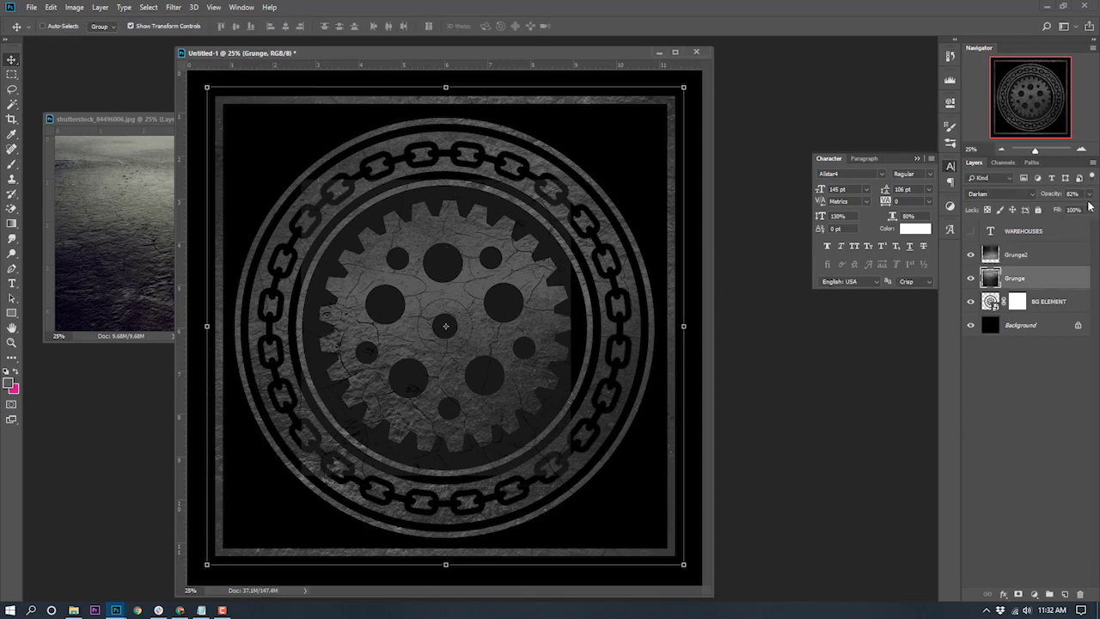
left_click(1089, 195)
left_click_drag(1083, 211, 1080, 211)
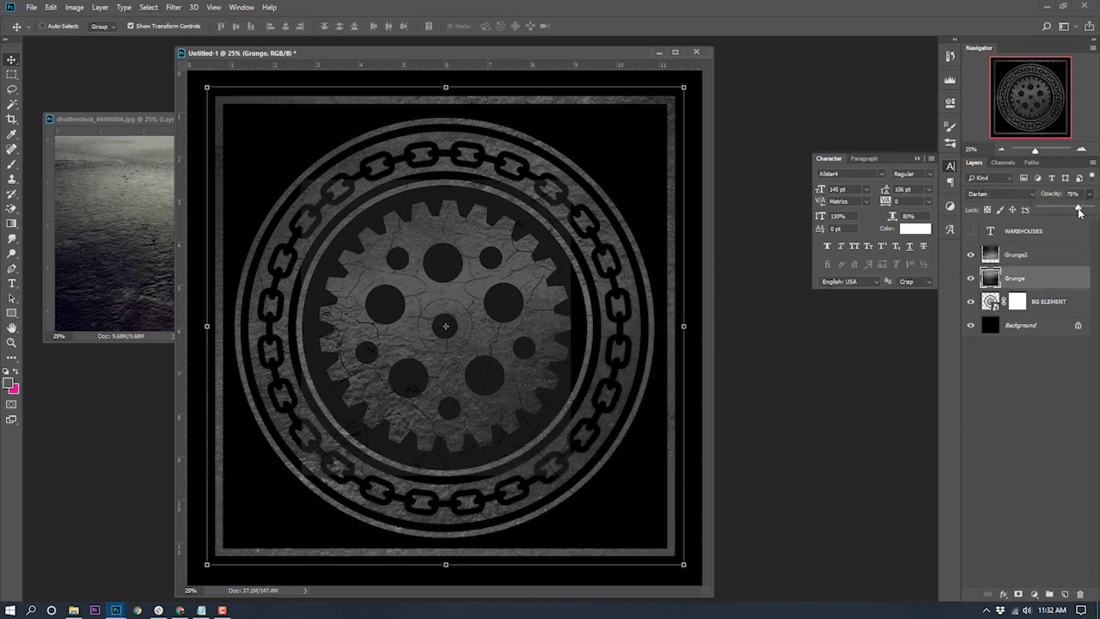
left_click(1039, 352)
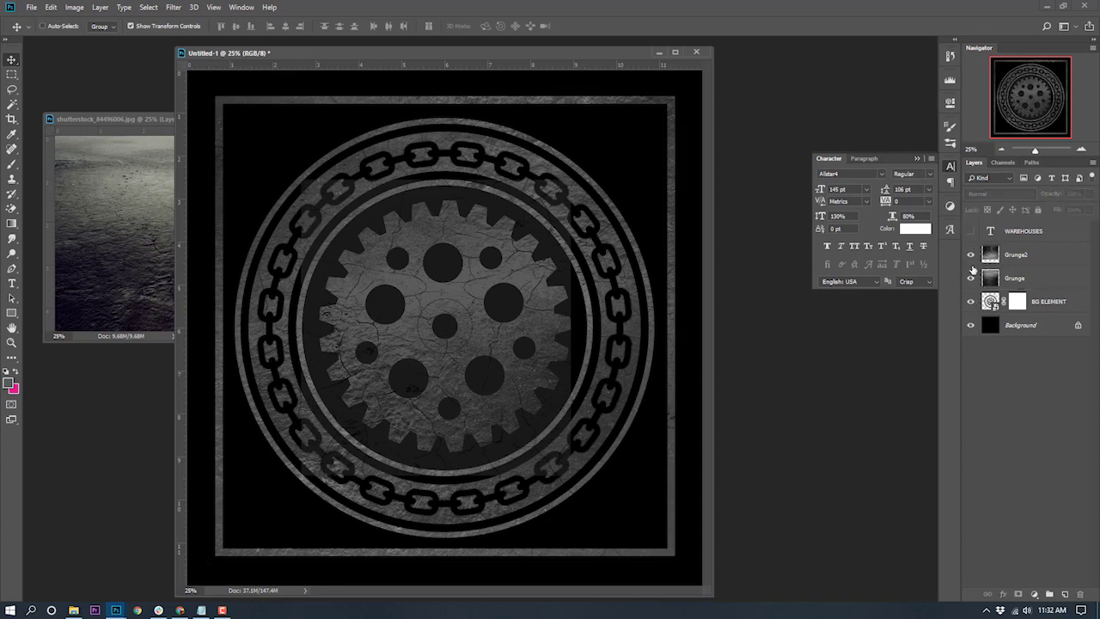
- Toggle the Grunge and Grunge2 layers off and back on to compare the emblem with and without its texture
left_click_drag(971, 279, 972, 258)
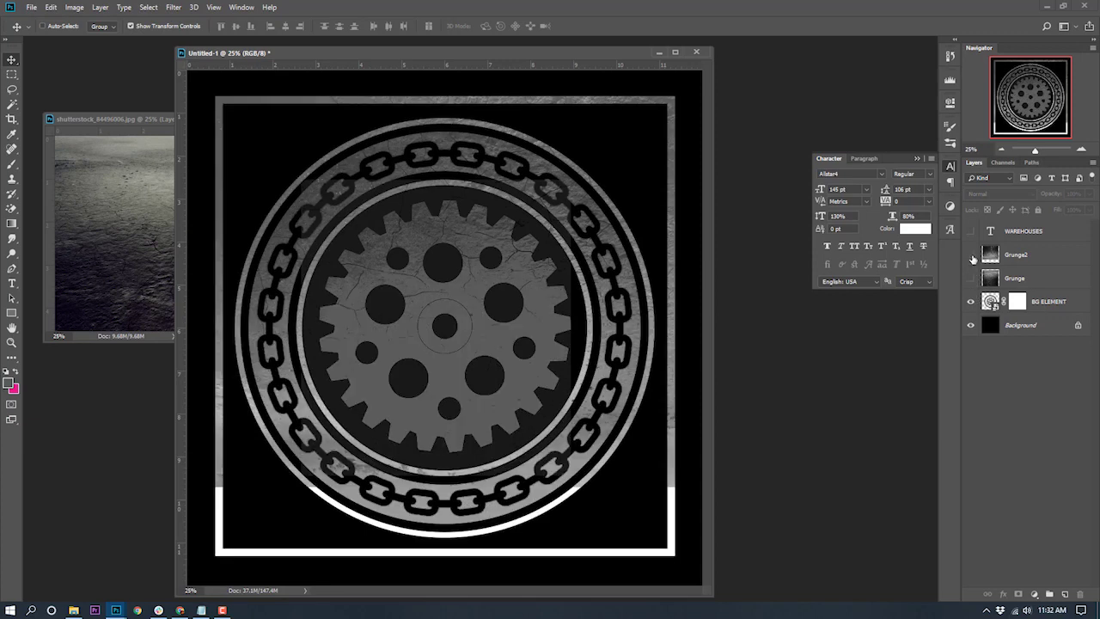
left_click(971, 255)
left_click(971, 278)
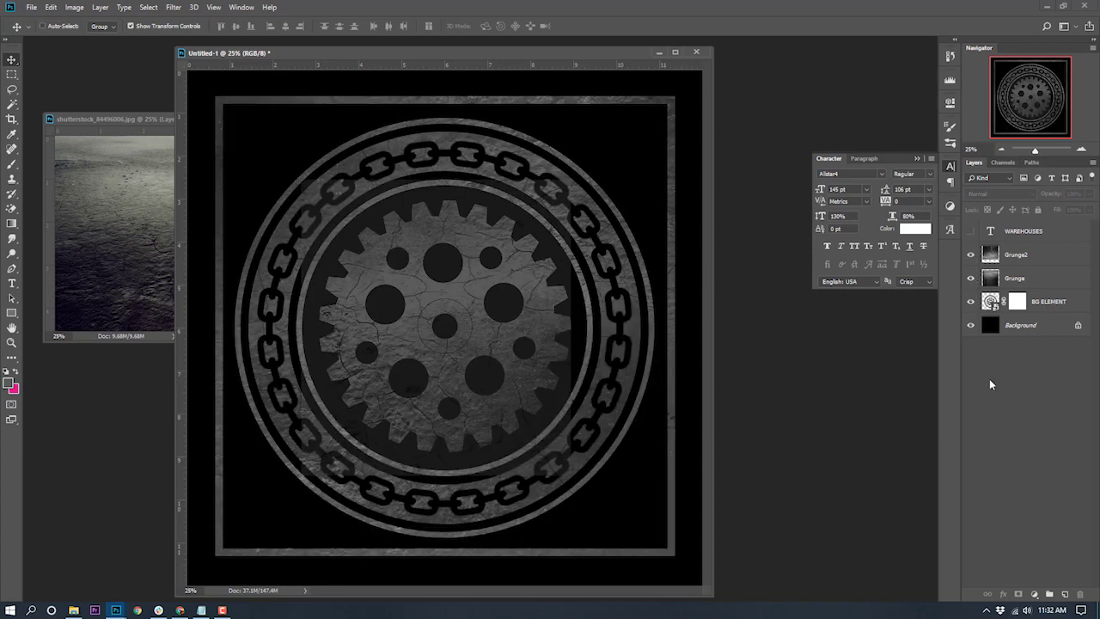
- Show the WAREHOUSES text again and move it up about 1.9 in across the emblem's middle
left_click(971, 231)
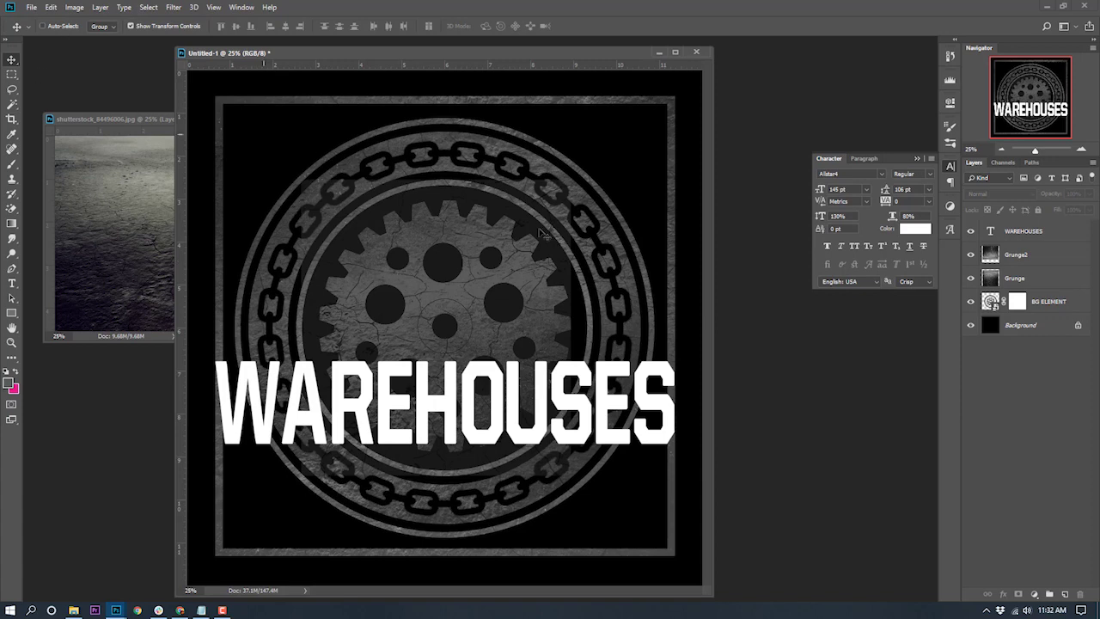
left_click(1048, 232)
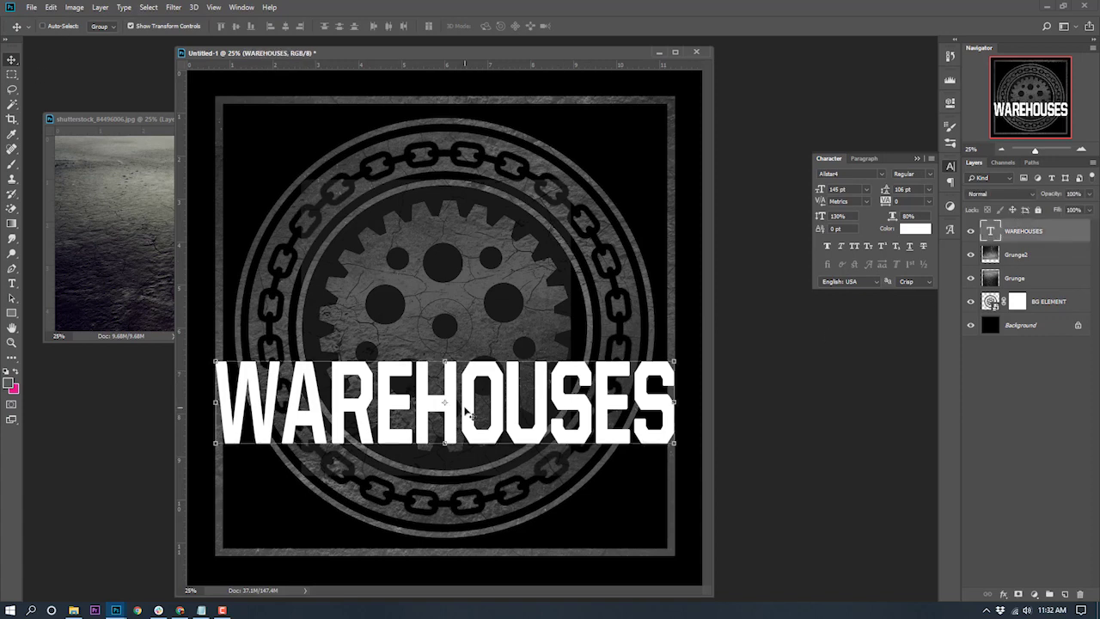
left_click_drag(469, 395, 469, 325)
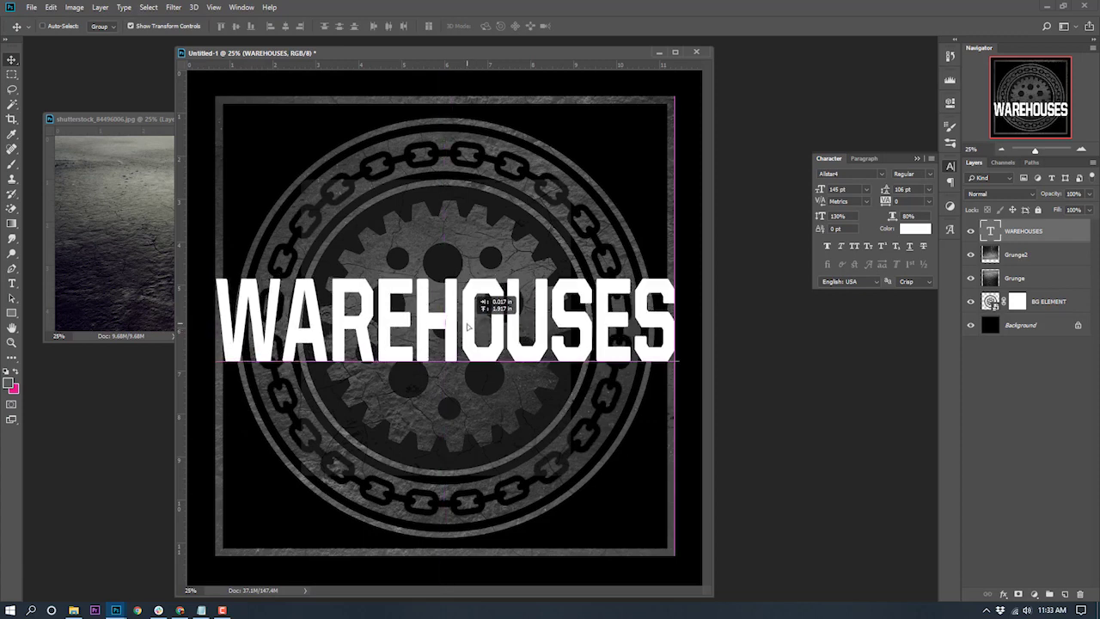
left_click_drag(468, 327, 469, 327)
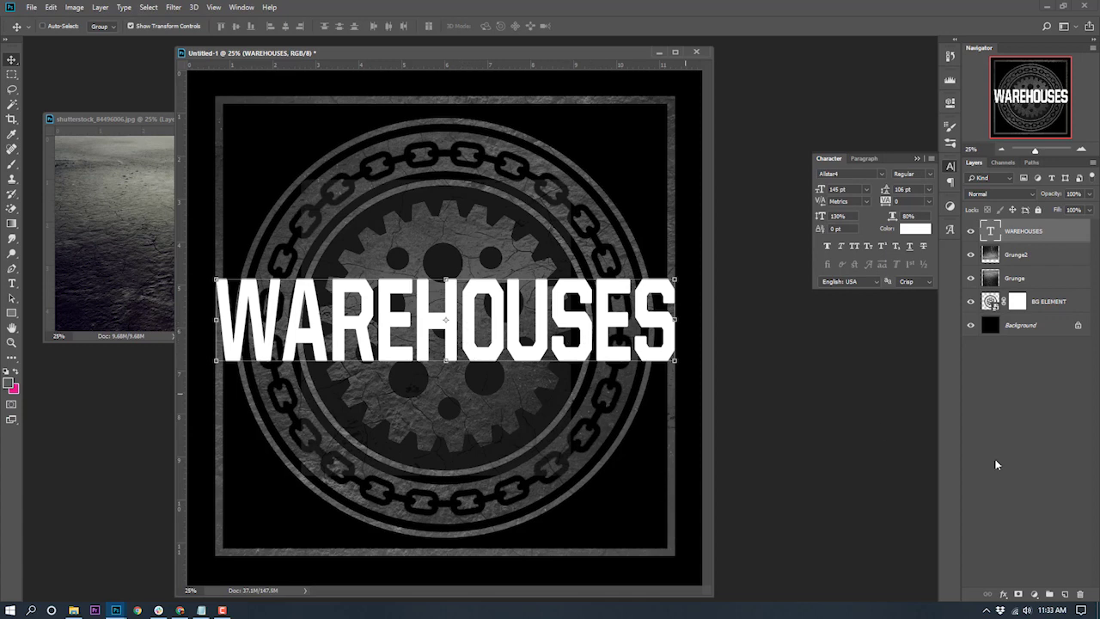
left_click(1007, 414)
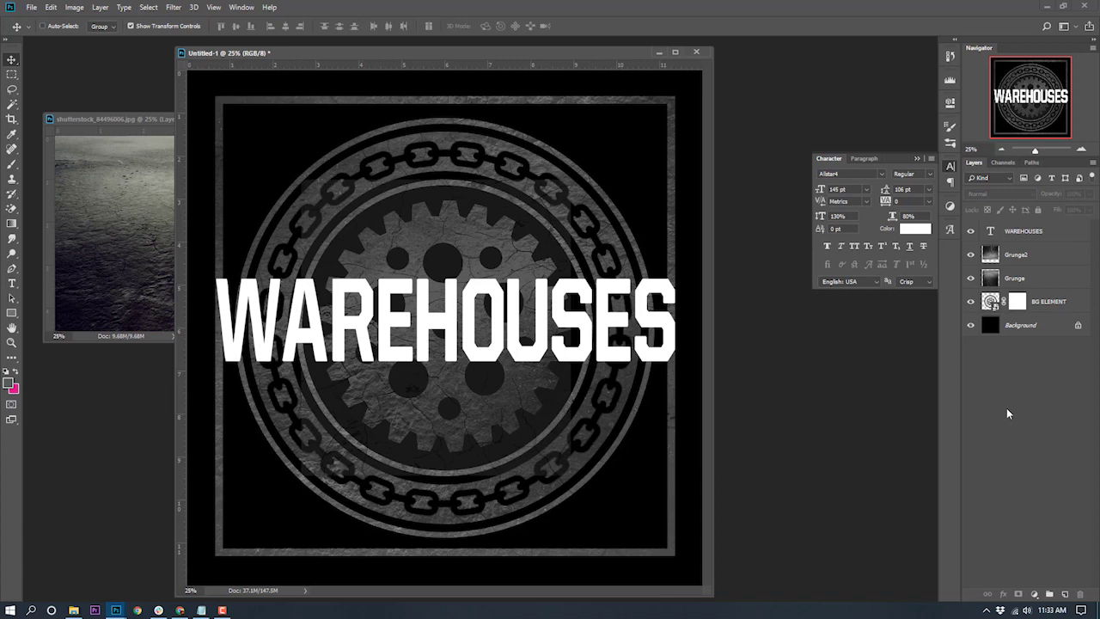
- Duplicate the Grunge layer under the name Text Grunge
right_click(1012, 281)
left_click(898, 198)
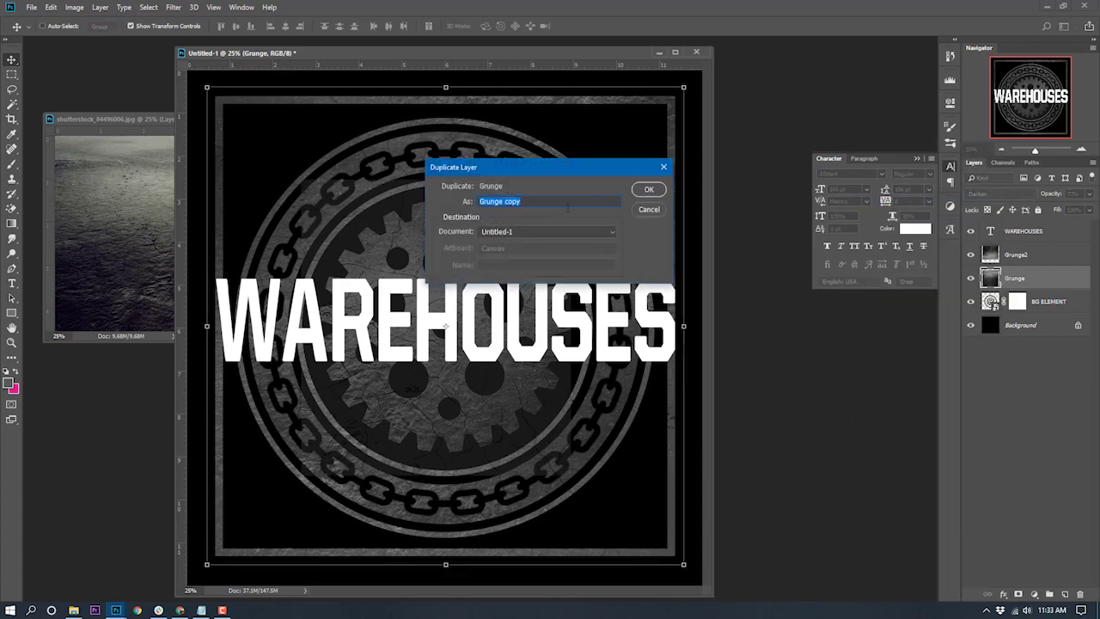
type("Text Grunge")
key("Return")
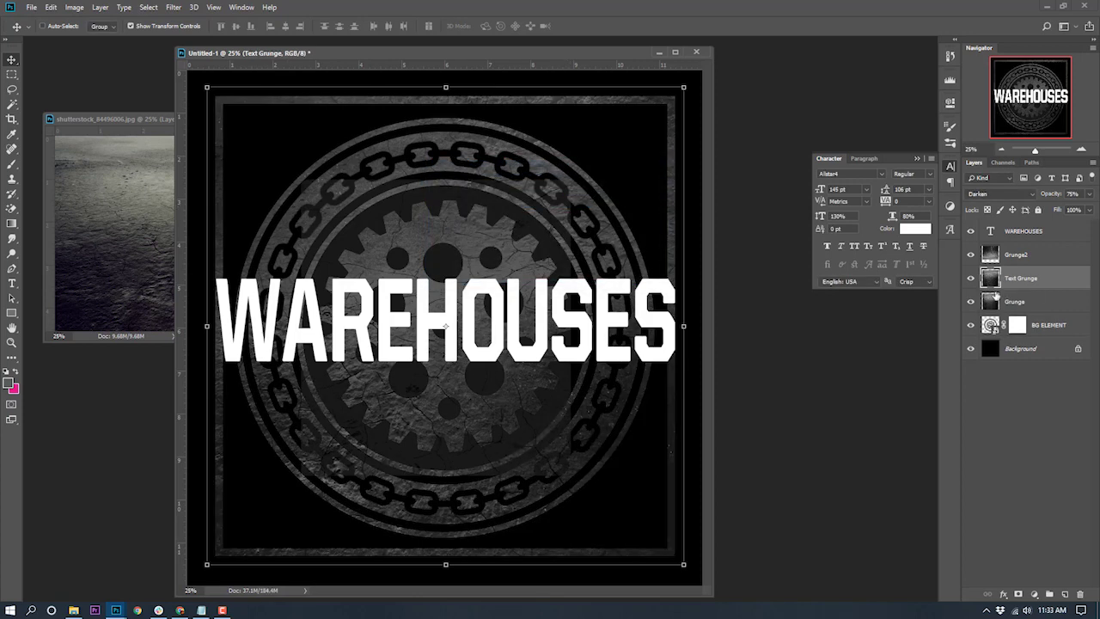
- Place the Text Grunge layer above the WAREHOUSES text and clip it to the lettering
left_click_drag(1029, 278, 1017, 225)
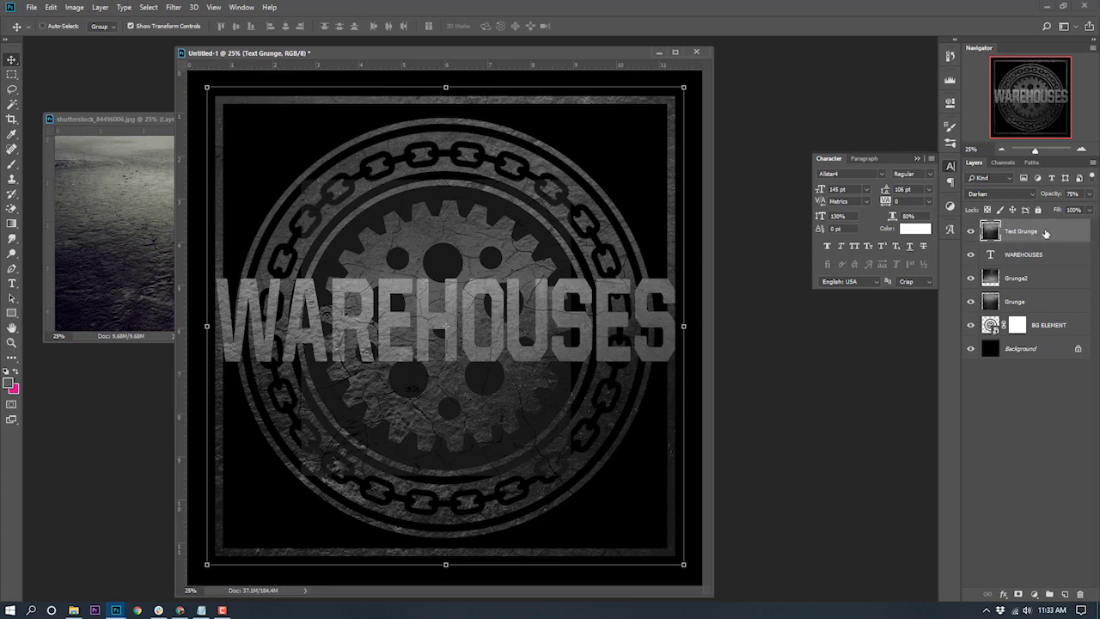
right_click(1041, 233)
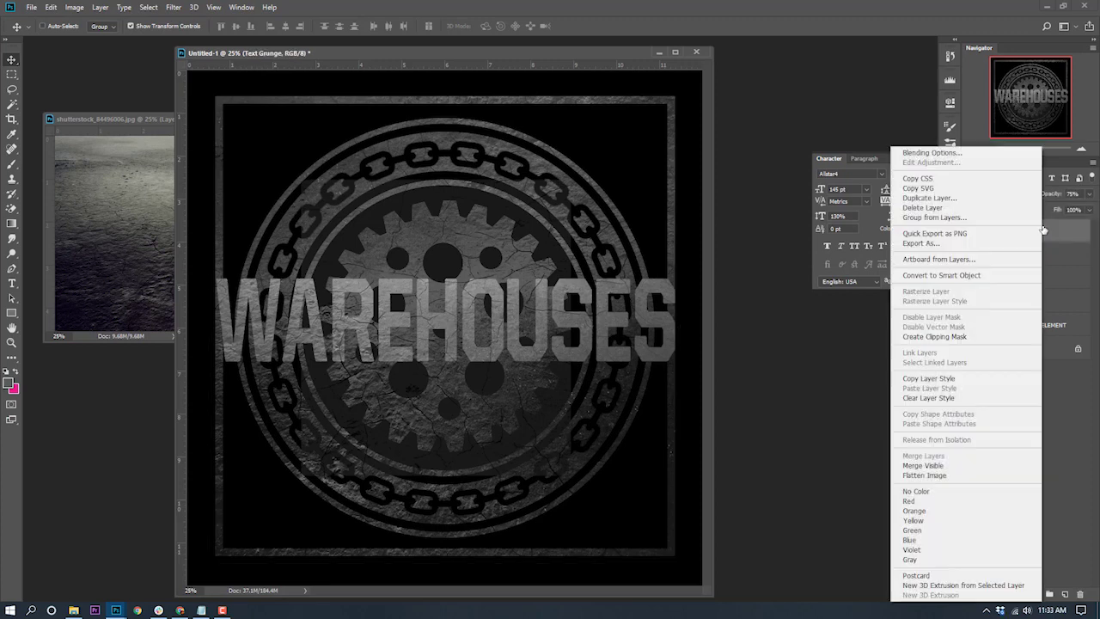
left_click(946, 337)
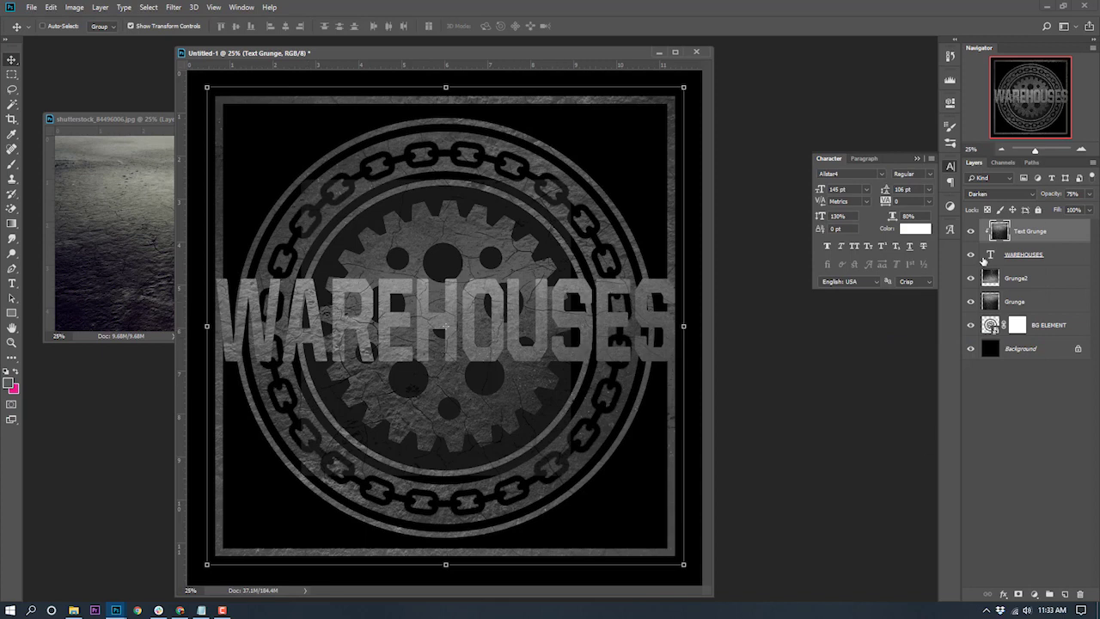
- Set the Text Grunge layer's opacity to 79%
left_click(1090, 194)
left_click_drag(1080, 210, 1081, 211)
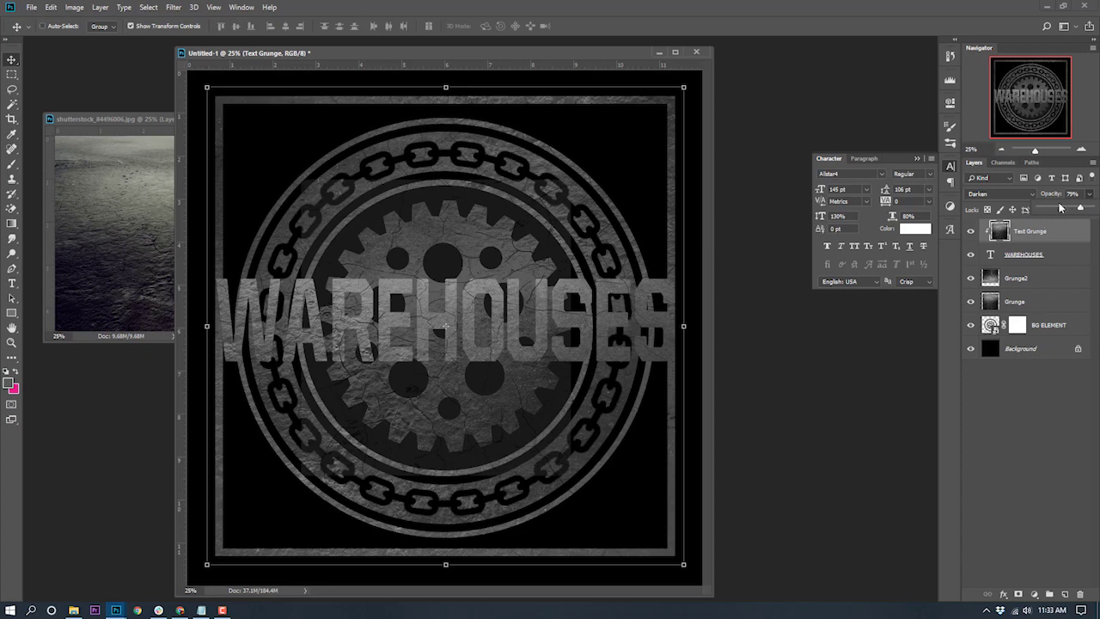
key("Return")
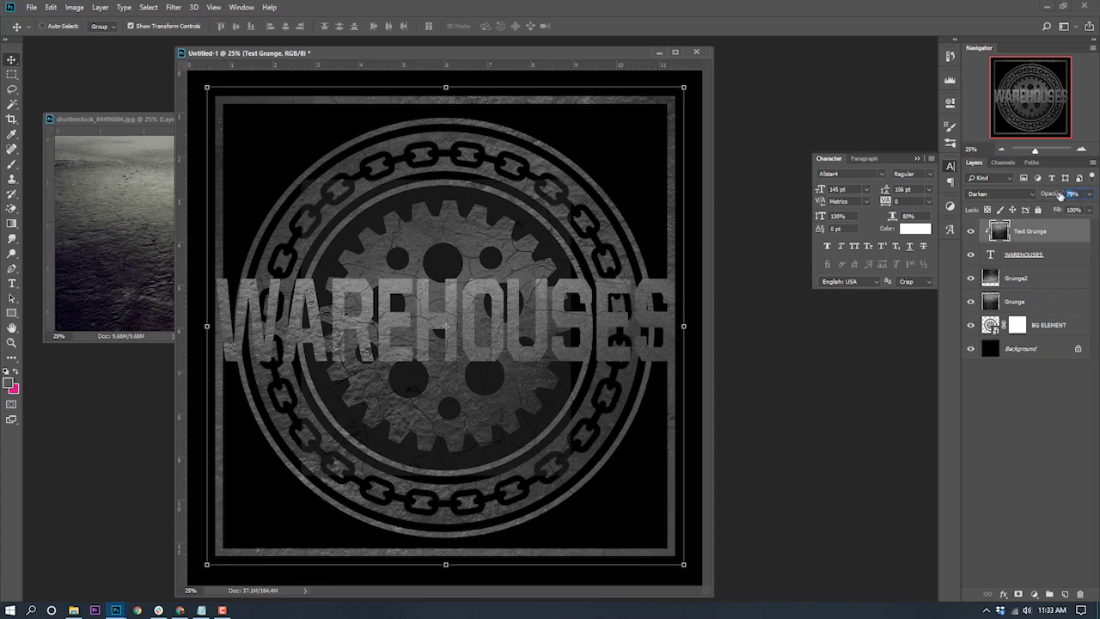
- Set the Text Grunge layer's opacity to 85%
type("85")
left_click(1023, 438)
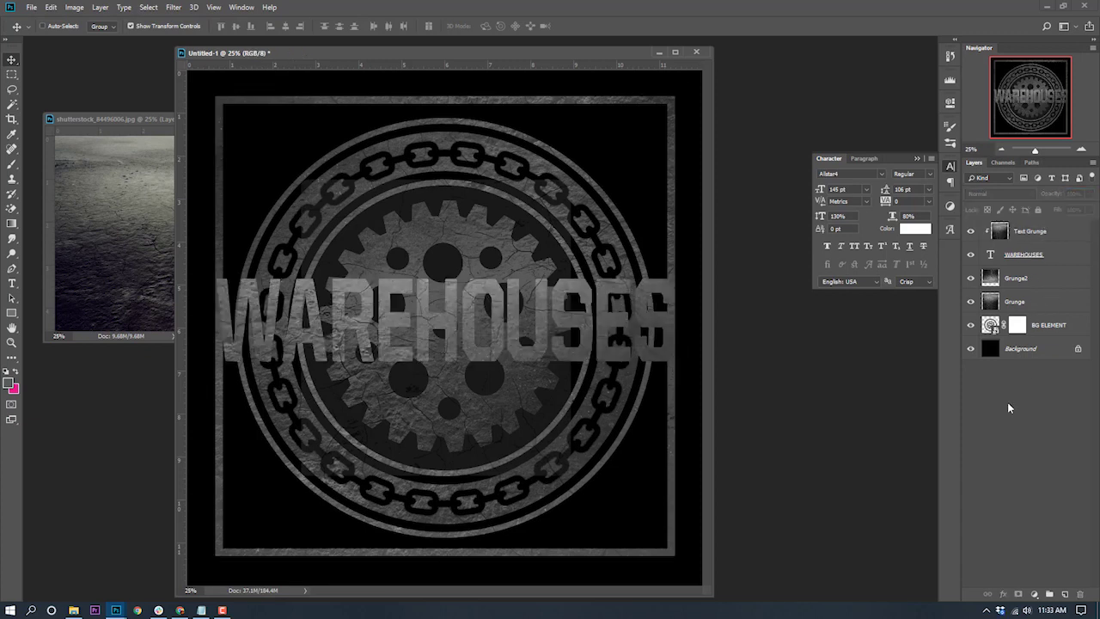
- Add a black 35 px stroke outside the WAREHOUSES lettering
left_click(1050, 256)
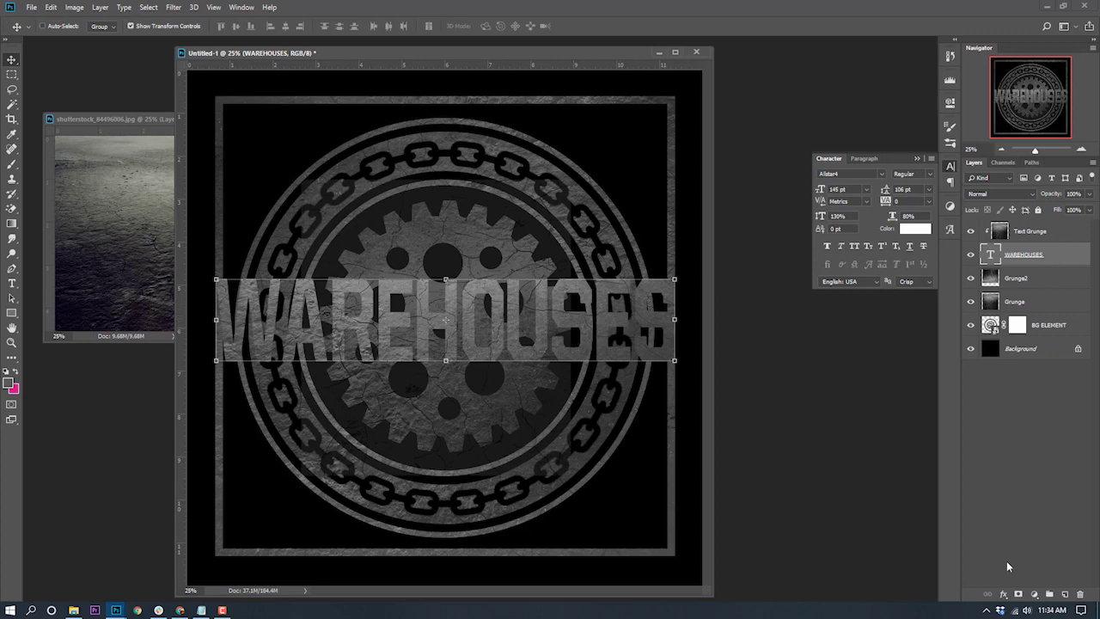
left_click(1003, 593)
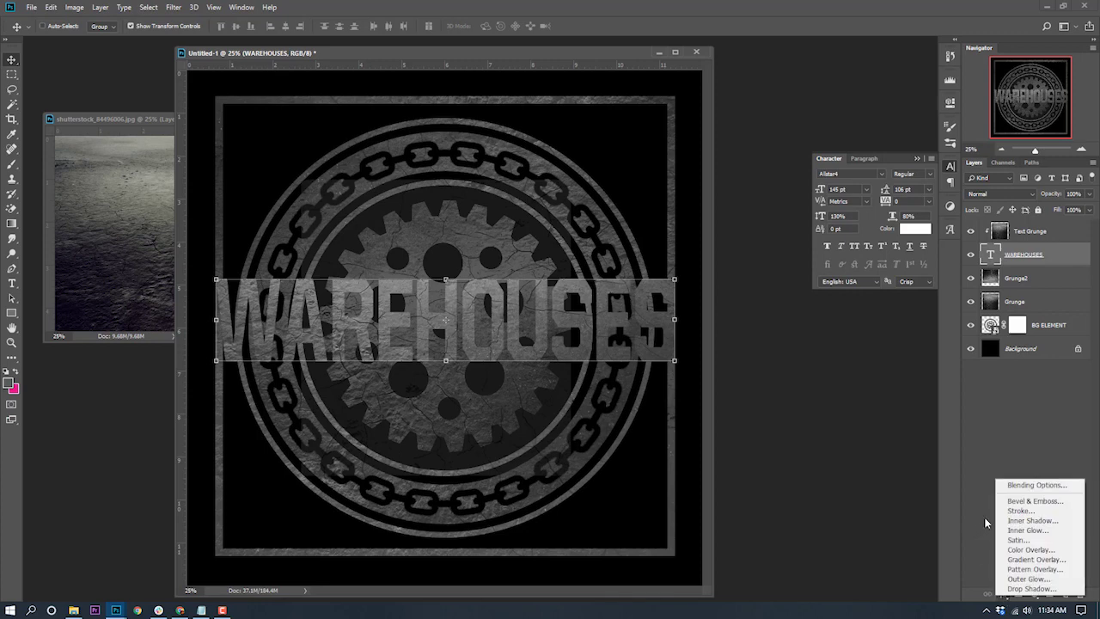
left_click(1010, 510)
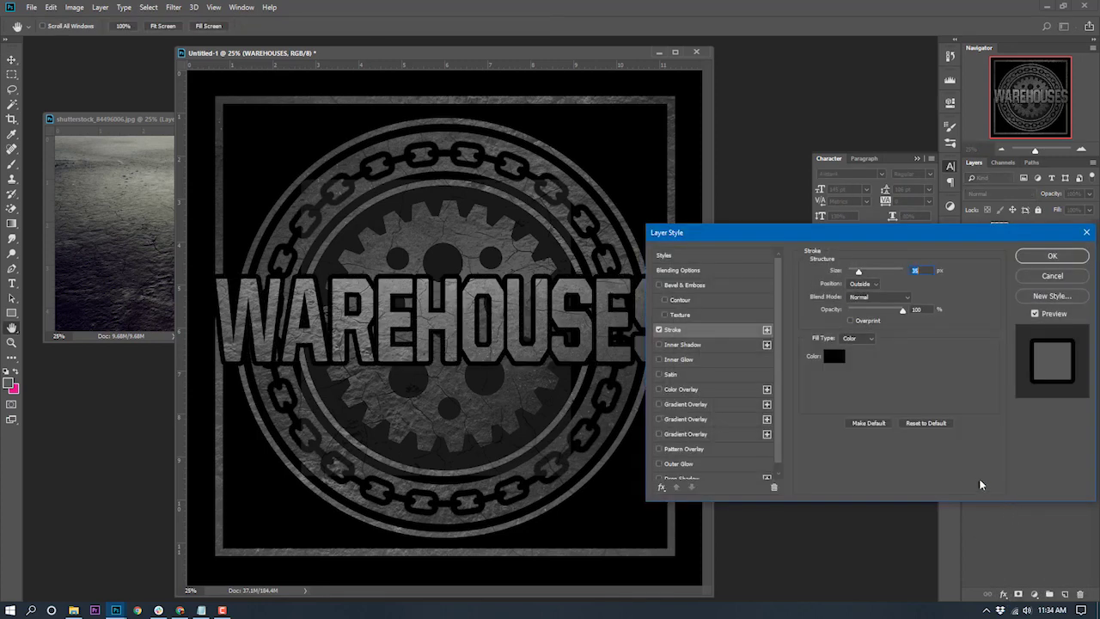
left_click_drag(858, 273, 863, 287)
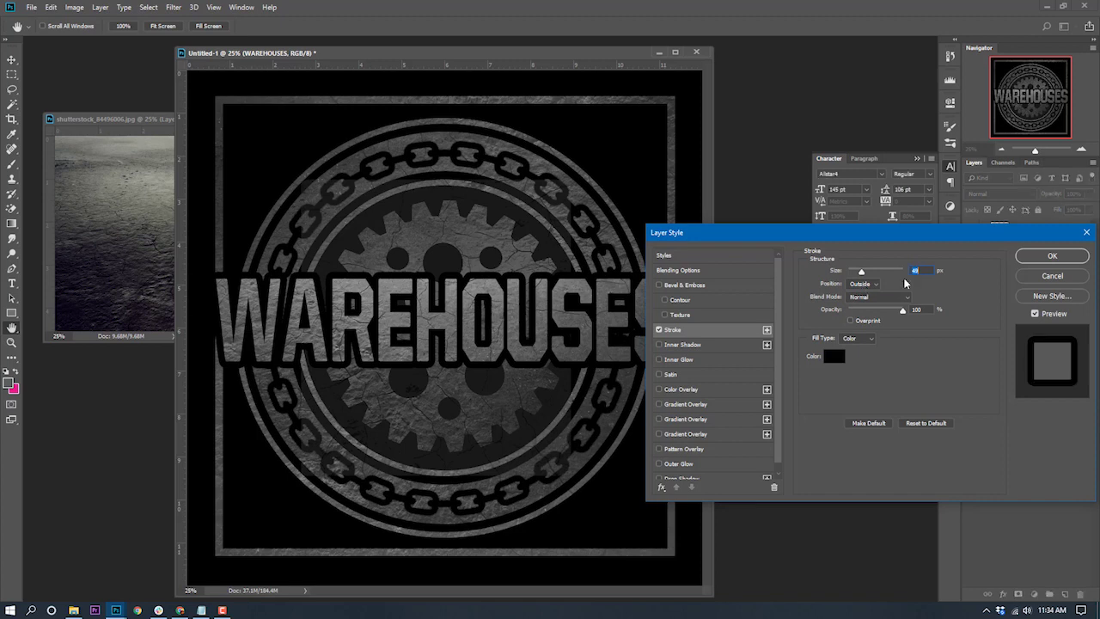
type("50")
left_click_drag(873, 233, 731, 266)
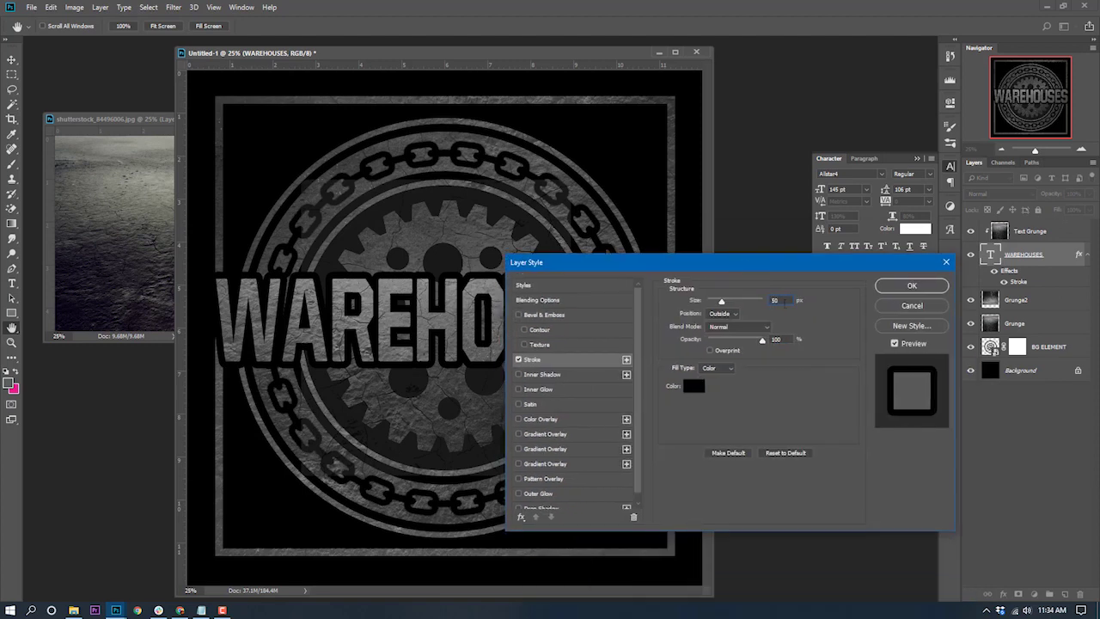
type("35")
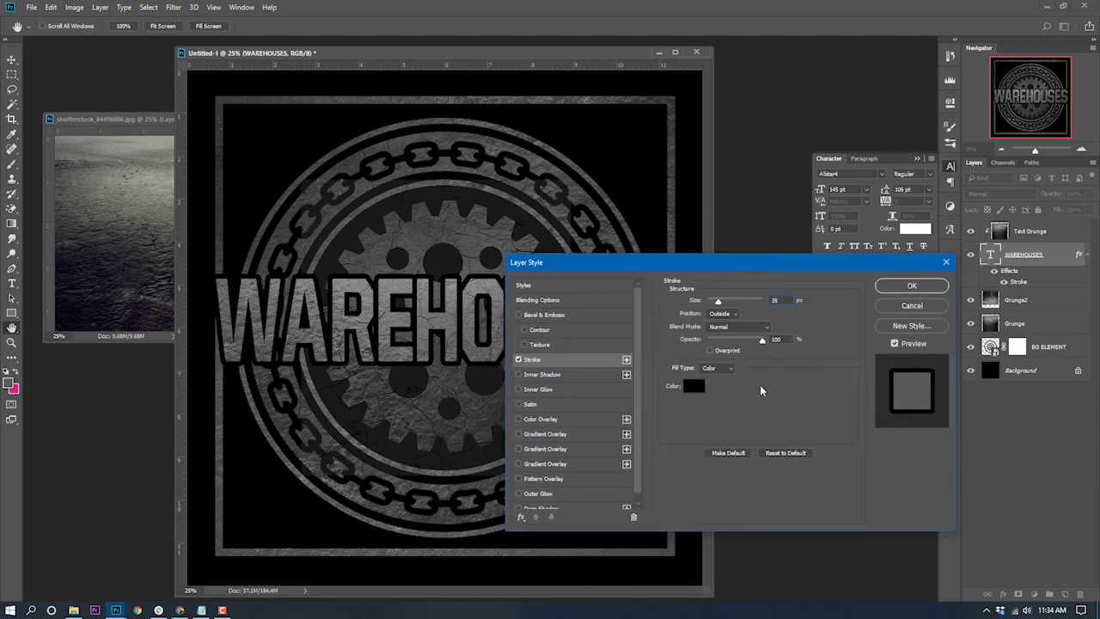
left_click_drag(730, 263, 790, 254)
left_click(968, 277)
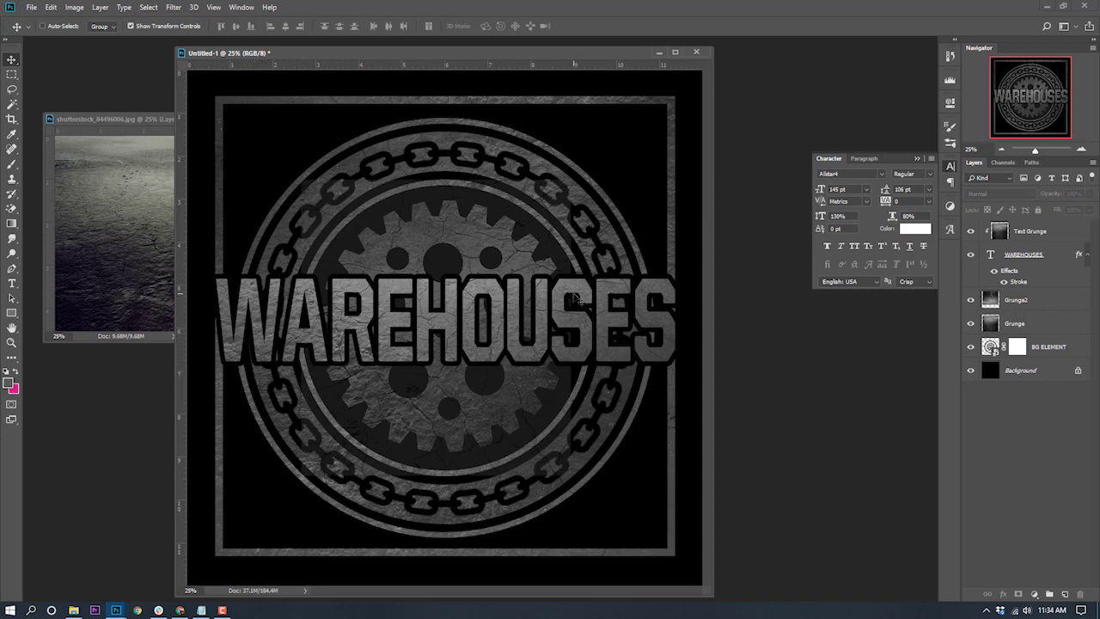
- Hide the lettering's stroke and try a drop shadow on WAREHOUSES with 31% spread, 122 px size and increased opacity
left_click(1001, 283)
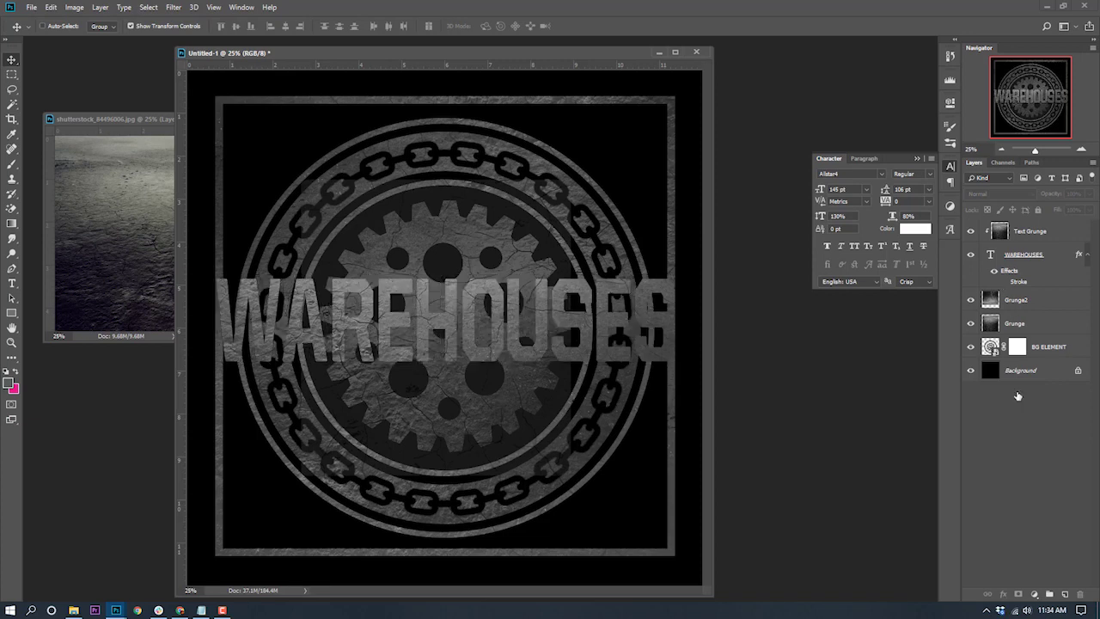
left_click(1010, 271)
double_click(1010, 271)
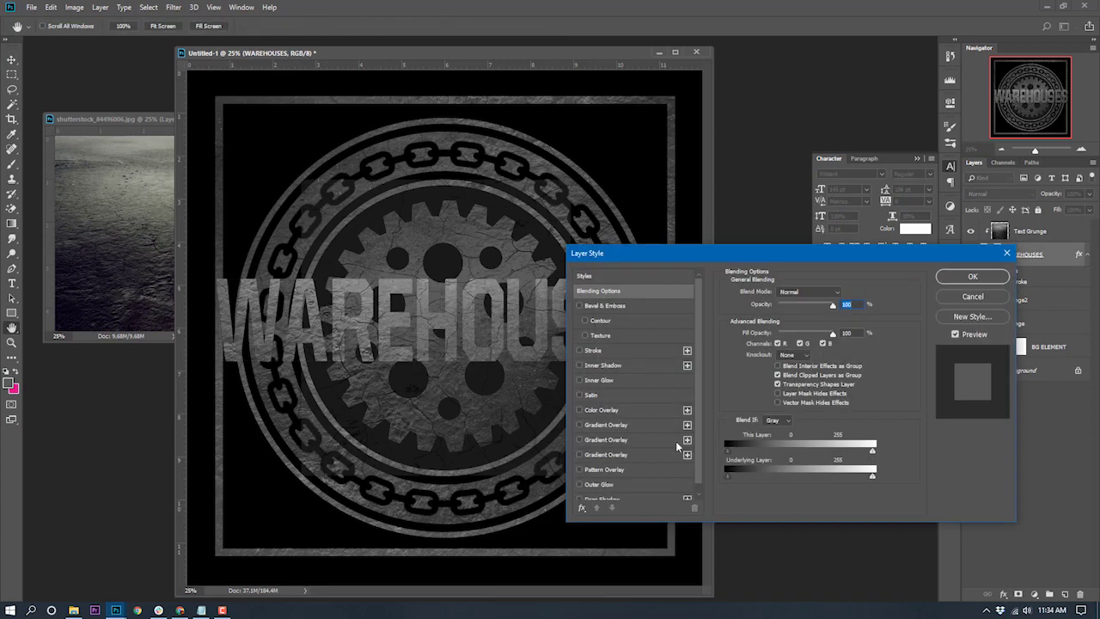
left_click(579, 492)
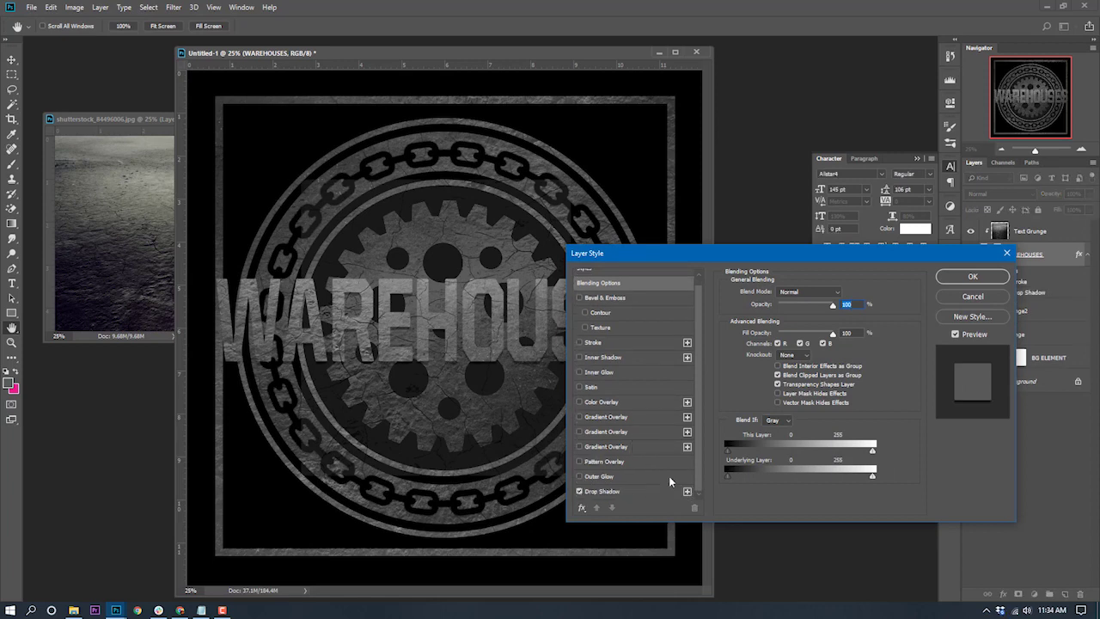
left_click(606, 492)
left_click_drag(772, 357, 797, 376)
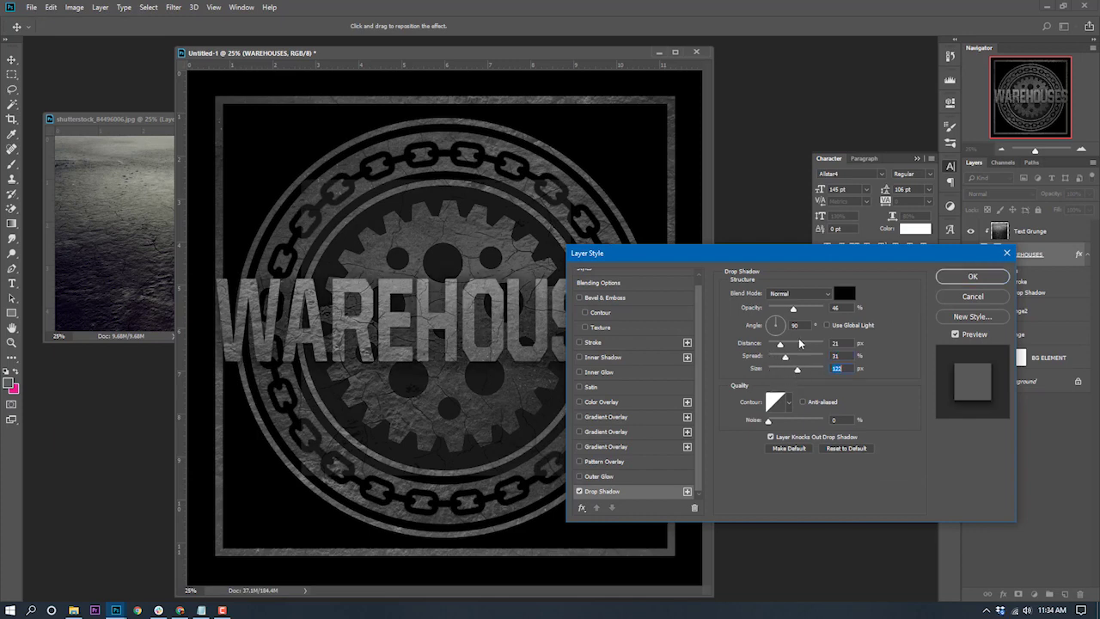
left_click_drag(796, 311, 812, 308)
left_click_drag(796, 255, 817, 136)
left_click(995, 160)
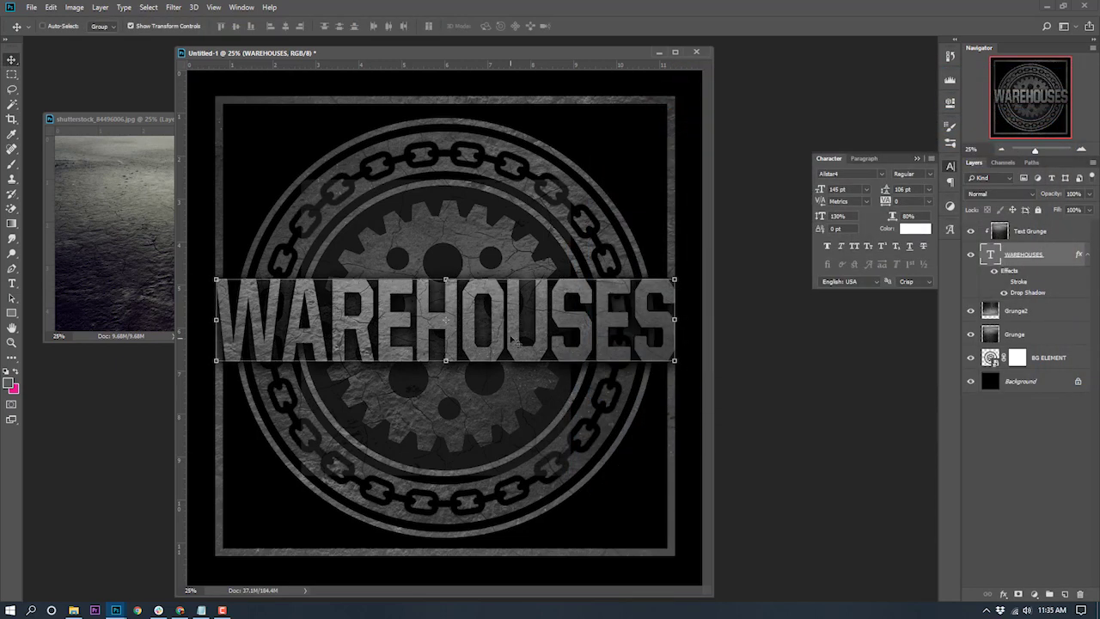
- Show the stroke on the WAREHOUSES layer again and hide its drop shadow
left_click(1003, 422)
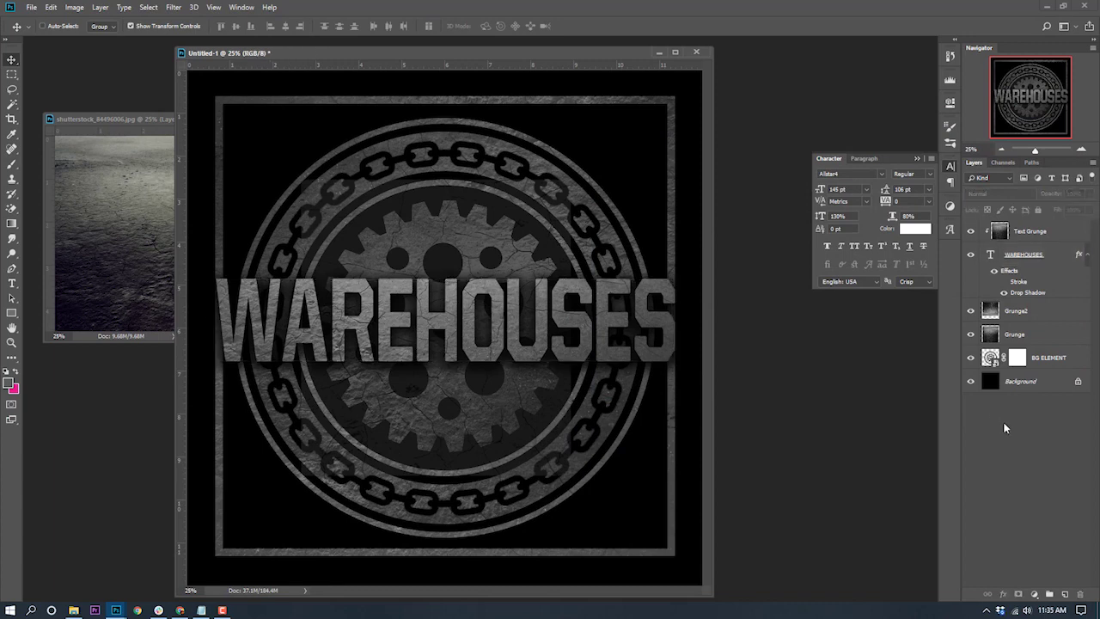
left_click(1004, 282)
left_click(1004, 293)
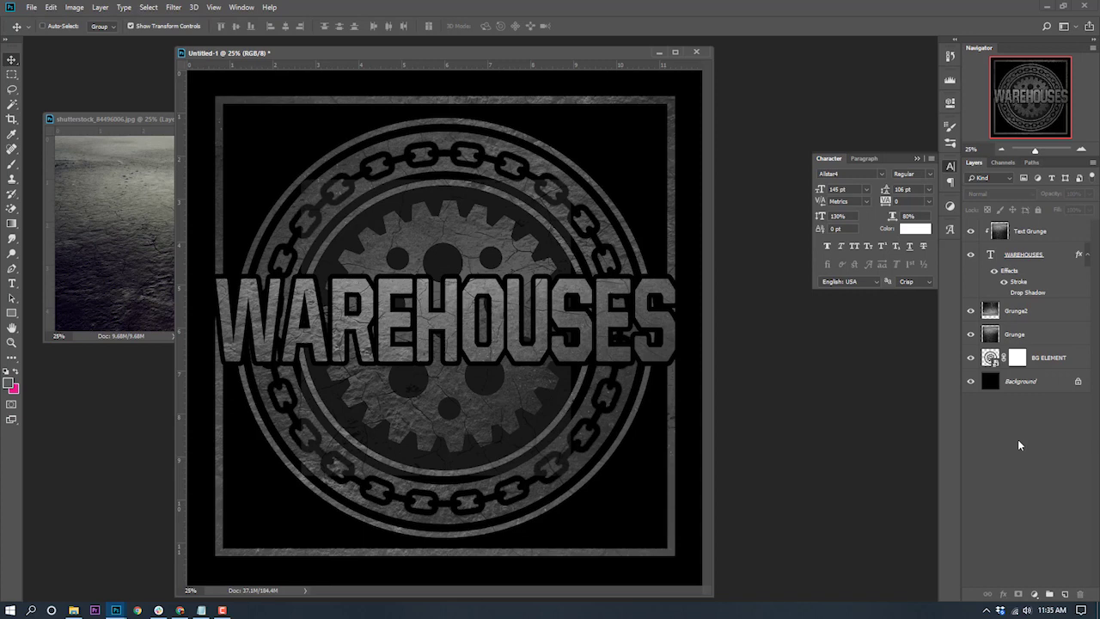
- Compare the design with and without the Grunge, Grunge2 and Text Grunge layers, leaving all three hidden
left_click(1000, 148)
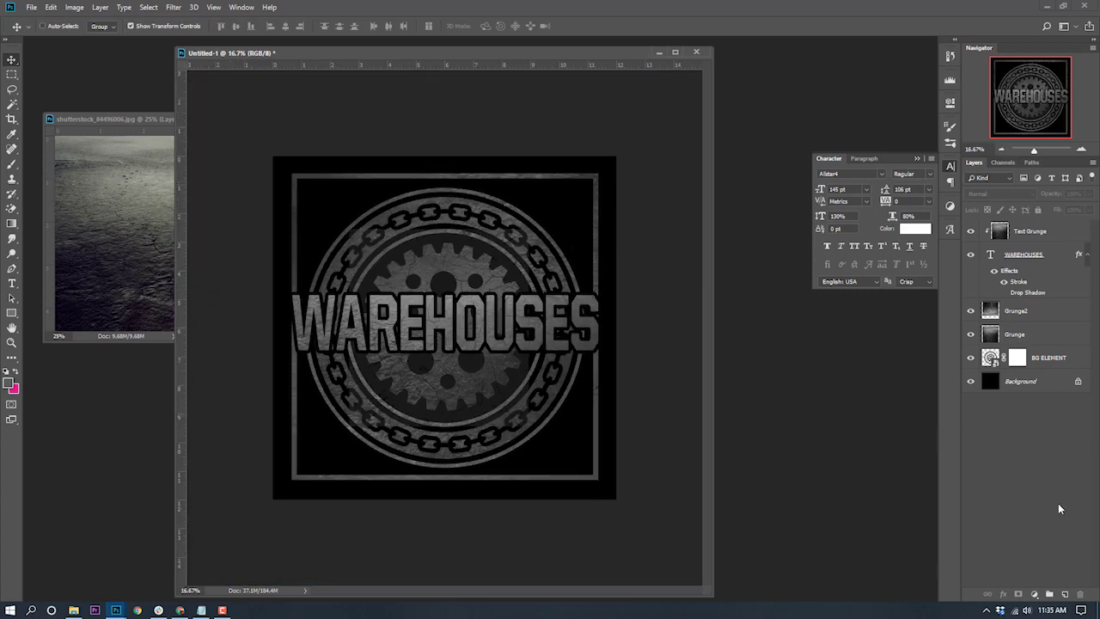
left_click(1081, 150)
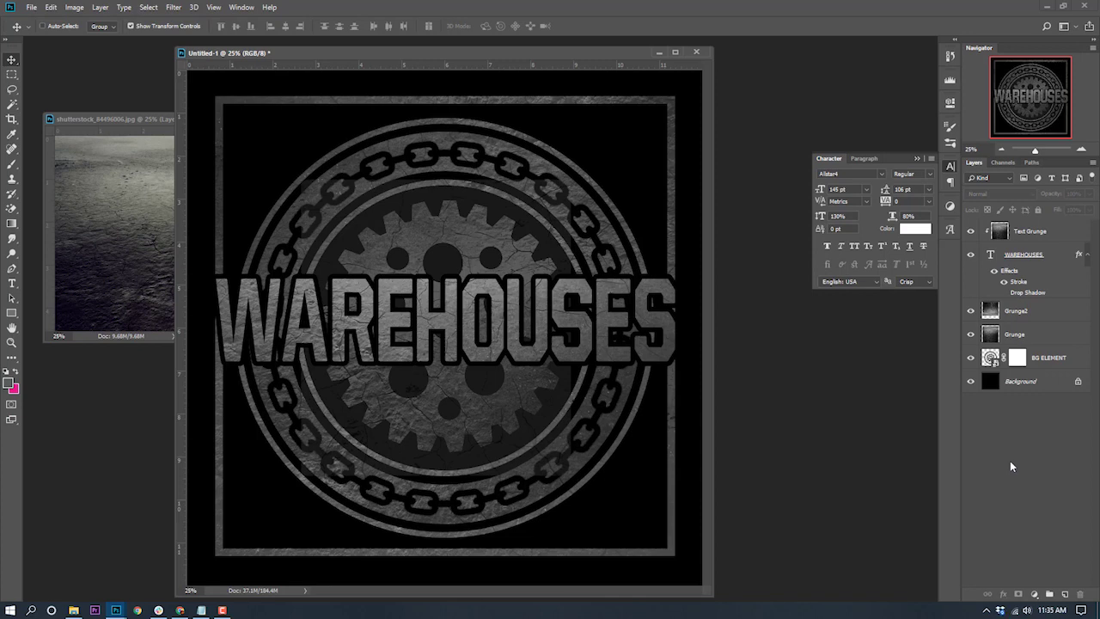
left_click(971, 334)
left_click(971, 311)
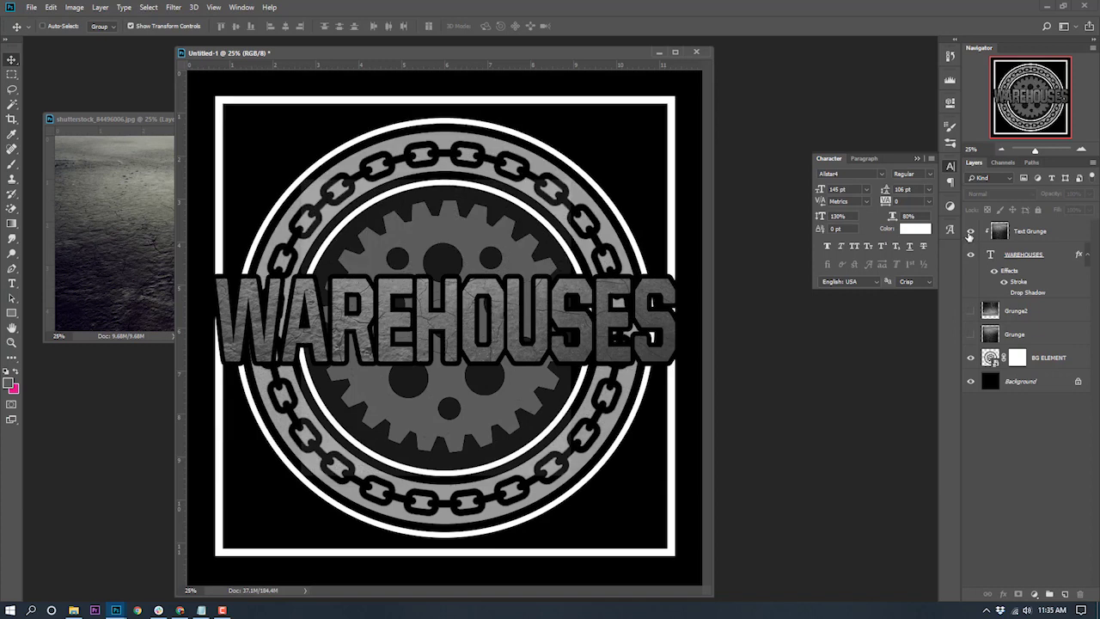
left_click(971, 232)
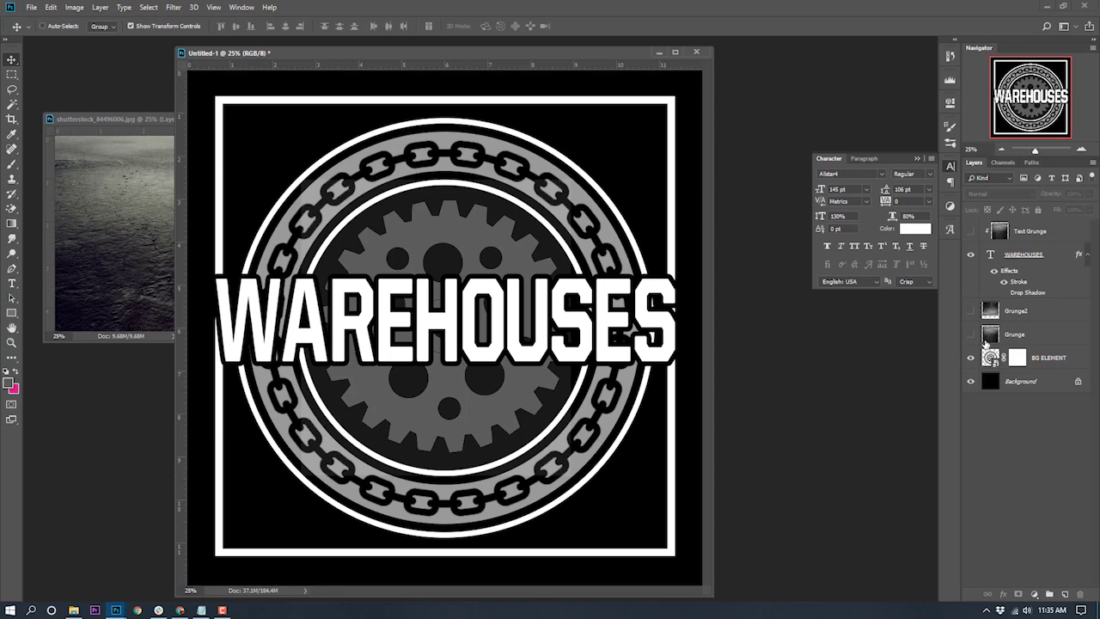
left_click(971, 311)
left_click(971, 333)
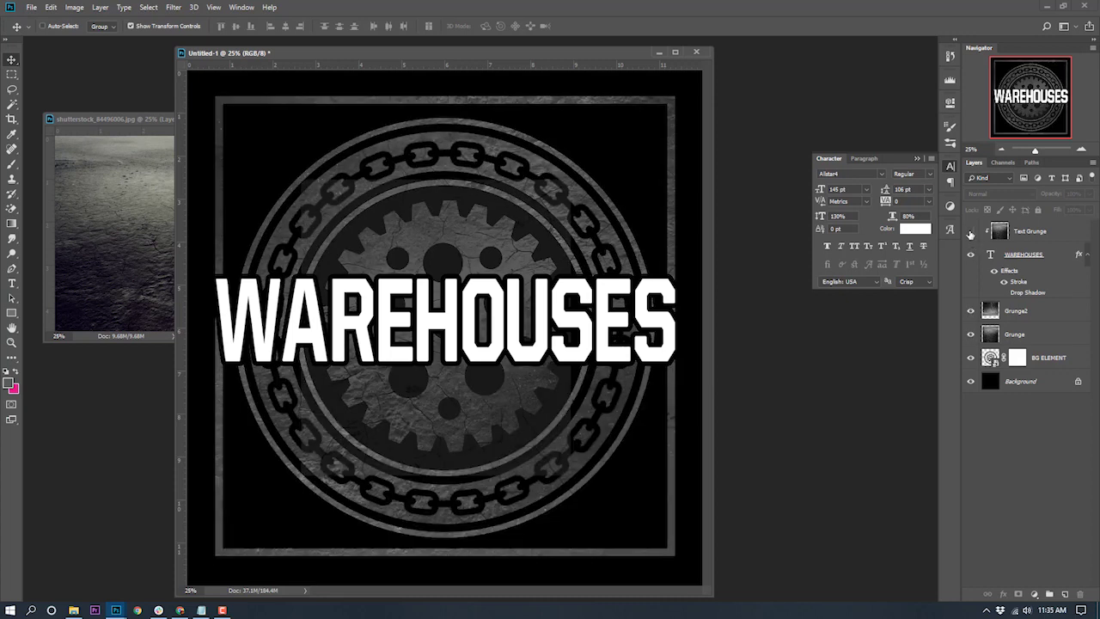
left_click(971, 232)
left_click(971, 231)
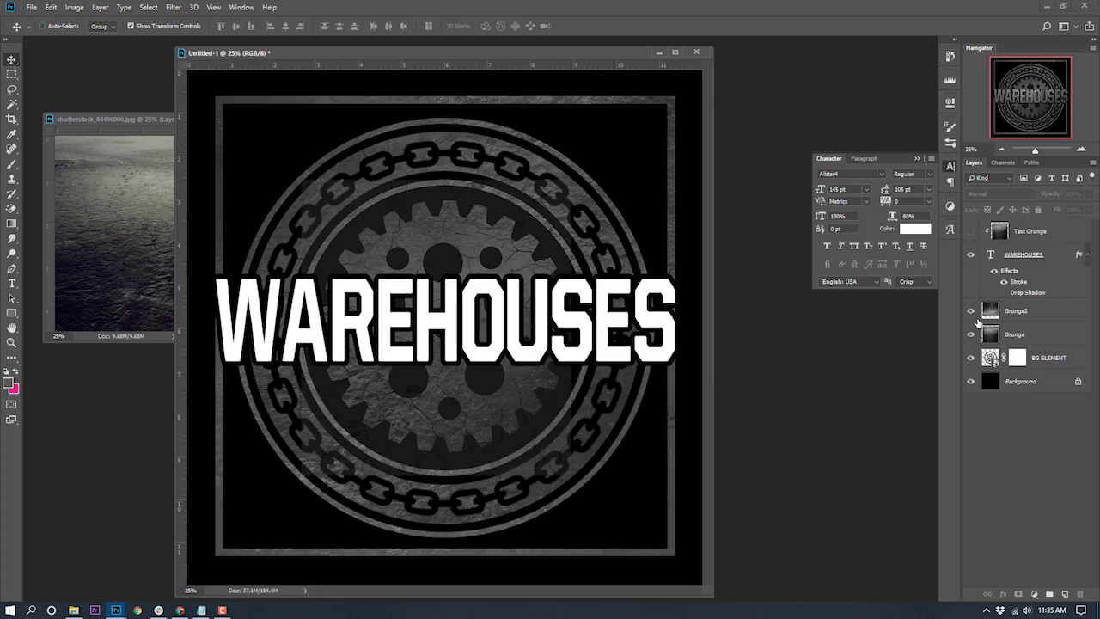
left_click(971, 311)
left_click(972, 334)
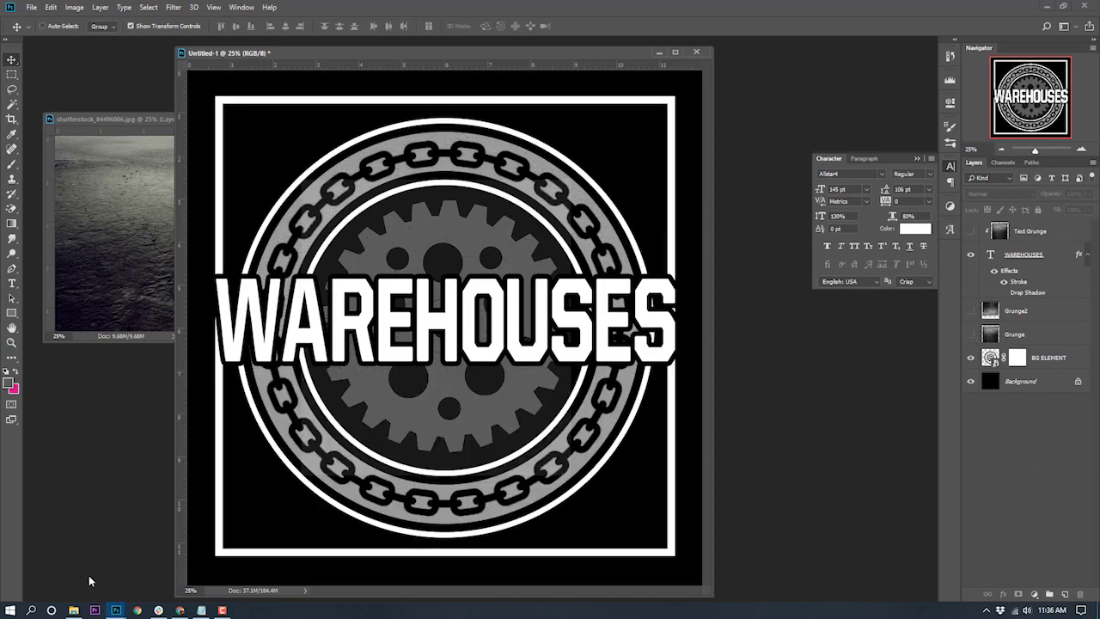
- Open gear.jpg from the Metalcore Shirt Design folder and select the dark gear shape with Color Range
left_click(74, 609)
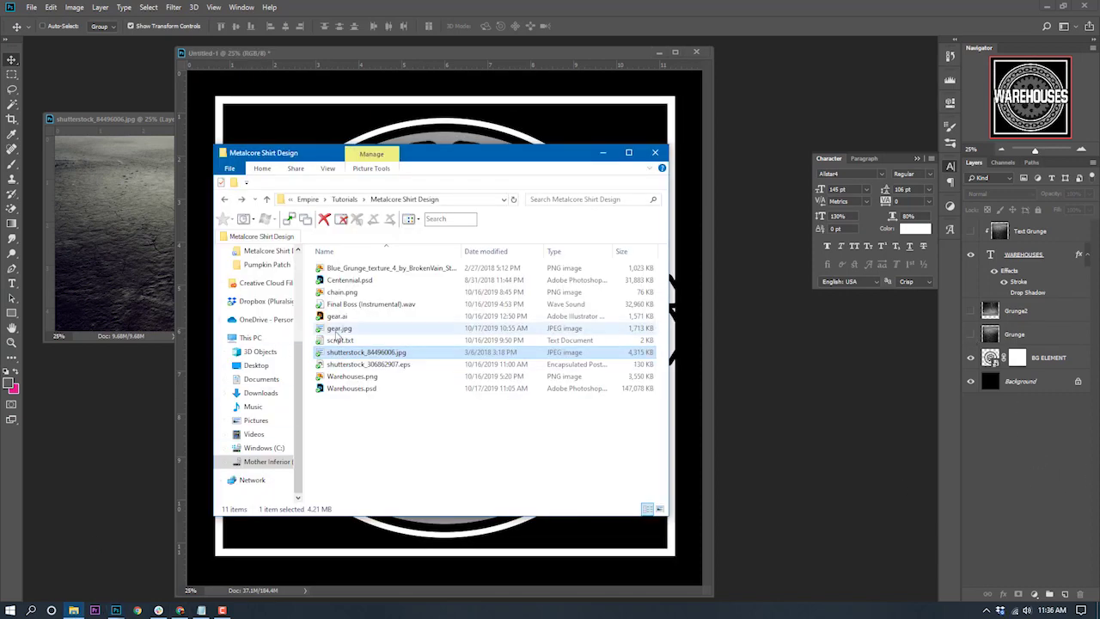
left_click_drag(338, 334, 120, 460)
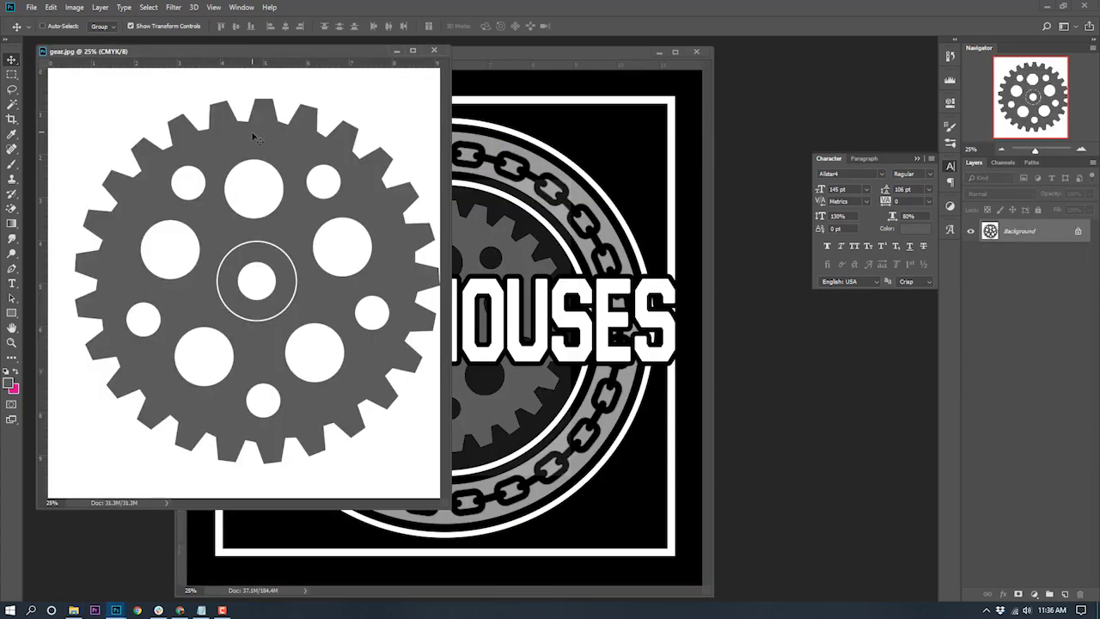
left_click(148, 7)
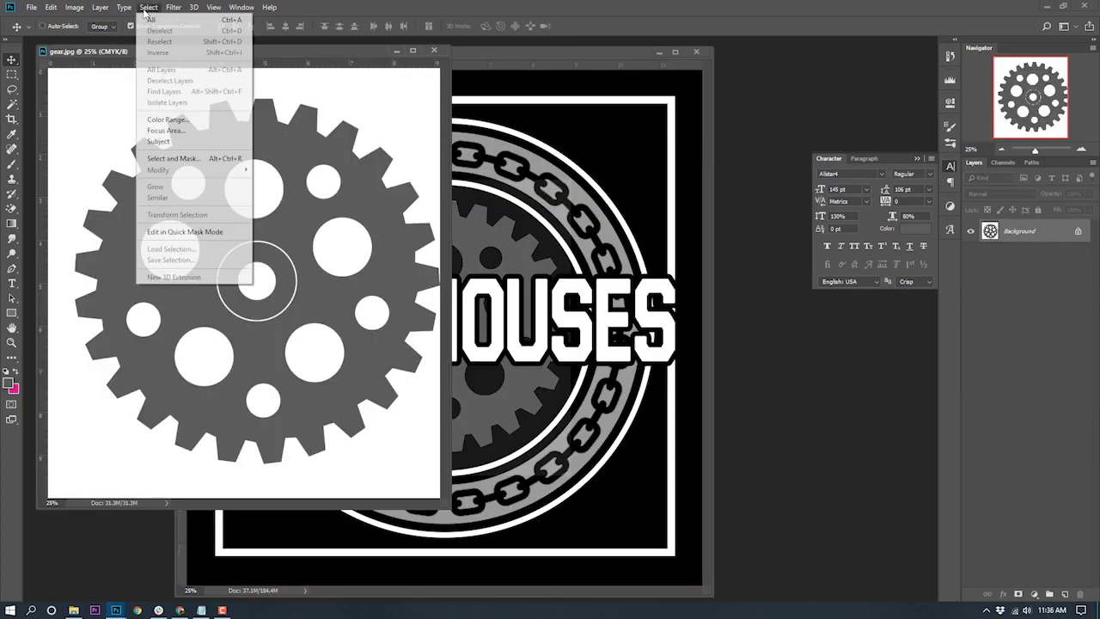
left_click(162, 121)
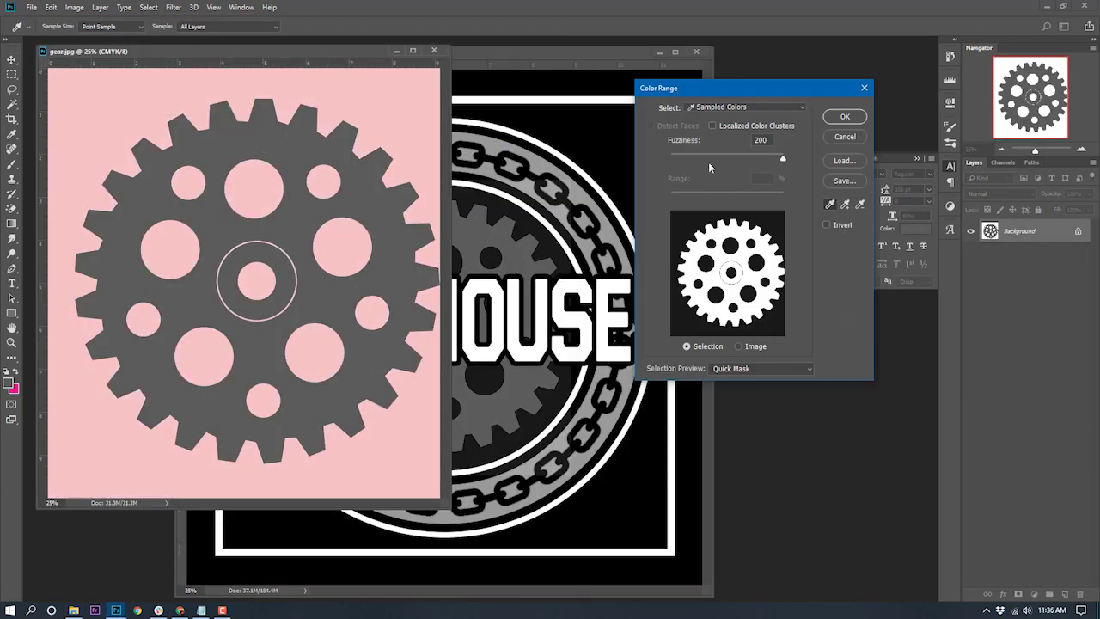
left_click(835, 117)
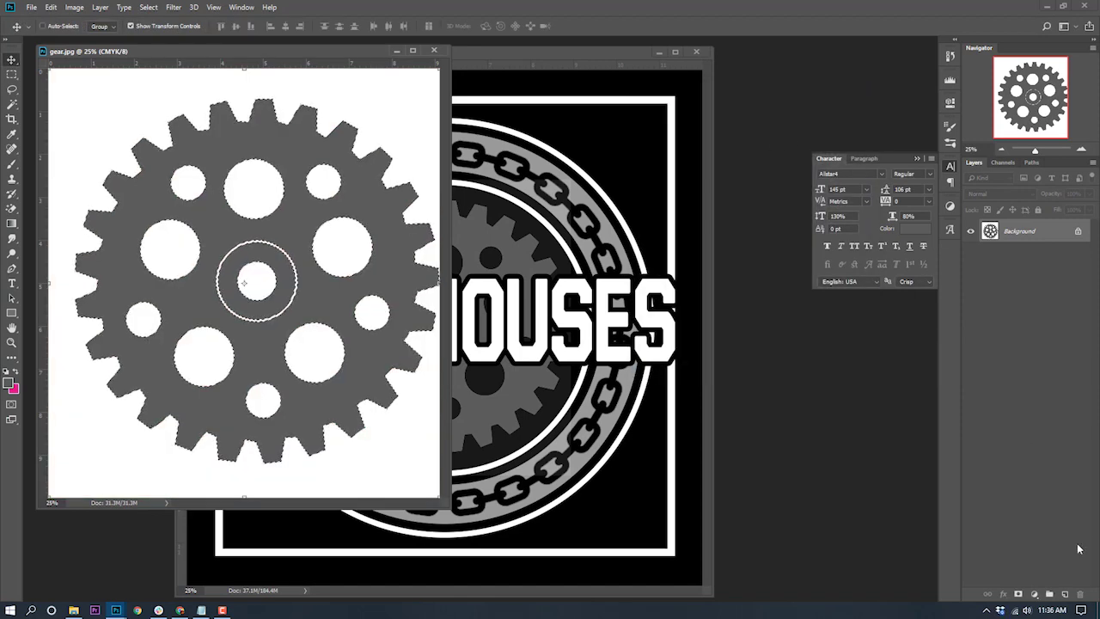
- Convert the gear image's background to a regular layer and mask it to the gear selection
double_click(1019, 231)
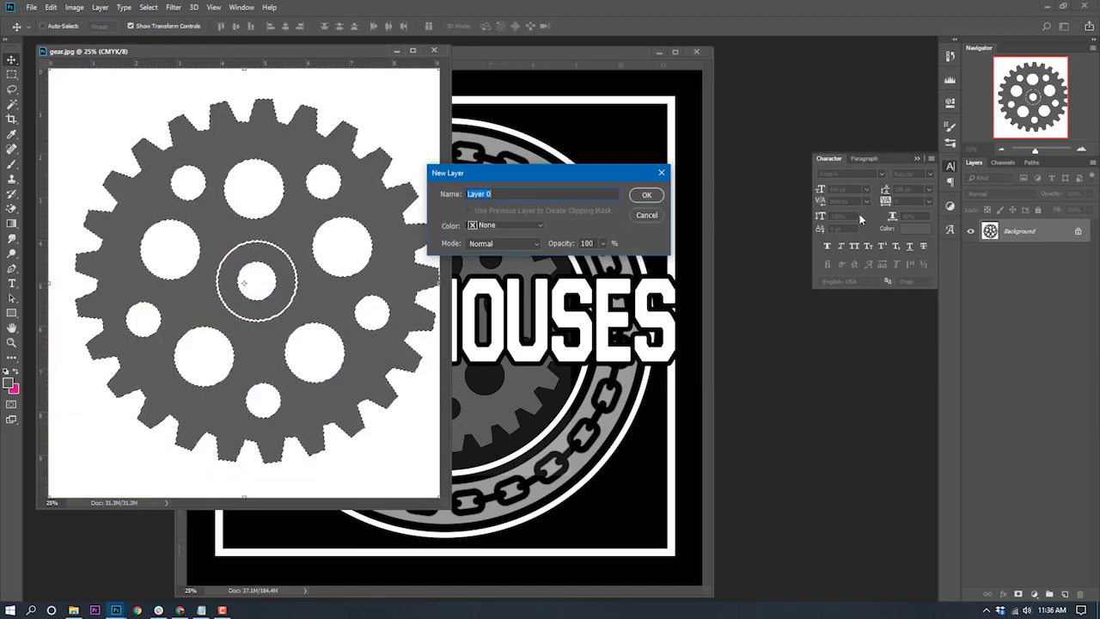
left_click(648, 195)
left_click(1018, 594)
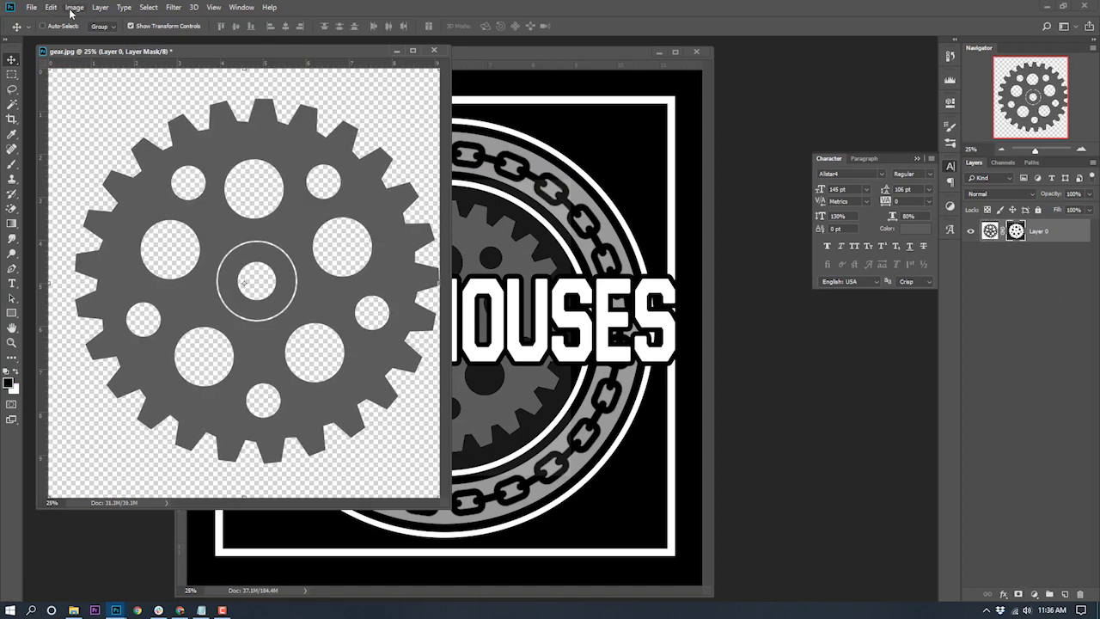
- Apply a white Color Overlay at 100% opacity to the masked gear layer
left_click(1004, 594)
left_click(1017, 548)
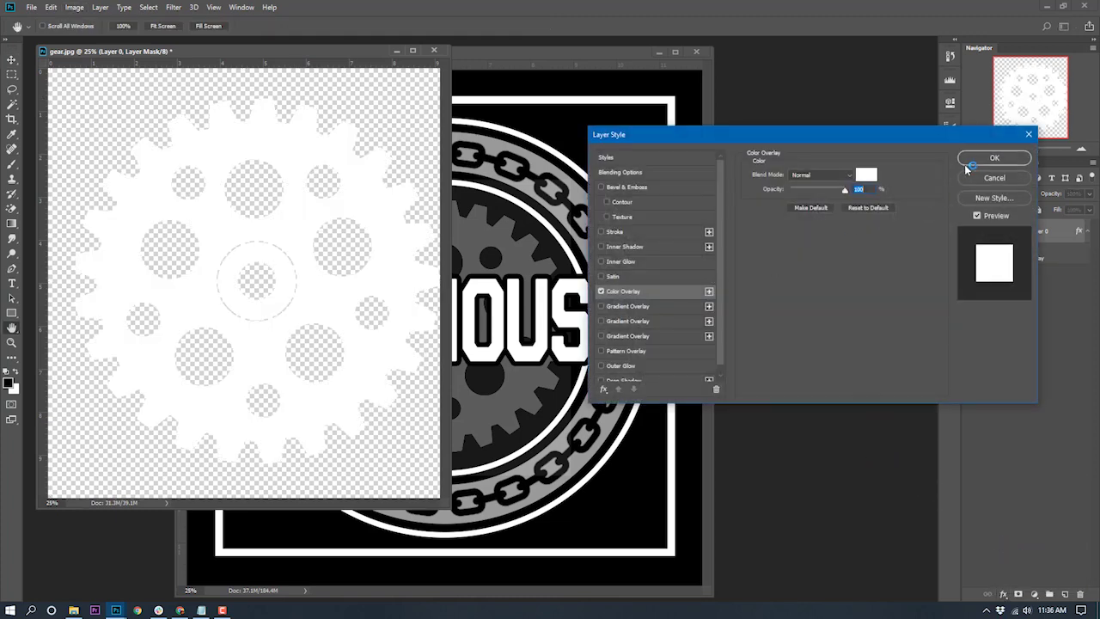
left_click(994, 158)
- Copy the white gear into the shirt design, scale it to about 13.9% and place it inside the square frame's upper-left corner
left_click_drag(245, 282, 546, 150)
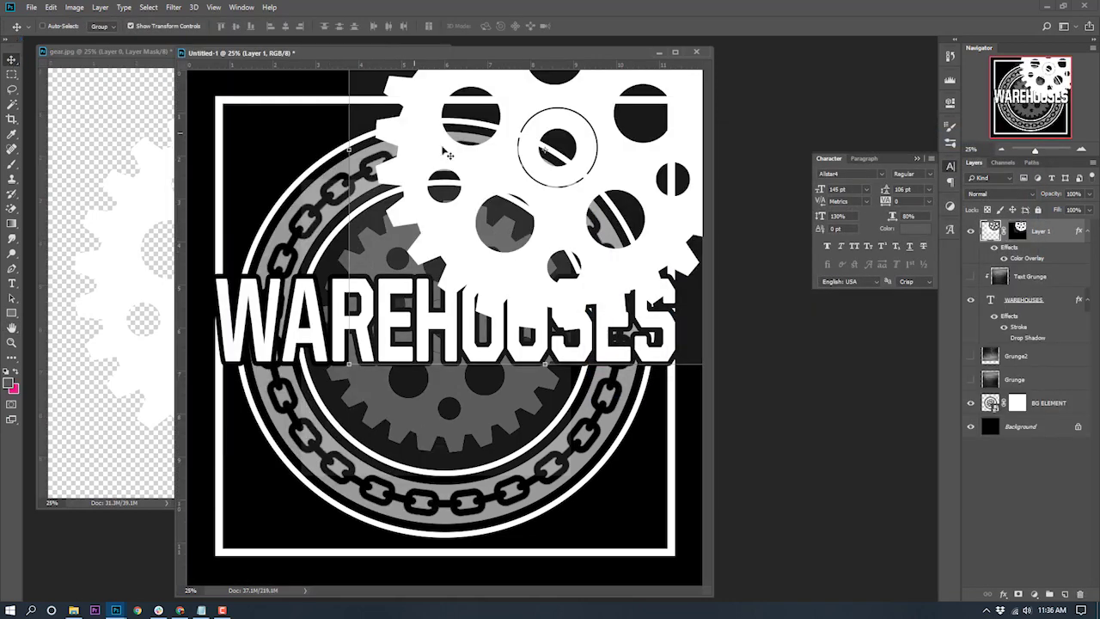
left_click_drag(486, 175, 367, 344)
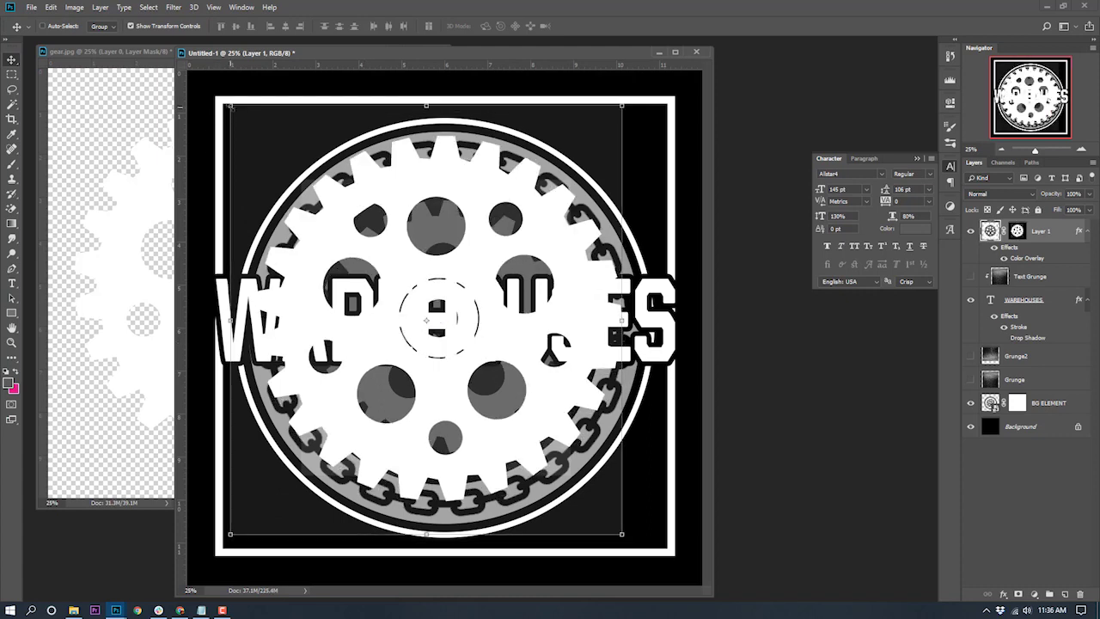
left_click_drag(231, 105, 393, 284)
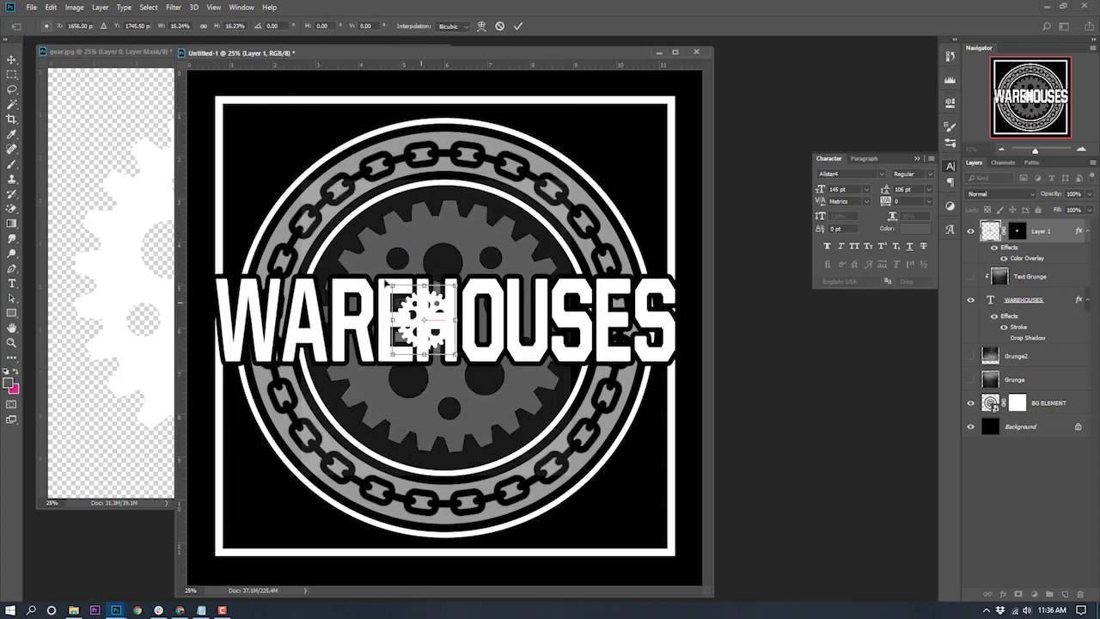
left_click_drag(423, 319, 256, 120)
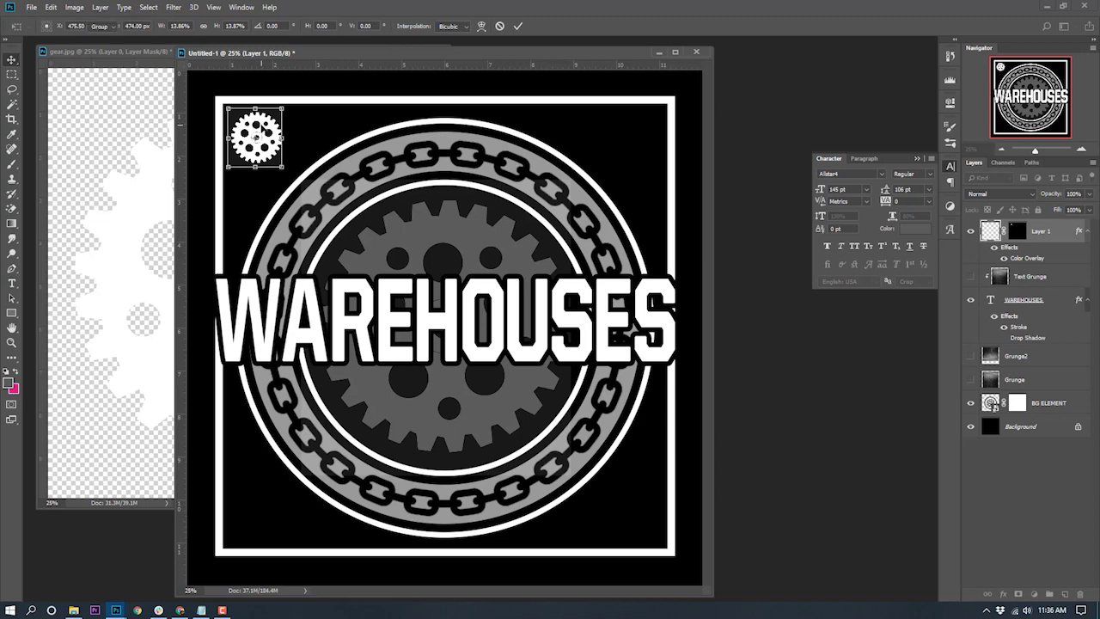
key("Return")
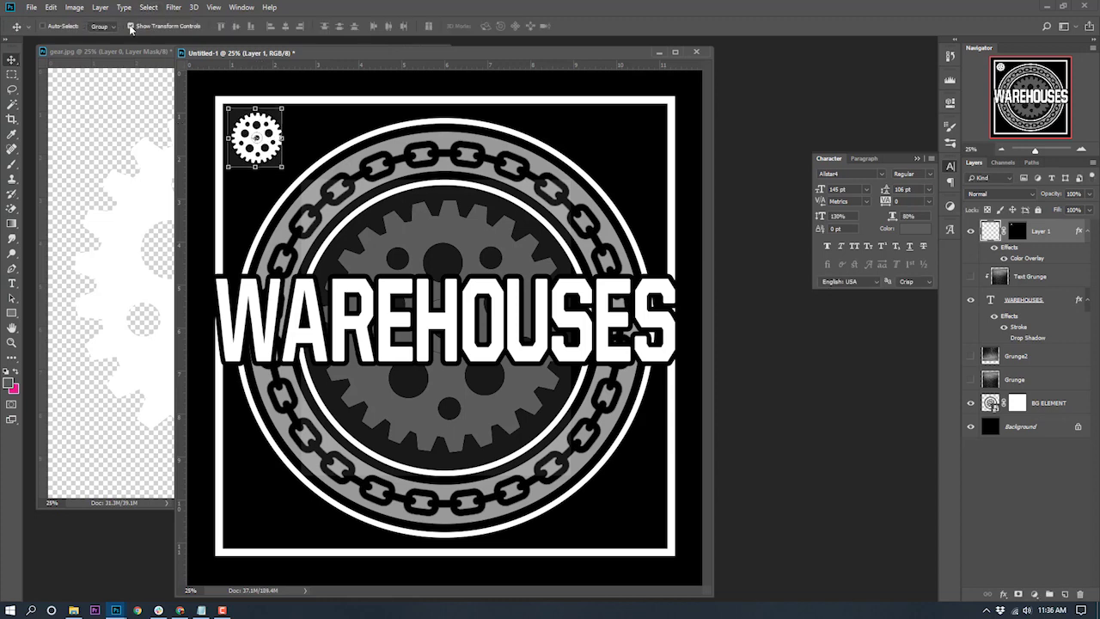
- Duplicate the small white gear into the other three inner corners of the square frame
left_click(130, 26)
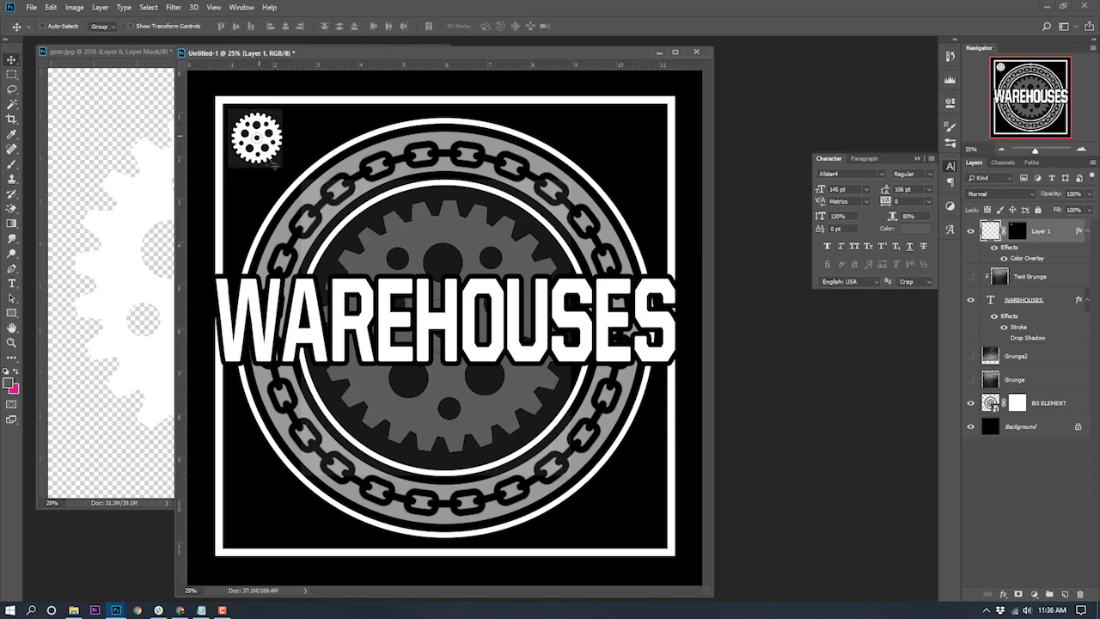
left_click(131, 27)
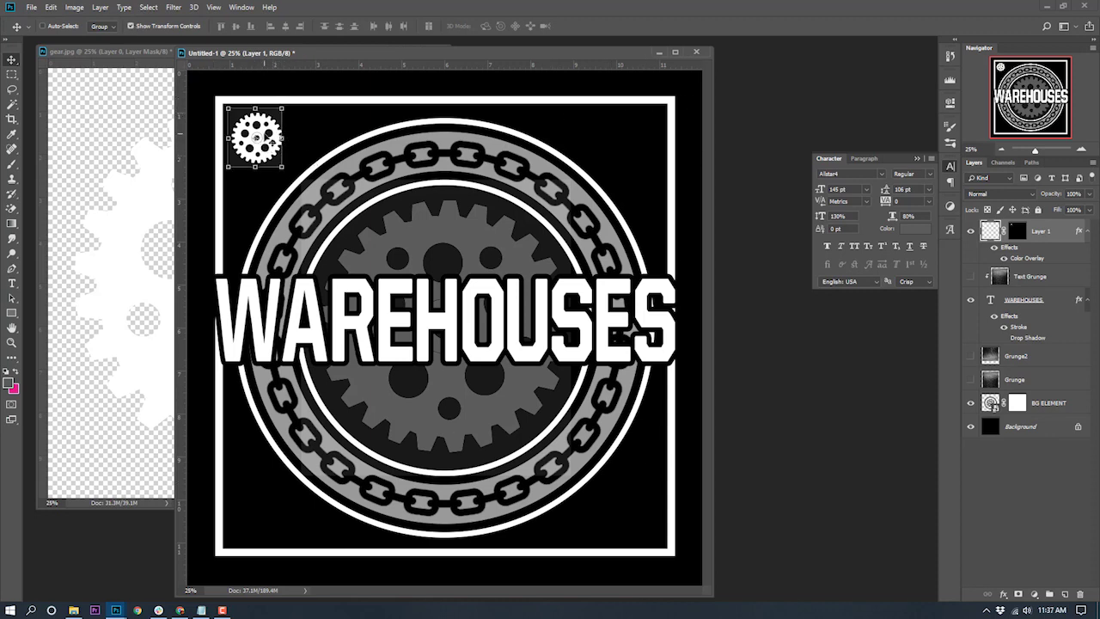
key("Return")
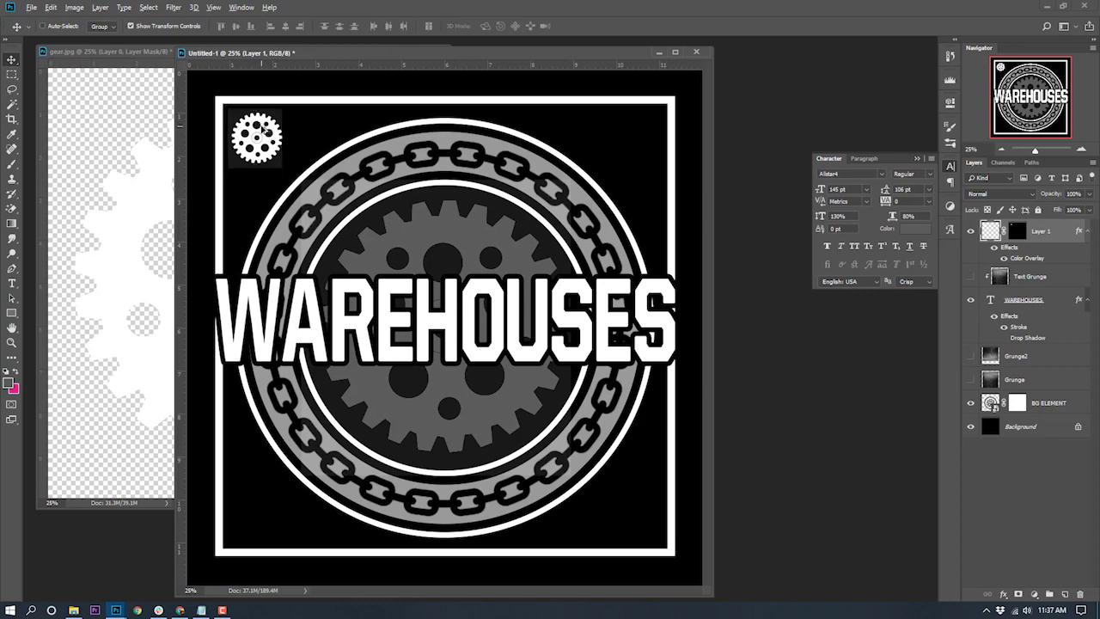
left_click_drag(263, 129, 272, 516, "alt")
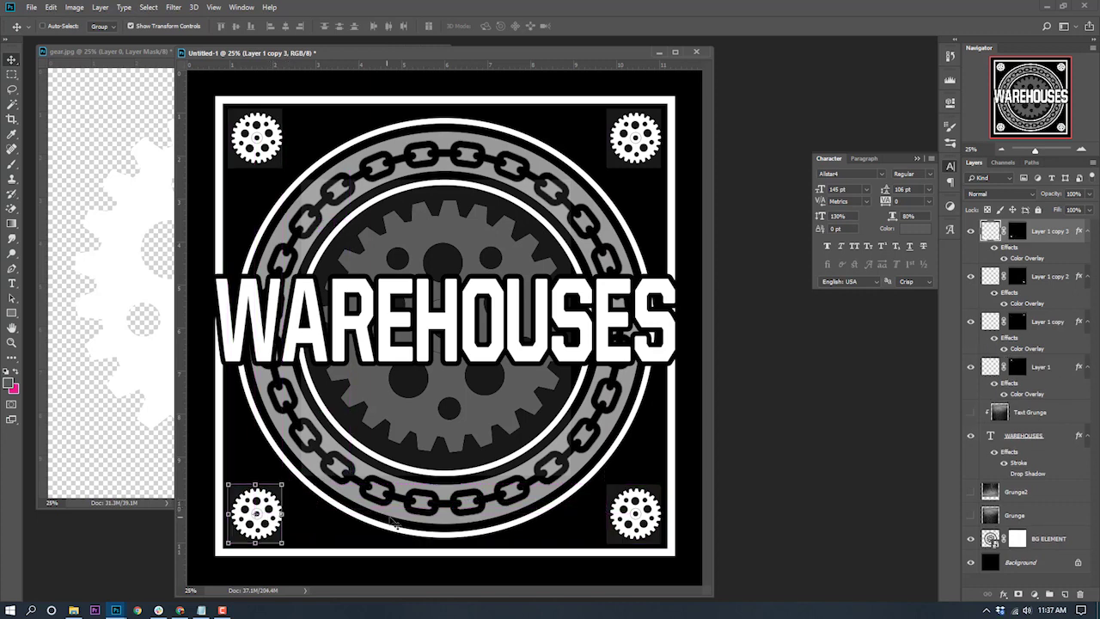
- Collapse the effects lists of the four small gear layers and deselect all layers
left_click(1089, 233)
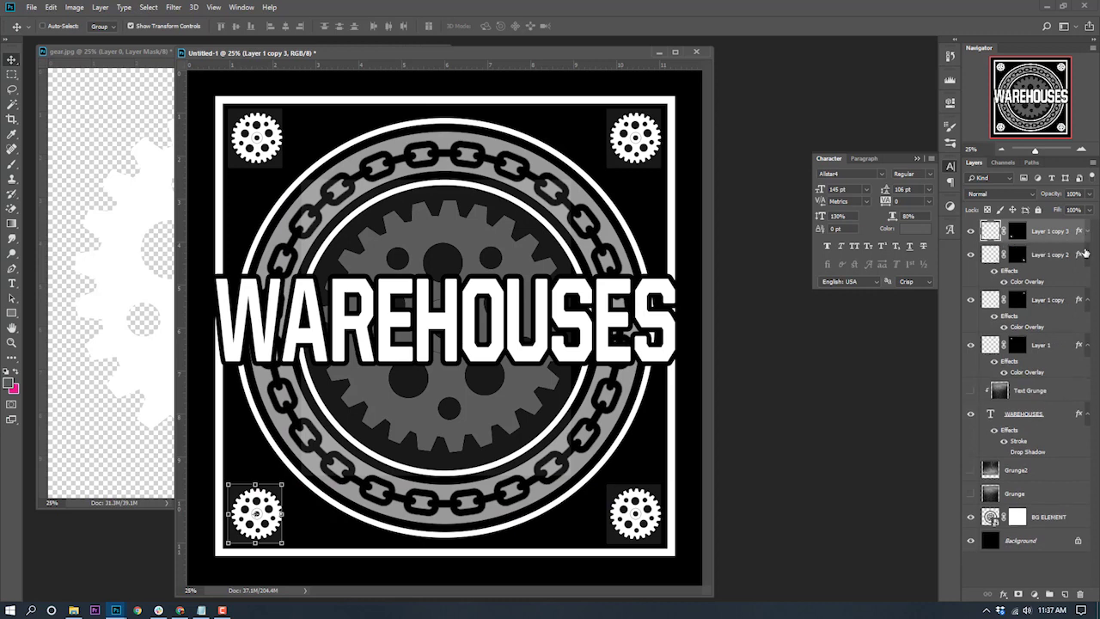
left_click(1087, 255)
left_click(1088, 278)
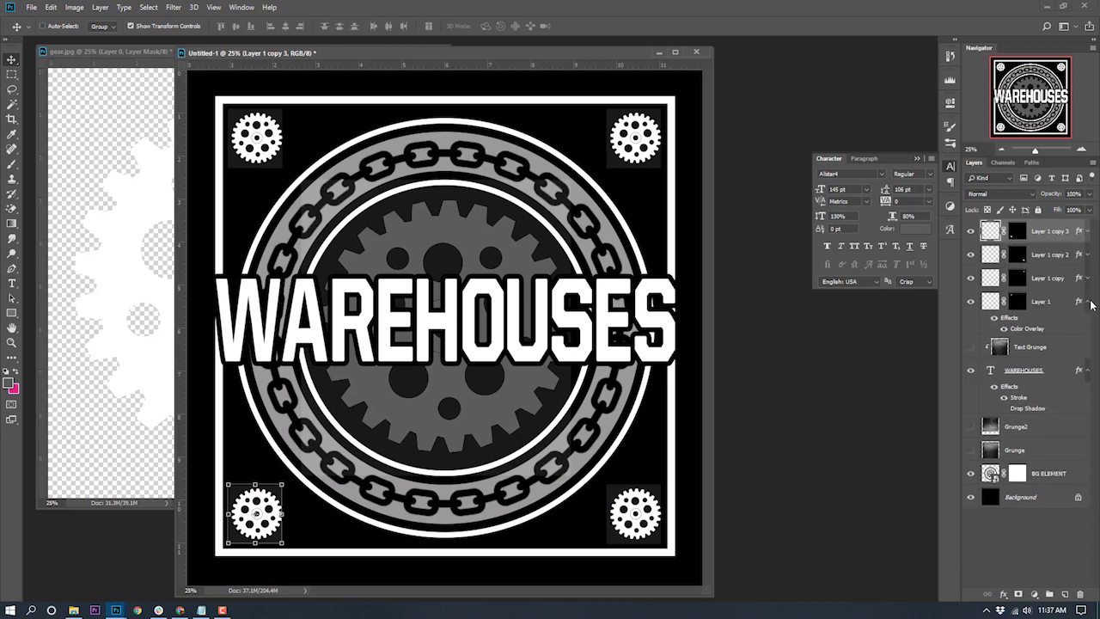
left_click(1089, 301)
left_click(1044, 532)
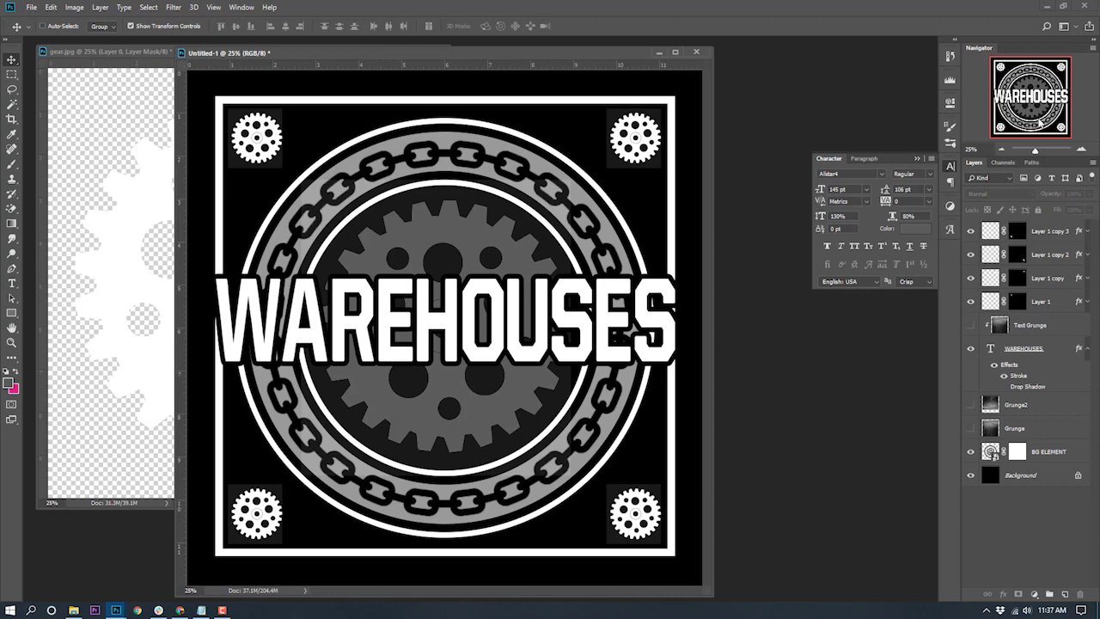
- Move Layer 1 and its three copies together below the Grunge layer, directly above BG ELEMENT
left_click(1001, 149)
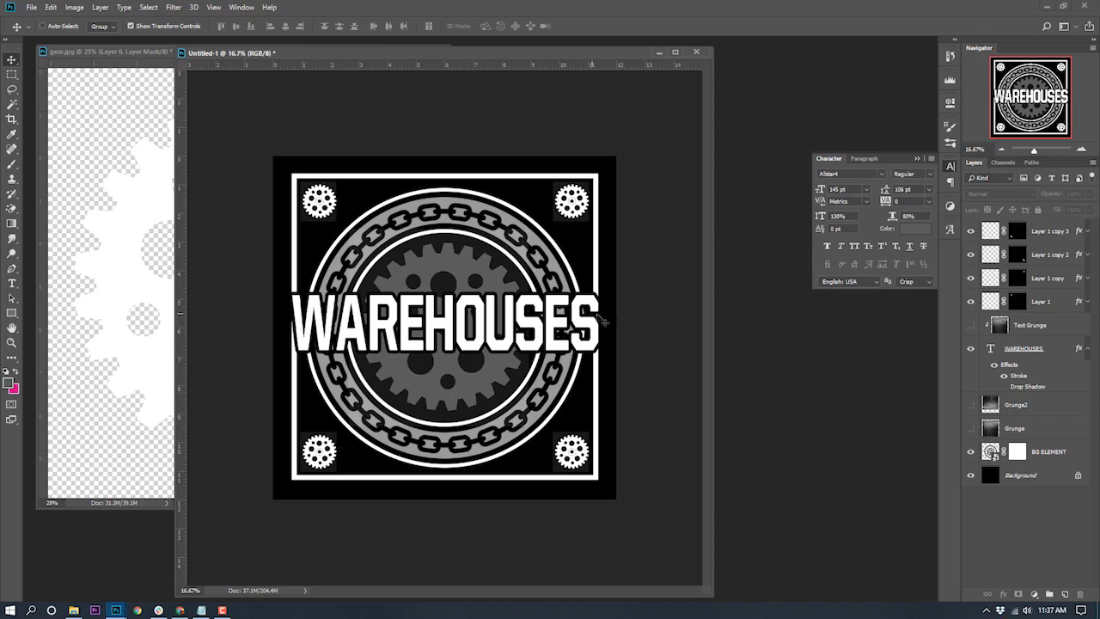
left_click(1052, 233)
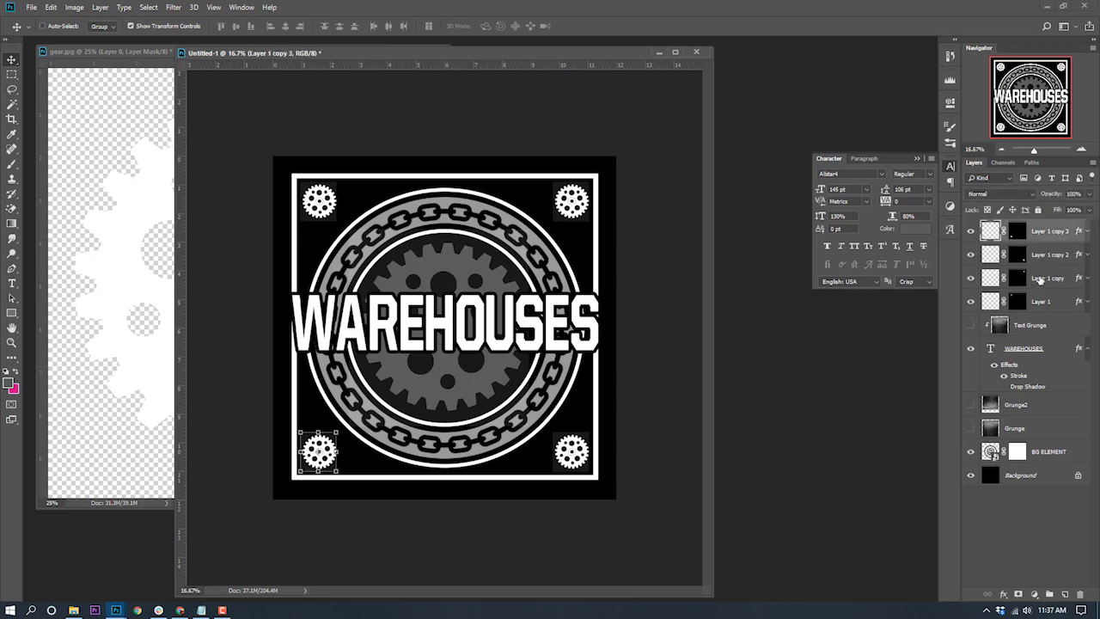
left_click(1046, 301, "shift")
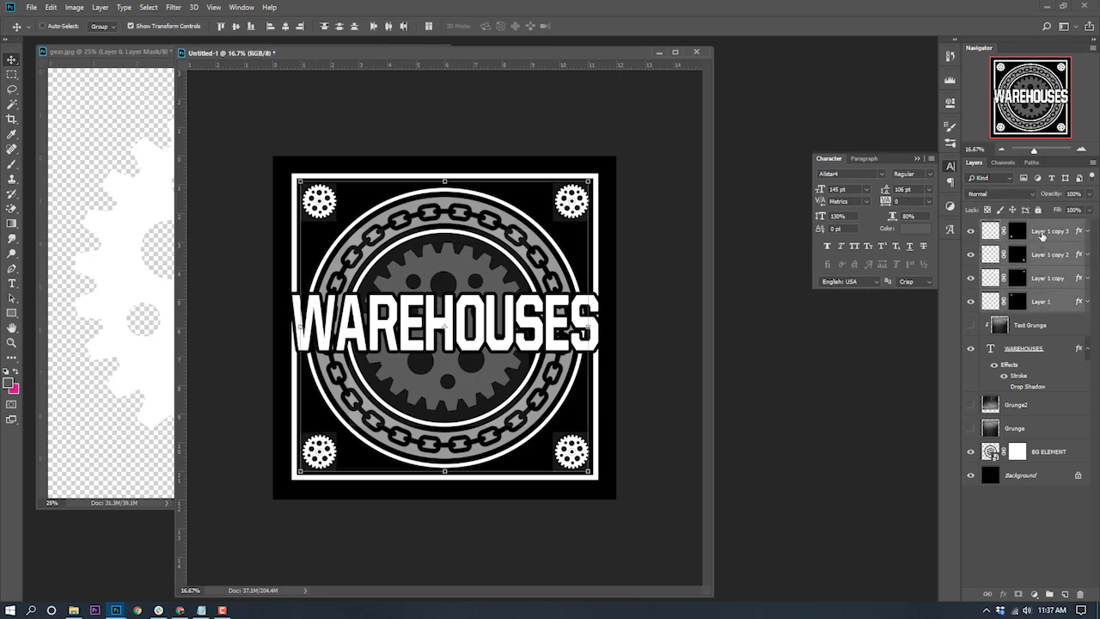
left_click_drag(1043, 234, 1062, 438)
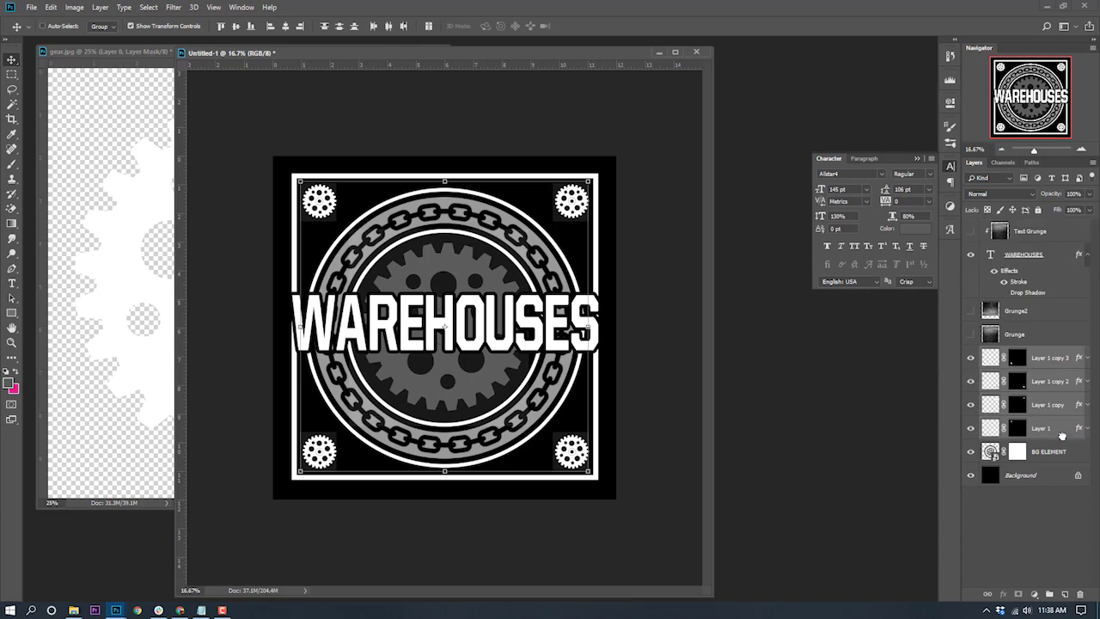
- Make the Grunge, Grunge2 and Text Grunge layers visible and deselect the gear layers
left_click(975, 311)
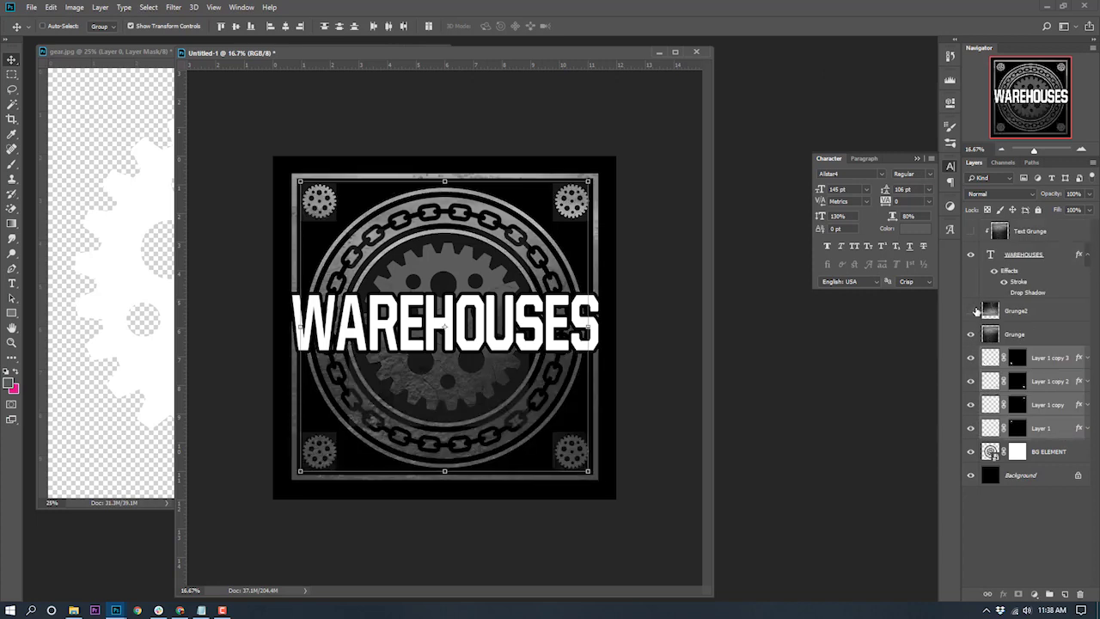
left_click(971, 231)
left_click(1004, 492)
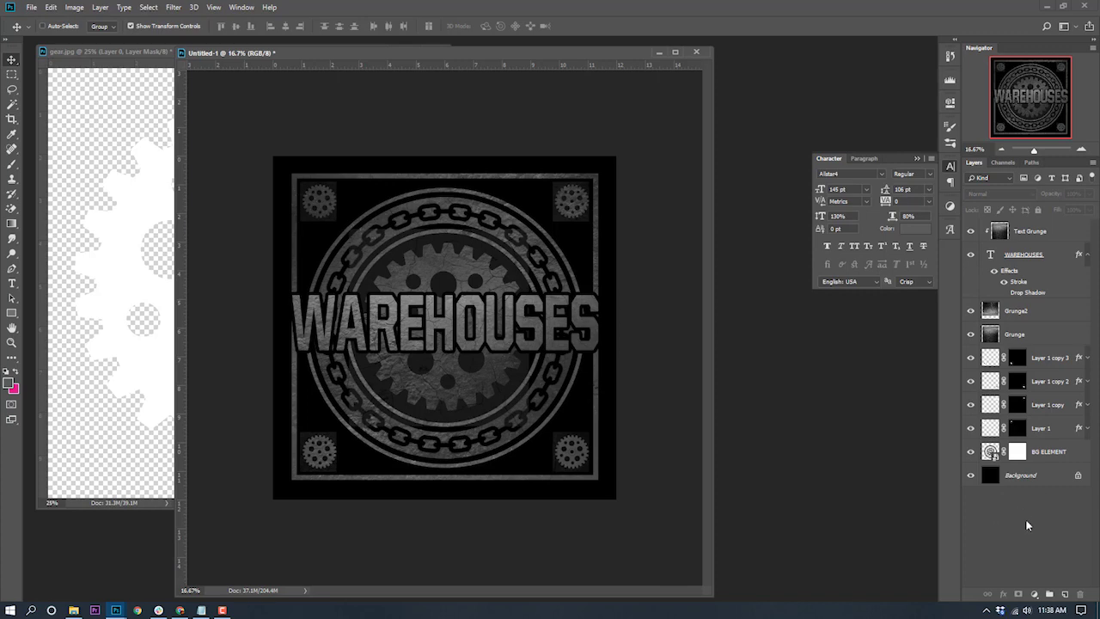
left_click(1082, 149)
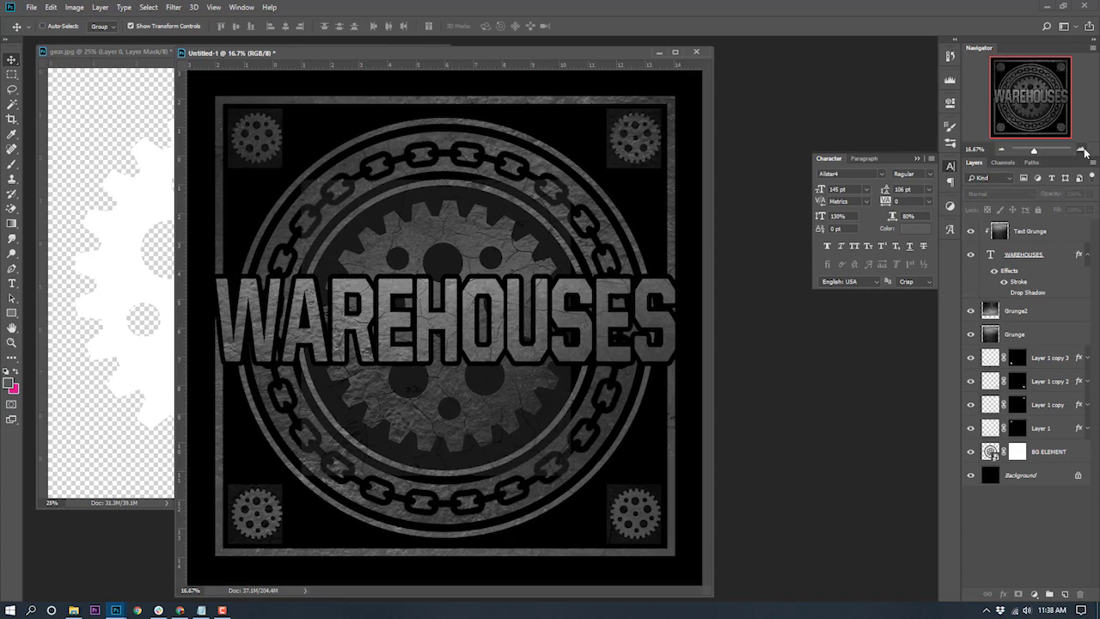